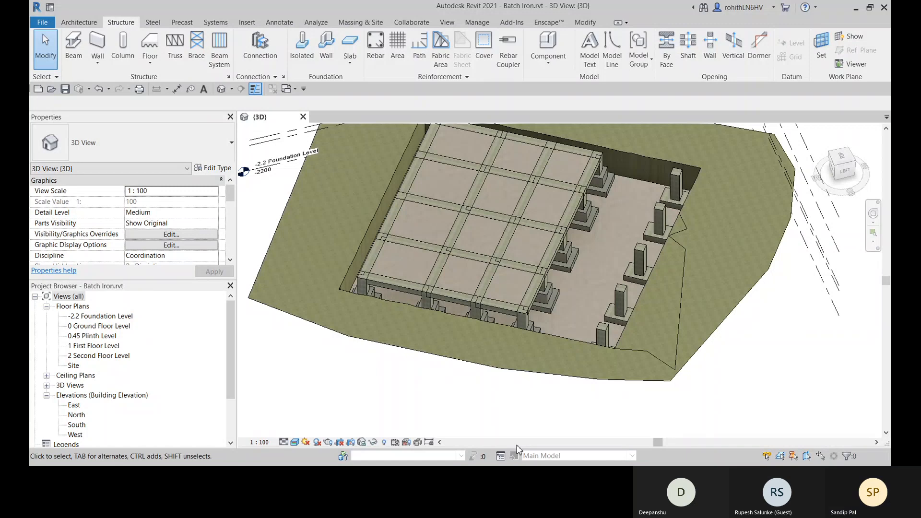
{"action": "middle_click_drag", "start_coordinate": [588, 306], "coordinate": [591, 276]}
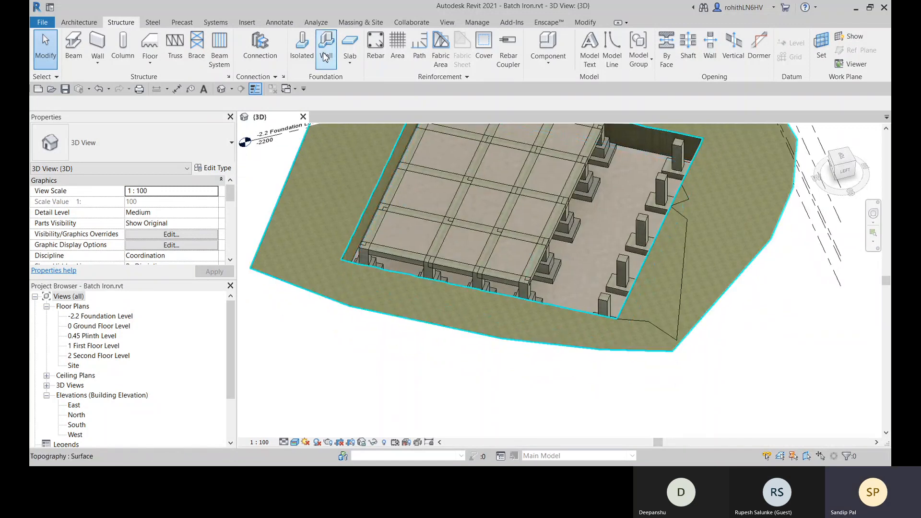
{"action": "mouse_move", "coordinate": [552, 266]}
{"action": "middle_mouse_down", "text": "shift"}
{"action": "mouse_move", "coordinate": [625, 295]}
{"action": "mouse_move", "coordinate": [505, 342]}
{"action": "mouse_move", "coordinate": [543, 274]}
{"action": "middle_mouse_up", "text": "shift"}
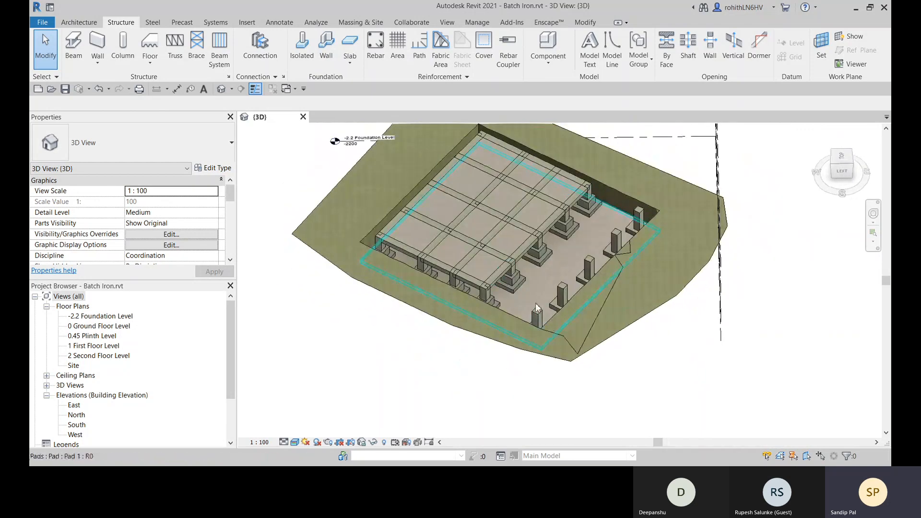
{"action": "middle_click_drag", "start_coordinate": [445, 364], "coordinate": [321, 366], "text": "shift"}
{"action": "middle_click_drag", "start_coordinate": [420, 325], "coordinate": [357, 330], "text": "shift"}
{"action": "middle_click_drag", "start_coordinate": [438, 230], "coordinate": [433, 355], "text": "shift"}
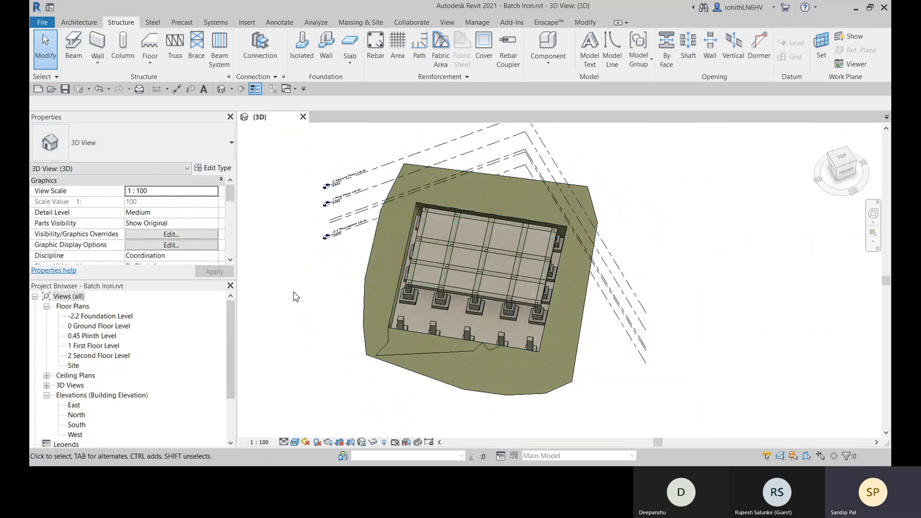
- Open the -2.2 Foundation Level floor plan around the column footings on grids 1 to 5
{"action": "double_click", "coordinate": [90, 317]}
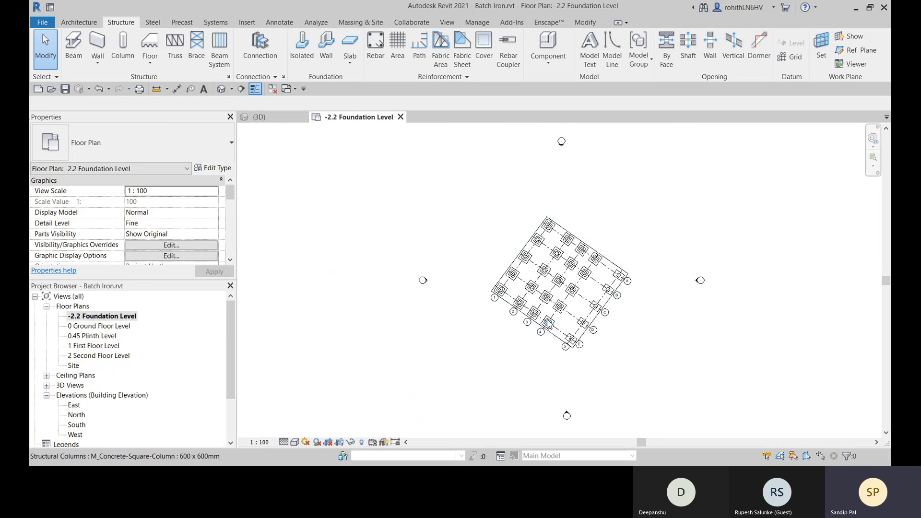
{"action": "scroll", "coordinate": [548, 324], "scroll_direction": "up", "scroll_amount": 5}
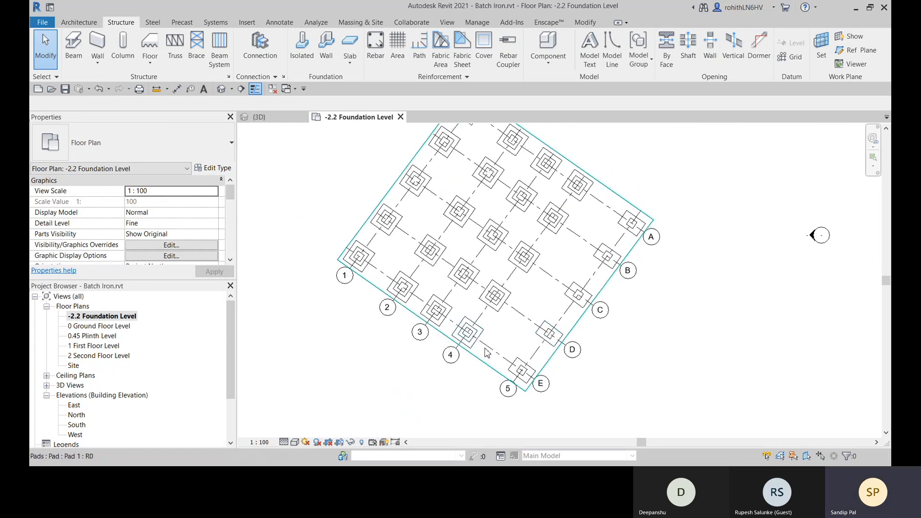
{"action": "scroll", "coordinate": [487, 353], "scroll_direction": "up", "scroll_amount": 2}
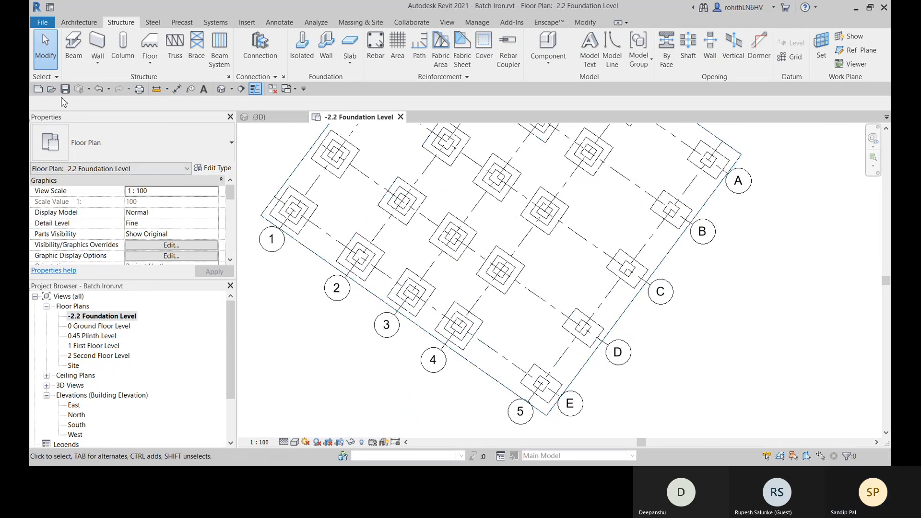
{"action": "left_click", "coordinate": [98, 62]}
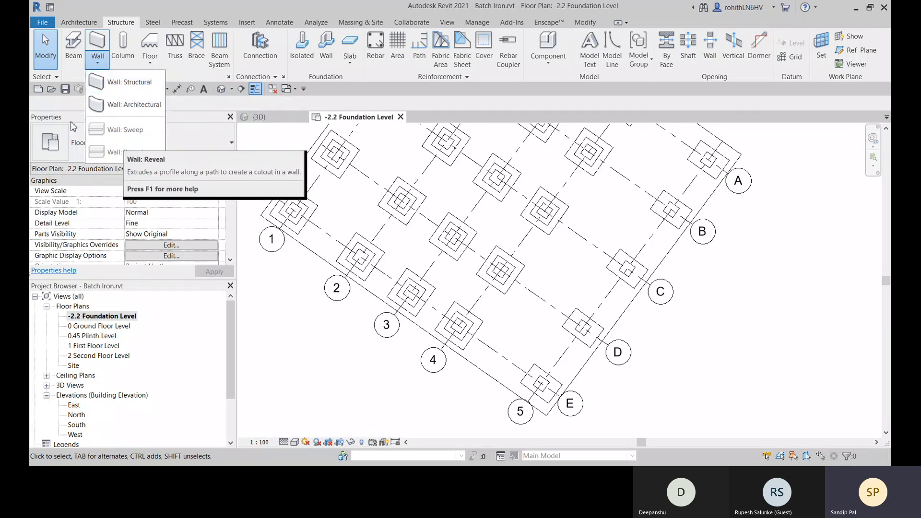
{"action": "left_click", "coordinate": [137, 82]}
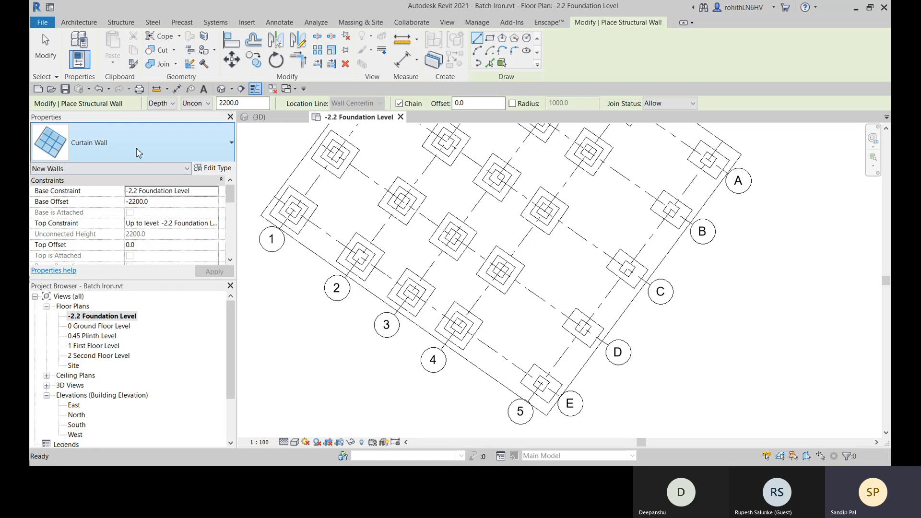
{"action": "key", "text": "Escape"}
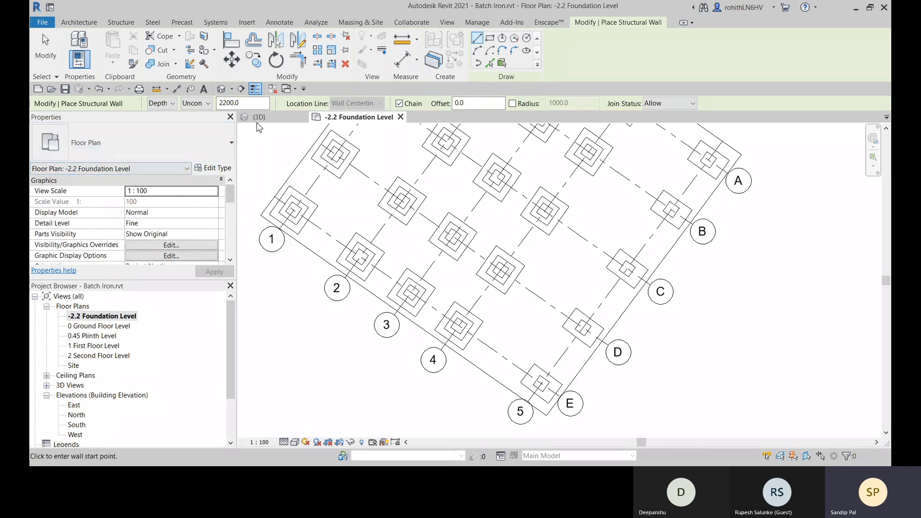
{"action": "scroll", "coordinate": [220, 234], "scroll_direction": "down", "scroll_amount": 2}
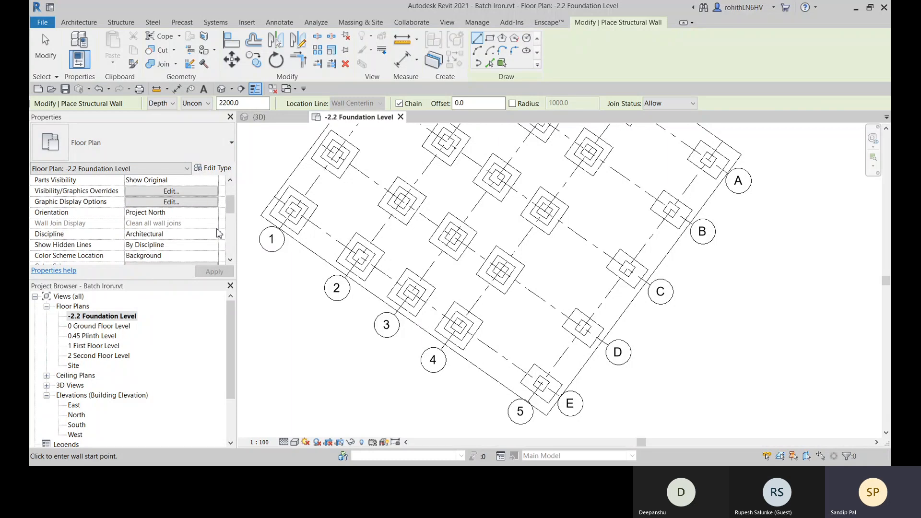
{"action": "scroll", "coordinate": [219, 233], "scroll_direction": "down", "scroll_amount": 1}
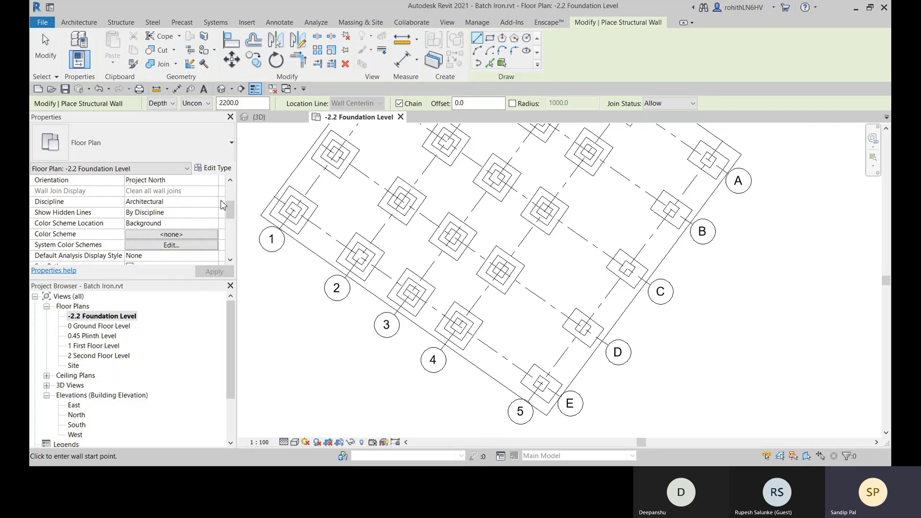
{"action": "right_click", "coordinate": [266, 167]}
{"action": "left_click", "coordinate": [281, 175]}
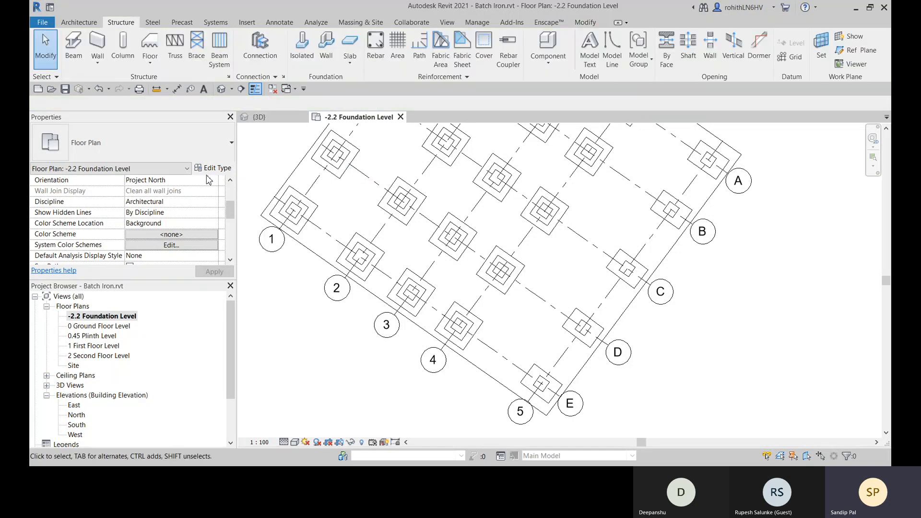
- Start a structural wall with the Foundation - 300mm Concrete basic wall type and review its constraints
{"action": "left_click", "coordinate": [98, 60]}
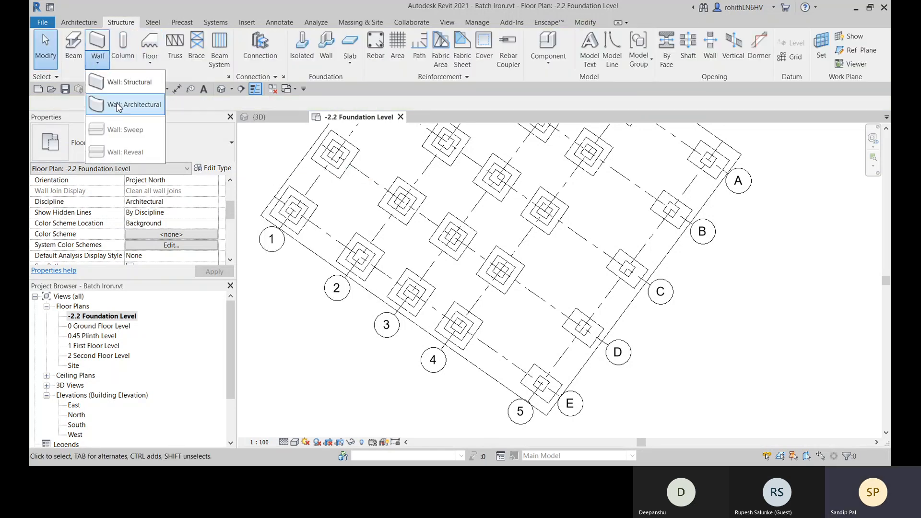
{"action": "left_click", "coordinate": [114, 86]}
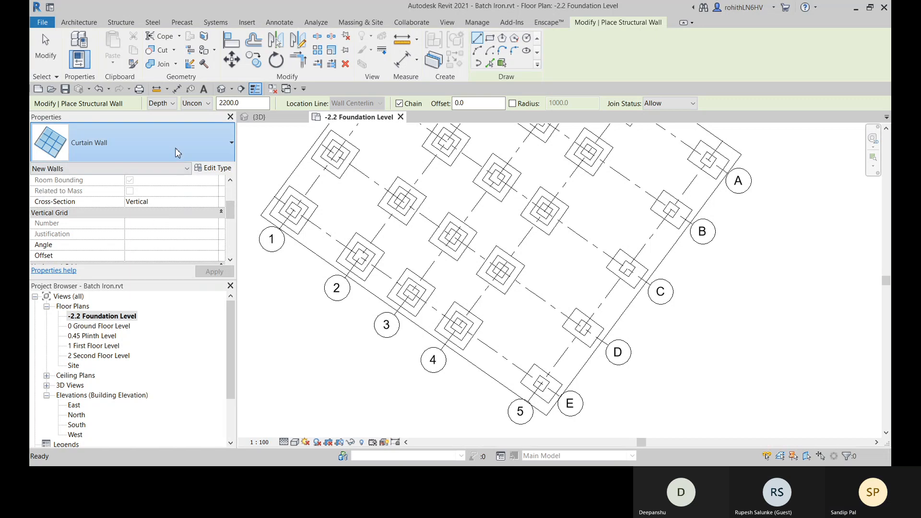
{"action": "left_click", "coordinate": [175, 149]}
{"action": "scroll", "coordinate": [124, 264], "scroll_direction": "up", "scroll_amount": 5}
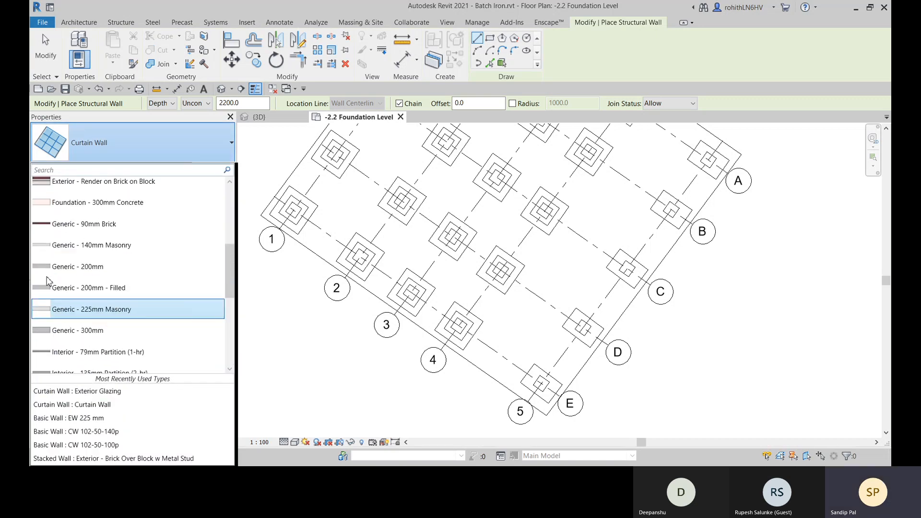
{"action": "left_click", "coordinate": [74, 205]}
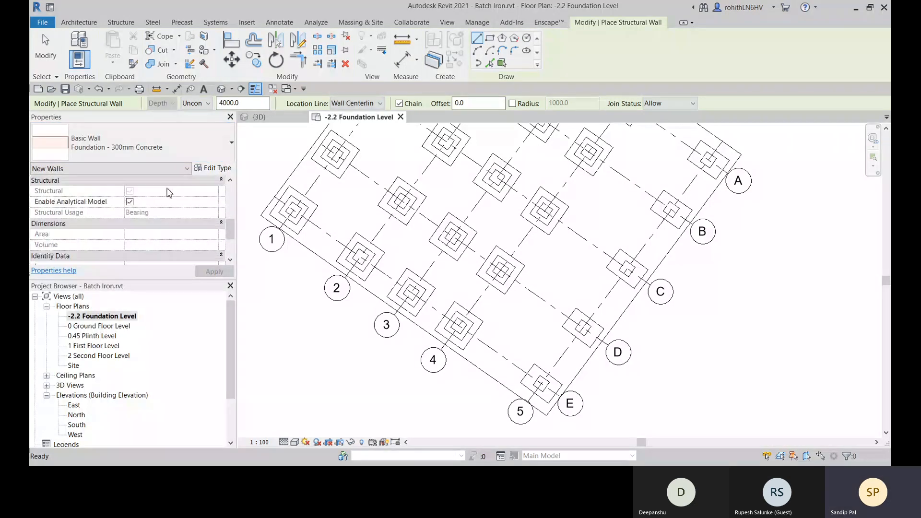
{"action": "scroll", "coordinate": [170, 195], "scroll_direction": "down", "scroll_amount": 1}
{"action": "scroll", "coordinate": [173, 206], "scroll_direction": "up", "scroll_amount": 6}
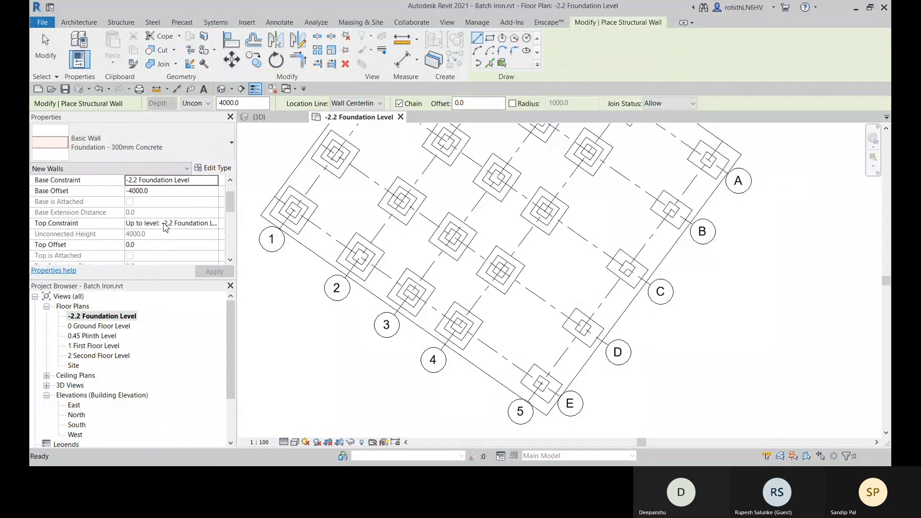
{"action": "scroll", "coordinate": [160, 221], "scroll_direction": "up", "scroll_amount": 1}
{"action": "scroll", "coordinate": [158, 228], "scroll_direction": "down", "scroll_amount": 5}
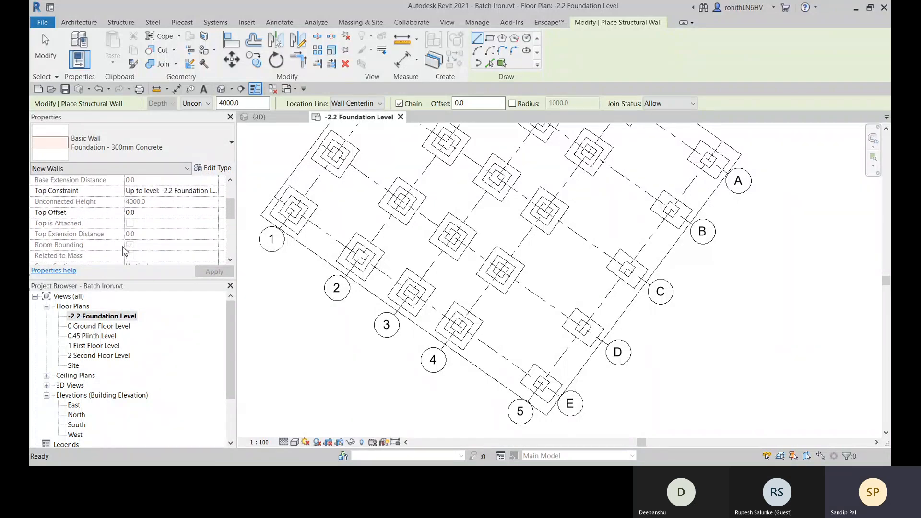
{"action": "scroll", "coordinate": [154, 236], "scroll_direction": "up", "scroll_amount": 5}
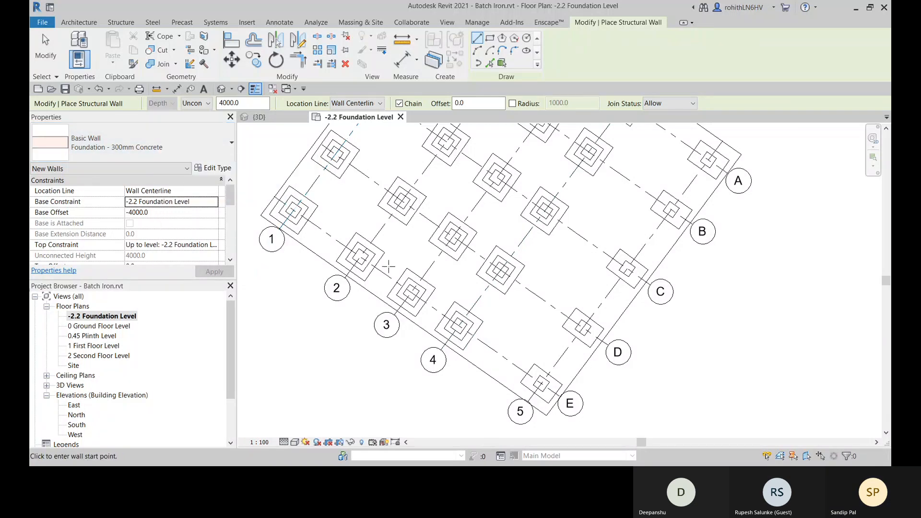
- Draw a foundation wall along grid E from the column at grid 4 to the column at grid 5
{"action": "scroll", "coordinate": [465, 330], "scroll_direction": "up", "scroll_amount": 5}
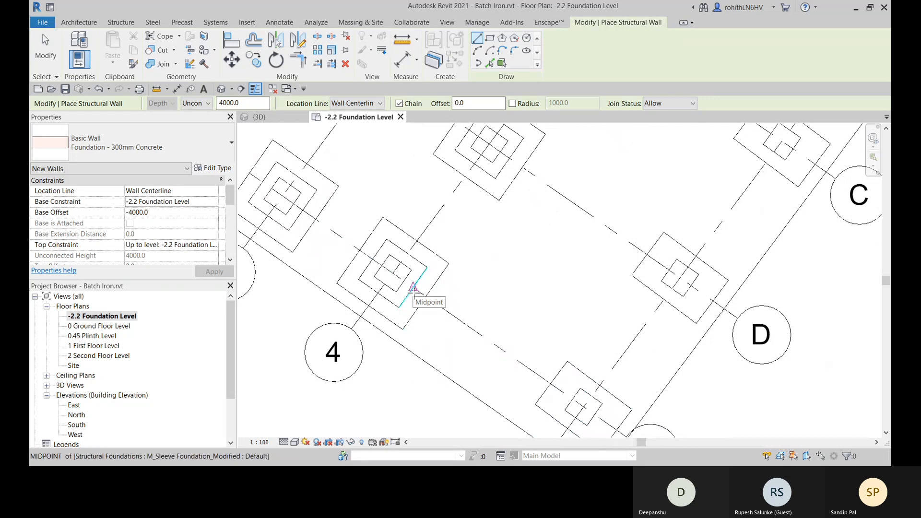
{"action": "left_click", "coordinate": [405, 283]}
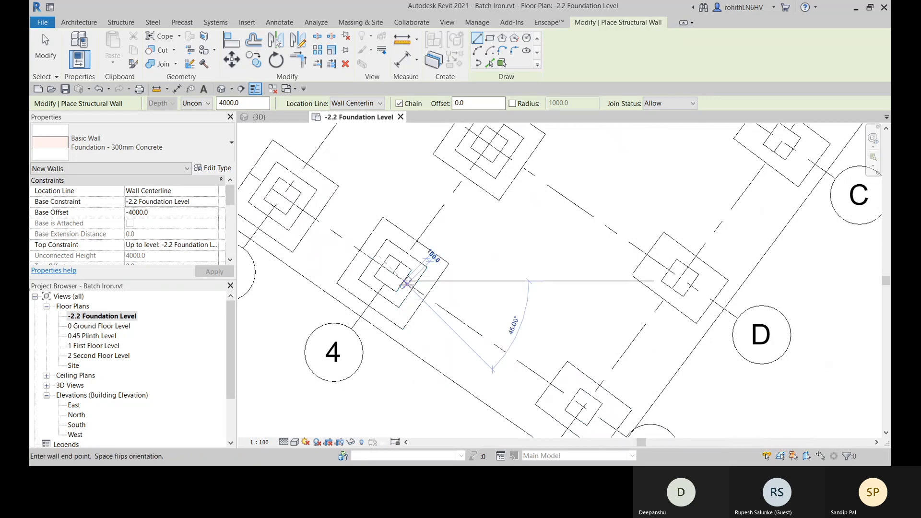
{"action": "left_click", "coordinate": [573, 400]}
{"action": "middle_click_drag", "start_coordinate": [573, 385], "coordinate": [516, 386]}
{"action": "scroll", "coordinate": [568, 364], "scroll_direction": "down", "scroll_amount": 2}
{"action": "scroll", "coordinate": [568, 364], "scroll_direction": "down", "scroll_amount": 2}
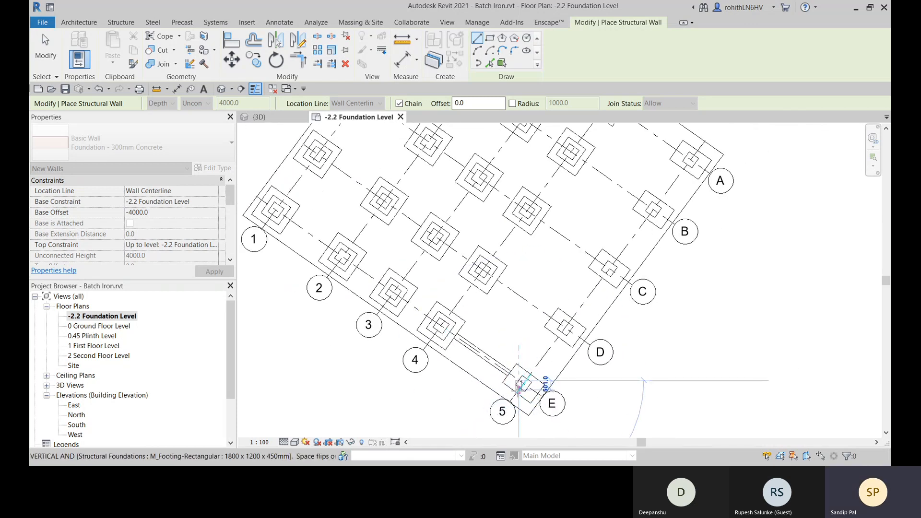
{"action": "key", "text": "Escape"}
{"action": "key", "text": "Escape"}
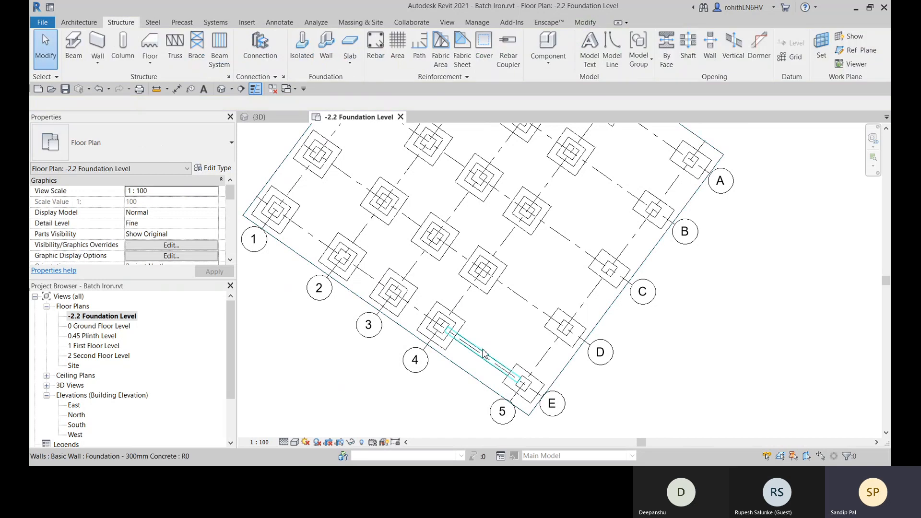
- Delete the foundation wall between grids 4 and 5 on grid E
{"action": "left_click", "coordinate": [485, 355]}
{"action": "key", "text": "Delete"}
{"action": "scroll", "coordinate": [526, 358], "scroll_direction": "down", "scroll_amount": 1}
{"action": "scroll", "coordinate": [526, 357], "scroll_direction": "down", "scroll_amount": 2}
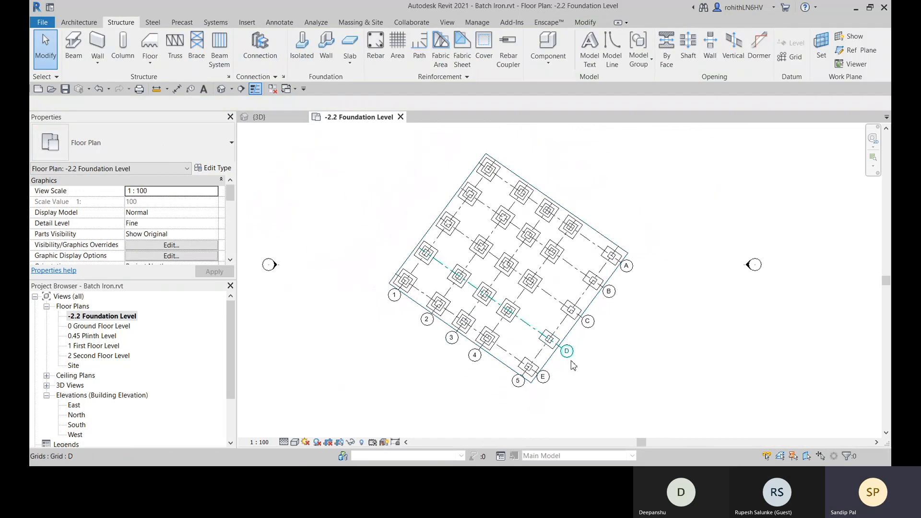
{"action": "middle_click_drag", "start_coordinate": [571, 362], "coordinate": [537, 362]}
{"action": "scroll", "coordinate": [580, 333], "scroll_direction": "down", "scroll_amount": 1}
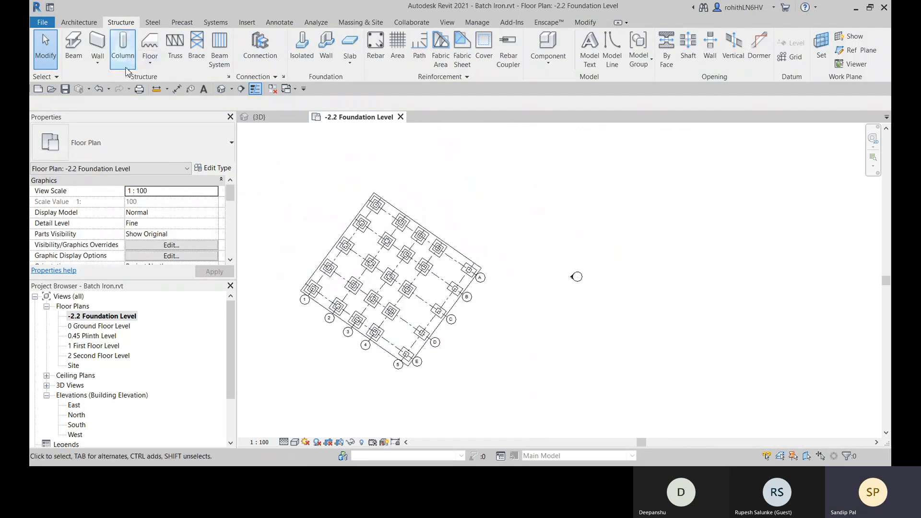
- Try to set the new structural wall's depth constraint to 0 Ground Floor Level
{"action": "left_click", "coordinate": [98, 45]}
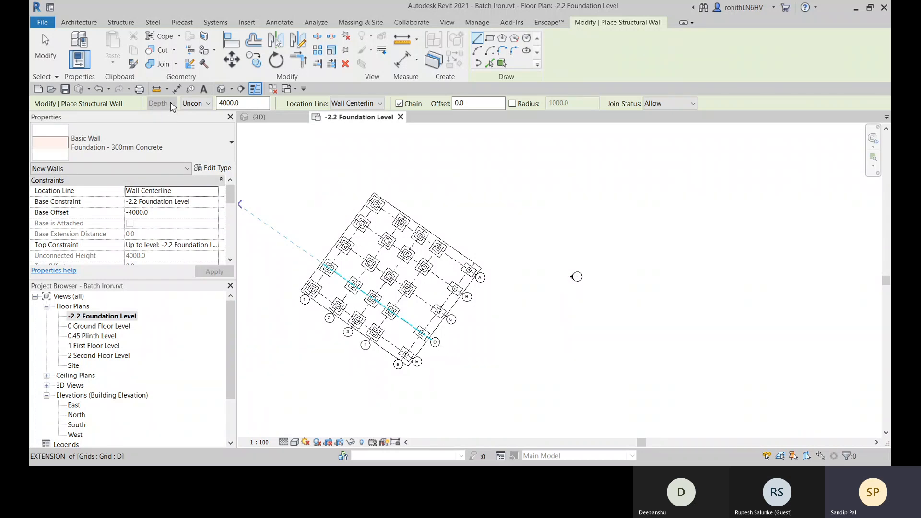
{"action": "left_click", "coordinate": [207, 104]}
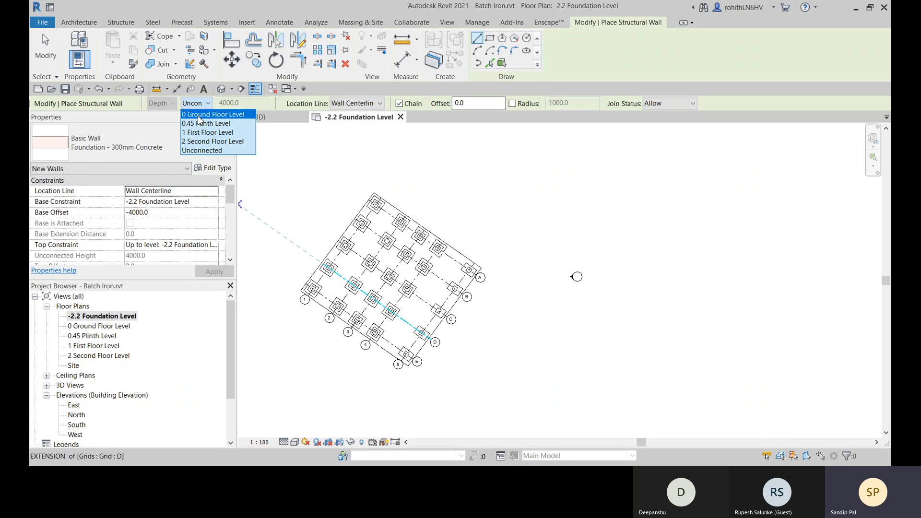
{"action": "left_click", "coordinate": [199, 113]}
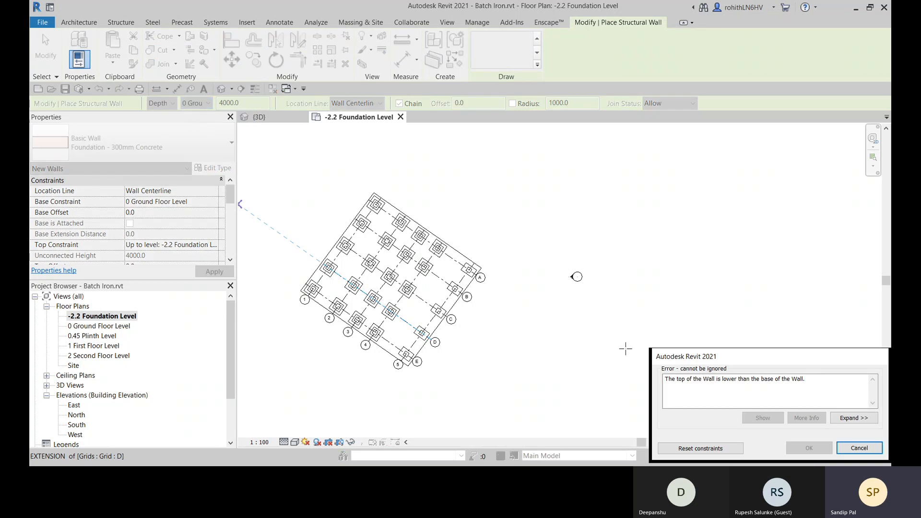
{"action": "left_click_drag", "start_coordinate": [697, 354], "coordinate": [494, 262]}
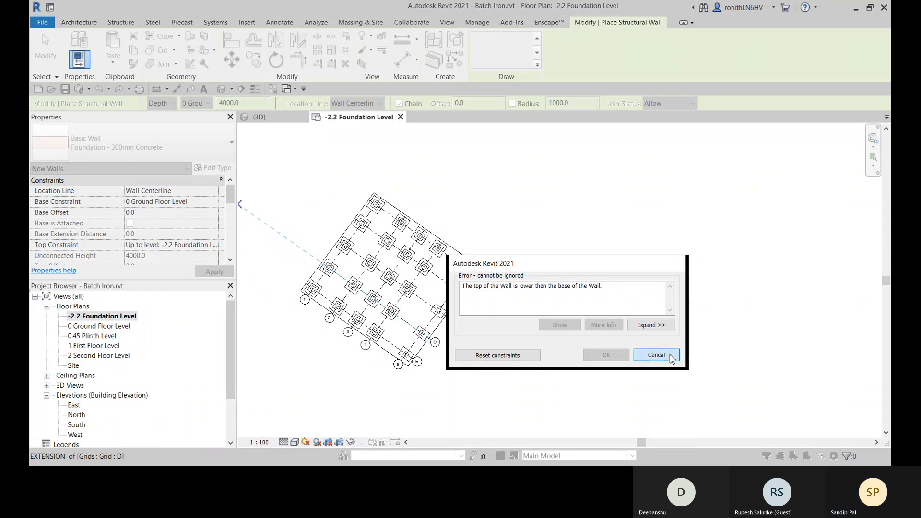
{"action": "left_click", "coordinate": [654, 354]}
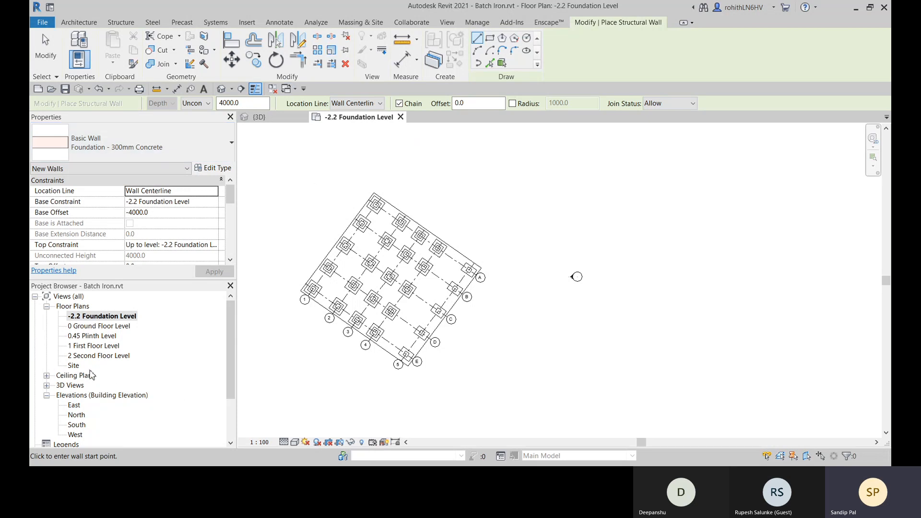
- In the 0.45 Plinth Level floor plan, start a structural wall with its depth set to -2.2 Foundation Level
{"action": "double_click", "coordinate": [86, 338]}
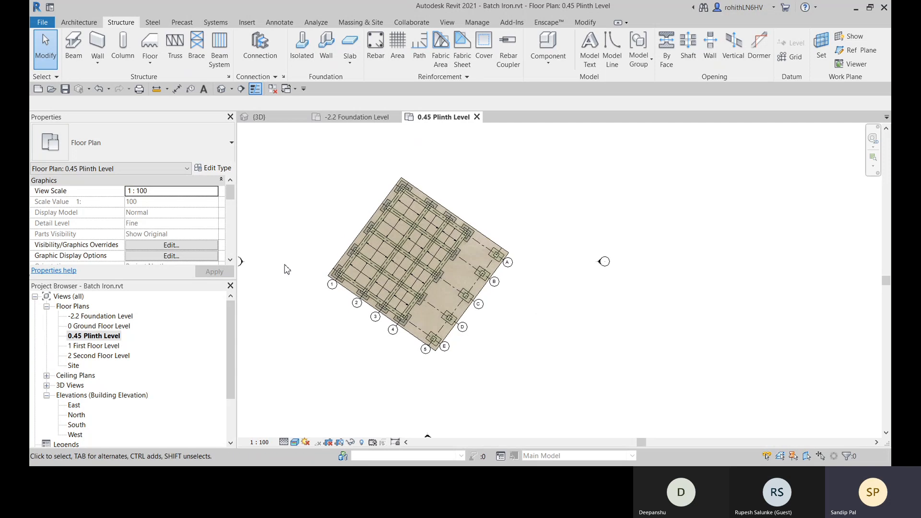
{"action": "left_click", "coordinate": [98, 60]}
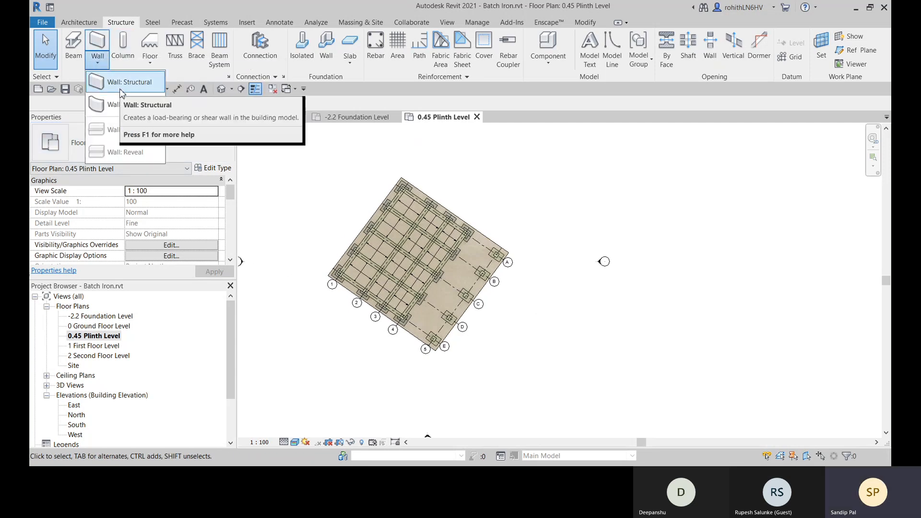
{"action": "left_click", "coordinate": [121, 90]}
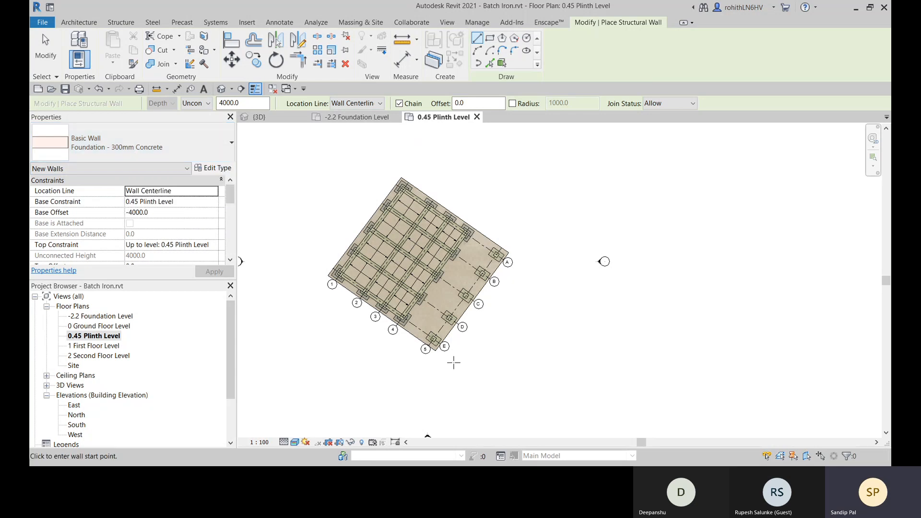
{"action": "left_click", "coordinate": [188, 104]}
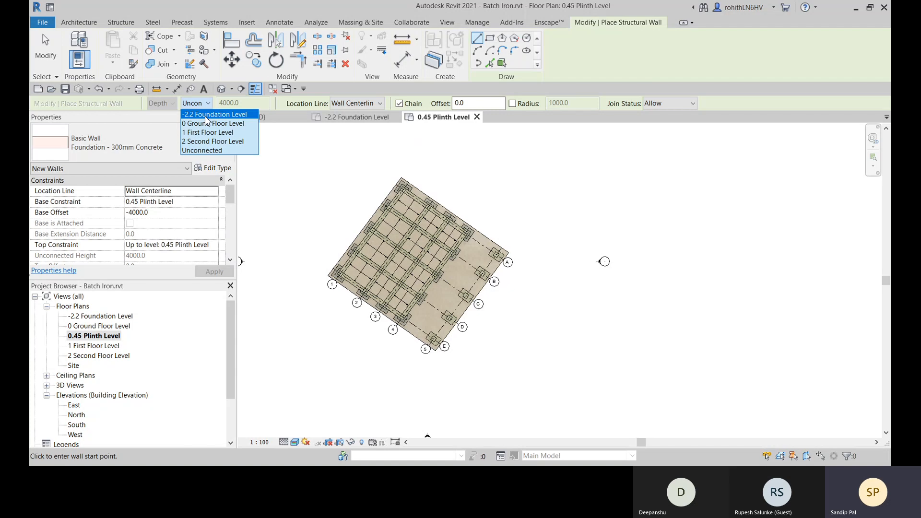
{"action": "left_click", "coordinate": [206, 117]}
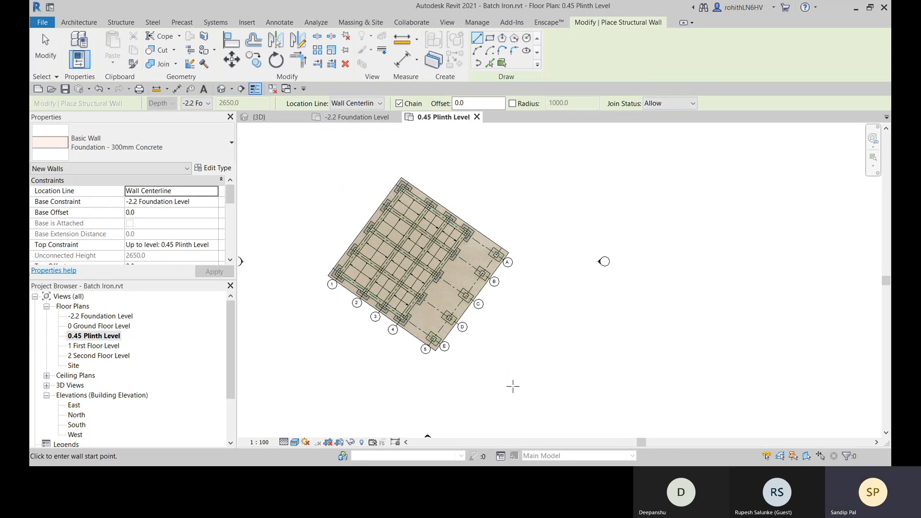
- Draw a closed rectangular loop of foundation walls, about 10 m by 16 m, parallel to the building beyond its grid 5 side
{"action": "left_click", "coordinate": [489, 379]}
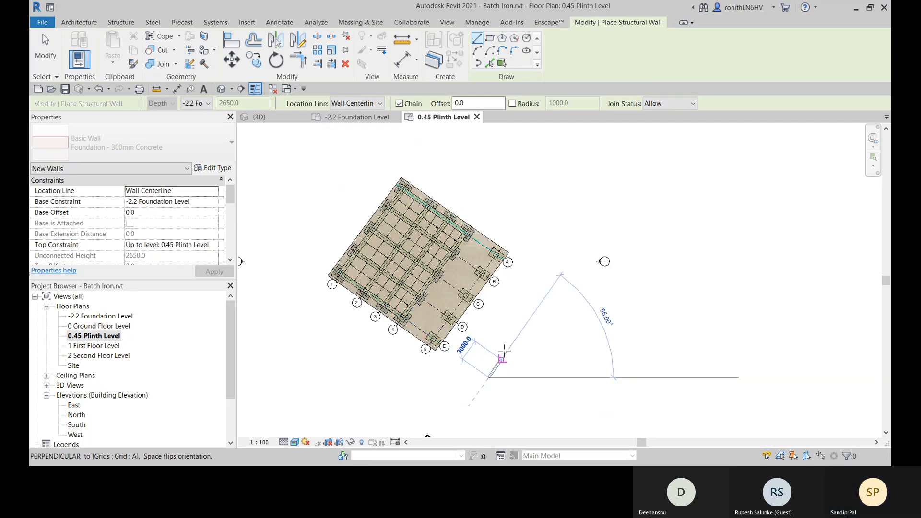
{"action": "left_click", "coordinate": [554, 285]}
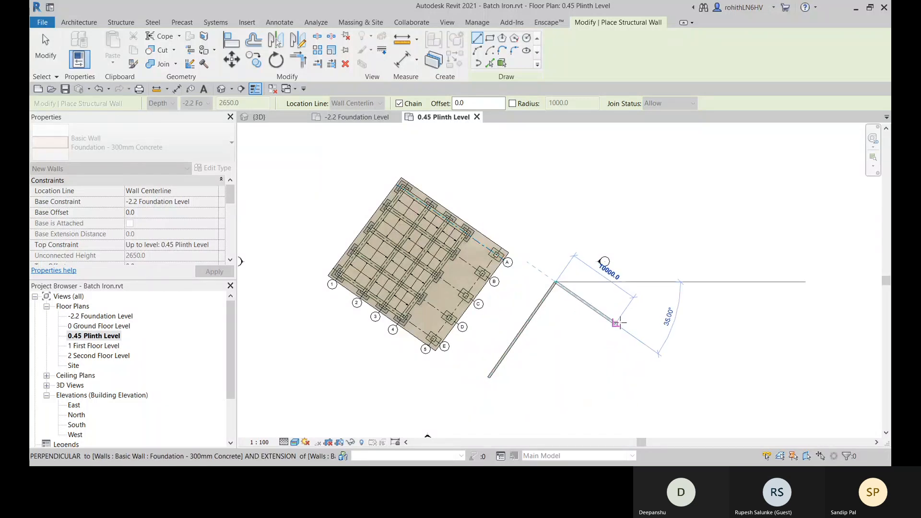
{"action": "left_click", "coordinate": [616, 322]}
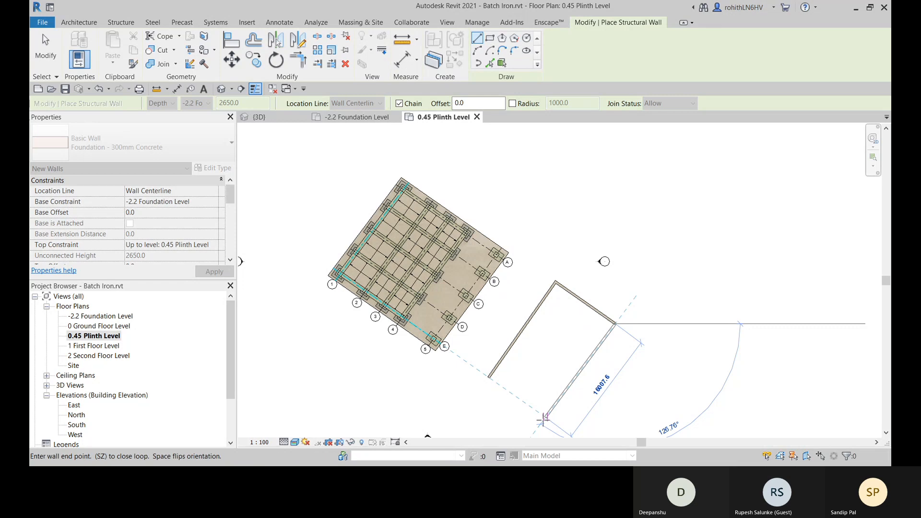
{"action": "left_click", "coordinate": [545, 417]}
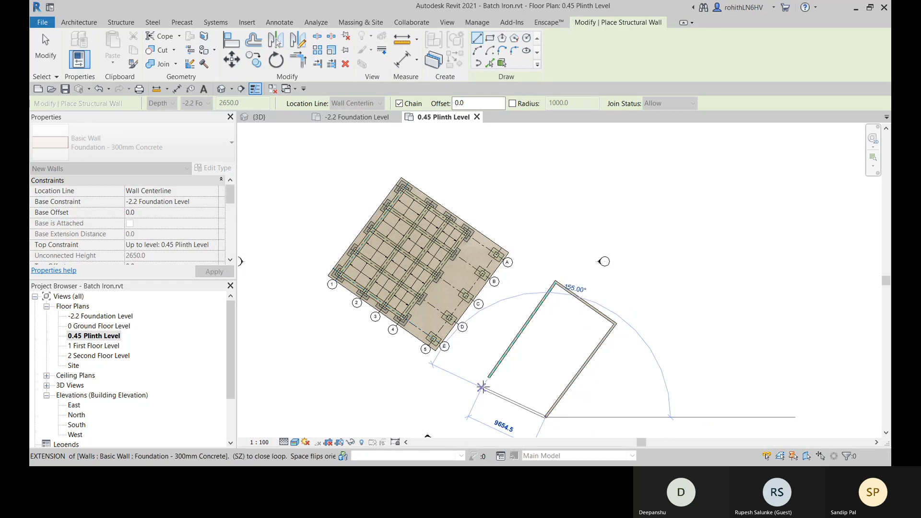
{"action": "right_click", "coordinate": [581, 223]}
{"action": "left_click", "coordinate": [595, 231]}
{"action": "right_click", "coordinate": [564, 225]}
{"action": "left_click", "coordinate": [576, 232]}
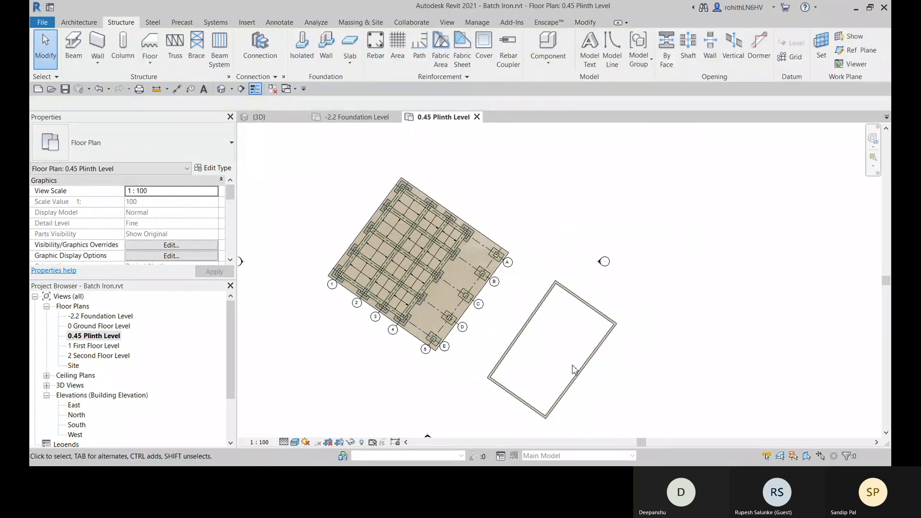
- Examine the new rectangle of foundation walls in the 3D view, checking one wall's base and top constraints
{"action": "scroll", "coordinate": [520, 288], "scroll_direction": "up", "scroll_amount": 3}
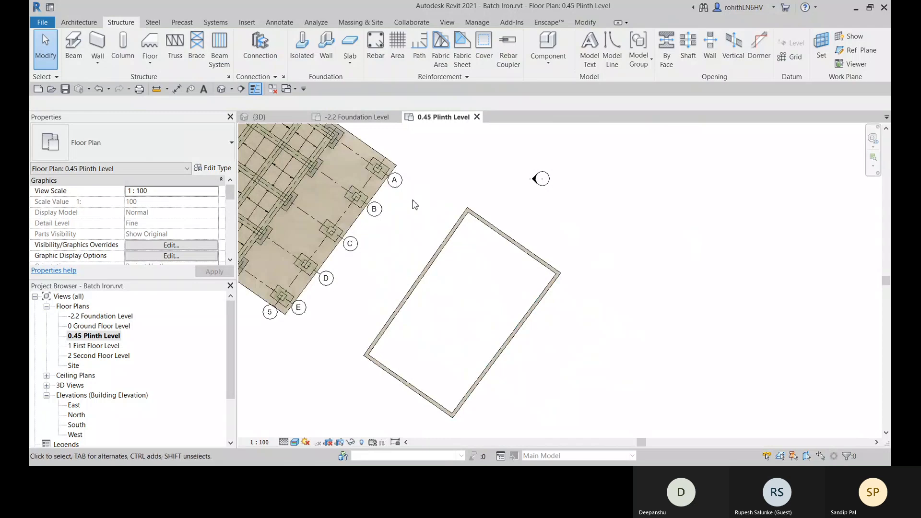
{"action": "left_click", "coordinate": [221, 89]}
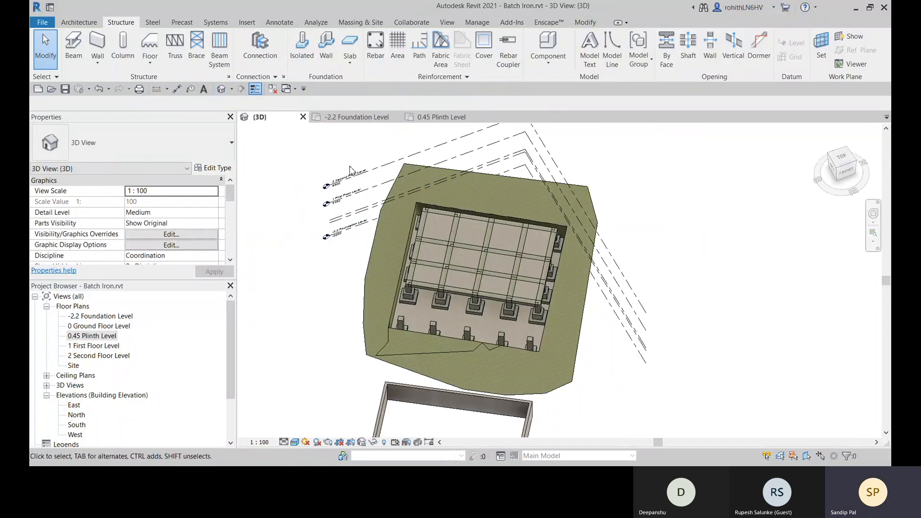
{"action": "middle_click_drag", "start_coordinate": [460, 279], "coordinate": [561, 354], "text": "shift"}
{"action": "scroll", "coordinate": [569, 288], "scroll_direction": "up", "scroll_amount": 2}
{"action": "left_click", "coordinate": [561, 353]}
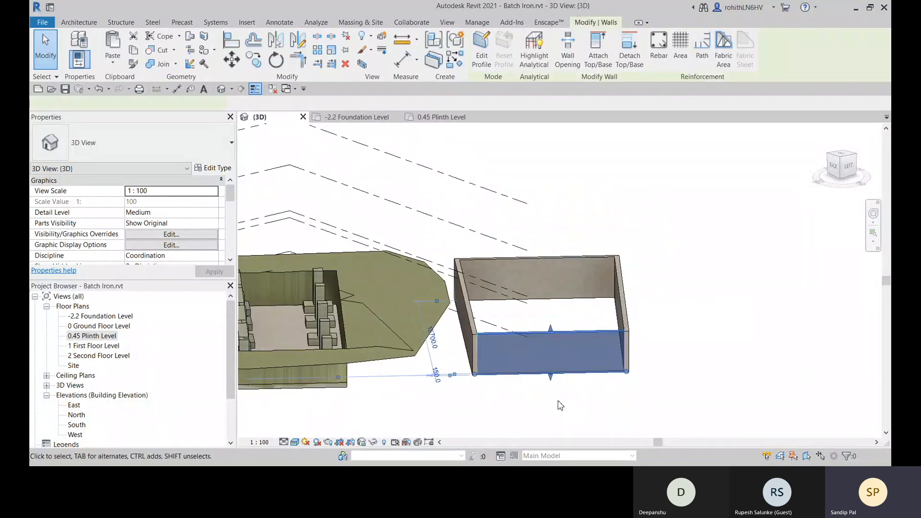
{"action": "middle_click_drag", "start_coordinate": [591, 405], "coordinate": [517, 399], "text": "shift"}
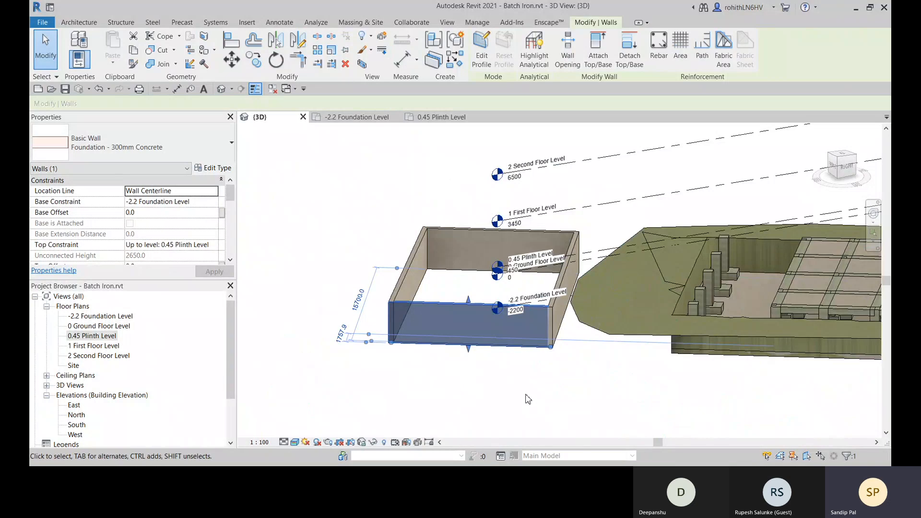
{"action": "left_click", "coordinate": [434, 404]}
{"action": "mouse_move", "coordinate": [428, 401]}
{"action": "middle_mouse_down", "text": "shift"}
{"action": "mouse_move", "coordinate": [554, 411]}
{"action": "mouse_move", "coordinate": [423, 413]}
{"action": "middle_mouse_up", "text": "shift"}
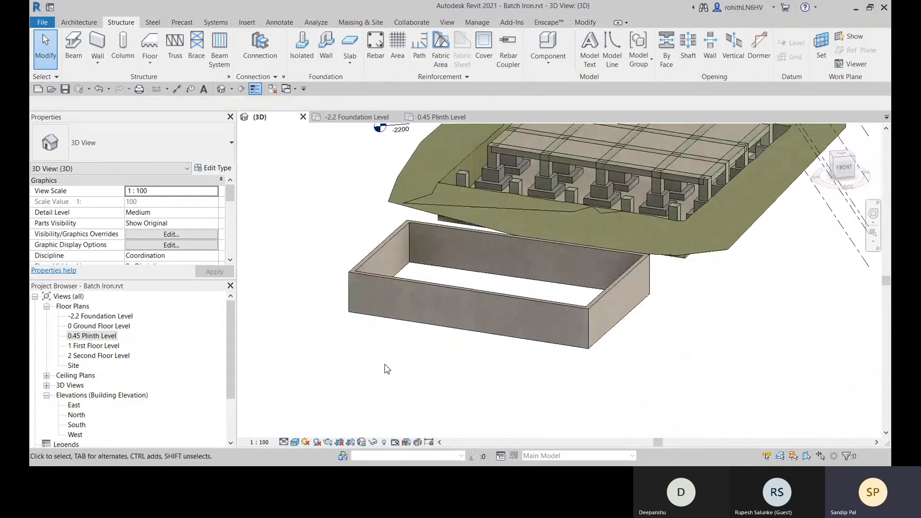
- In the -2.2 Foundation Level plan, start a Bearing Footing - 900 x 300 wall foundation and review its type properties
{"action": "left_click", "coordinate": [351, 118]}
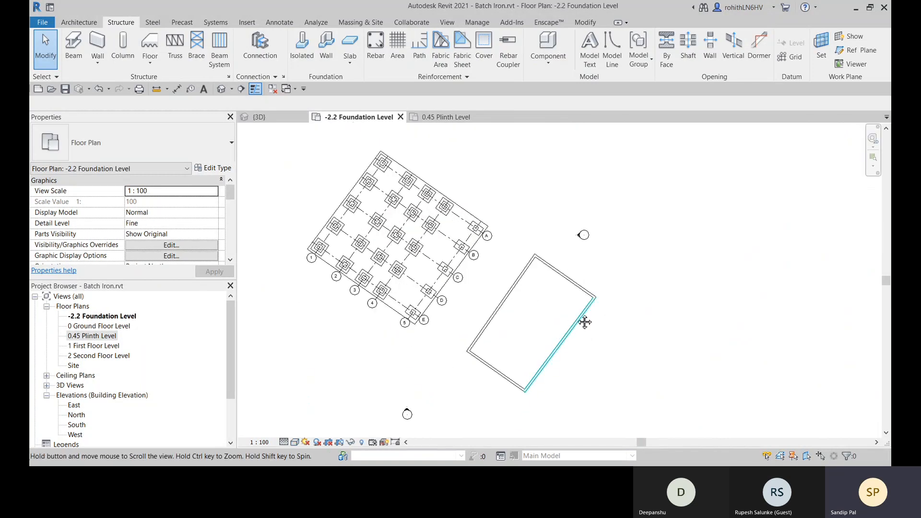
{"action": "left_click", "coordinate": [326, 48]}
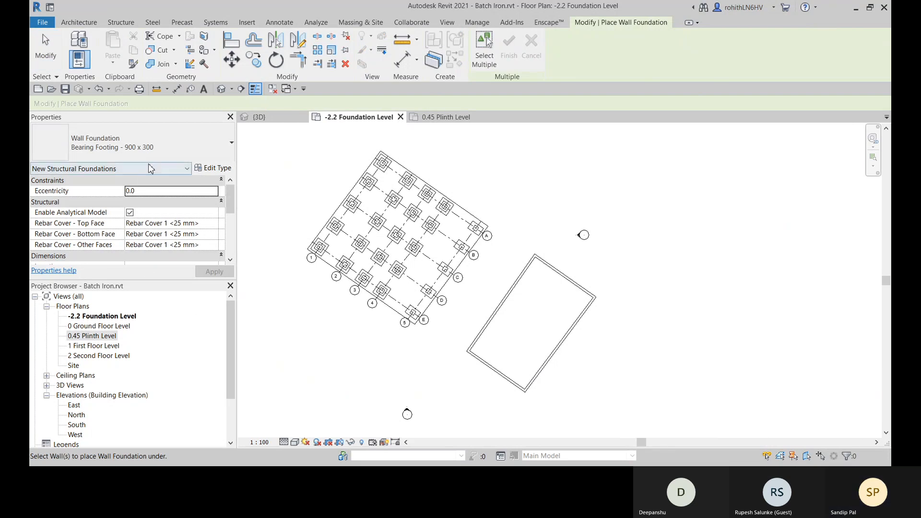
{"action": "left_click", "coordinate": [185, 151]}
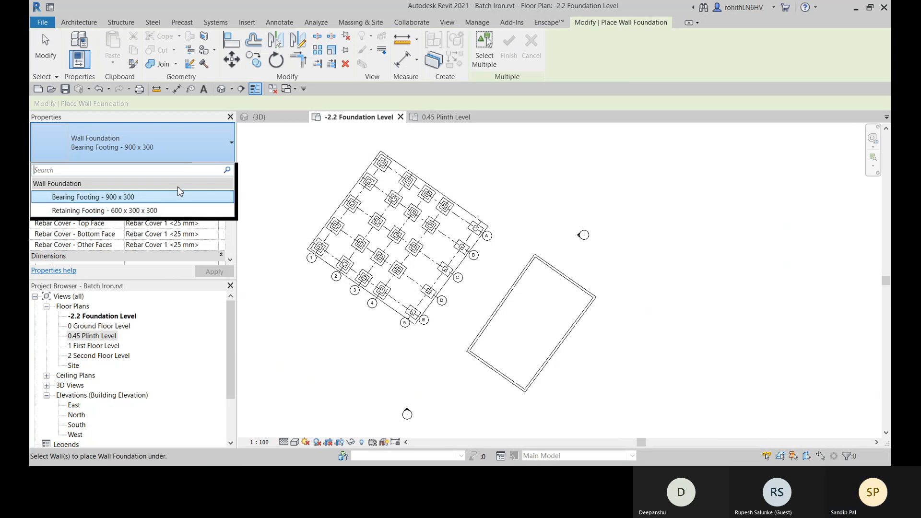
{"action": "left_click", "coordinate": [235, 149]}
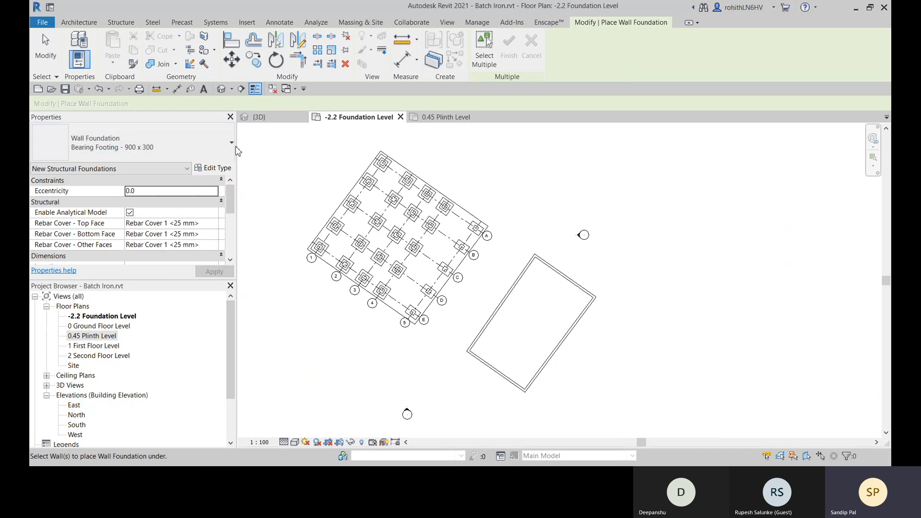
{"action": "left_click", "coordinate": [217, 168]}
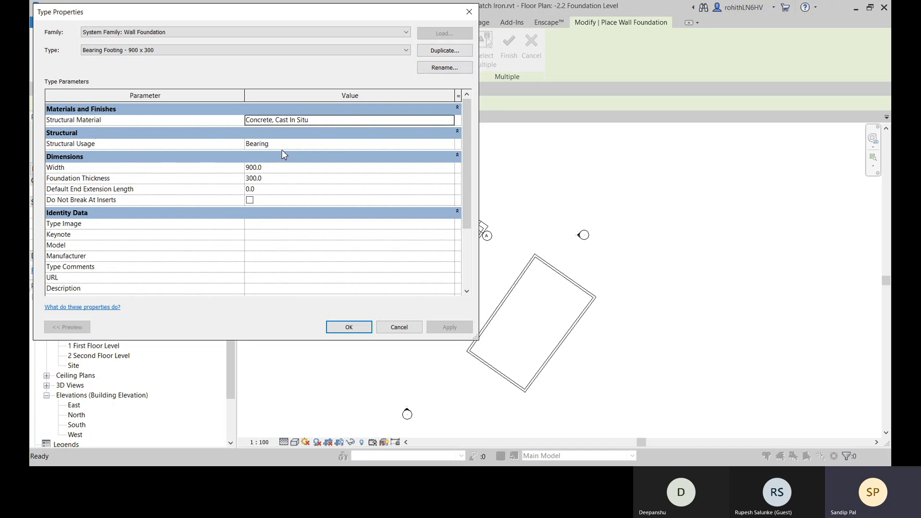
{"action": "left_click", "coordinate": [340, 328]}
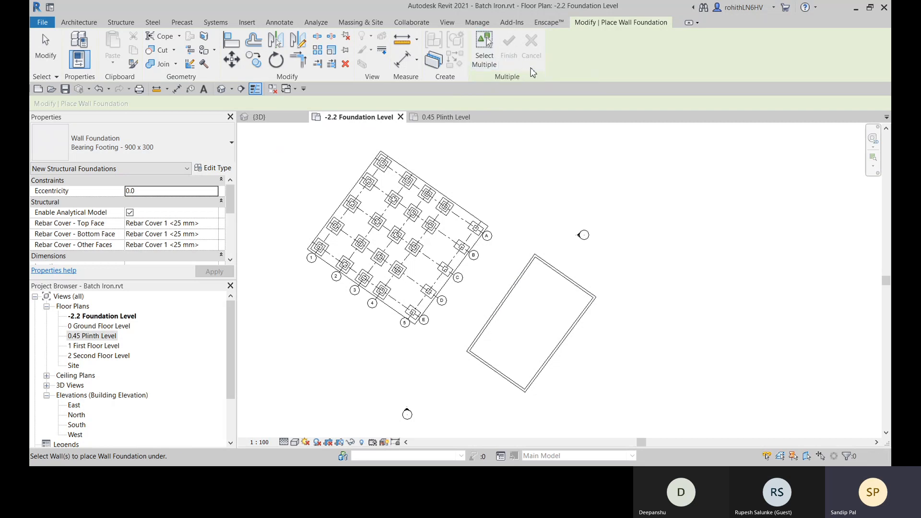
- Place the bearing footing under the long wall nearest the building and the adjoining short wall on the grid E side
{"action": "scroll", "coordinate": [538, 306], "scroll_direction": "up", "scroll_amount": 3}
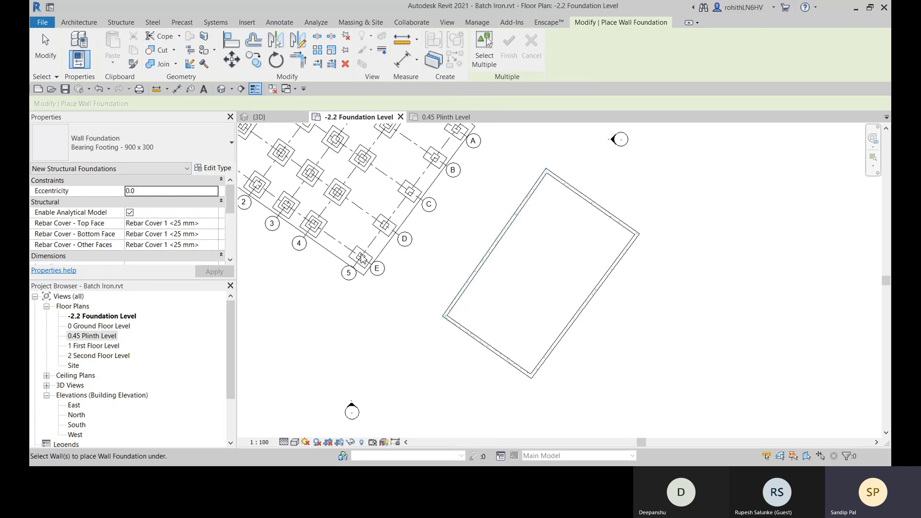
{"action": "middle_click_drag", "start_coordinate": [378, 269], "coordinate": [457, 349]}
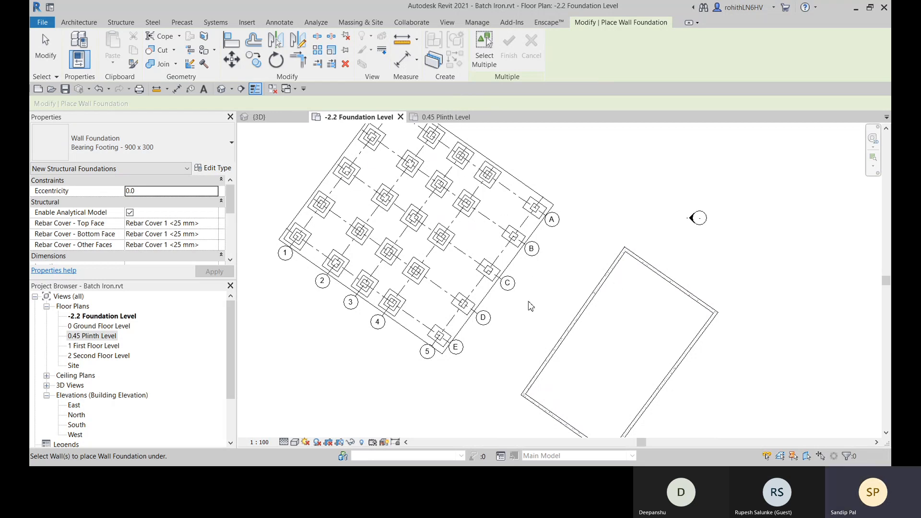
{"action": "middle_click_drag", "start_coordinate": [580, 335], "coordinate": [519, 285]}
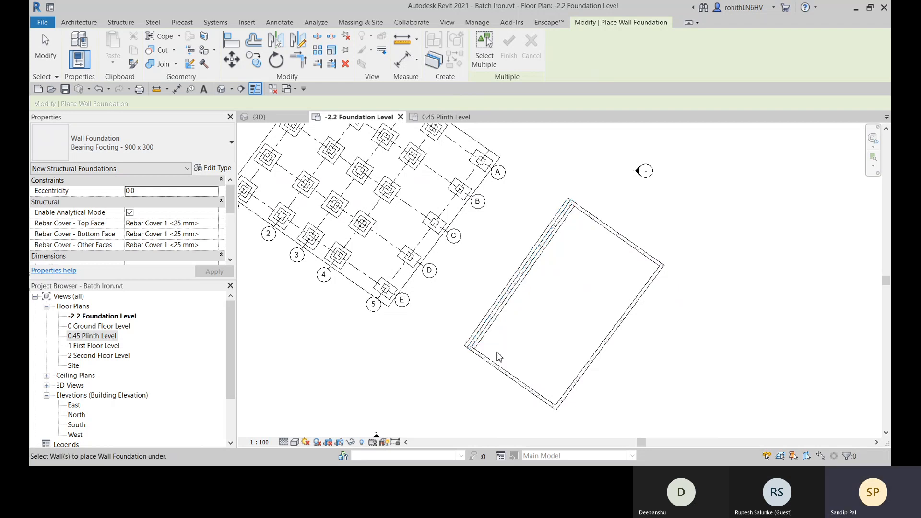
{"action": "scroll", "coordinate": [461, 336], "scroll_direction": "up", "scroll_amount": 4}
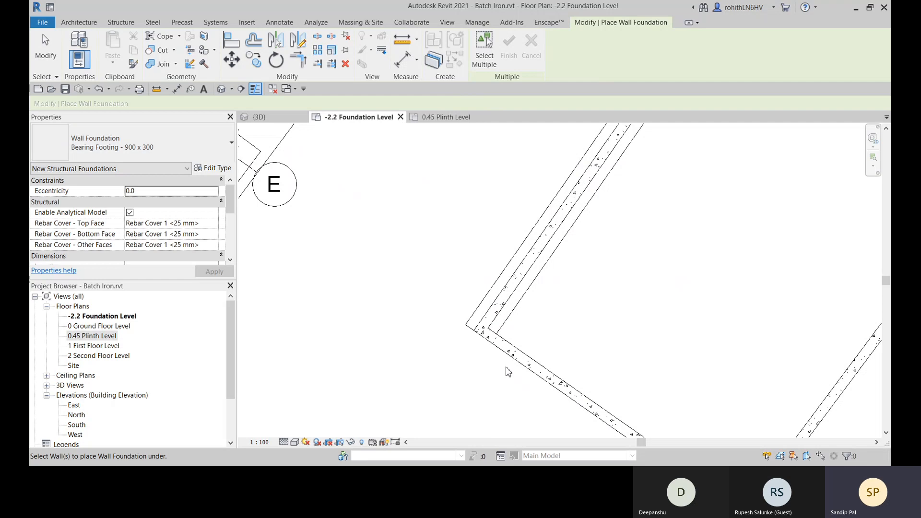
{"action": "middle_click_drag", "start_coordinate": [508, 372], "coordinate": [378, 345]}
{"action": "left_click", "coordinate": [388, 336]}
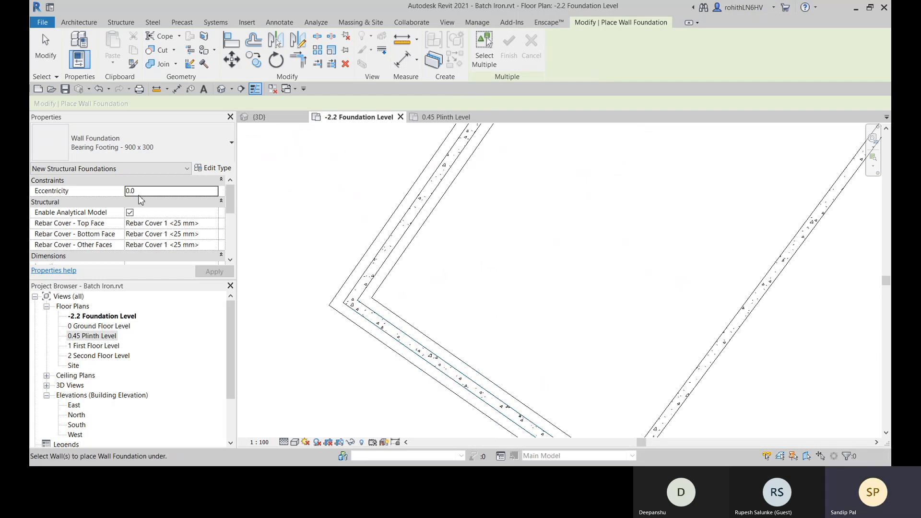
- Place the bearing footing under the rectangle's two remaining walls and end the wall foundation command
{"action": "scroll", "coordinate": [144, 202], "scroll_direction": "down", "scroll_amount": 6}
{"action": "scroll", "coordinate": [169, 211], "scroll_direction": "up", "scroll_amount": 6}
{"action": "scroll", "coordinate": [556, 212], "scroll_direction": "down", "scroll_amount": 4}
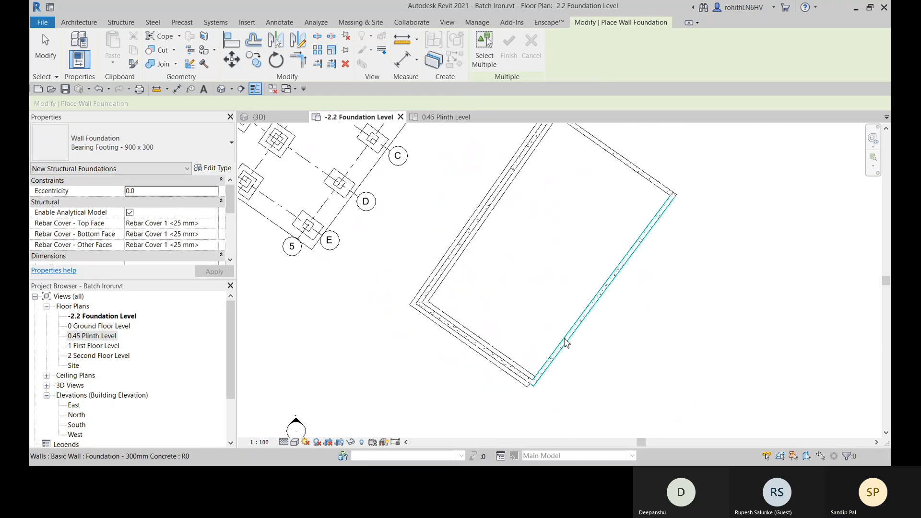
{"action": "left_click", "coordinate": [565, 339]}
{"action": "middle_click_drag", "start_coordinate": [606, 338], "coordinate": [580, 371]}
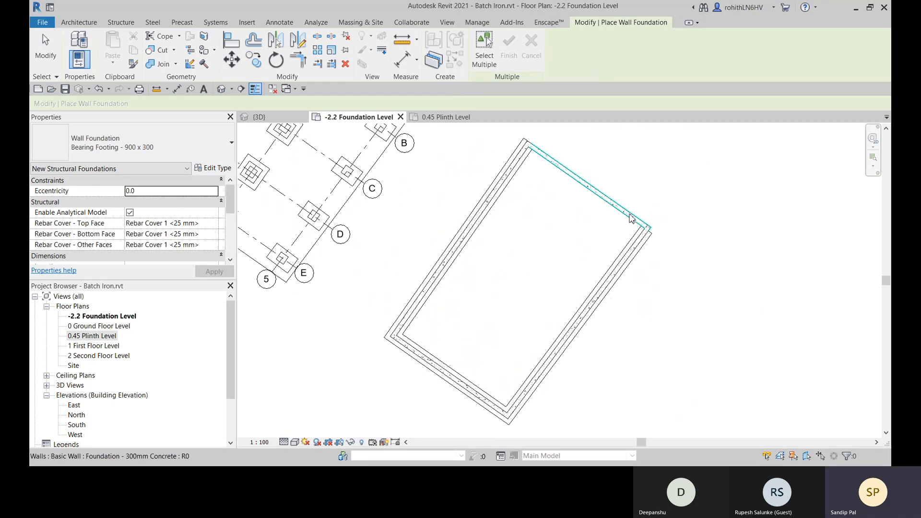
{"action": "left_click", "coordinate": [631, 219]}
{"action": "middle_click_drag", "start_coordinate": [548, 267], "coordinate": [561, 270]}
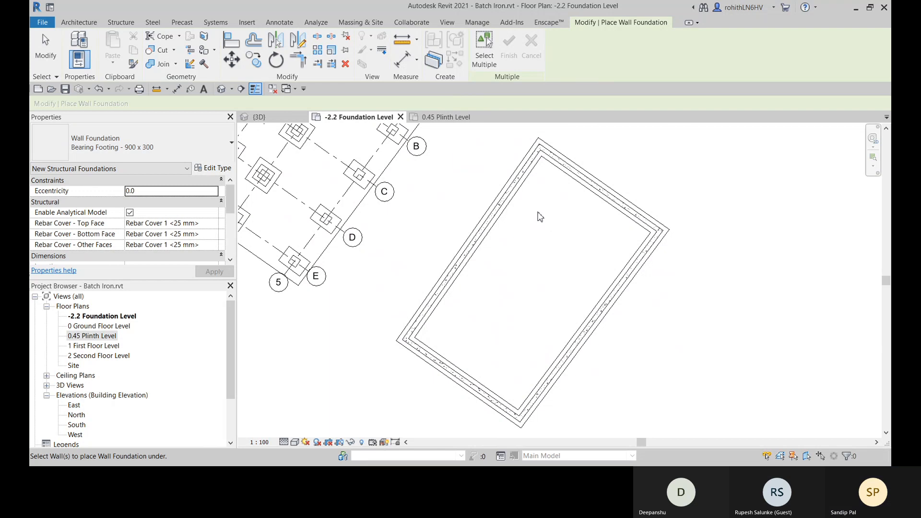
{"action": "right_click", "coordinate": [537, 219]}
{"action": "left_click", "coordinate": [539, 223]}
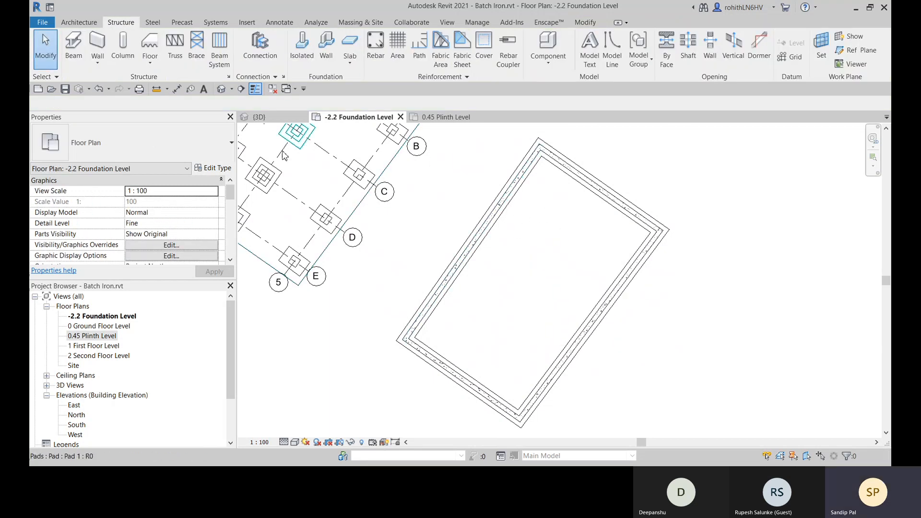
- Examine the bearing footings under the rectangular foundation walls in the 3D view
{"action": "left_click", "coordinate": [260, 120]}
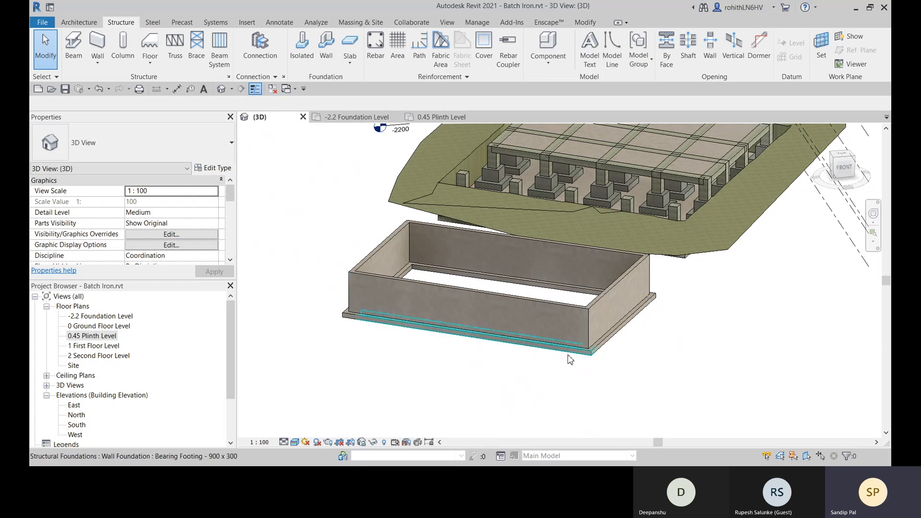
{"action": "scroll", "coordinate": [595, 350], "scroll_direction": "up", "scroll_amount": 3}
{"action": "scroll", "coordinate": [604, 352], "scroll_direction": "up", "scroll_amount": 3}
{"action": "middle_click_drag", "start_coordinate": [627, 356], "coordinate": [642, 309]}
{"action": "scroll", "coordinate": [642, 308], "scroll_direction": "down", "scroll_amount": 5}
{"action": "middle_click_drag", "start_coordinate": [612, 370], "coordinate": [434, 382], "text": "shift"}
- Open the profile of the long foundation wall farthest from the building for editing
{"action": "left_click", "coordinate": [435, 331]}
{"action": "middle_click_drag", "start_coordinate": [524, 382], "coordinate": [612, 361], "text": "shift"}
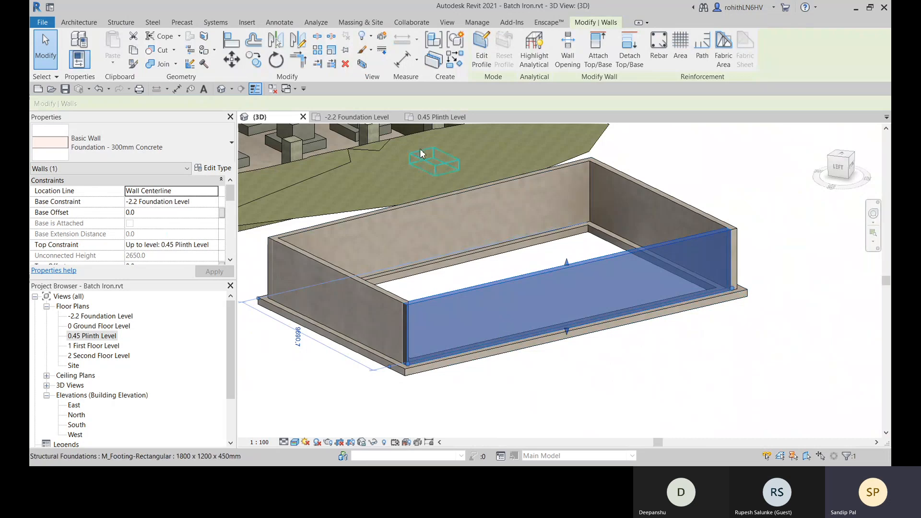
{"action": "left_click", "coordinate": [481, 48]}
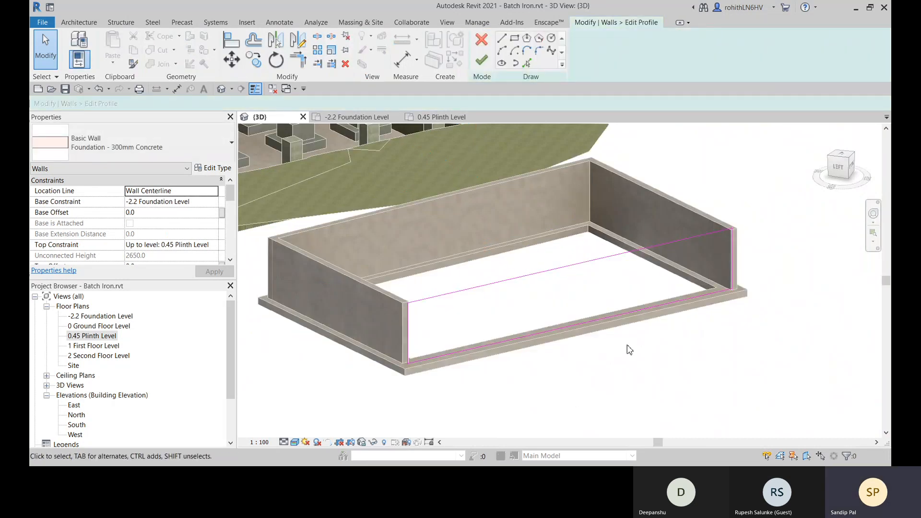
{"action": "left_click", "coordinate": [855, 171]}
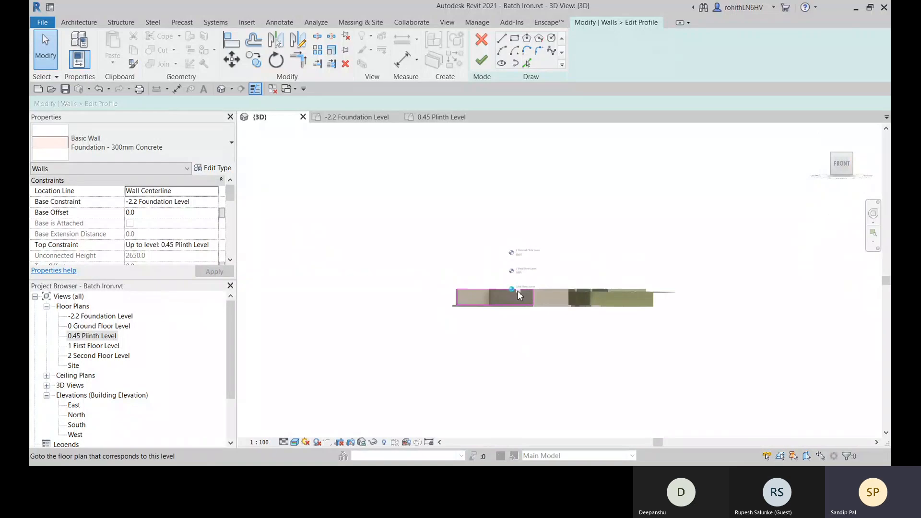
{"action": "scroll", "coordinate": [513, 295], "scroll_direction": "up", "scroll_amount": 5}
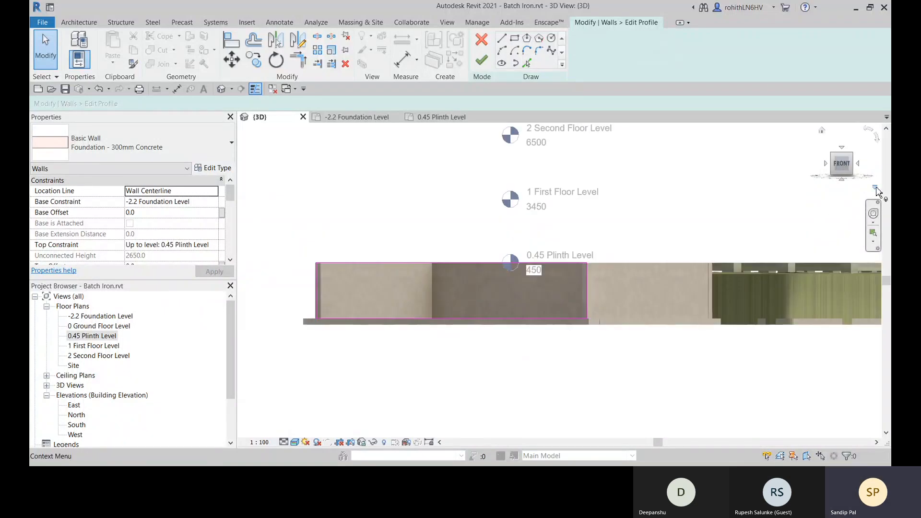
{"action": "left_click", "coordinate": [877, 189]}
{"action": "mouse_move", "coordinate": [789, 310]}
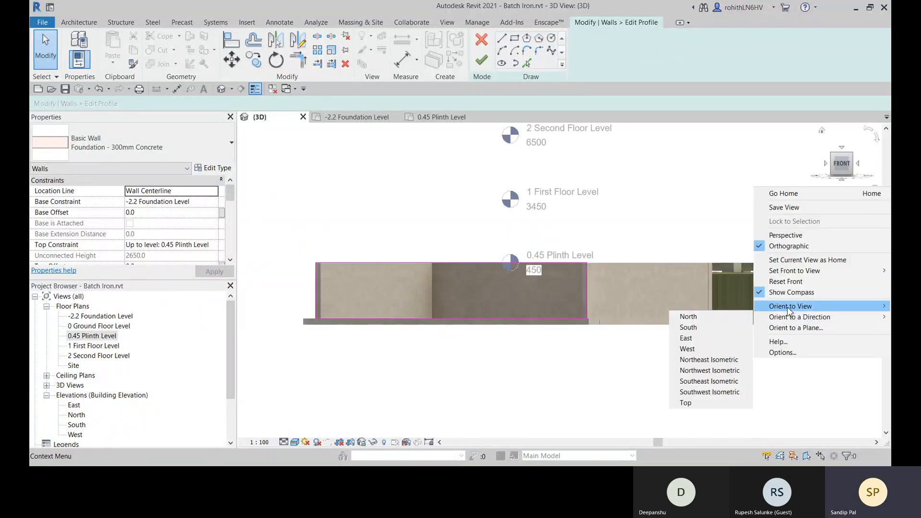
{"action": "mouse_move", "coordinate": [749, 319]}
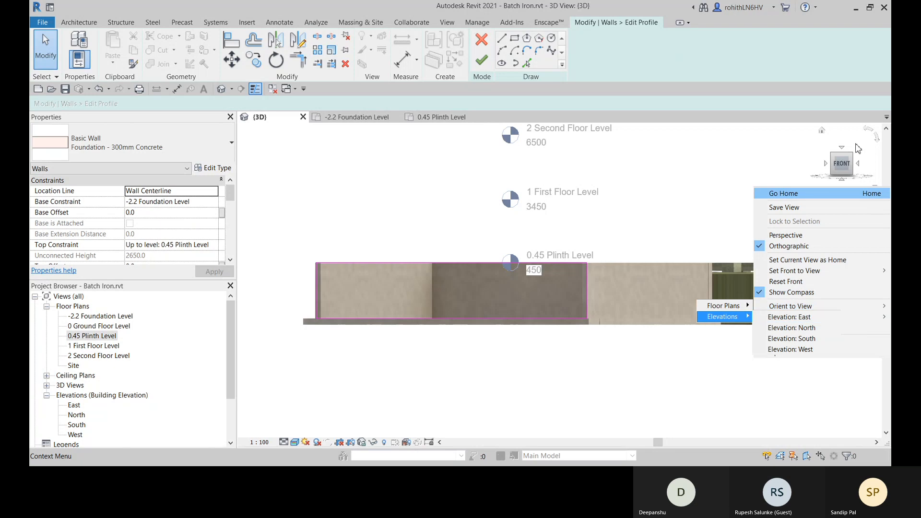
{"action": "left_click", "coordinate": [822, 132]}
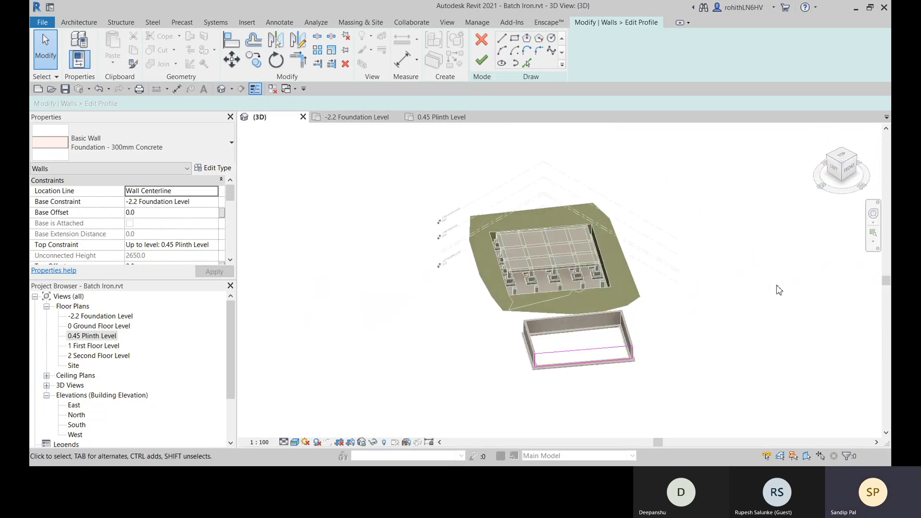
- Orient the 3D view to the front elevation, framing the foundation wall's profile sketch
{"action": "left_click", "coordinate": [876, 189]}
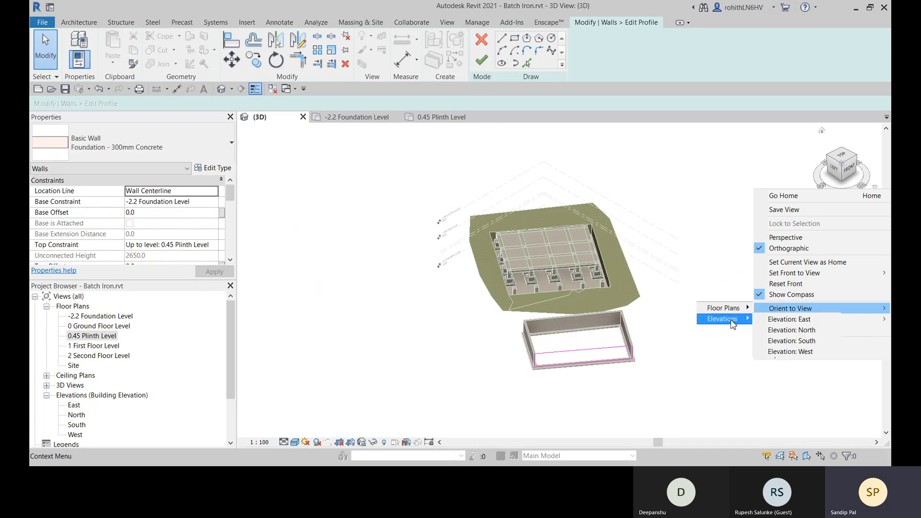
{"action": "left_click", "coordinate": [765, 321]}
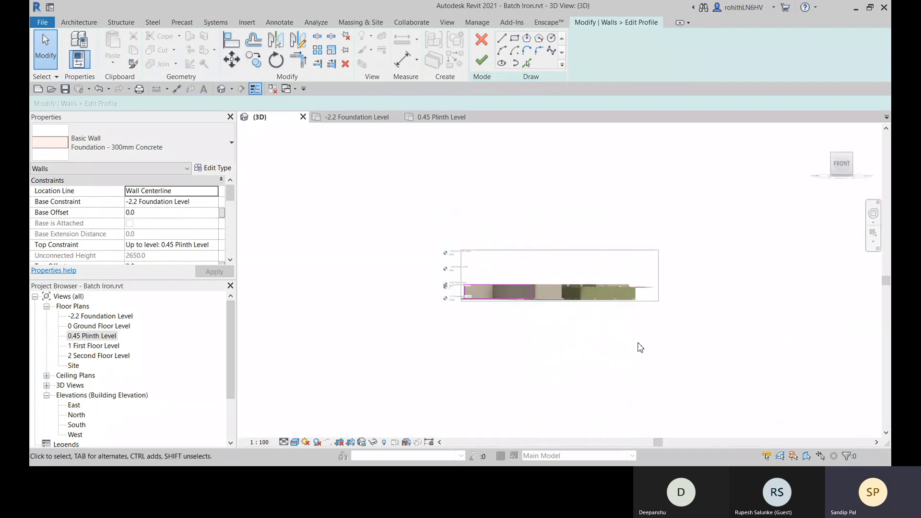
{"action": "scroll", "coordinate": [511, 296], "scroll_direction": "up", "scroll_amount": 2}
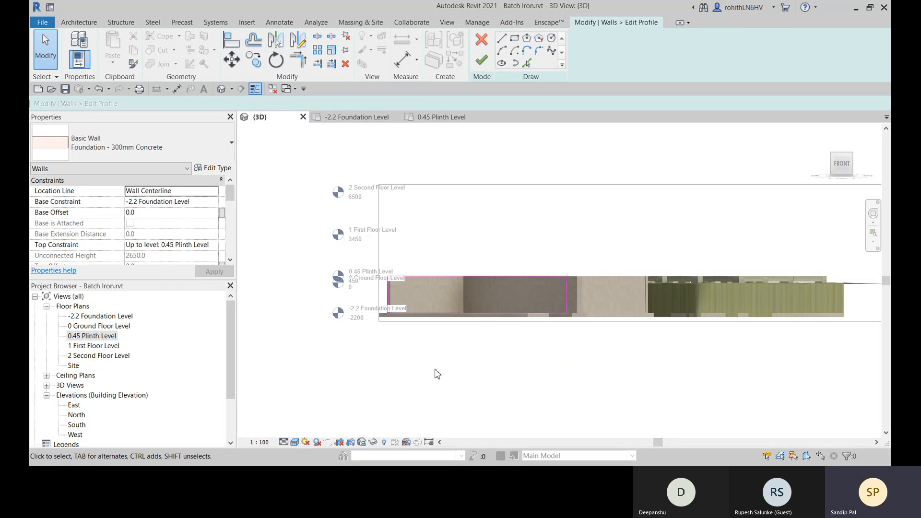
{"action": "scroll", "coordinate": [436, 371], "scroll_direction": "up", "scroll_amount": 3}
{"action": "scroll", "coordinate": [454, 320], "scroll_direction": "up", "scroll_amount": 1}
{"action": "middle_click_drag", "start_coordinate": [447, 339], "coordinate": [451, 348]}
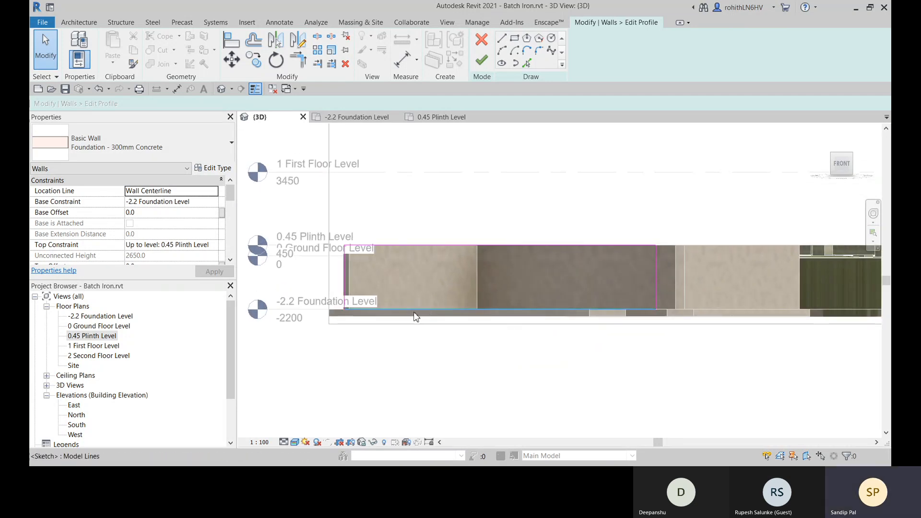
{"action": "scroll", "coordinate": [414, 317], "scroll_direction": "up", "scroll_amount": 2}
{"action": "scroll", "coordinate": [374, 318], "scroll_direction": "down", "scroll_amount": 1}
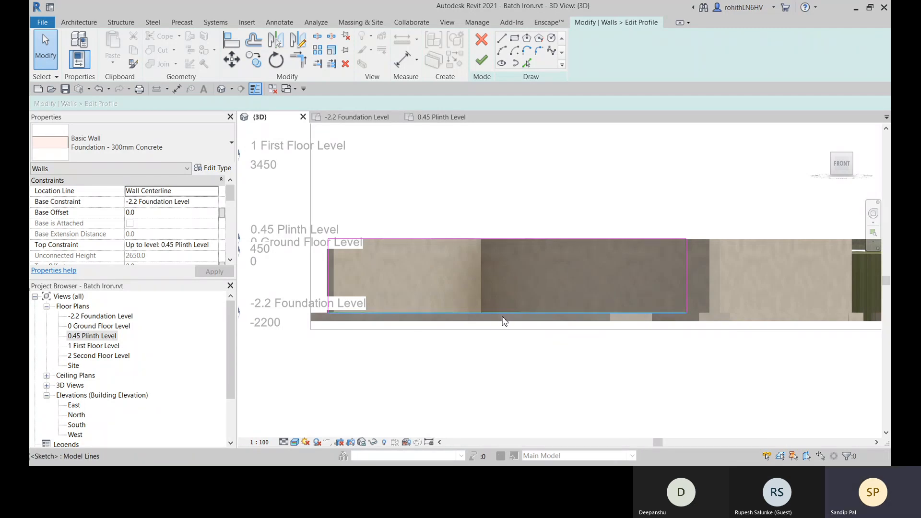
{"action": "middle_click_drag", "start_coordinate": [468, 341], "coordinate": [465, 344]}
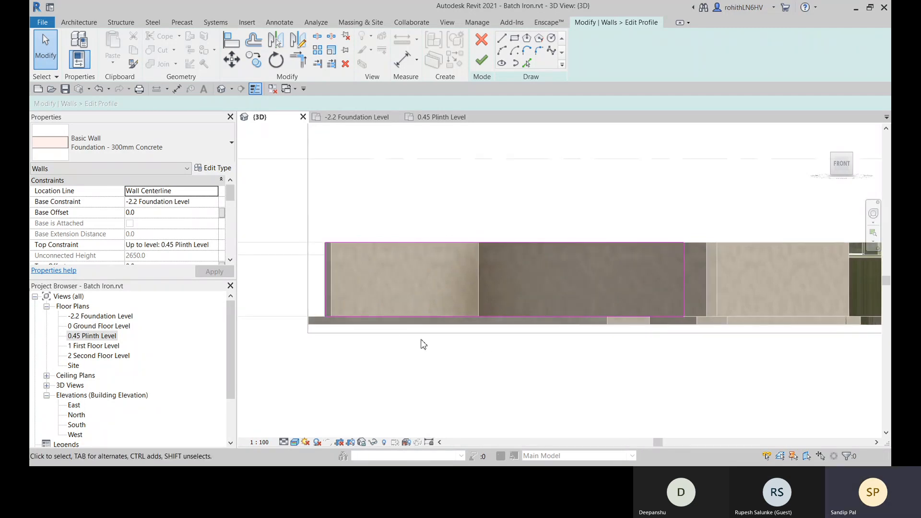
- Add a vertical profile line with Pick Lines, offset 1200 mm inward from the wall's left end edge
{"action": "left_click", "coordinate": [394, 318]}
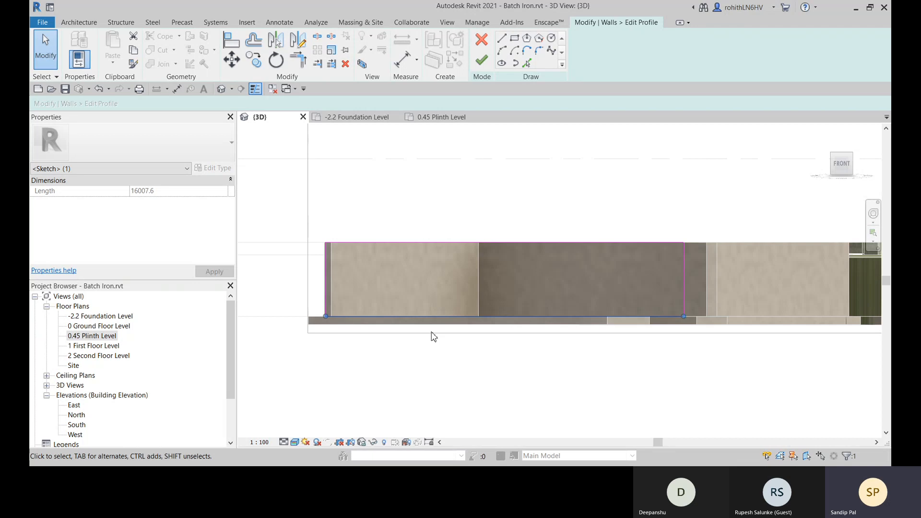
{"action": "middle_click_drag", "start_coordinate": [454, 388], "coordinate": [453, 397]}
{"action": "left_click", "coordinate": [443, 382]}
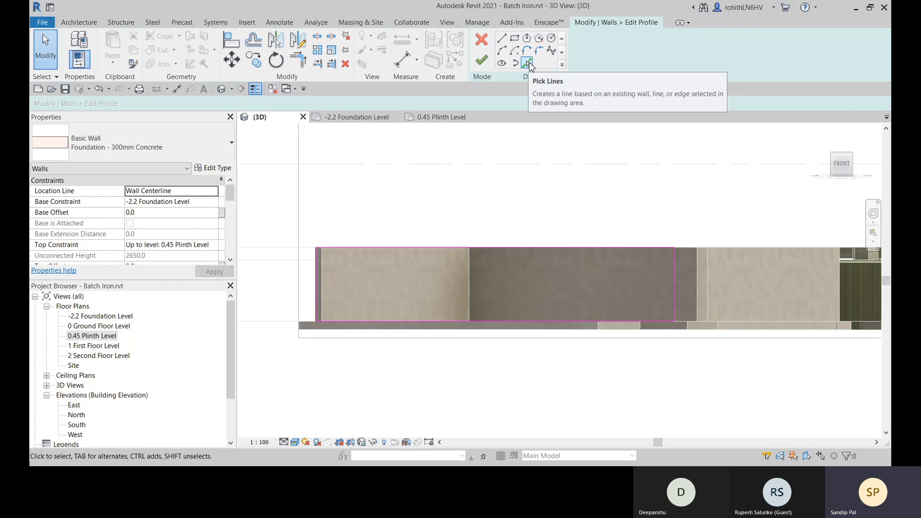
{"action": "left_click", "coordinate": [529, 63]}
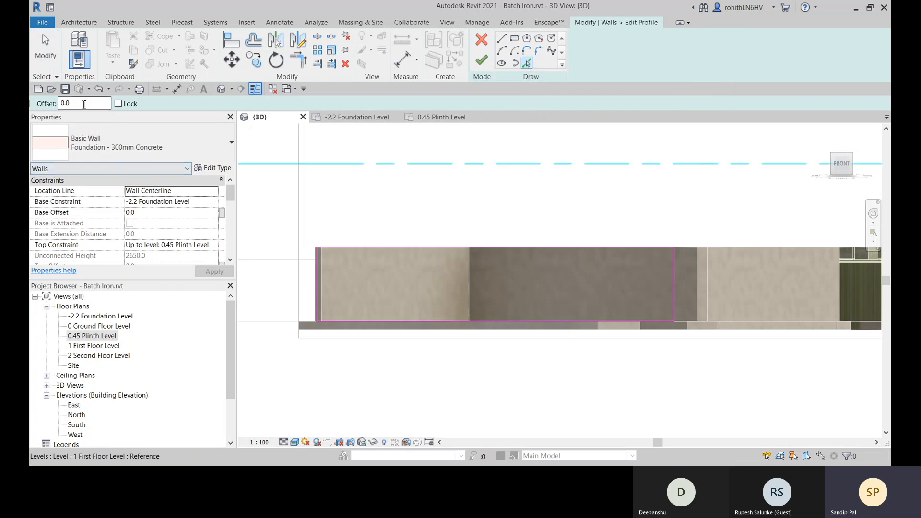
{"action": "left_click", "coordinate": [58, 104]}
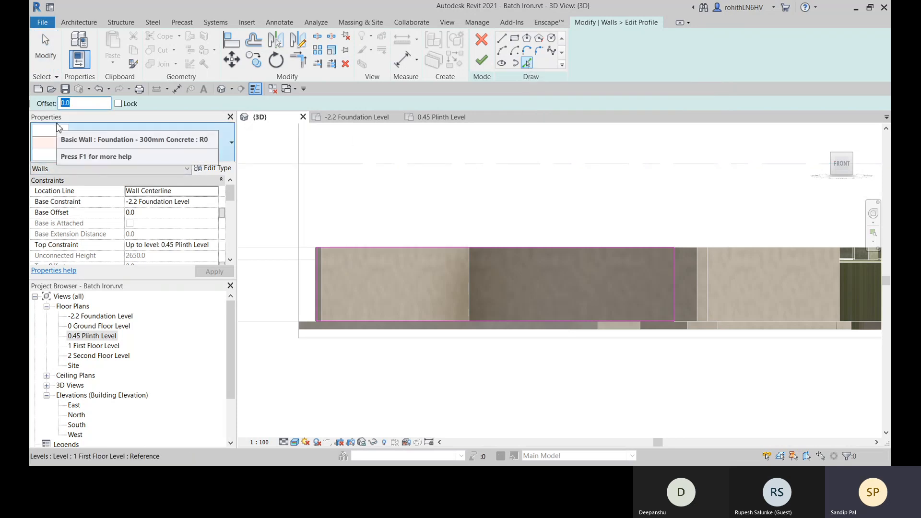
{"action": "type", "text": "120"}
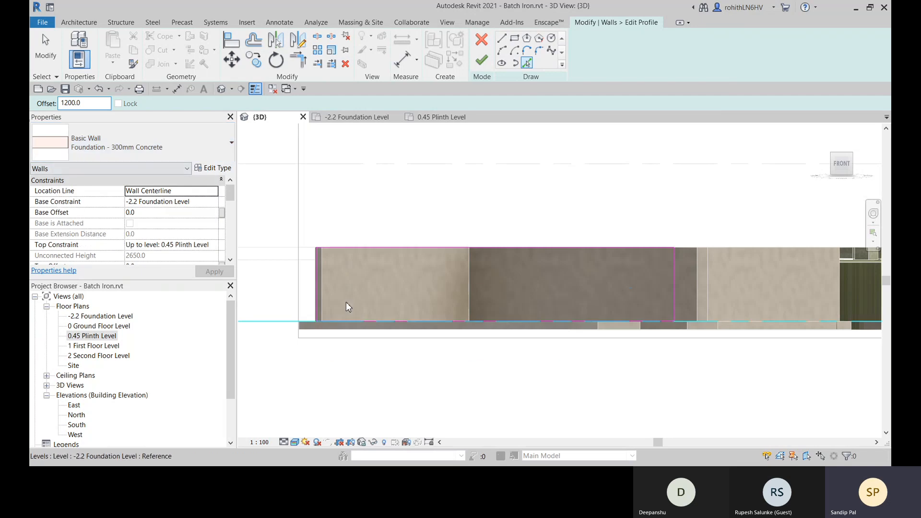
{"action": "left_click", "coordinate": [319, 284]}
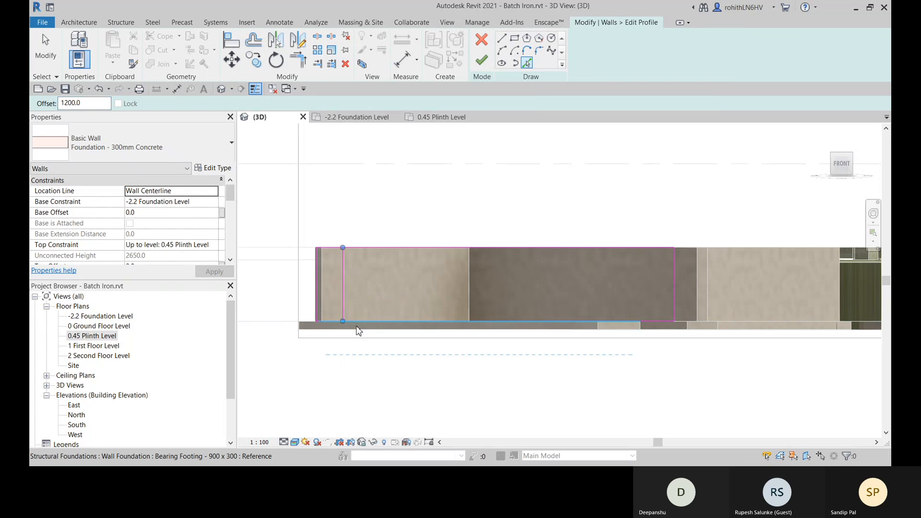
- Add a horizontal profile line offset 350 mm below the wall's base line
{"action": "scroll", "coordinate": [349, 336], "scroll_direction": "up", "scroll_amount": 2}
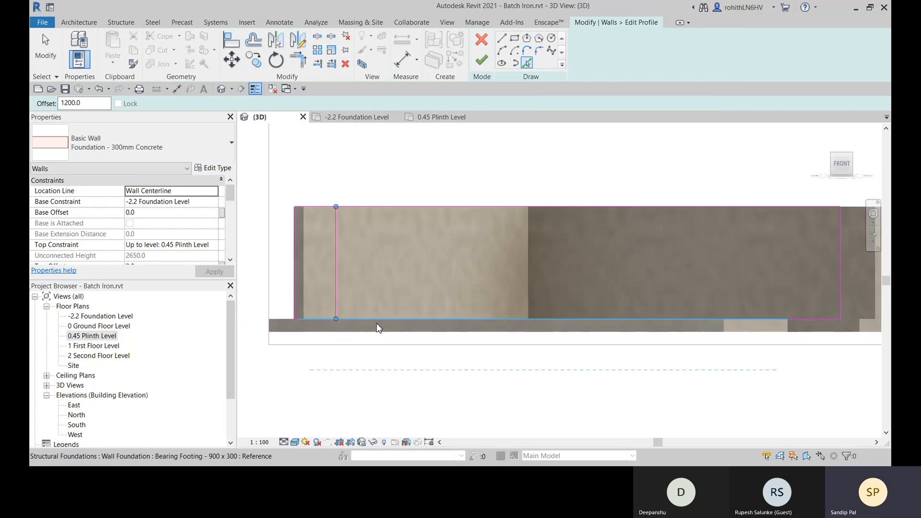
{"action": "left_click_drag", "start_coordinate": [98, 103], "coordinate": [53, 106]}
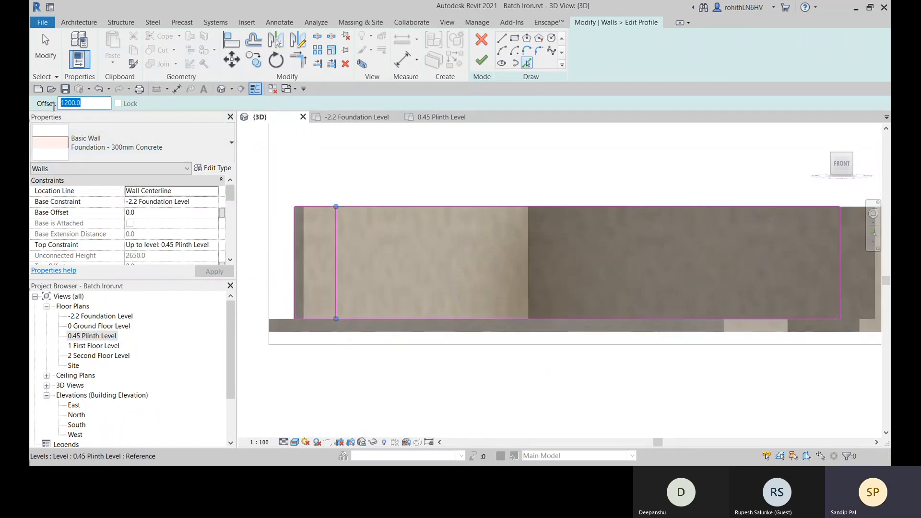
{"action": "type", "text": "35"}
{"action": "left_click", "coordinate": [373, 326]}
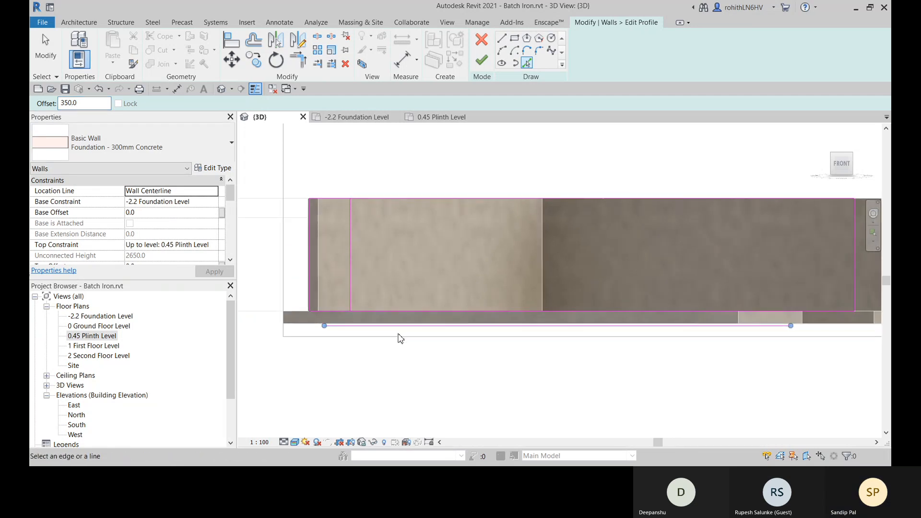
- Add a second horizontal profile line offset 550 mm below the lowered line under the wall's base
{"action": "middle_click_drag", "start_coordinate": [425, 339], "coordinate": [377, 339]}
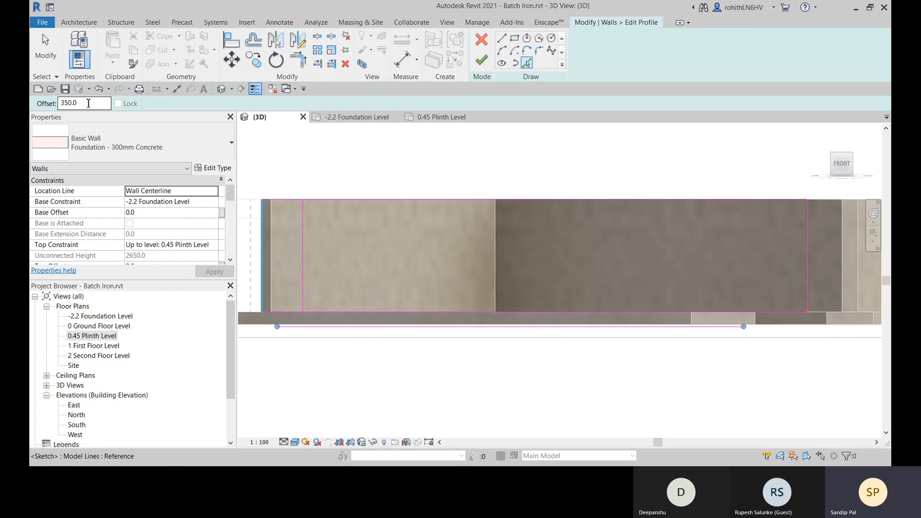
{"action": "left_click_drag", "start_coordinate": [96, 103], "coordinate": [38, 99]}
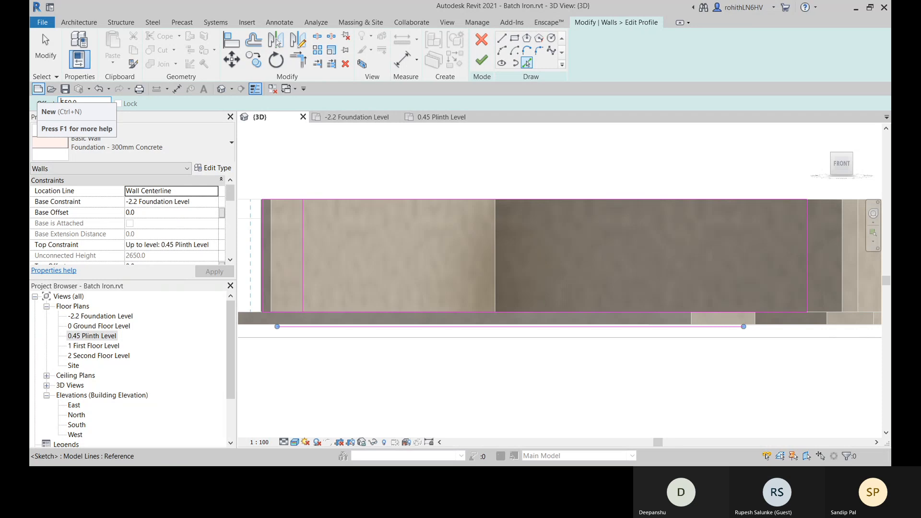
{"action": "left_click", "coordinate": [461, 341]}
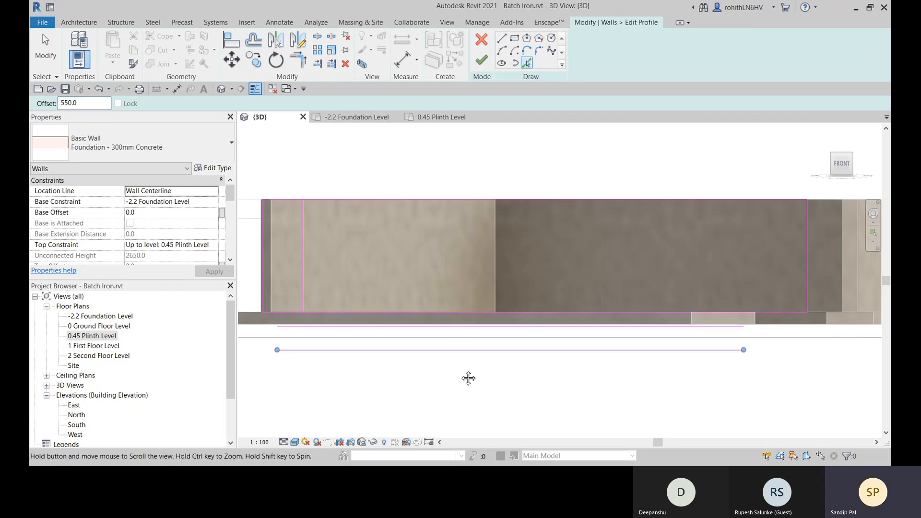
{"action": "mouse_move", "coordinate": [468, 379]}
{"action": "middle_mouse_down"}
{"action": "mouse_move", "coordinate": [399, 379]}
{"action": "mouse_move", "coordinate": [580, 395]}
{"action": "middle_mouse_up"}
{"action": "scroll", "coordinate": [526, 380], "scroll_direction": "down", "scroll_amount": 1}
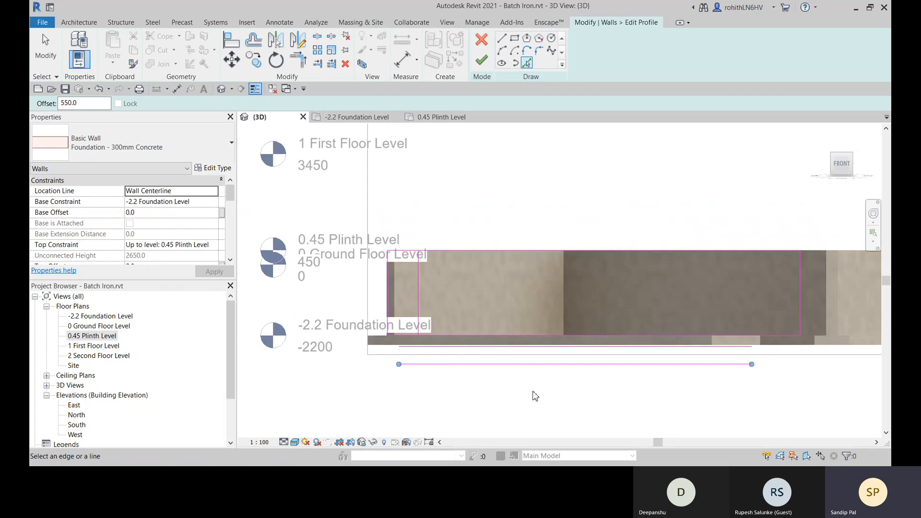
{"action": "middle_click_drag", "start_coordinate": [501, 383], "coordinate": [455, 382]}
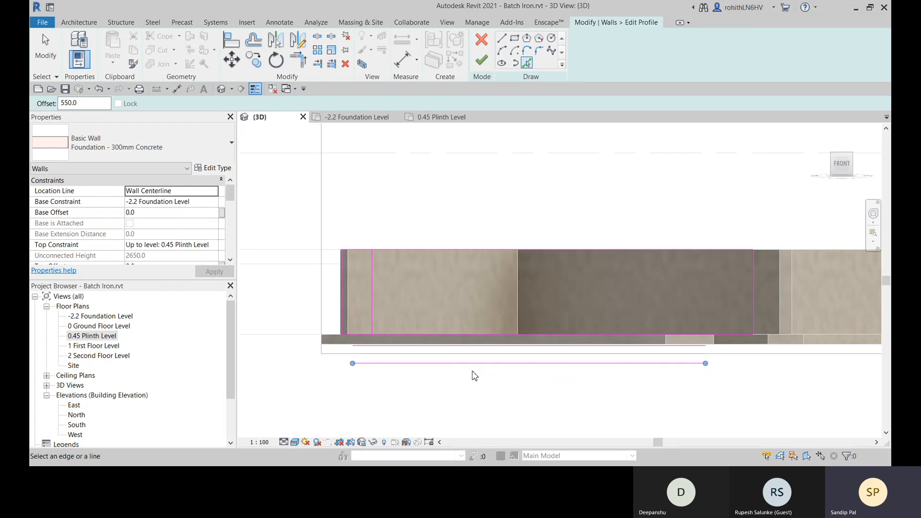
{"action": "middle_click_drag", "start_coordinate": [455, 392], "coordinate": [452, 398]}
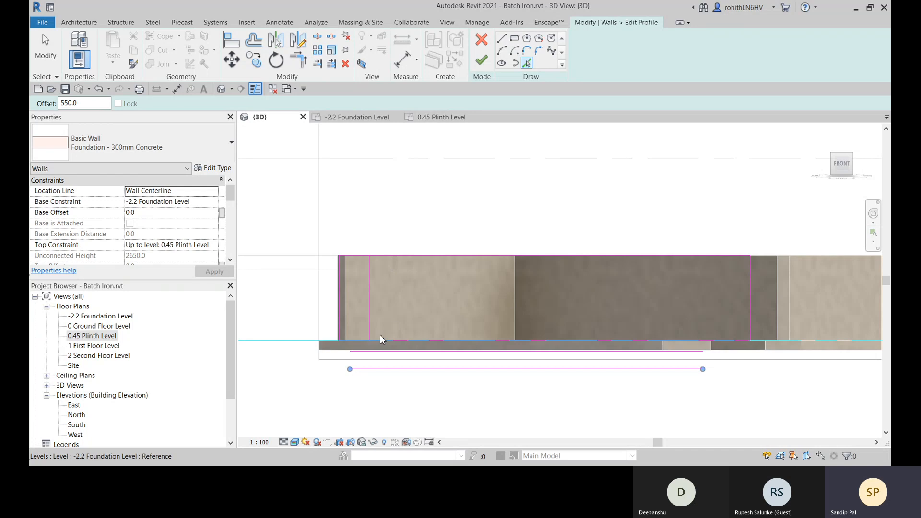
- Trim the base line, the inner vertical line and the upper offset line to corners, forming the first step near the wall's left end
{"action": "scroll", "coordinate": [379, 336], "scroll_direction": "up", "scroll_amount": 2}
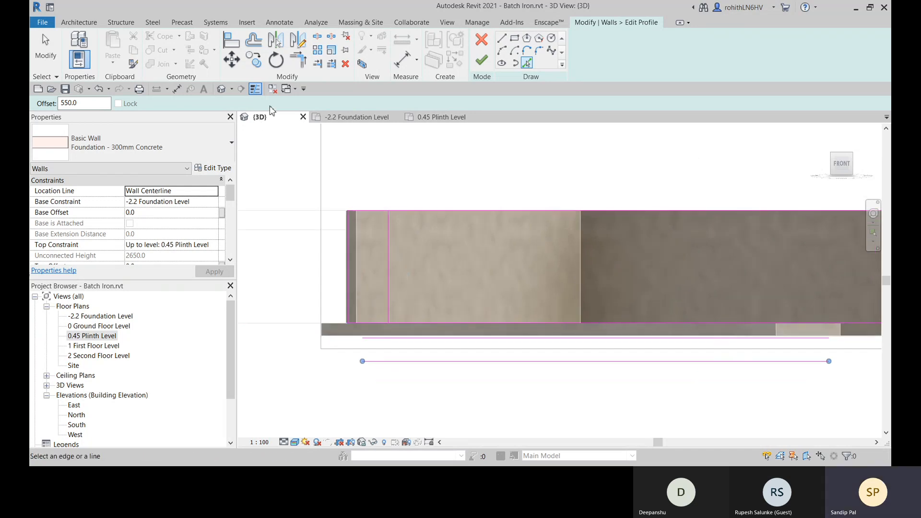
{"action": "left_click", "coordinate": [298, 59]}
{"action": "scroll", "coordinate": [407, 331], "scroll_direction": "up", "scroll_amount": 2}
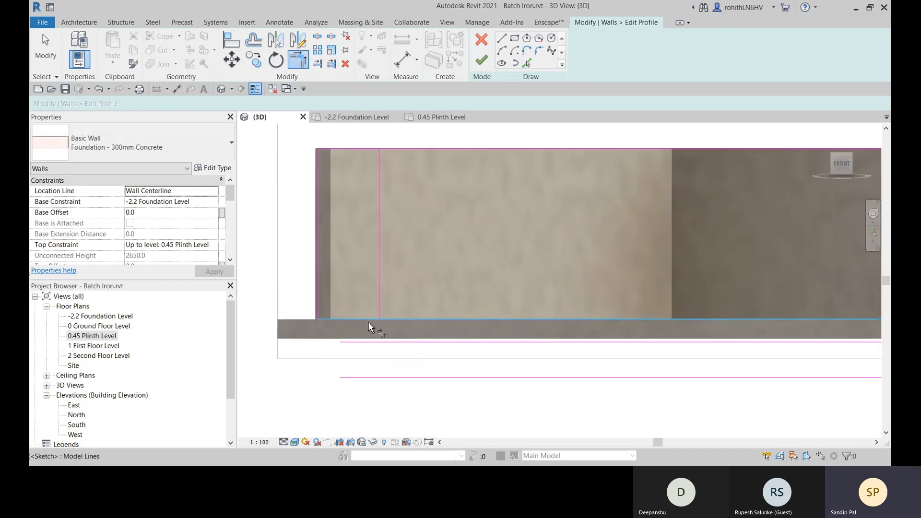
{"action": "left_click", "coordinate": [415, 342]}
{"action": "left_click", "coordinate": [379, 296]}
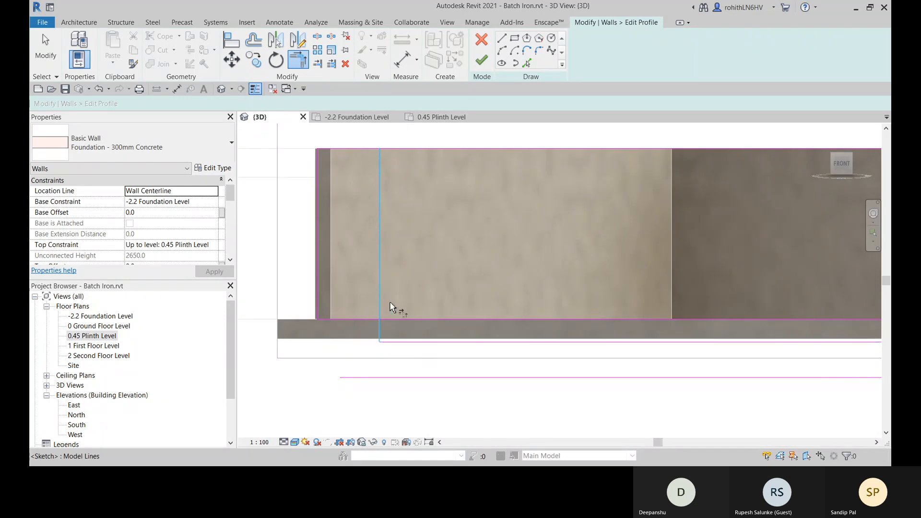
{"action": "left_click", "coordinate": [361, 320]}
{"action": "left_click", "coordinate": [379, 329]}
{"action": "scroll", "coordinate": [388, 329], "scroll_direction": "down", "scroll_amount": 1}
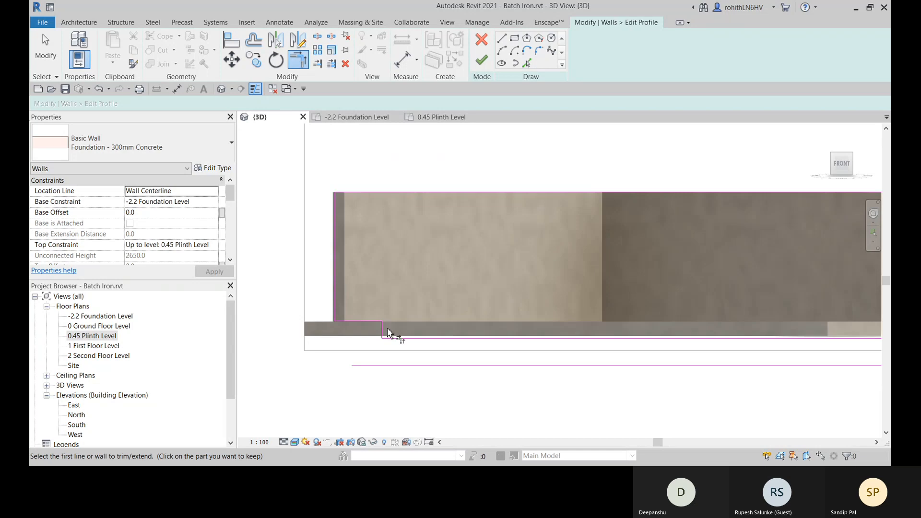
- Add a vertical profile line offset 2500 mm inward from the first step's vertical edge using Pick Lines
{"action": "scroll", "coordinate": [392, 356], "scroll_direction": "down", "scroll_amount": 1}
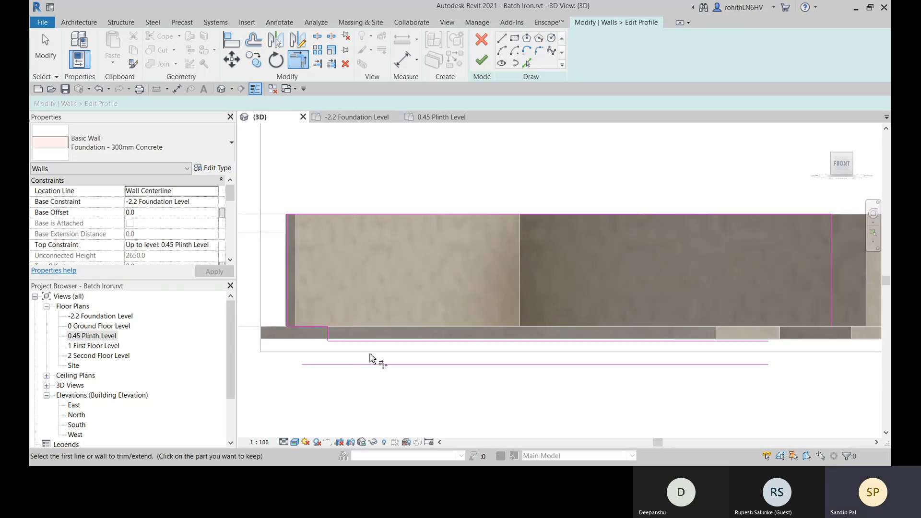
{"action": "scroll", "coordinate": [412, 364], "scroll_direction": "up", "scroll_amount": 1}
{"action": "middle_click_drag", "start_coordinate": [357, 355], "coordinate": [435, 345]}
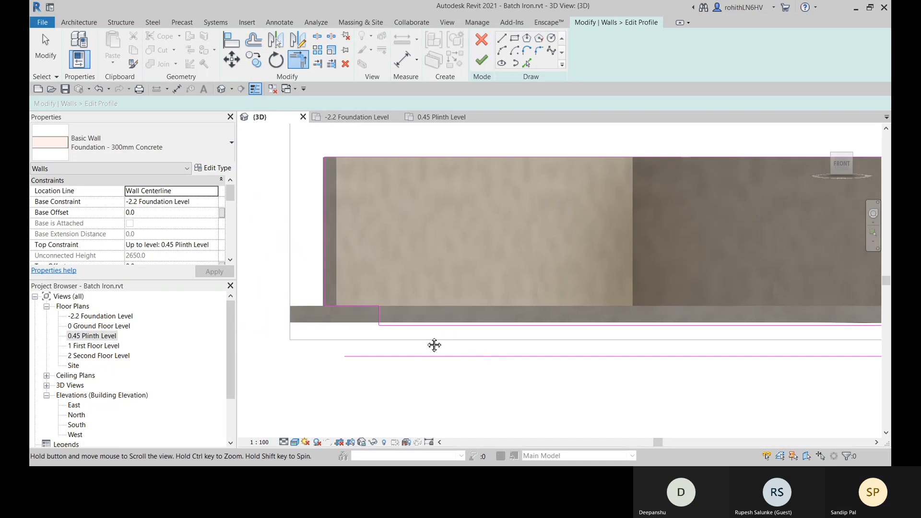
{"action": "scroll", "coordinate": [413, 346], "scroll_direction": "down", "scroll_amount": 3}
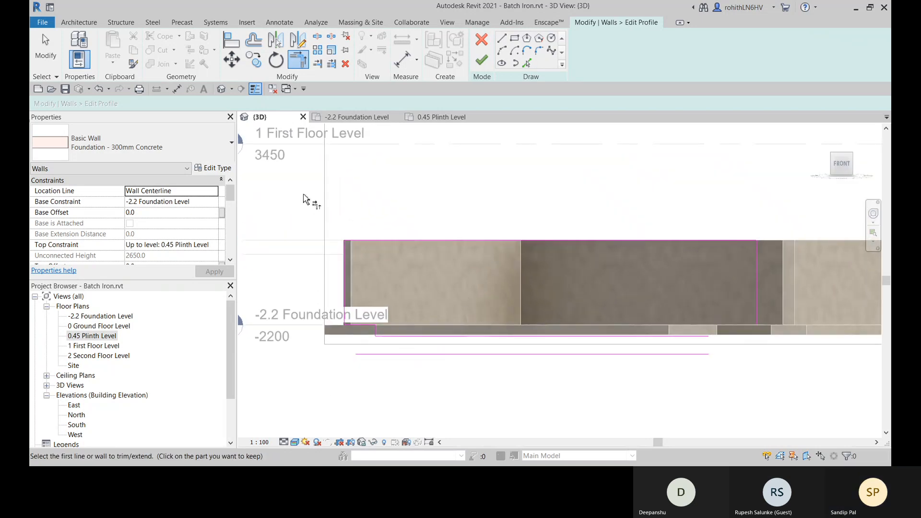
{"action": "left_click", "coordinate": [526, 63]}
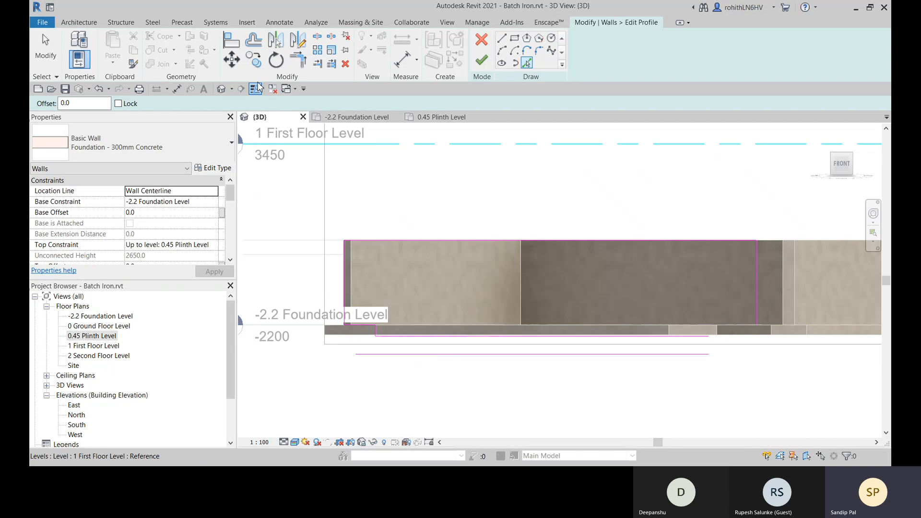
{"action": "left_click", "coordinate": [83, 103]}
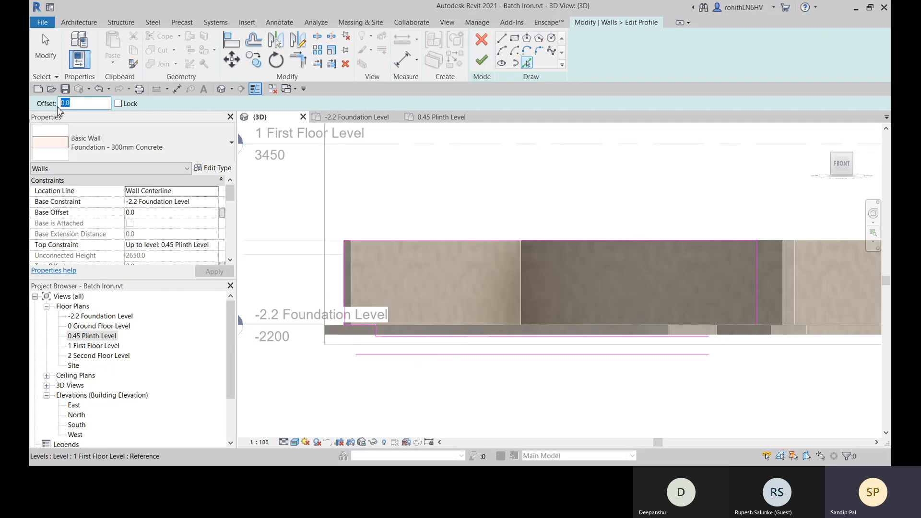
{"action": "type", "text": "250"}
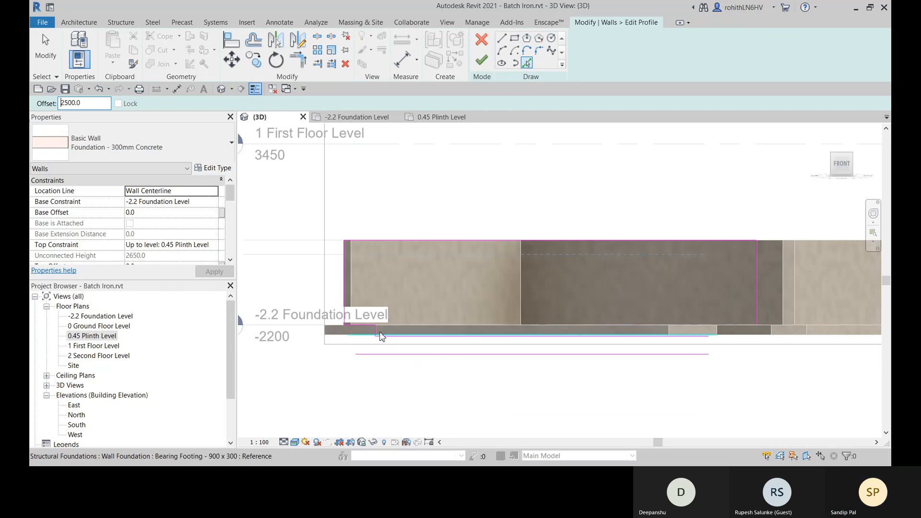
{"action": "scroll", "coordinate": [376, 334], "scroll_direction": "up", "scroll_amount": 3}
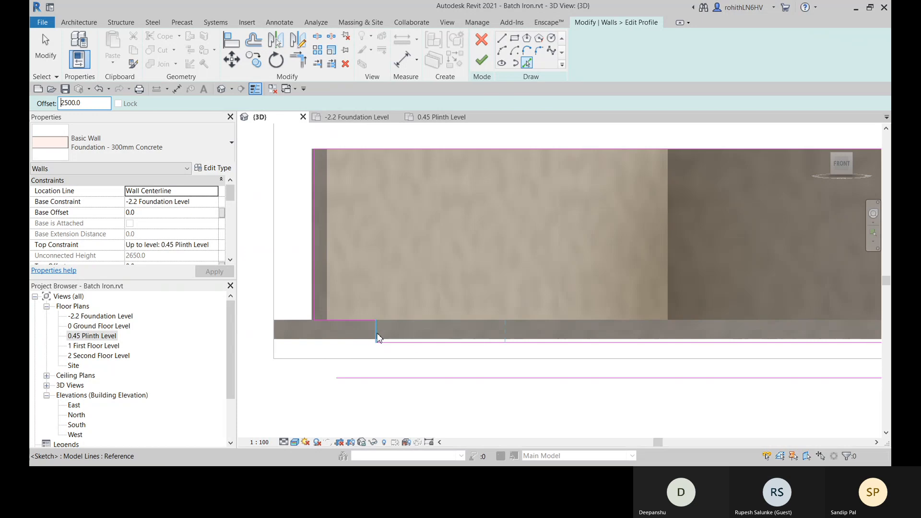
{"action": "left_click", "coordinate": [377, 337]}
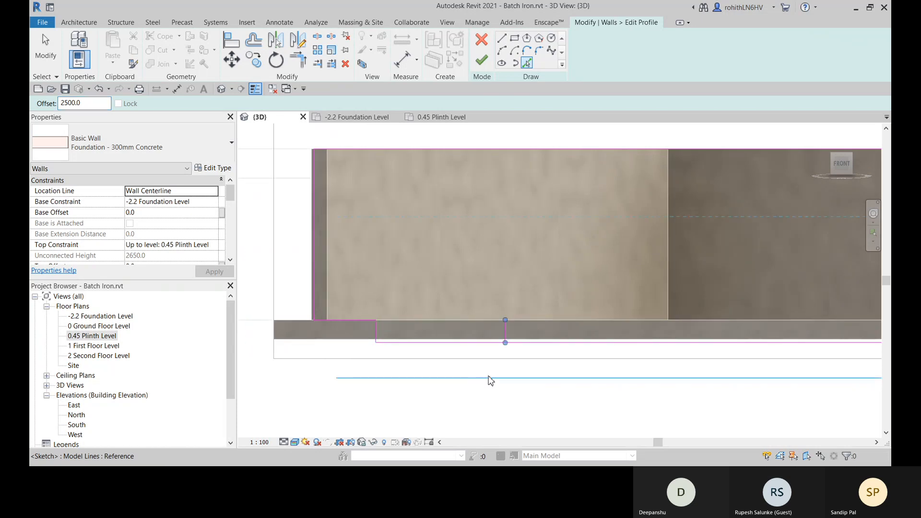
- Trim the lower offset line, the 2500 mm vertical line and the upper offset line to corners, forming the second step in the profile
{"action": "scroll", "coordinate": [488, 376], "scroll_direction": "down", "scroll_amount": 2}
{"action": "left_click", "coordinate": [297, 60]}
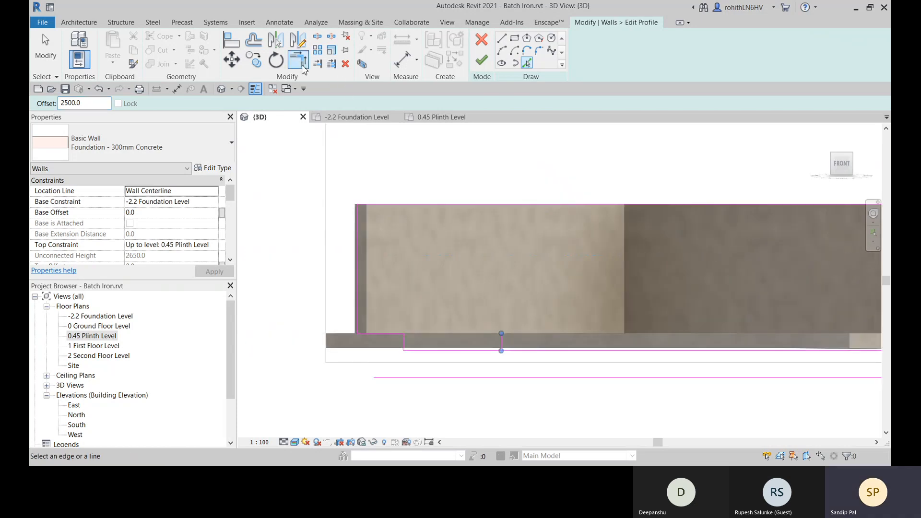
{"action": "left_click", "coordinate": [525, 377]}
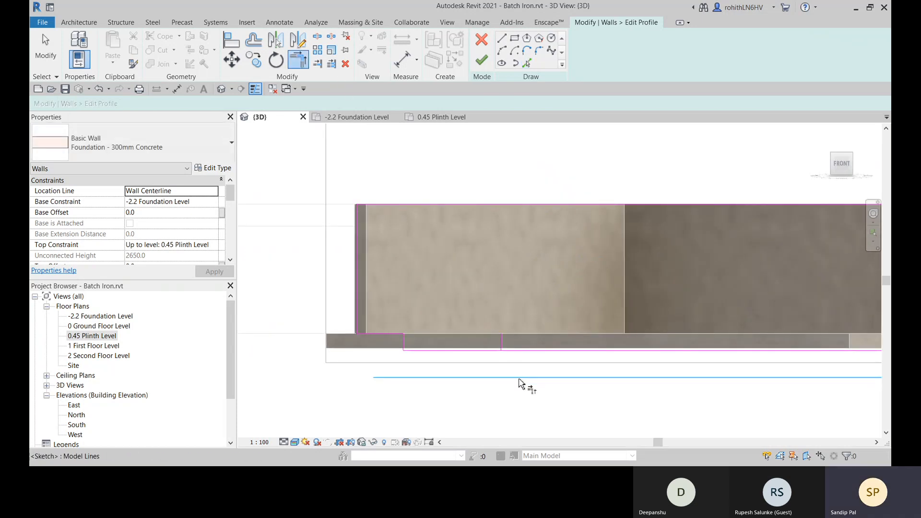
{"action": "left_click", "coordinate": [502, 344]}
{"action": "middle_click_drag", "start_coordinate": [557, 396], "coordinate": [421, 330]}
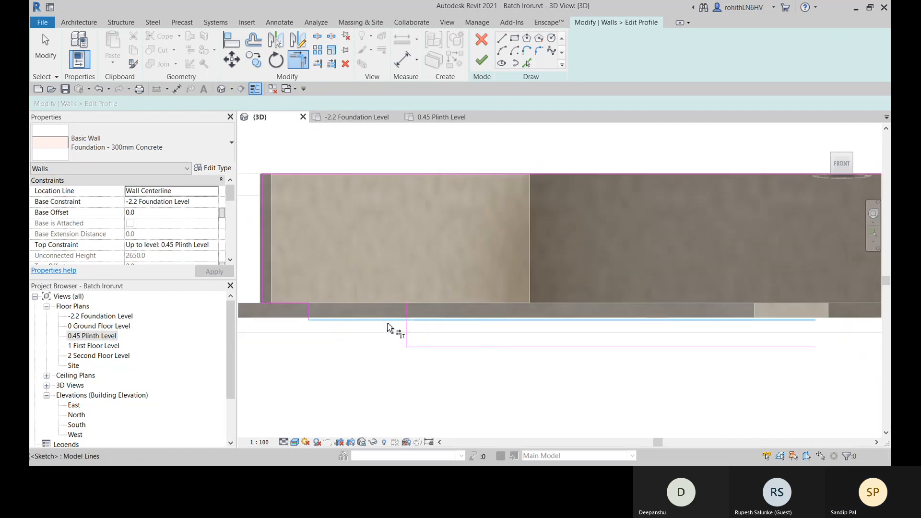
{"action": "left_click", "coordinate": [385, 325]}
{"action": "left_click", "coordinate": [408, 336]}
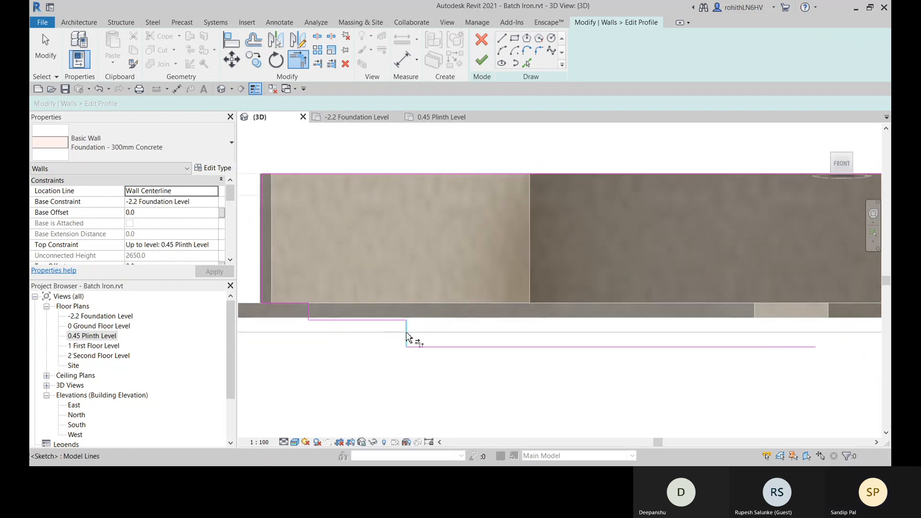
{"action": "scroll", "coordinate": [432, 339], "scroll_direction": "down", "scroll_amount": 3}
{"action": "mouse_move", "coordinate": [571, 361]}
{"action": "middle_mouse_down"}
{"action": "mouse_move", "coordinate": [541, 351]}
{"action": "mouse_move", "coordinate": [556, 363]}
{"action": "middle_mouse_up"}
{"action": "scroll", "coordinate": [533, 337], "scroll_direction": "up", "scroll_amount": 3}
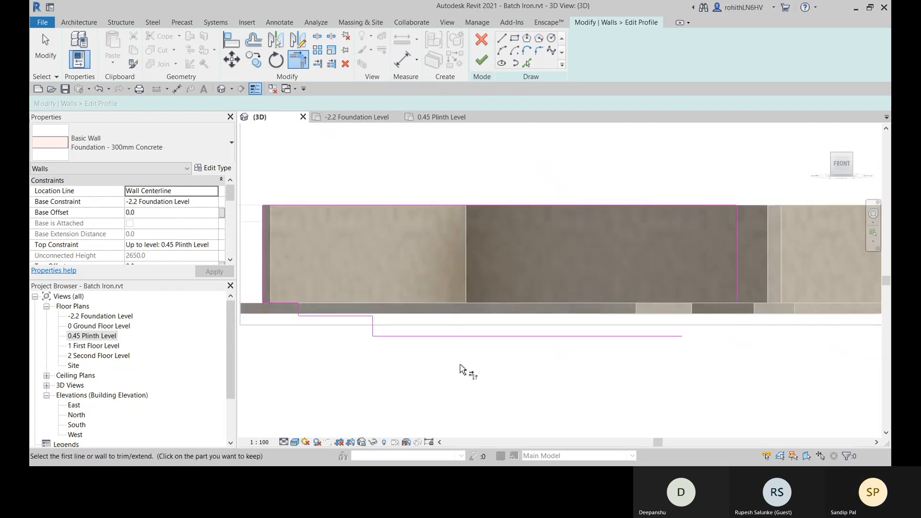
{"action": "right_click", "coordinate": [461, 375]}
{"action": "left_click", "coordinate": [492, 214]}
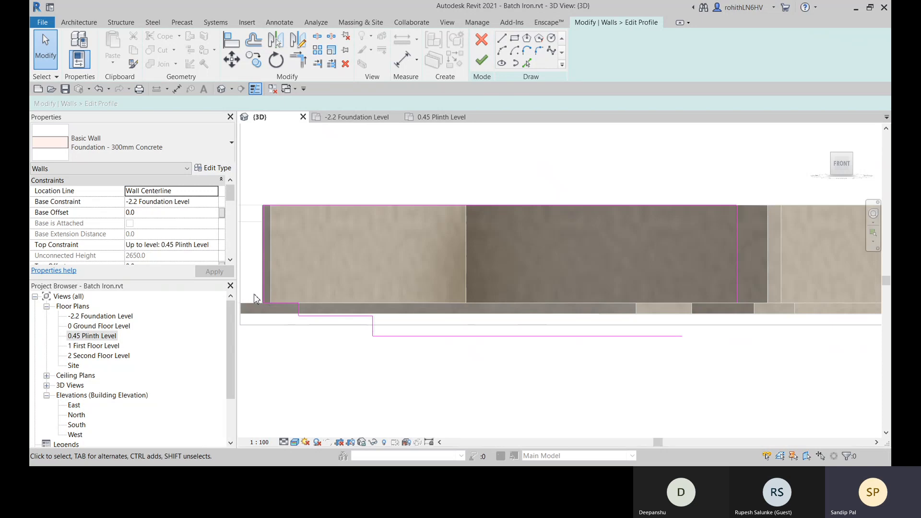
- Mirror a copy of the four stepped profile lines about a vertical axis drawn through the lowest line's midpoint
{"action": "left_click_drag", "start_coordinate": [254, 293], "coordinate": [386, 347]}
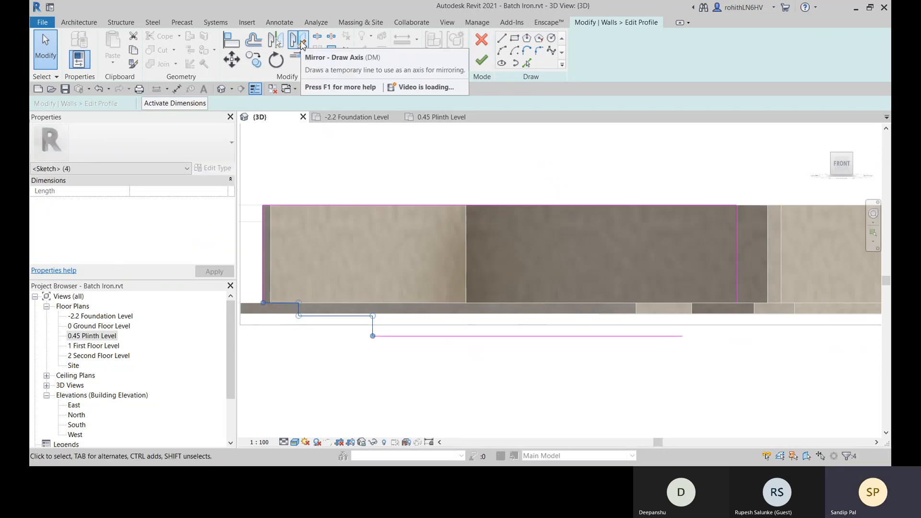
{"action": "left_click", "coordinate": [297, 40]}
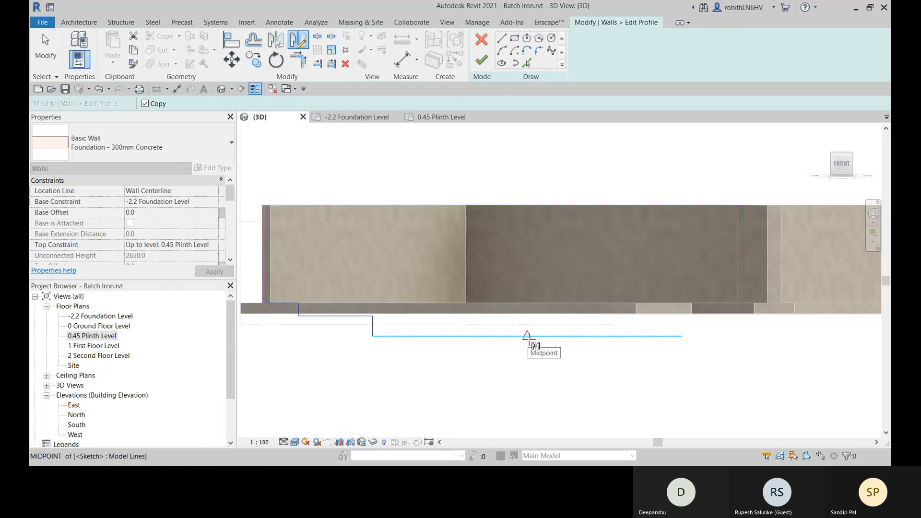
{"action": "left_click", "coordinate": [528, 335]}
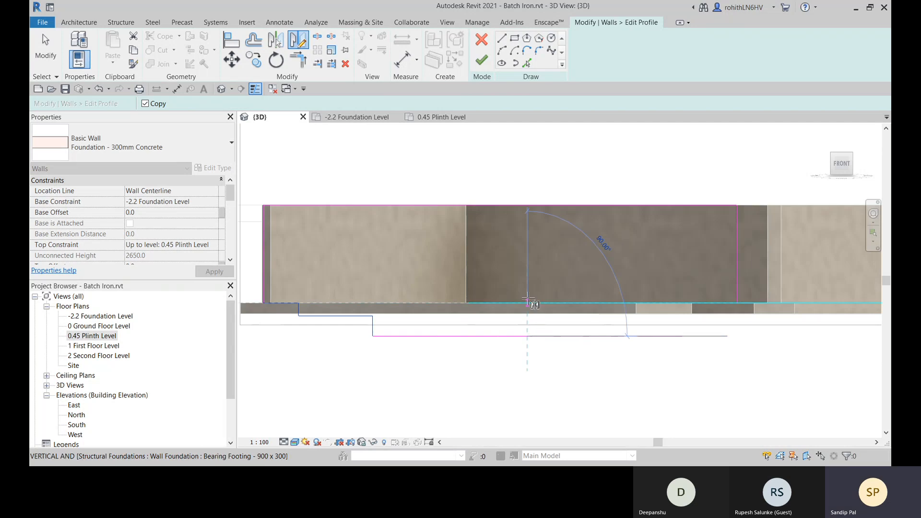
{"action": "left_click", "coordinate": [529, 184]}
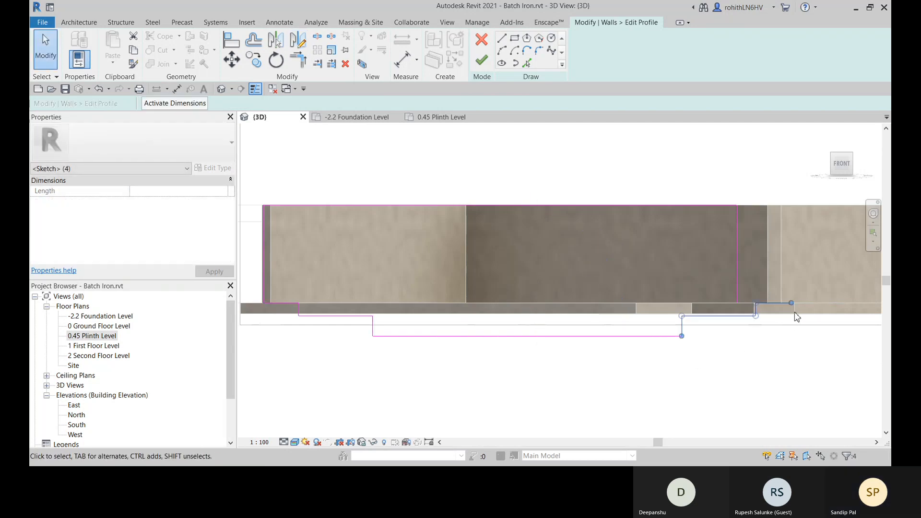
- Move the mirrored step lines horizontally so their outer endpoint meets the lower end of the profile's right vertical edge
{"action": "scroll", "coordinate": [795, 316], "scroll_direction": "up", "scroll_amount": 2}
{"action": "scroll", "coordinate": [667, 355], "scroll_direction": "down", "scroll_amount": 2}
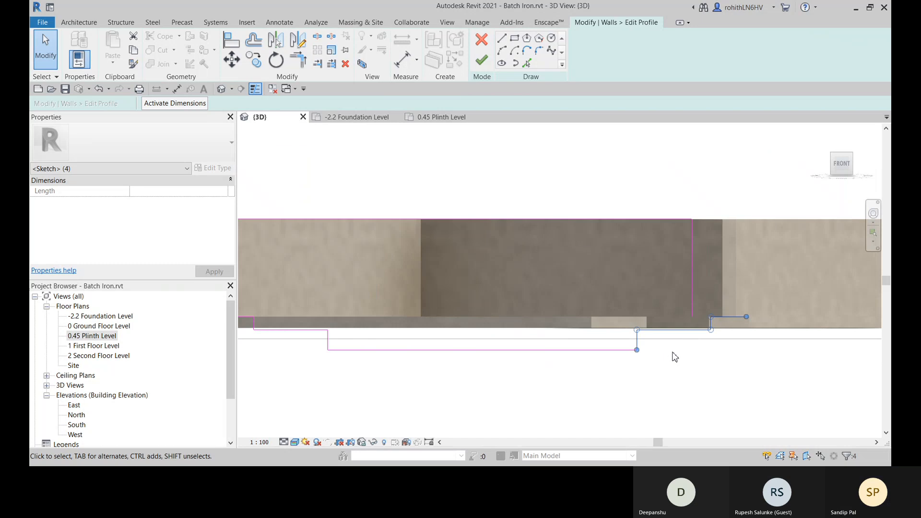
{"action": "middle_click_drag", "start_coordinate": [636, 368], "coordinate": [642, 324]}
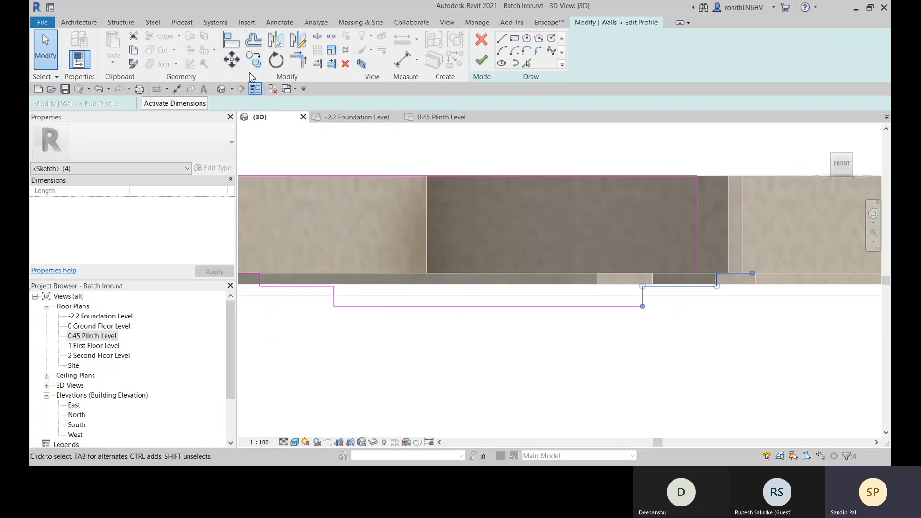
{"action": "left_click", "coordinate": [235, 64]}
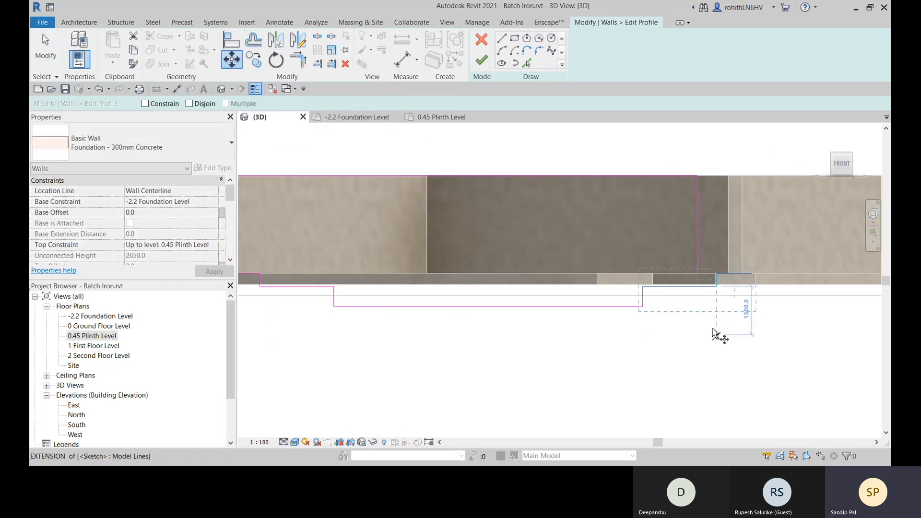
{"action": "left_click", "coordinate": [753, 274]}
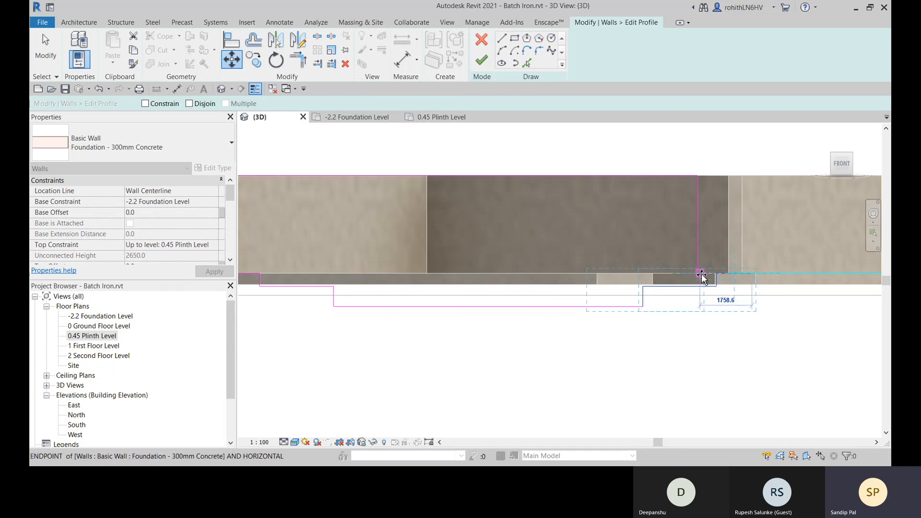
{"action": "scroll", "coordinate": [700, 277], "scroll_direction": "up", "scroll_amount": 3}
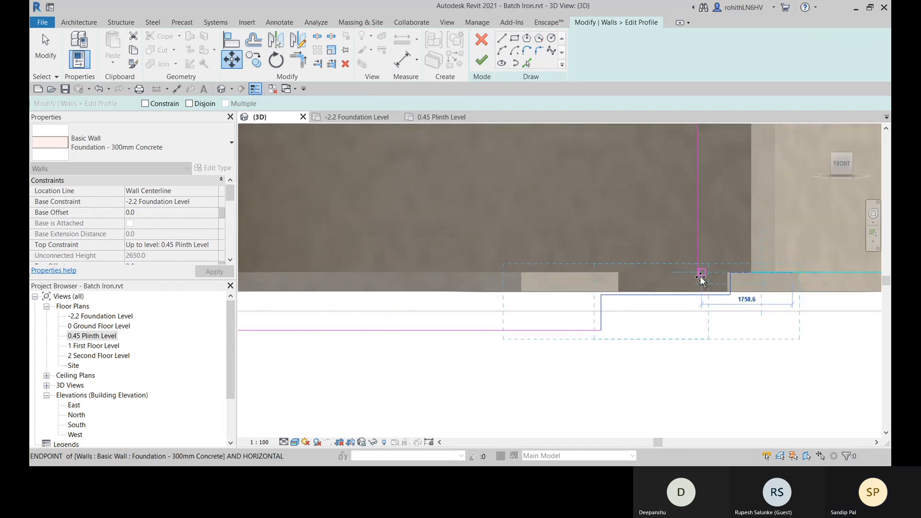
{"action": "left_click", "coordinate": [698, 275]}
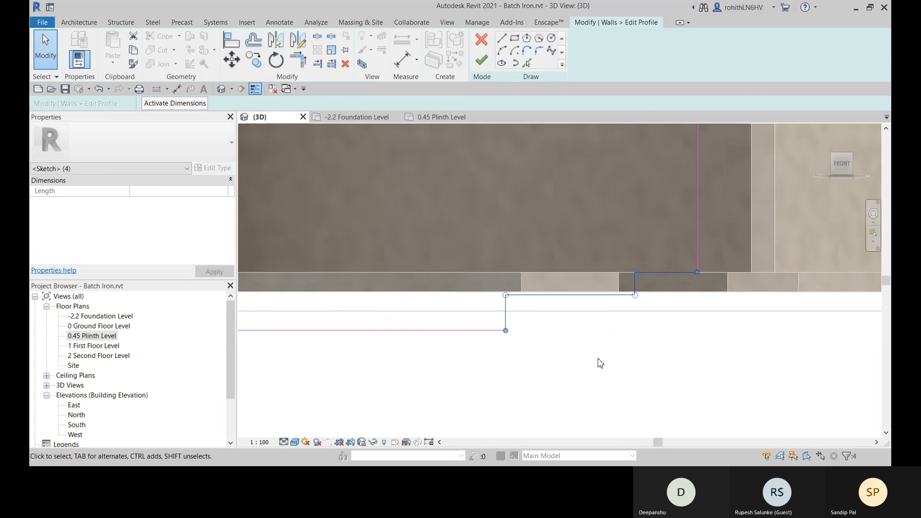
- Clear the line selection and finish the wall's profile edit to apply the stepped base
{"action": "scroll", "coordinate": [604, 364], "scroll_direction": "down", "scroll_amount": 4}
{"action": "left_click", "coordinate": [528, 372]}
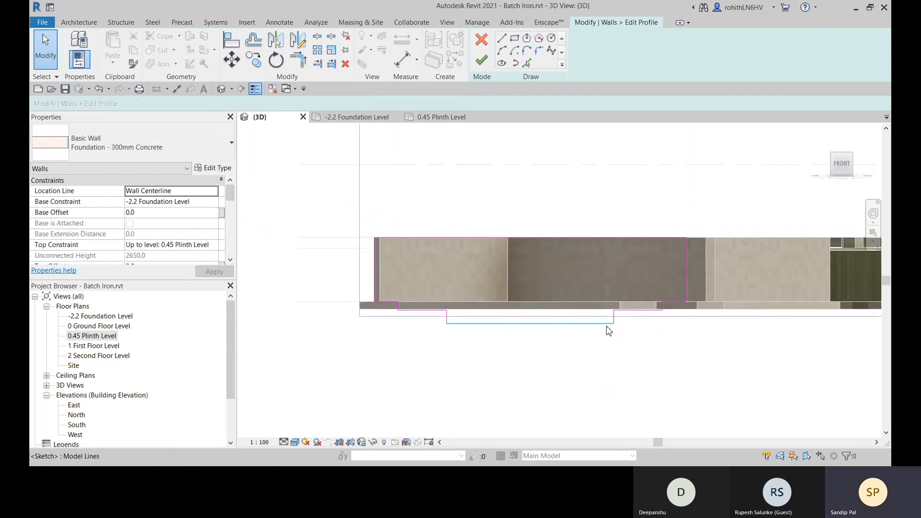
{"action": "left_click", "coordinate": [479, 67]}
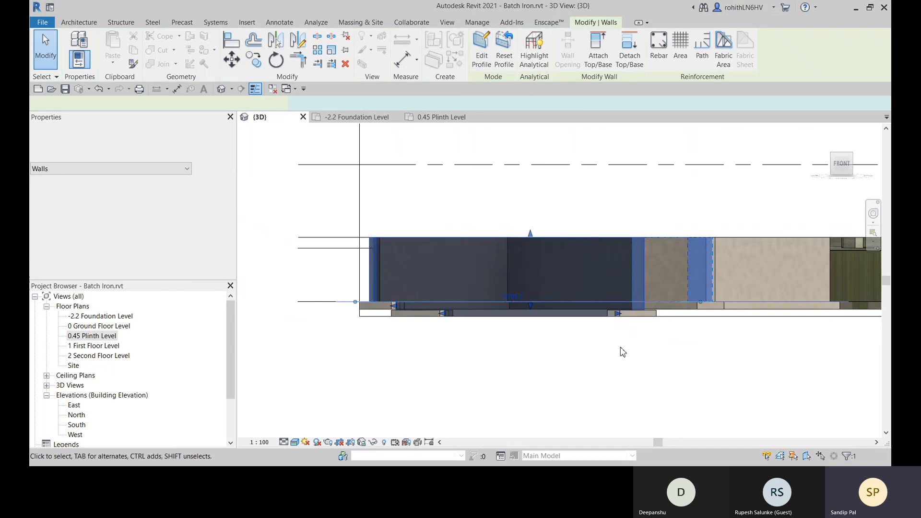
- Turn the 3D view to an isometric angle at the edited wall and switch off the view's section box
{"action": "left_click", "coordinate": [830, 152]}
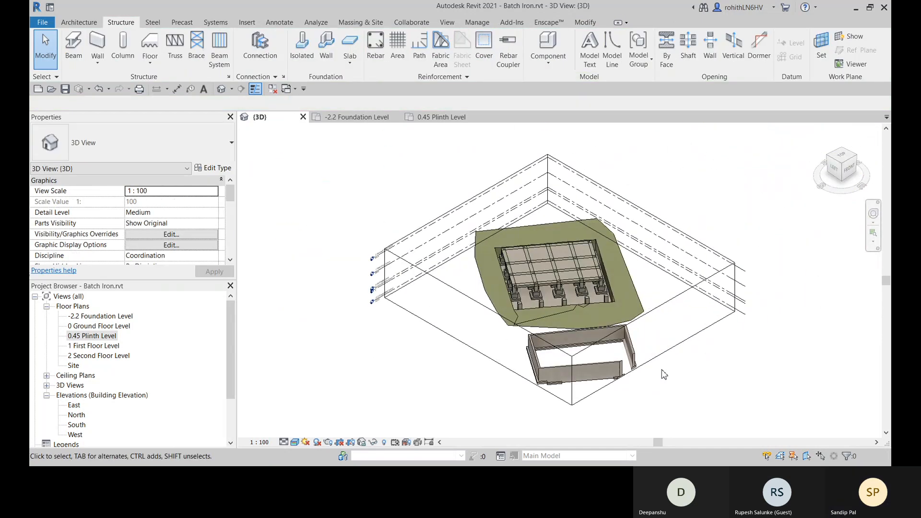
{"action": "middle_click_drag", "start_coordinate": [587, 395], "coordinate": [595, 350]}
{"action": "scroll", "coordinate": [595, 349], "scroll_direction": "up", "scroll_amount": 3}
{"action": "scroll", "coordinate": [599, 336], "scroll_direction": "up", "scroll_amount": 4}
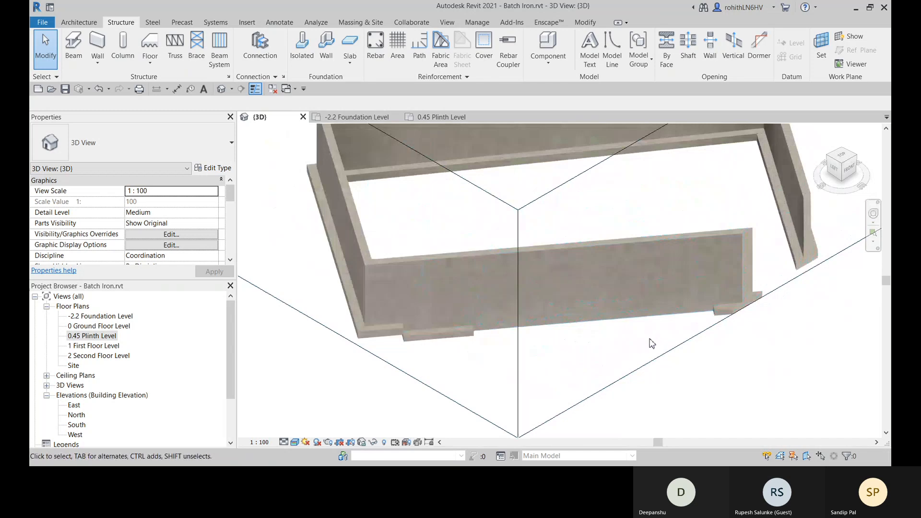
{"action": "middle_click_drag", "start_coordinate": [651, 339], "coordinate": [707, 349], "text": "shift"}
{"action": "left_click", "coordinate": [626, 372]}
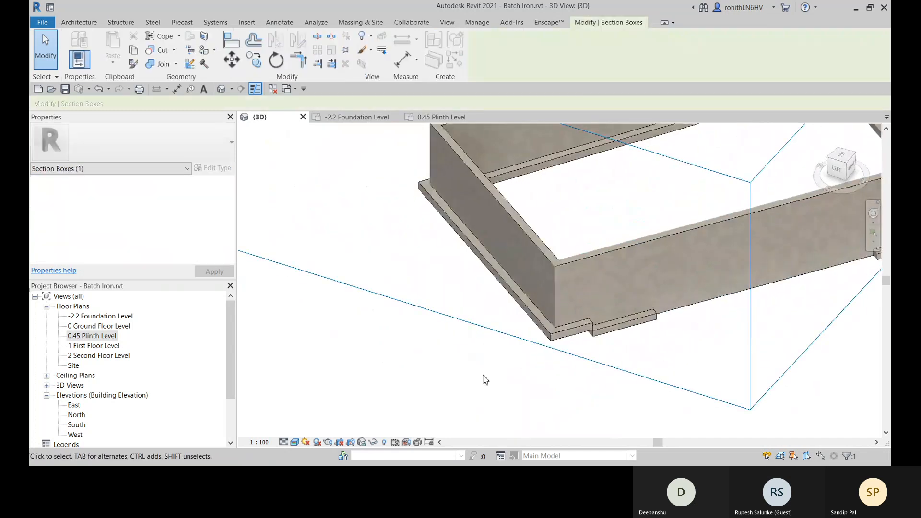
{"action": "left_click", "coordinate": [422, 365]}
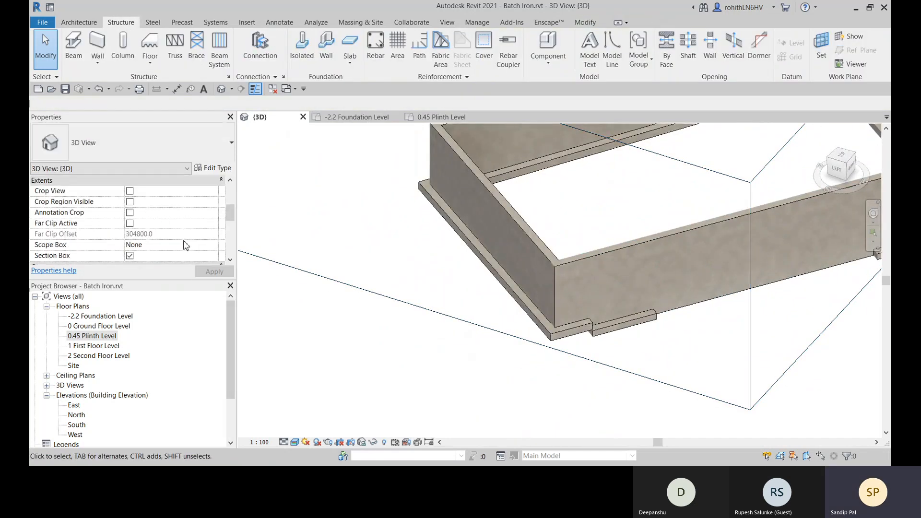
{"action": "left_click", "coordinate": [130, 256]}
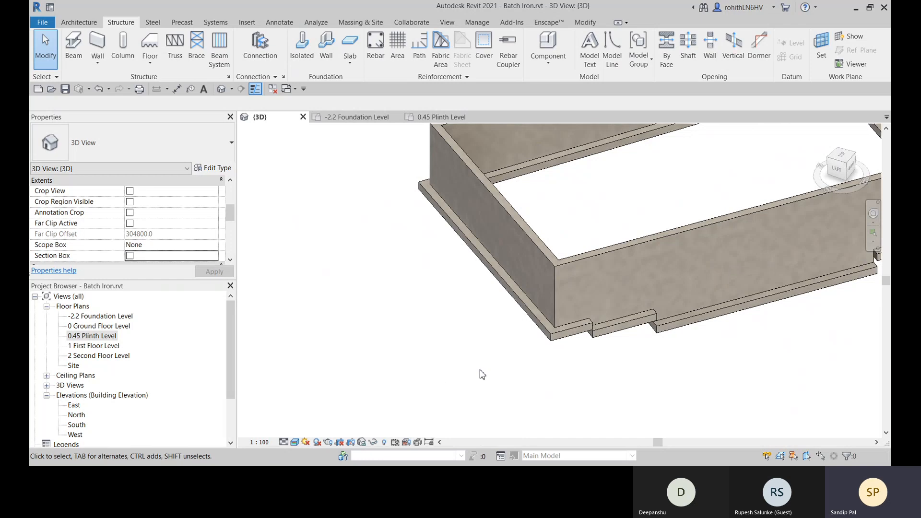
- Examine the stepped wall and its bearing footing in 3D from the front, from underneath and from behind
{"action": "middle_click_drag", "start_coordinate": [390, 375], "coordinate": [334, 345]}
{"action": "middle_click_drag", "start_coordinate": [648, 345], "coordinate": [580, 364], "text": "shift"}
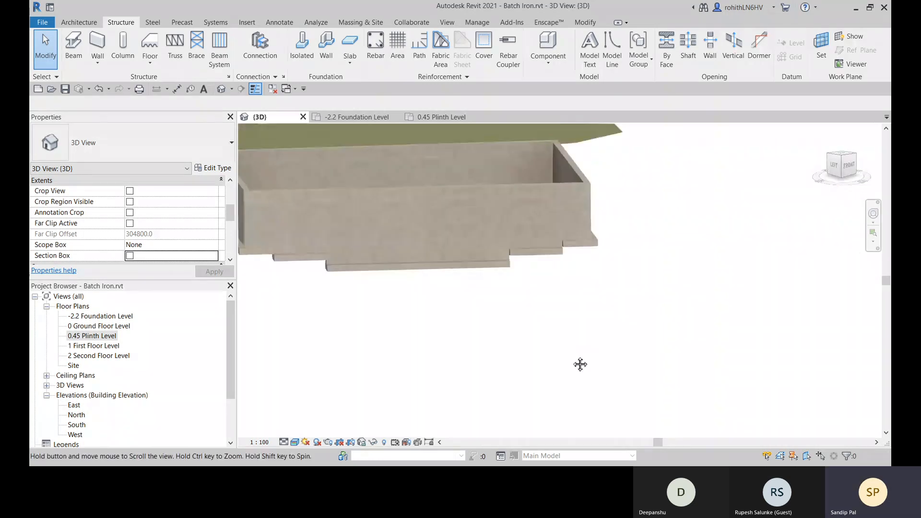
{"action": "scroll", "coordinate": [332, 275], "scroll_direction": "up", "scroll_amount": 3}
{"action": "middle_click_drag", "start_coordinate": [402, 306], "coordinate": [486, 324]}
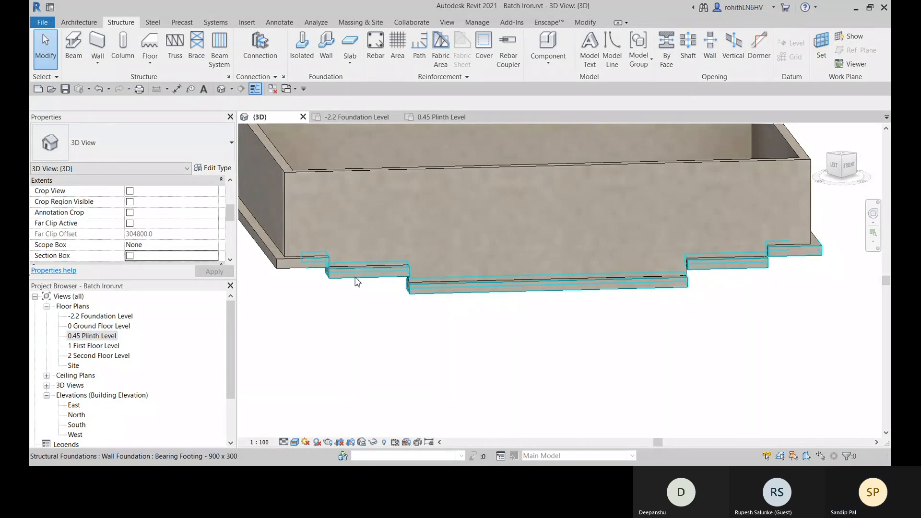
{"action": "left_click", "coordinate": [356, 280]}
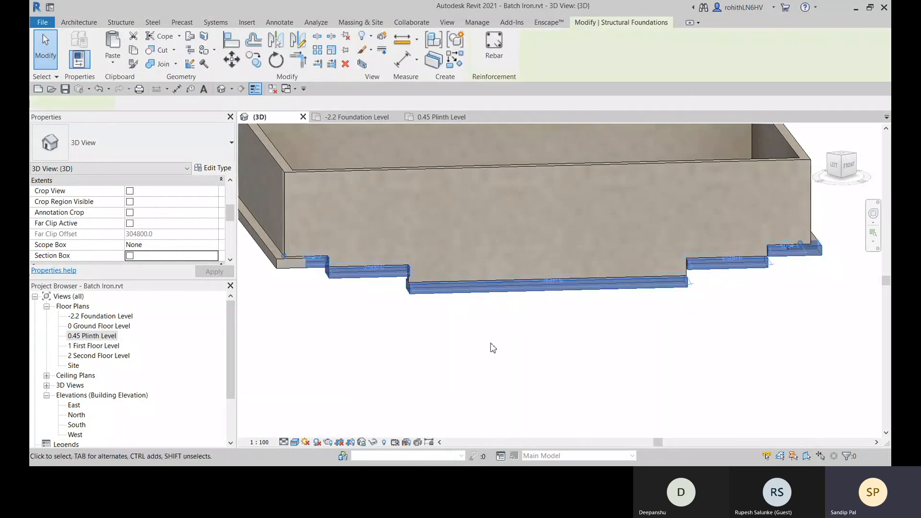
{"action": "left_click", "coordinate": [617, 314]}
{"action": "middle_click_drag", "start_coordinate": [617, 317], "coordinate": [441, 245], "text": "shift"}
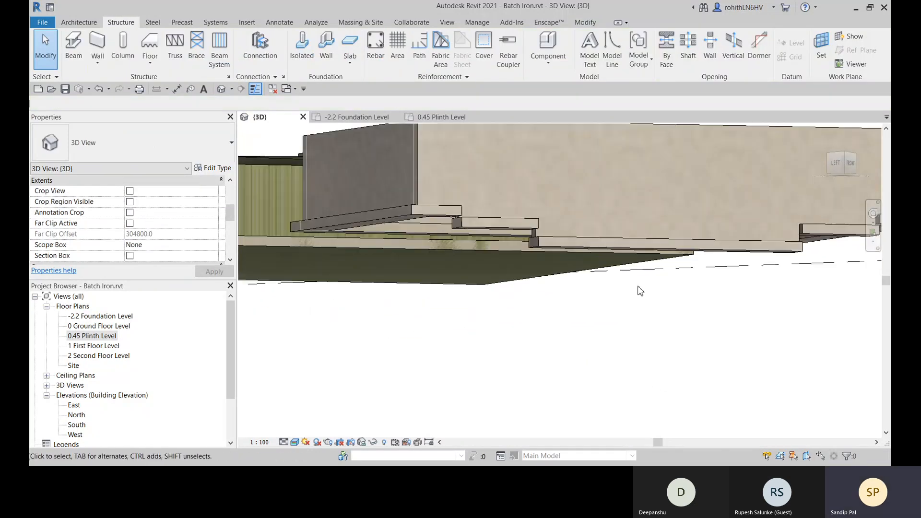
{"action": "scroll", "coordinate": [522, 246], "scroll_direction": "down", "scroll_amount": 1}
{"action": "middle_click_drag", "start_coordinate": [522, 245], "coordinate": [541, 354], "text": "shift"}
{"action": "scroll", "coordinate": [430, 384], "scroll_direction": "down", "scroll_amount": 4}
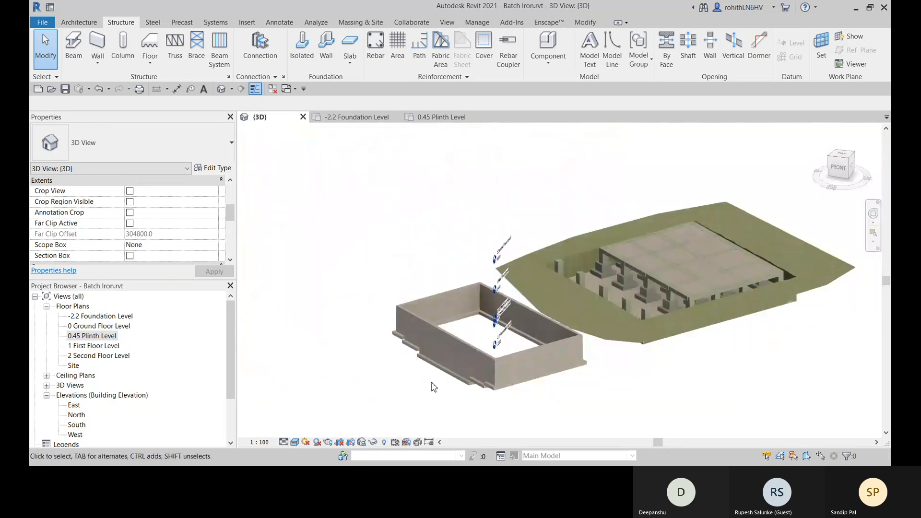
{"action": "middle_click_drag", "start_coordinate": [432, 385], "coordinate": [623, 368], "text": "shift"}
{"action": "scroll", "coordinate": [503, 375], "scroll_direction": "up", "scroll_amount": 2}
{"action": "scroll", "coordinate": [513, 370], "scroll_direction": "down", "scroll_amount": 4}
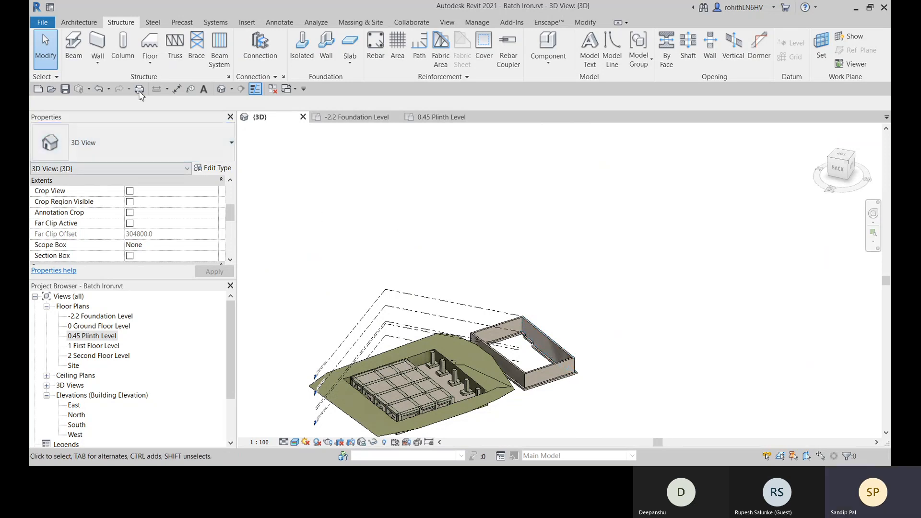
{"action": "left_click", "coordinate": [150, 56]}
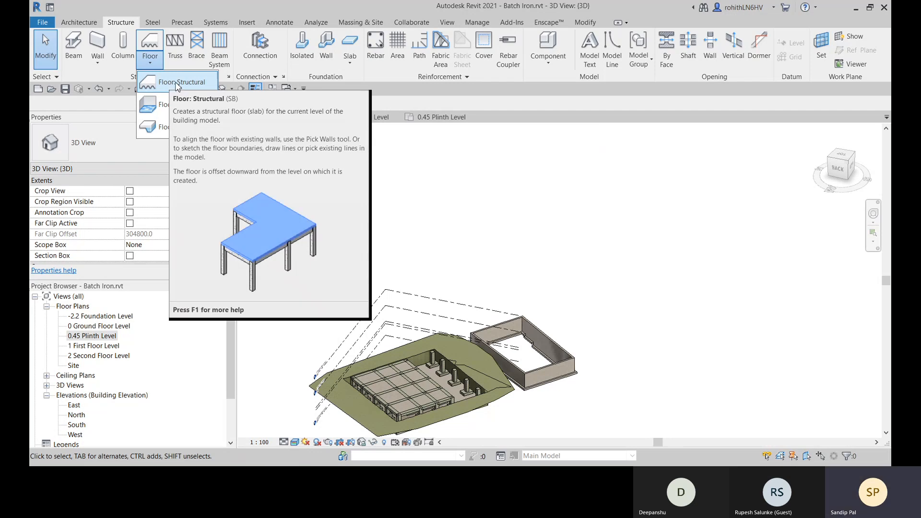
{"action": "left_click", "coordinate": [350, 62]}
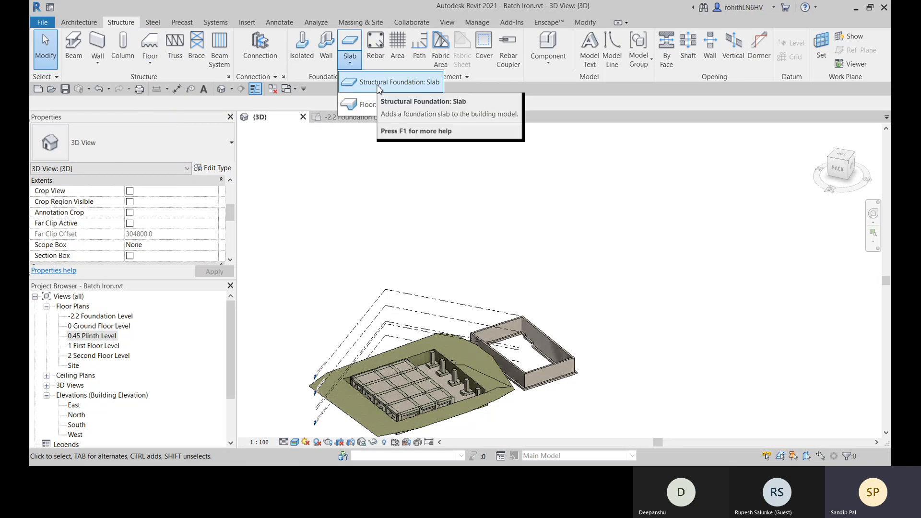
{"action": "scroll", "coordinate": [411, 414], "scroll_direction": "up", "scroll_amount": 4}
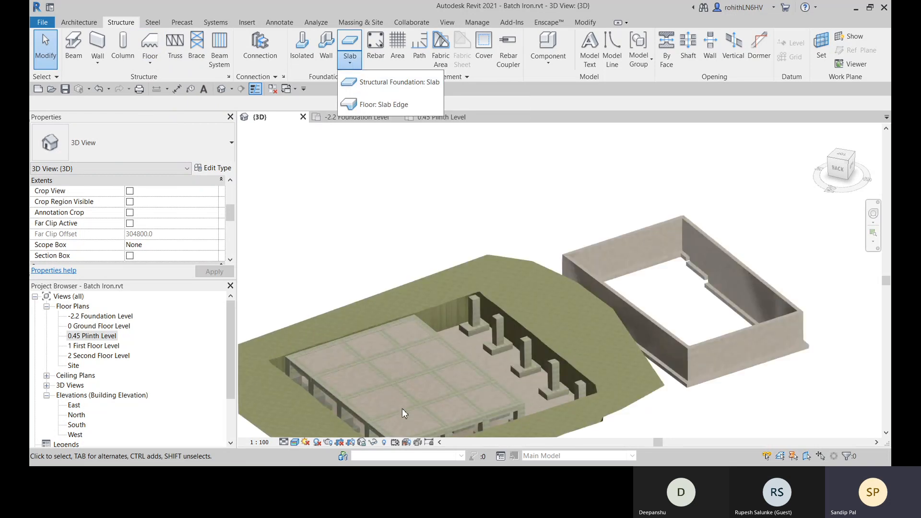
{"action": "scroll", "coordinate": [424, 403], "scroll_direction": "up", "scroll_amount": 2}
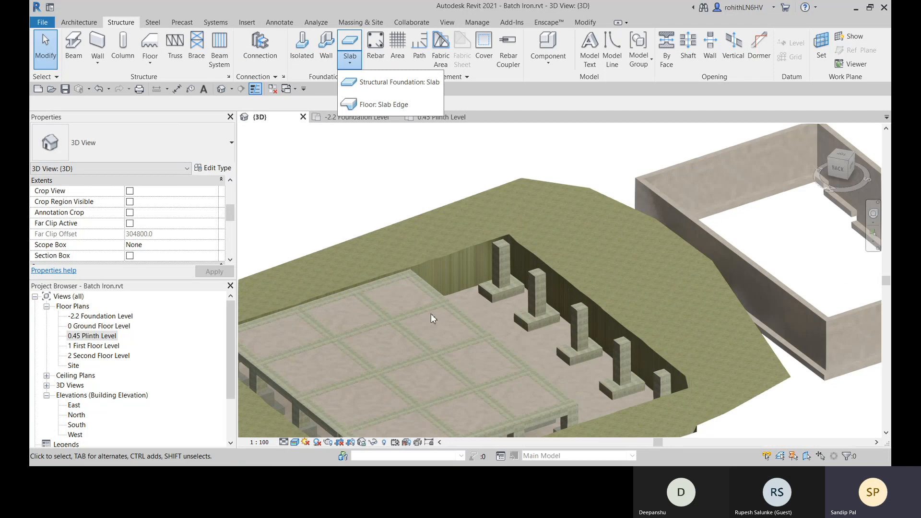
{"action": "scroll", "coordinate": [546, 262], "scroll_direction": "down", "scroll_amount": 2}
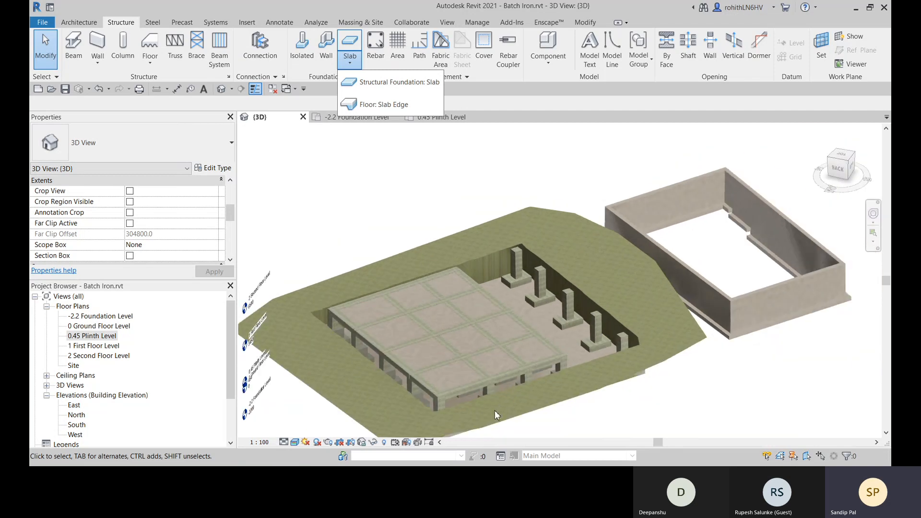
{"action": "left_click", "coordinate": [616, 421]}
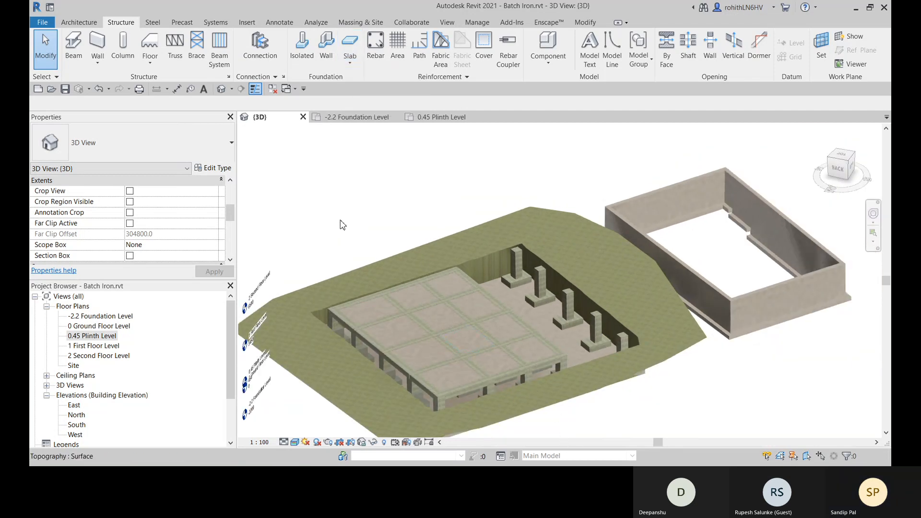
- Start a structural floor and switch to the 0.45 Plinth Level floor plan for sketching its boundary
{"action": "left_click", "coordinate": [150, 60]}
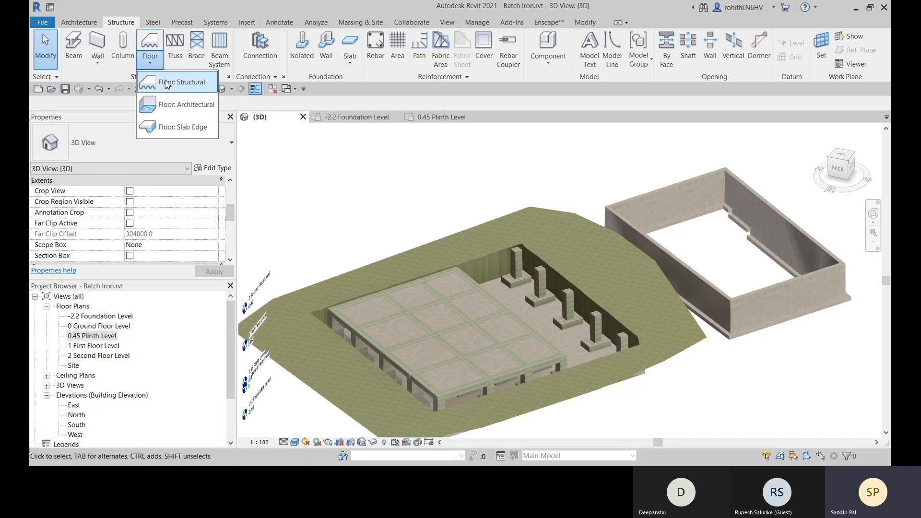
{"action": "left_click", "coordinate": [174, 92]}
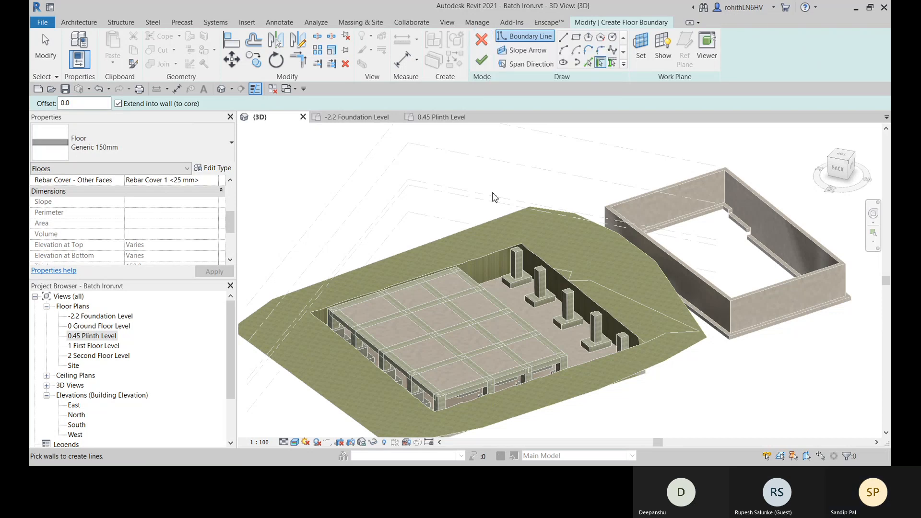
{"action": "left_click", "coordinate": [357, 117]}
{"action": "scroll", "coordinate": [408, 254], "scroll_direction": "up", "scroll_amount": 3}
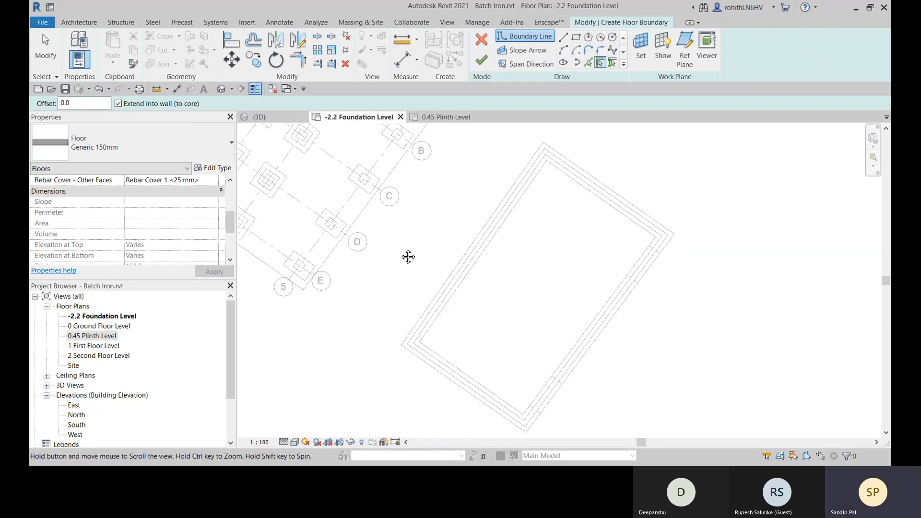
{"action": "scroll", "coordinate": [546, 358], "scroll_direction": "down", "scroll_amount": 2}
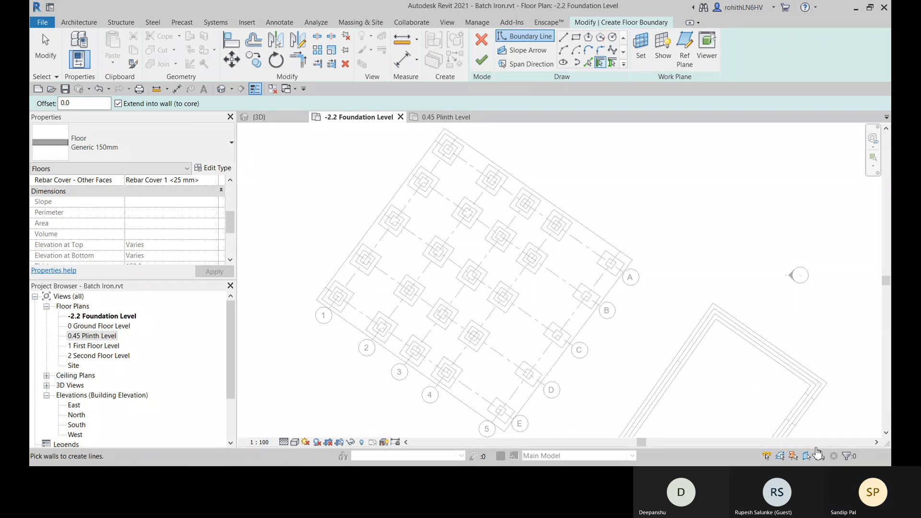
{"action": "left_click", "coordinate": [444, 117]}
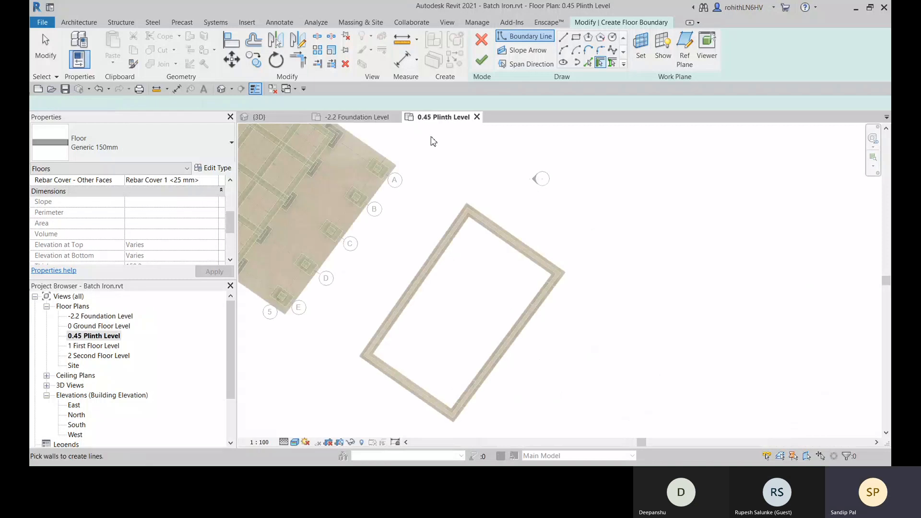
- Set the new Generic 150mm floor's level constraint to 0.45 Plinth Level
{"action": "scroll", "coordinate": [384, 299], "scroll_direction": "down", "scroll_amount": 2}
{"action": "middle_click_drag", "start_coordinate": [405, 325], "coordinate": [516, 344]}
{"action": "scroll", "coordinate": [417, 284], "scroll_direction": "up", "scroll_amount": 2}
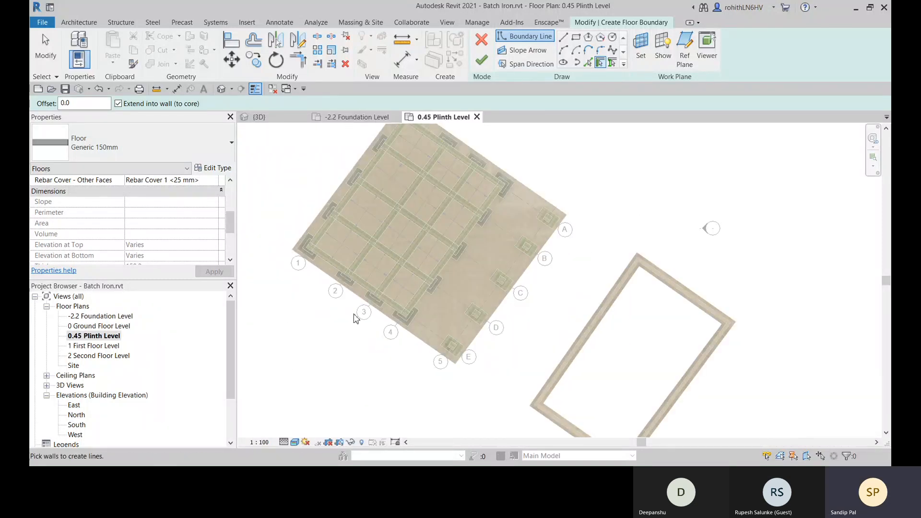
{"action": "scroll", "coordinate": [88, 218], "scroll_direction": "up", "scroll_amount": 3}
{"action": "scroll", "coordinate": [88, 218], "scroll_direction": "down", "scroll_amount": 1}
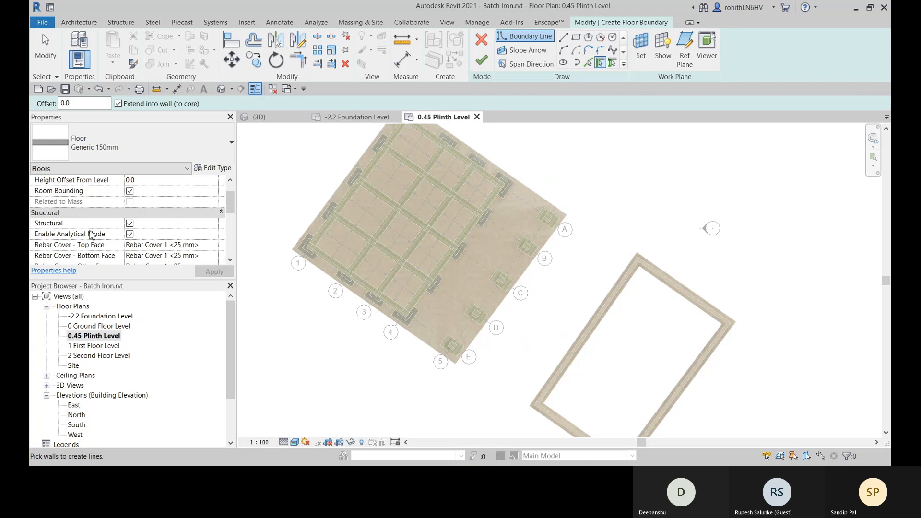
{"action": "scroll", "coordinate": [155, 212], "scroll_direction": "up", "scroll_amount": 1}
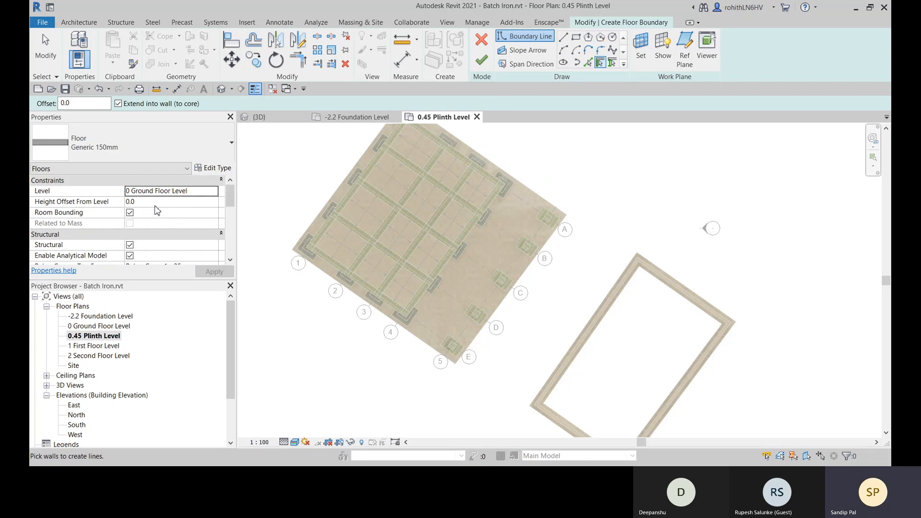
{"action": "left_click", "coordinate": [214, 194]}
{"action": "left_click", "coordinate": [148, 223]}
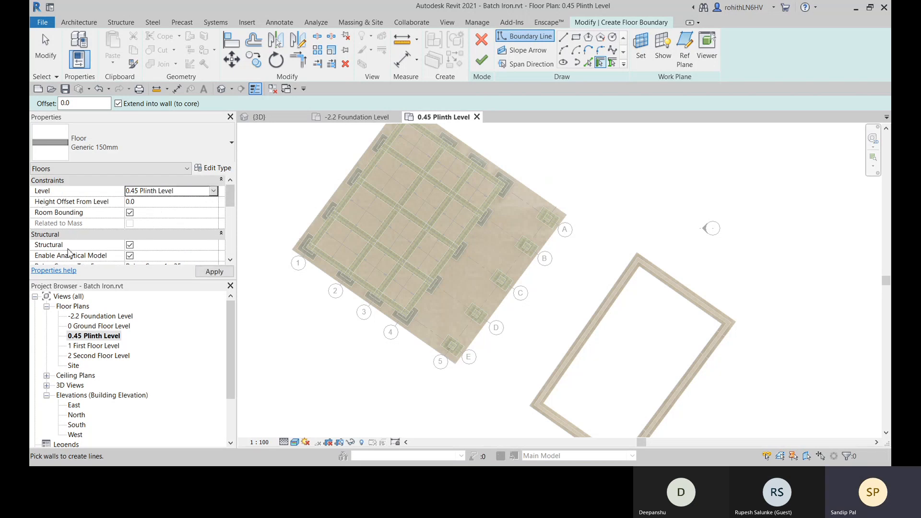
- Use Pick Supports to create one floor boundary line from a perimeter beam on each of the four sides between grids 1 and 4
{"action": "middle_click_drag", "start_coordinate": [486, 280], "coordinate": [527, 312]}
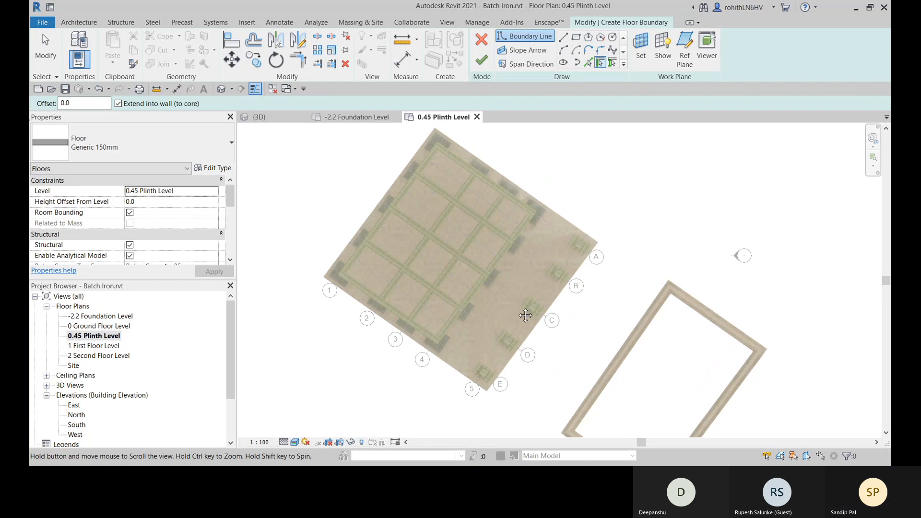
{"action": "left_click", "coordinate": [613, 64]}
{"action": "scroll", "coordinate": [455, 162], "scroll_direction": "up", "scroll_amount": 4}
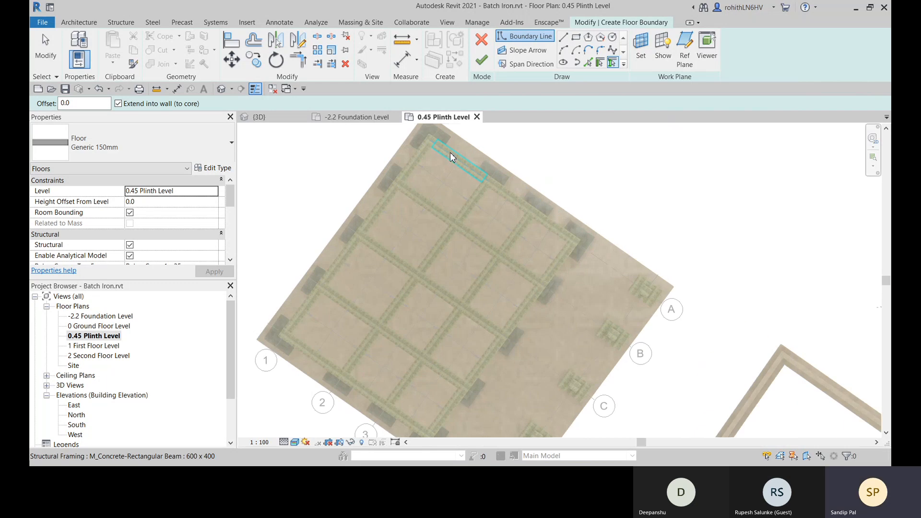
{"action": "scroll", "coordinate": [391, 174], "scroll_direction": "down", "scroll_amount": 4}
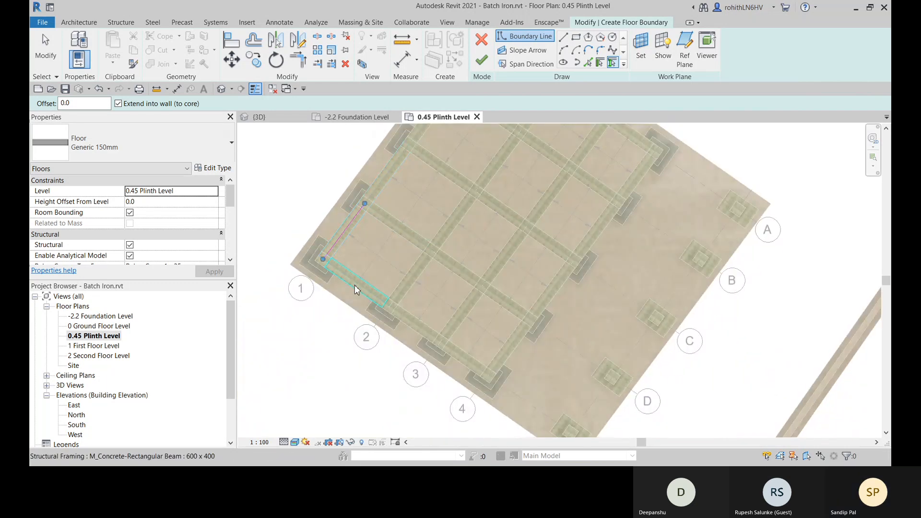
{"action": "left_click", "coordinate": [356, 289]}
{"action": "middle_click_drag", "start_coordinate": [541, 338], "coordinate": [510, 435]}
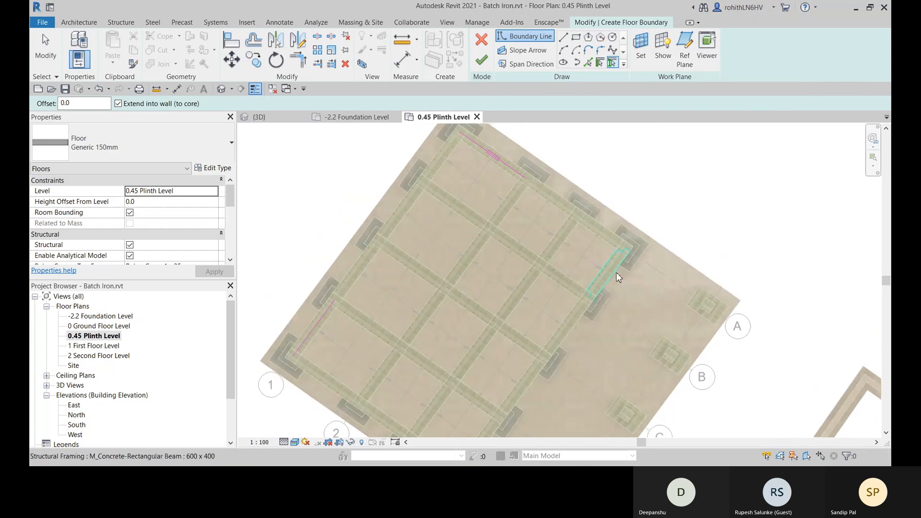
{"action": "left_click", "coordinate": [618, 278]}
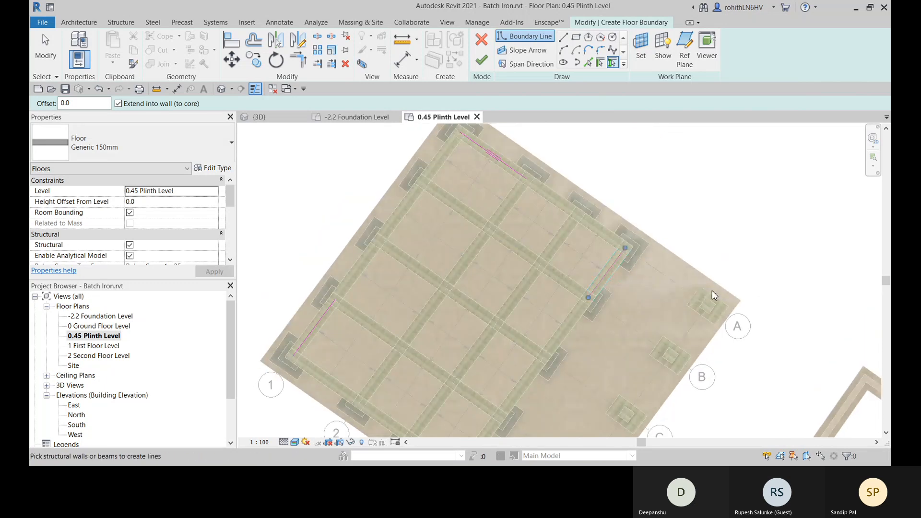
- Trim and extend the four boundary lines to each other's corners to close a rectangle around the beam grid
{"action": "left_click", "coordinate": [300, 61]}
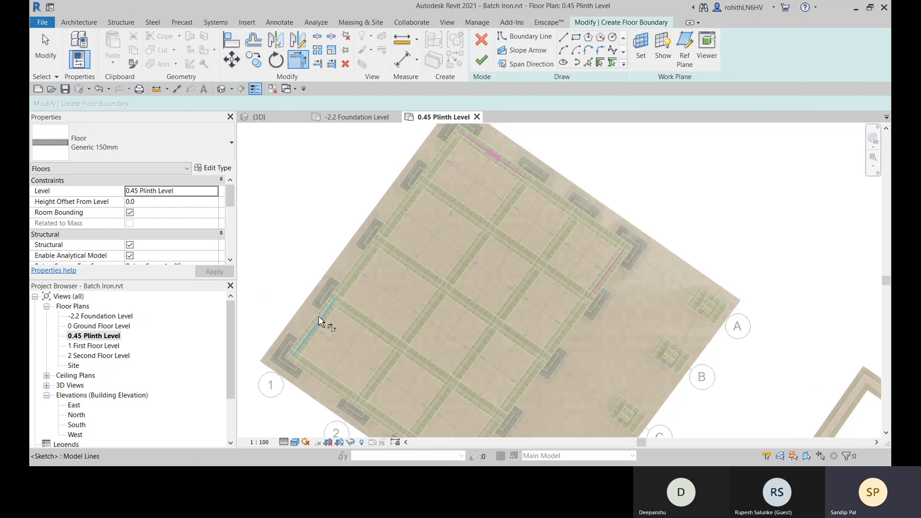
{"action": "middle_click_drag", "start_coordinate": [360, 388], "coordinate": [388, 265]}
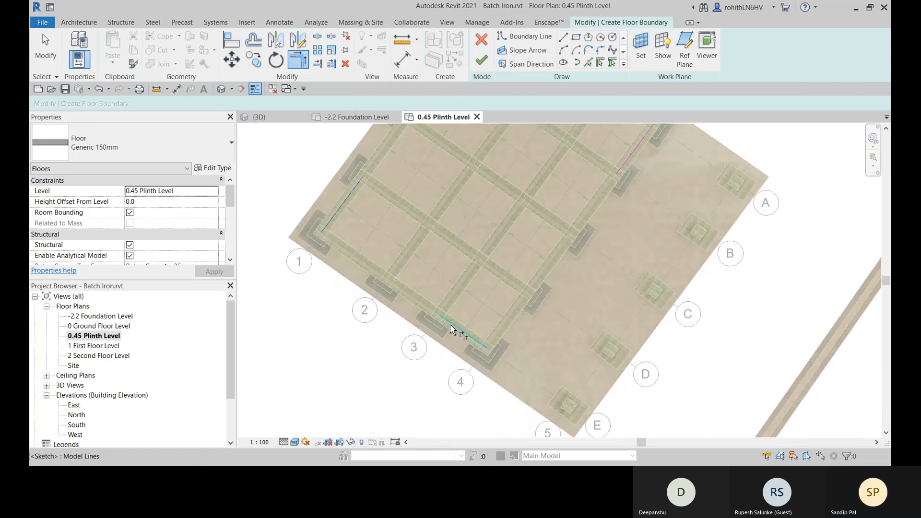
{"action": "left_click", "coordinate": [451, 325]}
{"action": "middle_click_drag", "start_coordinate": [495, 307], "coordinate": [472, 463]}
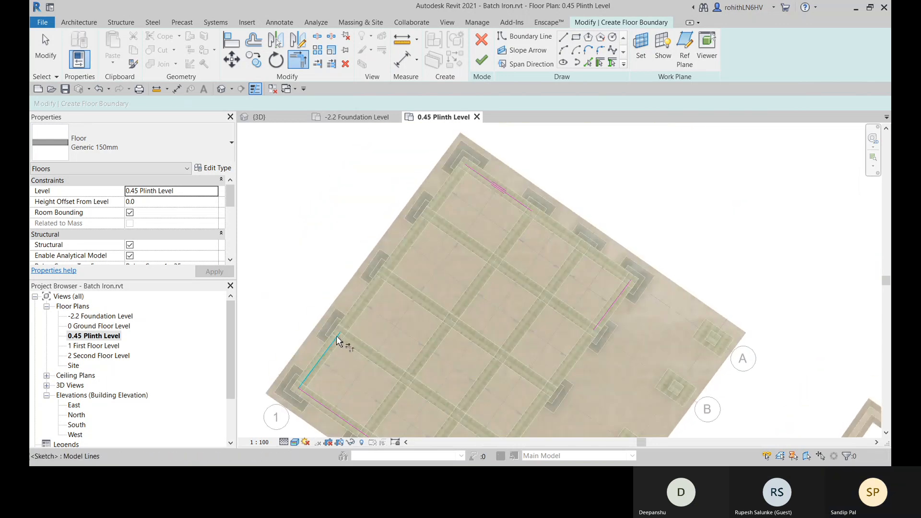
{"action": "left_click", "coordinate": [337, 342]}
{"action": "left_click", "coordinate": [529, 215]}
{"action": "left_click", "coordinate": [523, 207]}
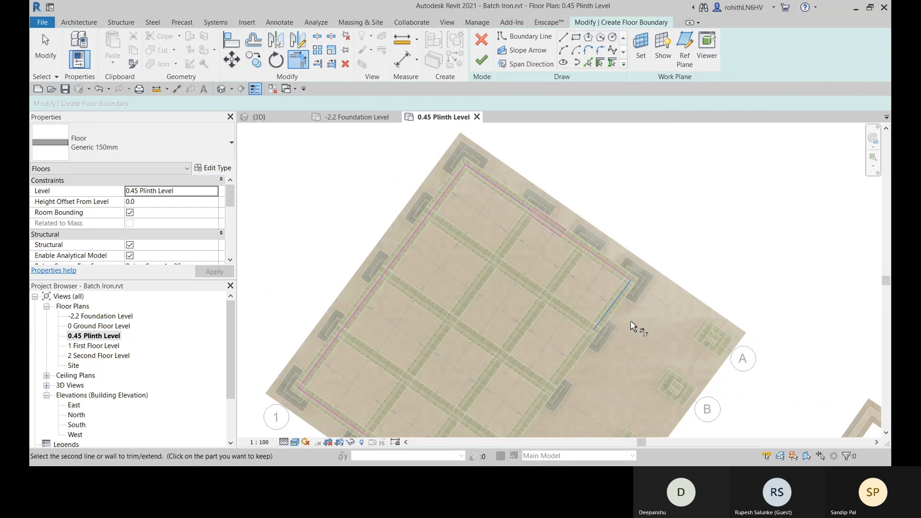
{"action": "left_click", "coordinate": [631, 326]}
{"action": "middle_click_drag", "start_coordinate": [632, 326], "coordinate": [658, 202]}
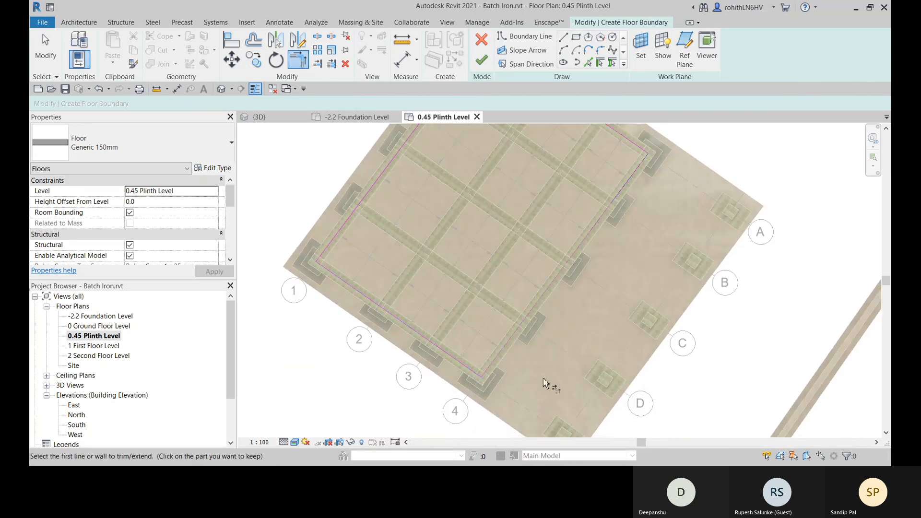
{"action": "scroll", "coordinate": [546, 365], "scroll_direction": "down", "scroll_amount": 3}
{"action": "key", "text": "Escape"}
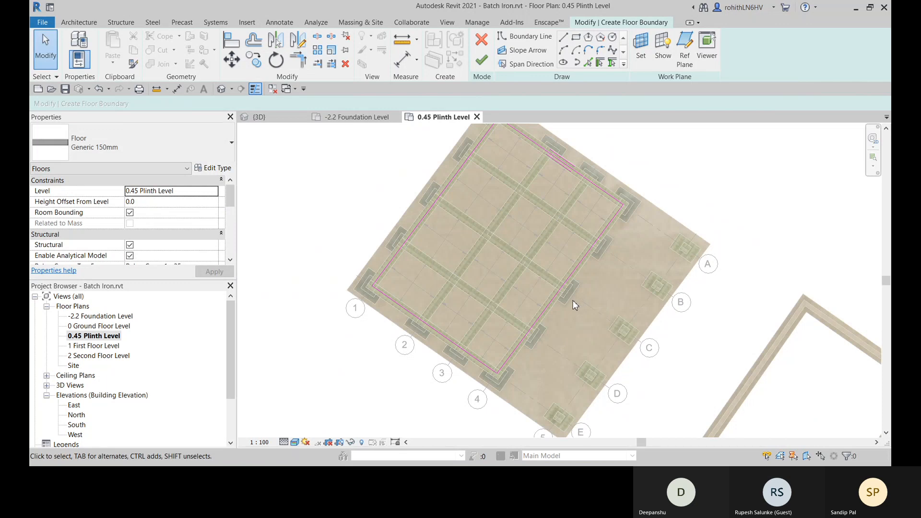
- Move the boundary lines along grids 4 and E outward to the outer edges of their perimeter beams
{"action": "scroll", "coordinate": [543, 321], "scroll_direction": "up", "scroll_amount": 3}
{"action": "left_click", "coordinate": [546, 307]}
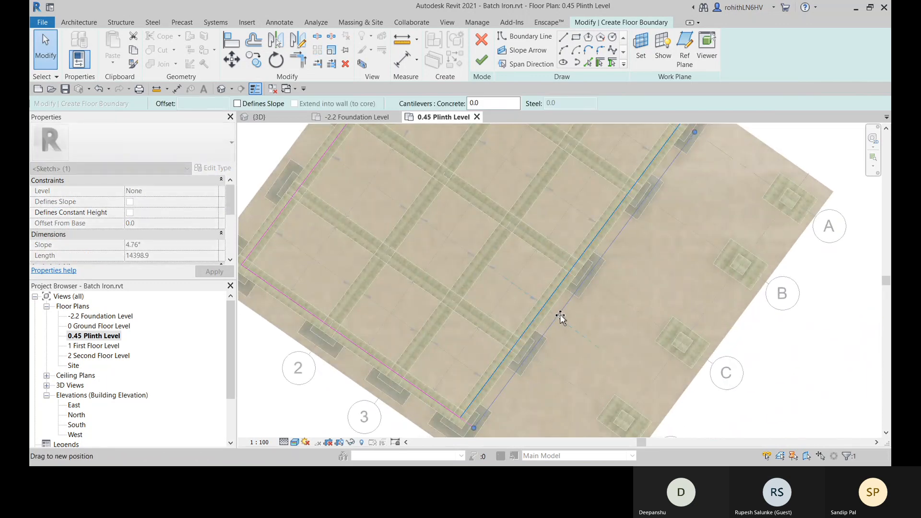
{"action": "scroll", "coordinate": [557, 323], "scroll_direction": "down", "scroll_amount": 2}
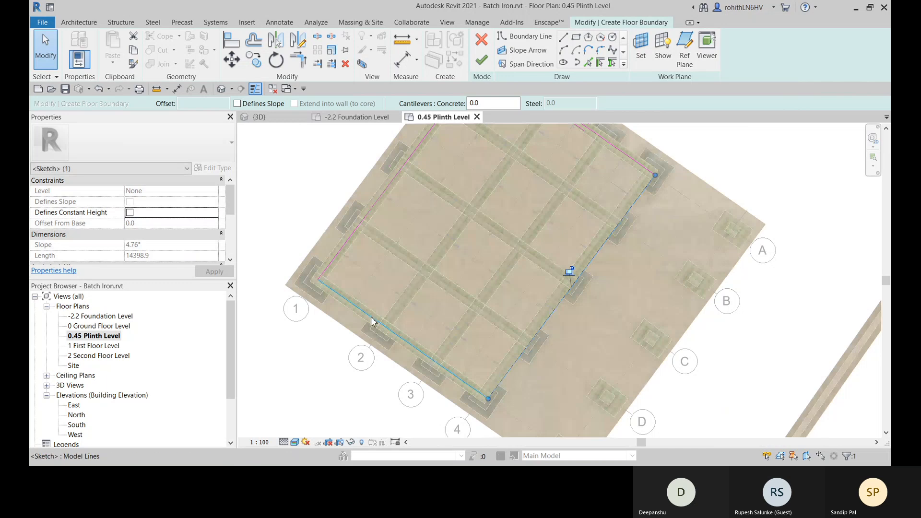
{"action": "left_click", "coordinate": [376, 322]}
{"action": "mouse_move", "coordinate": [369, 331]}
{"action": "left_mouse_down"}
{"action": "mouse_move", "coordinate": [354, 325]}
{"action": "mouse_move", "coordinate": [370, 328]}
{"action": "mouse_move", "coordinate": [385, 315]}
{"action": "left_mouse_up"}
{"action": "scroll", "coordinate": [353, 329], "scroll_direction": "up", "scroll_amount": 5}
{"action": "scroll", "coordinate": [375, 323], "scroll_direction": "up", "scroll_amount": 2}
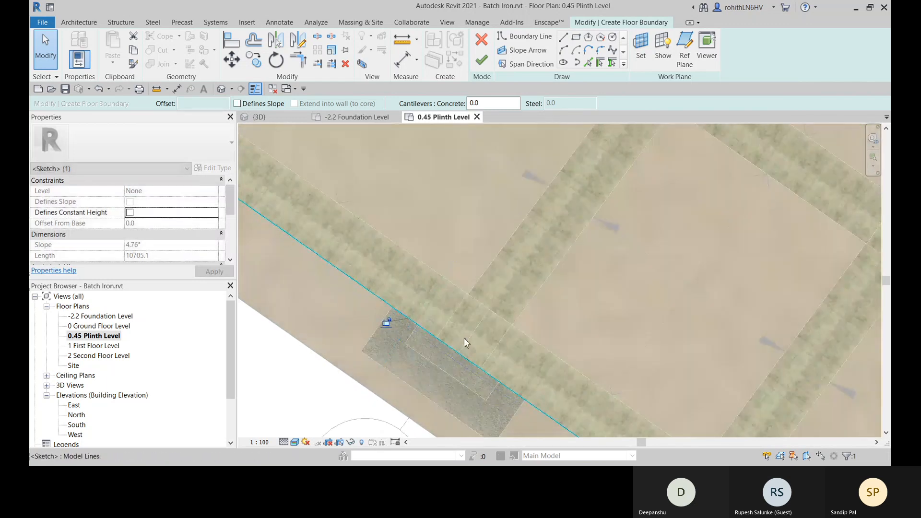
- Move the boundary lines along grids 1 and A outward to the outer edges of their perimeter beams
{"action": "scroll", "coordinate": [464, 338], "scroll_direction": "down", "scroll_amount": 6}
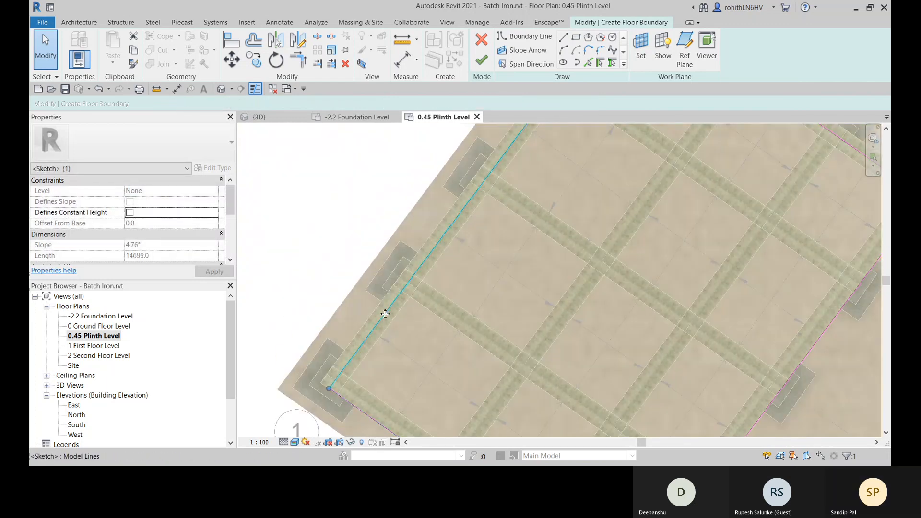
{"action": "mouse_move", "coordinate": [384, 309]}
{"action": "left_mouse_down"}
{"action": "mouse_move", "coordinate": [373, 295]}
{"action": "mouse_move", "coordinate": [381, 305]}
{"action": "left_mouse_up"}
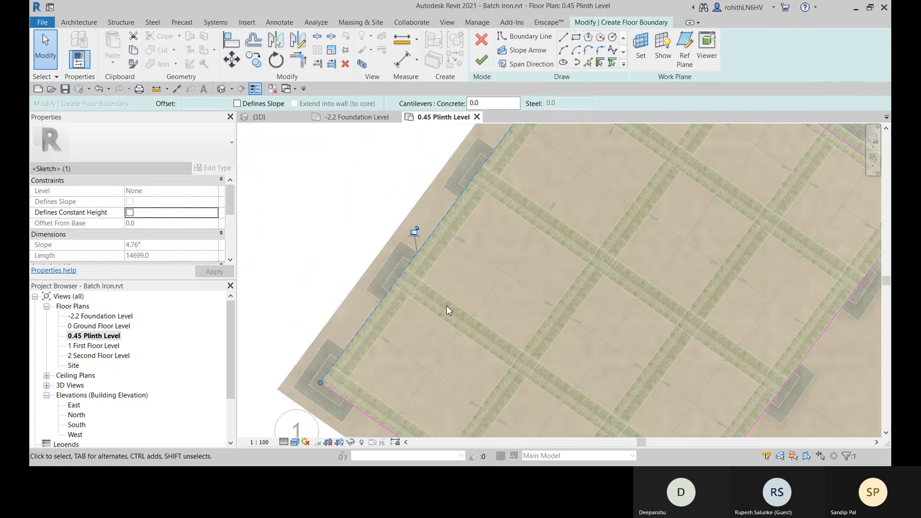
{"action": "scroll", "coordinate": [452, 303], "scroll_direction": "down", "scroll_amount": 4}
{"action": "middle_click_drag", "start_coordinate": [589, 353], "coordinate": [513, 422]}
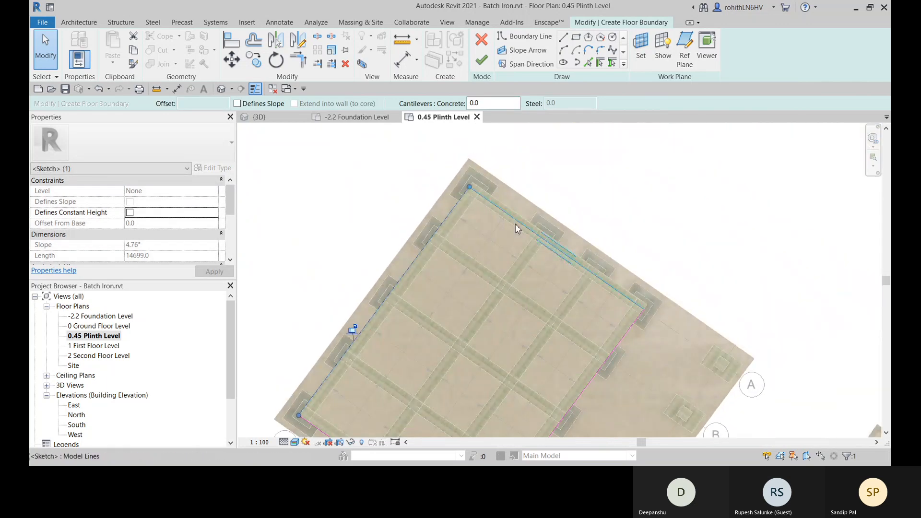
{"action": "scroll", "coordinate": [516, 224], "scroll_direction": "up", "scroll_amount": 2}
{"action": "left_click", "coordinate": [517, 220]}
{"action": "left_click_drag", "start_coordinate": [516, 220], "coordinate": [528, 215]}
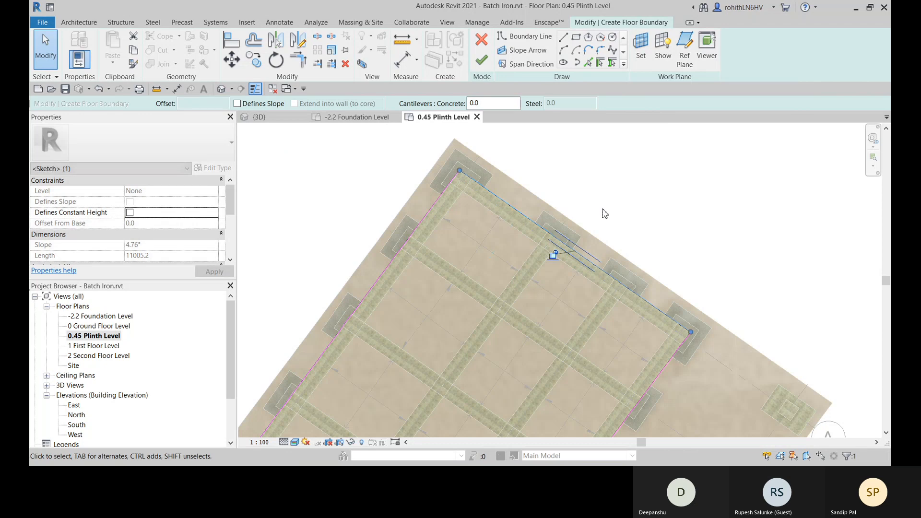
- Finish the floor boundary sketch, dismiss the overlapping floors warning and clear the selection
{"action": "left_click", "coordinate": [488, 65]}
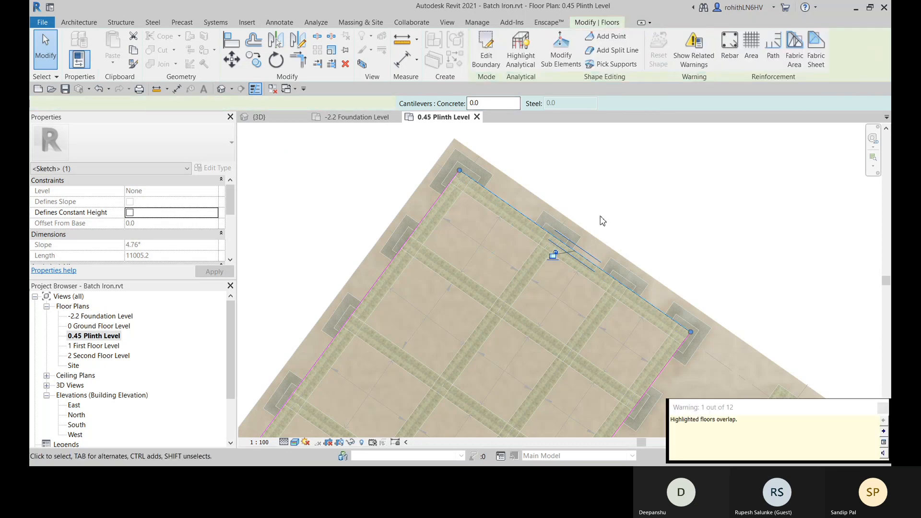
{"action": "left_click_drag", "start_coordinate": [697, 408], "coordinate": [546, 306]}
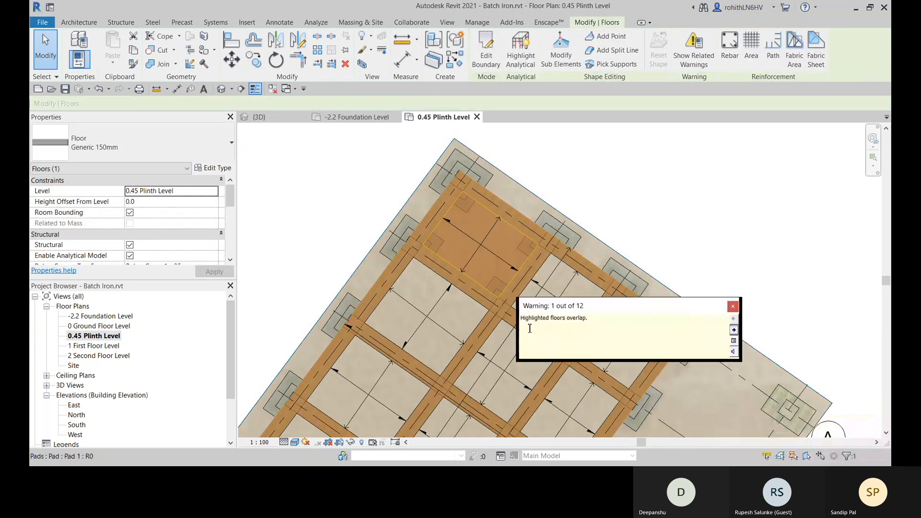
{"action": "left_click", "coordinate": [733, 306]}
{"action": "left_click", "coordinate": [649, 183]}
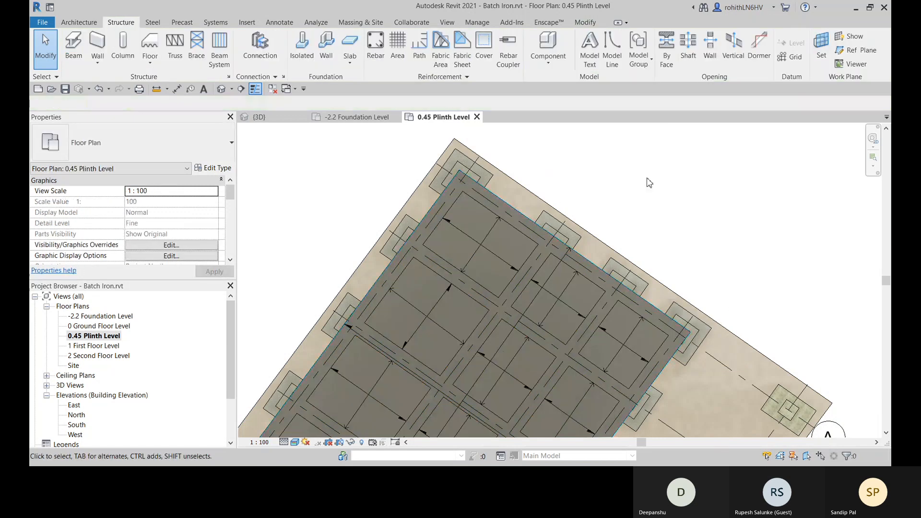
- Set the new floor's height offset from the 0.45 Plinth Level to 150 and open the 3D view
{"action": "middle_click_drag", "start_coordinate": [483, 307], "coordinate": [508, 285]}
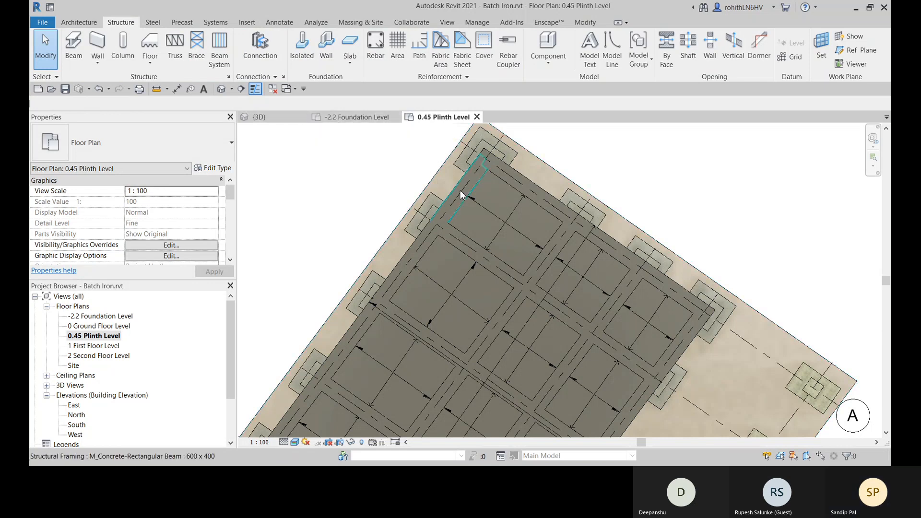
{"action": "left_click", "coordinate": [410, 250]}
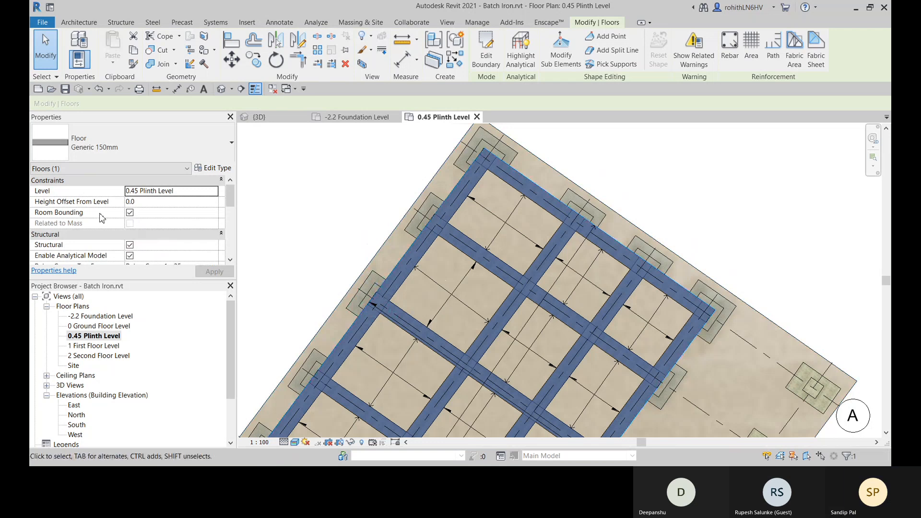
{"action": "left_click", "coordinate": [149, 202]}
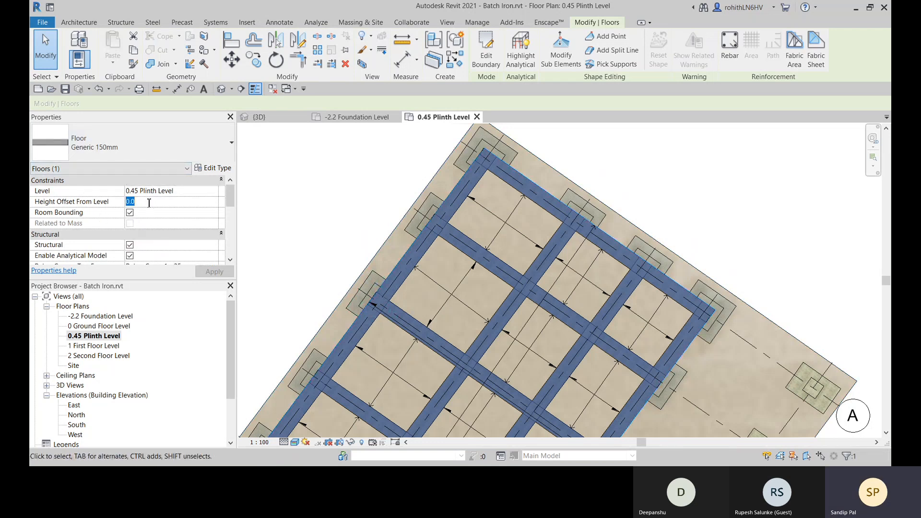
{"action": "left_click", "coordinate": [369, 153]}
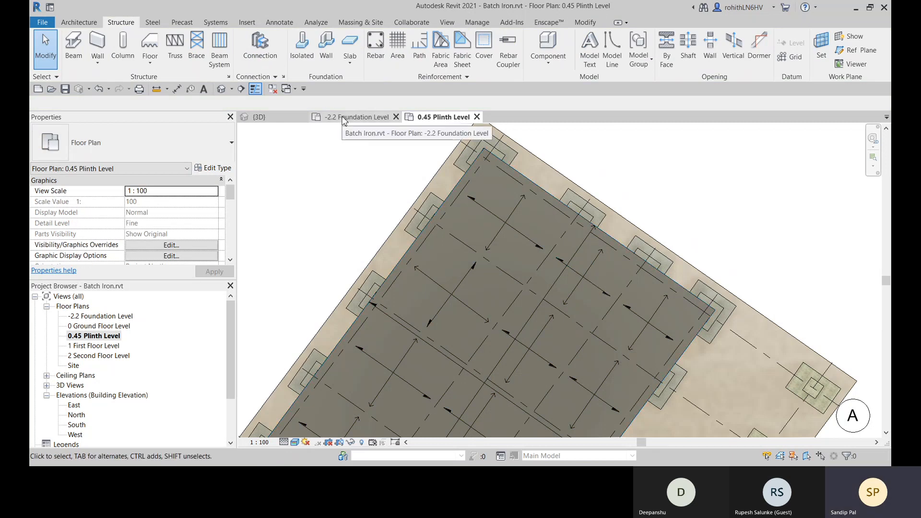
{"action": "left_click", "coordinate": [258, 117]}
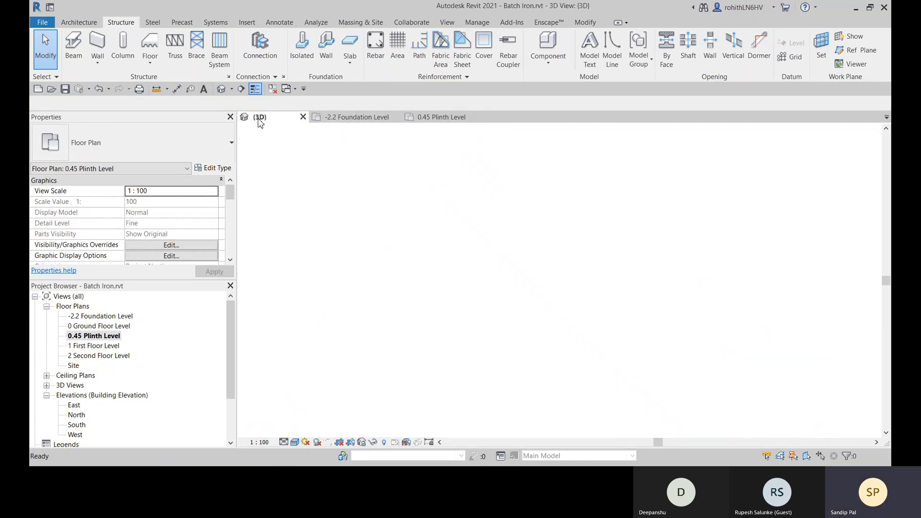
- Examine the new floor slab and its edges over the plinth beams from several angles in 3D
{"action": "middle_click_drag", "start_coordinate": [537, 401], "coordinate": [635, 363], "text": "shift"}
{"action": "scroll", "coordinate": [550, 364], "scroll_direction": "up", "scroll_amount": 5}
{"action": "middle_click_drag", "start_coordinate": [634, 363], "coordinate": [584, 341], "text": "shift"}
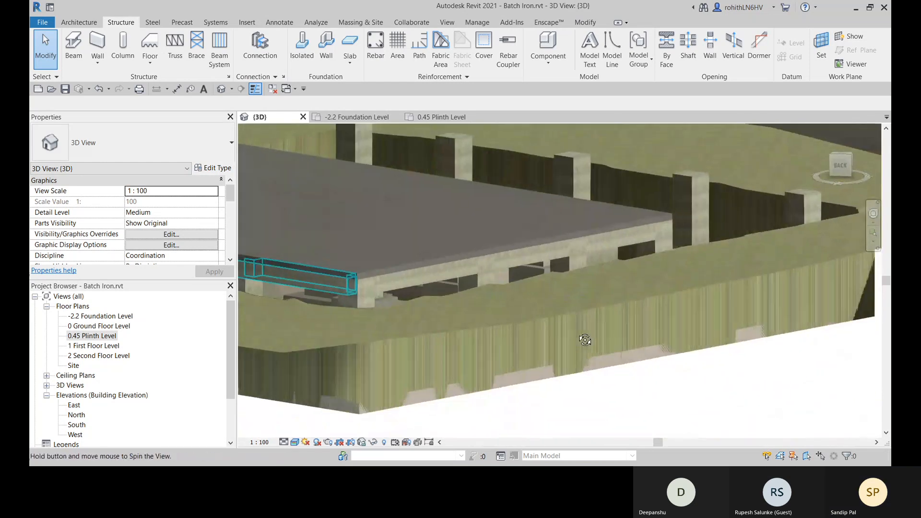
{"action": "scroll", "coordinate": [499, 245], "scroll_direction": "down", "scroll_amount": 5}
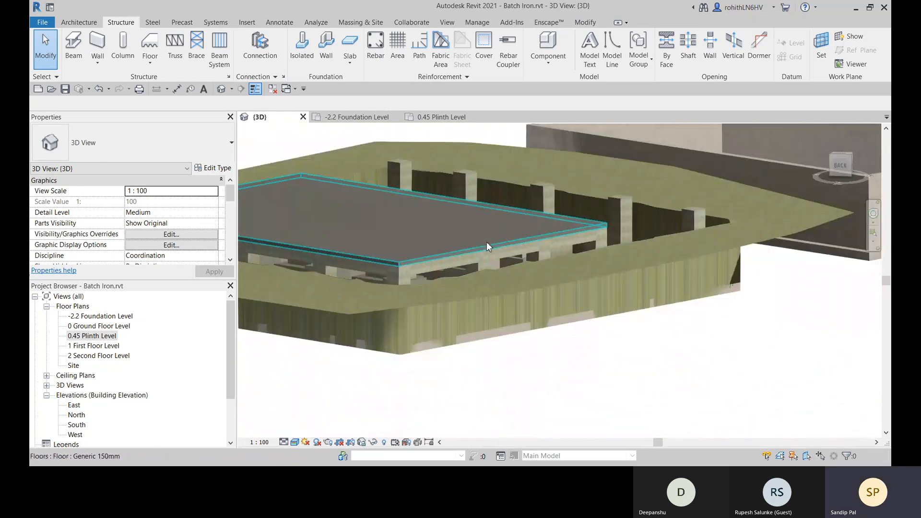
{"action": "middle_click_drag", "start_coordinate": [487, 249], "coordinate": [672, 291], "text": "shift"}
{"action": "middle_click_drag", "start_coordinate": [561, 270], "coordinate": [816, 309], "text": "shift"}
{"action": "middle_click_drag", "start_coordinate": [492, 259], "coordinate": [570, 391]}
{"action": "middle_click_drag", "start_coordinate": [419, 323], "coordinate": [484, 323], "text": "shift"}
- Review the slab's type properties and layer structure, closing both without changes, and deselect the slab
{"action": "left_click", "coordinate": [482, 324]}
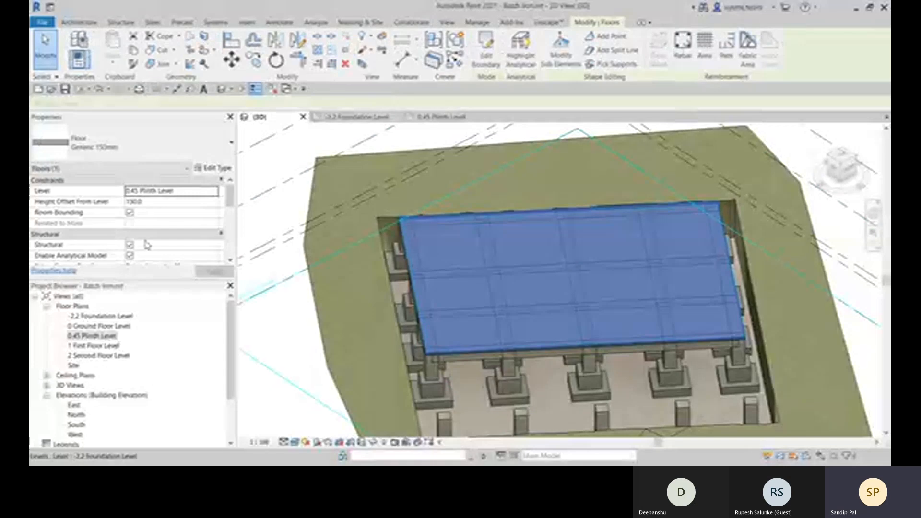
{"action": "left_click", "coordinate": [220, 169]}
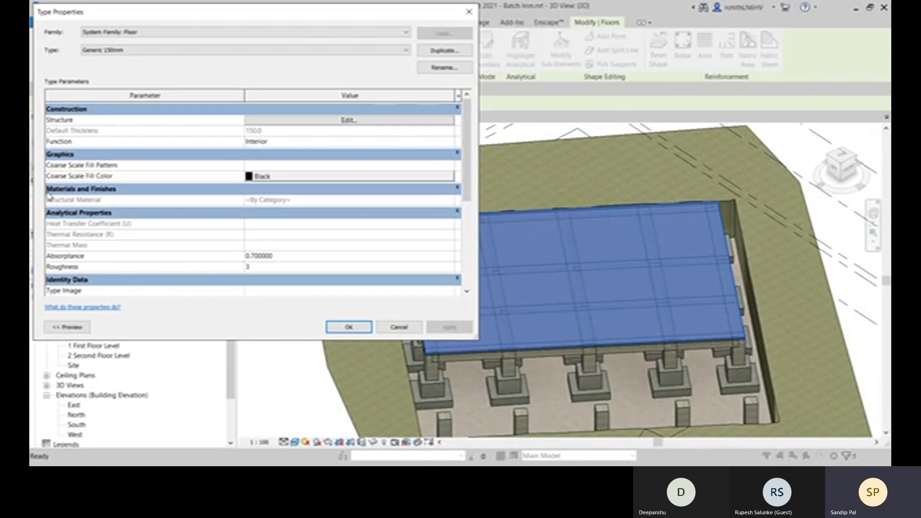
{"action": "left_click", "coordinate": [281, 121]}
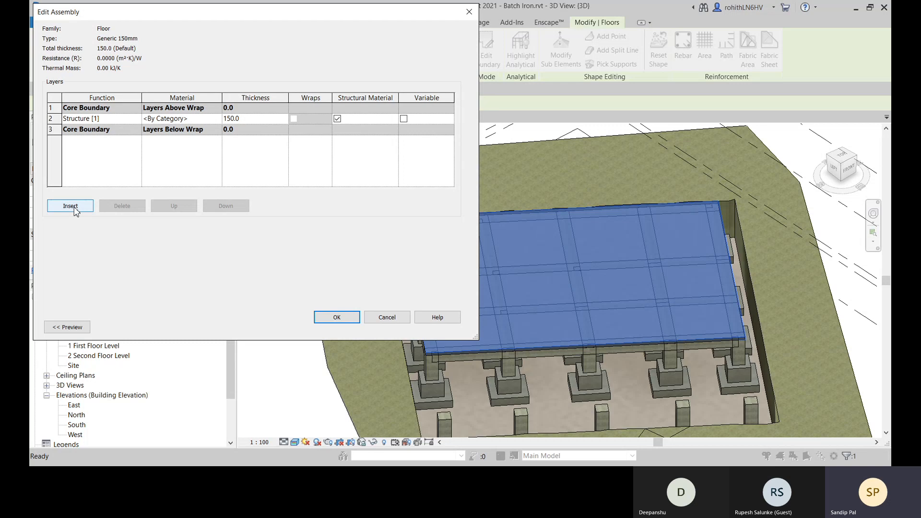
{"action": "left_click", "coordinate": [384, 318]}
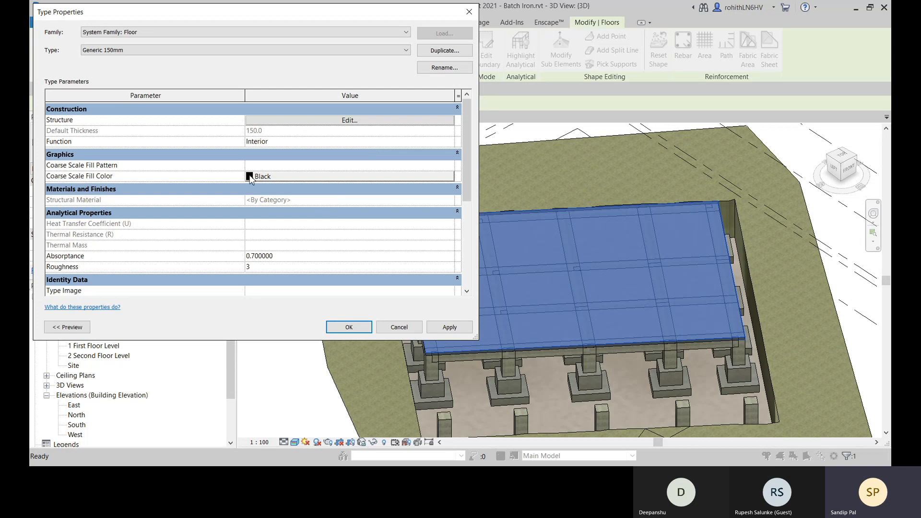
{"action": "scroll", "coordinate": [324, 212], "scroll_direction": "down", "scroll_amount": 2}
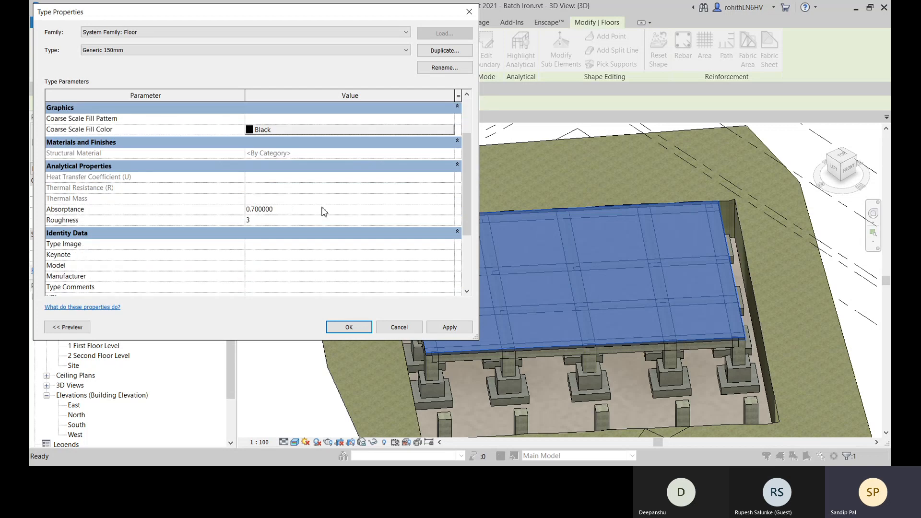
{"action": "left_click", "coordinate": [399, 328]}
{"action": "scroll", "coordinate": [436, 381], "scroll_direction": "down", "scroll_amount": 2}
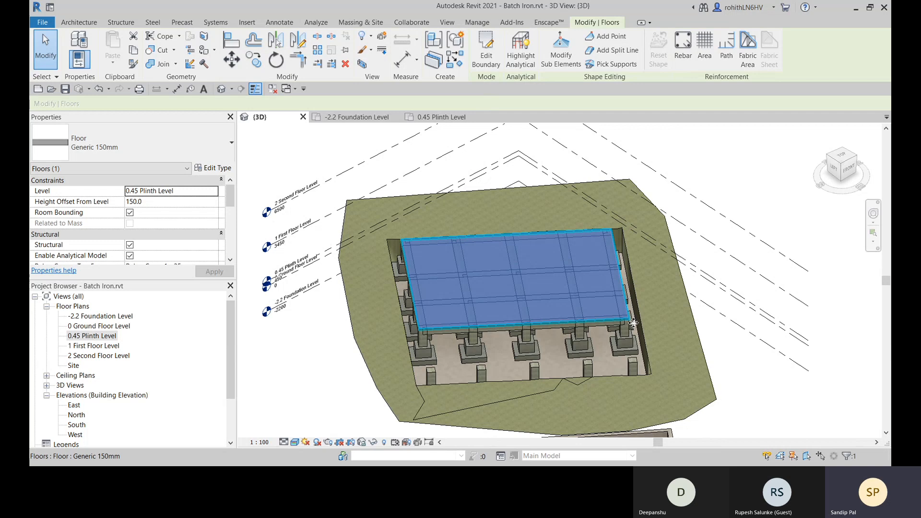
{"action": "left_click", "coordinate": [738, 188]}
- Inspect the structural column under the slab's corner at grids E and 1 in 3D, and clear the selection
{"action": "middle_click_drag", "start_coordinate": [544, 297], "coordinate": [469, 368], "text": "shift"}
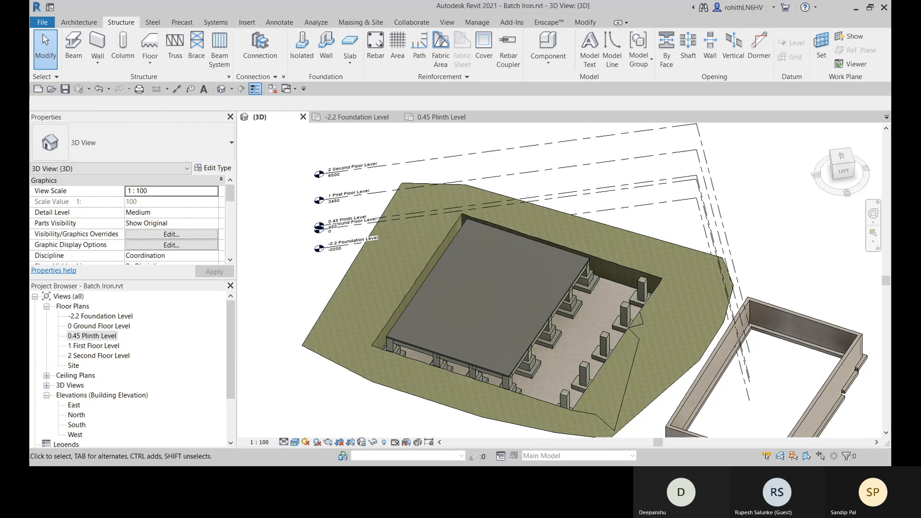
{"action": "scroll", "coordinate": [422, 337], "scroll_direction": "up", "scroll_amount": 3}
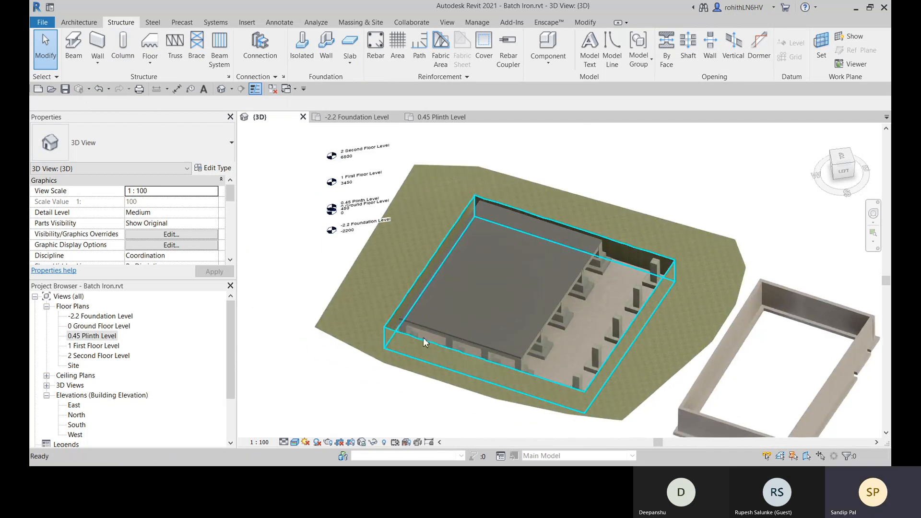
{"action": "scroll", "coordinate": [409, 333], "scroll_direction": "up", "scroll_amount": 3}
{"action": "left_click", "coordinate": [399, 323]}
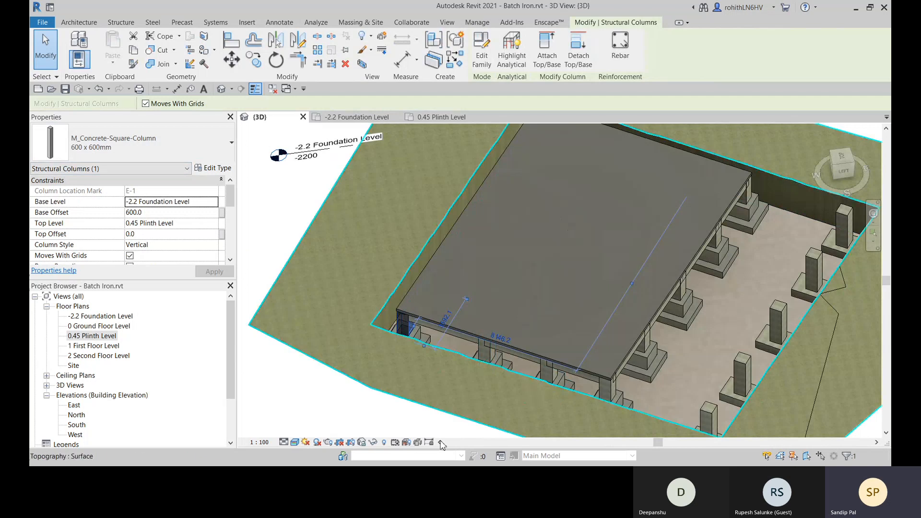
{"action": "scroll", "coordinate": [407, 403], "scroll_direction": "down", "scroll_amount": 2}
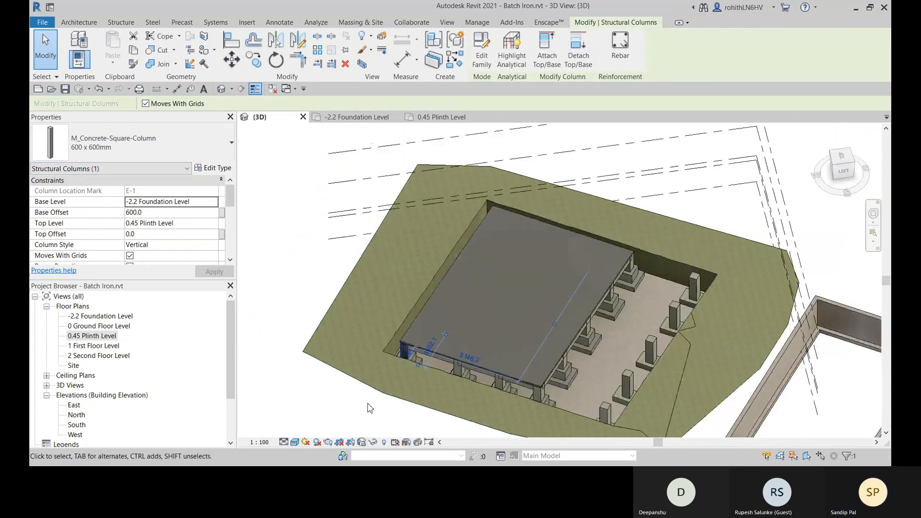
{"action": "left_click", "coordinate": [327, 409]}
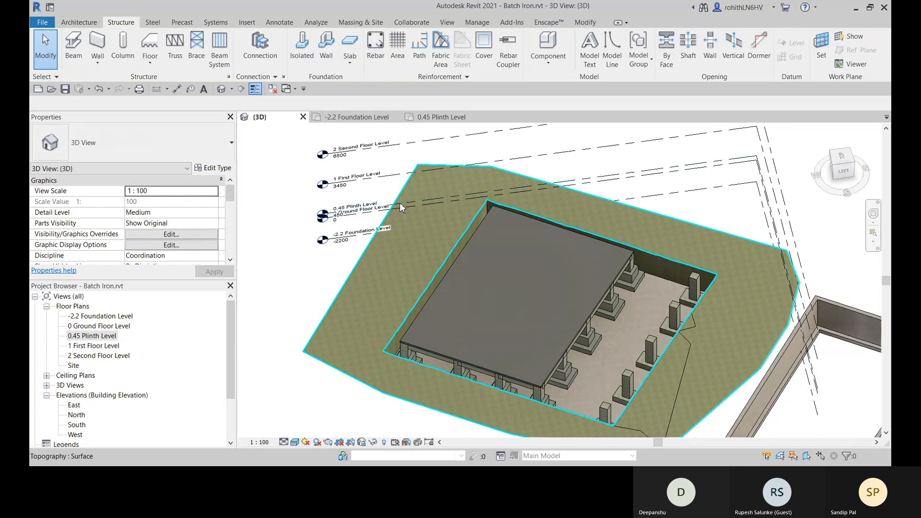
- Start placing structural columns in the 0.45 Plinth Level plan using the M_Concrete-Square-Column 450 x 450mm type
{"action": "left_click", "coordinate": [444, 117]}
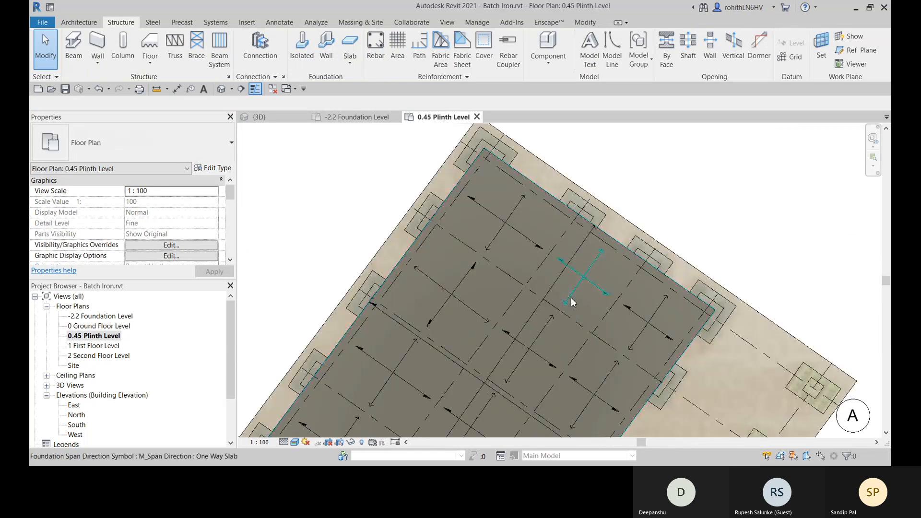
{"action": "middle_click_drag", "start_coordinate": [669, 299], "coordinate": [589, 219]}
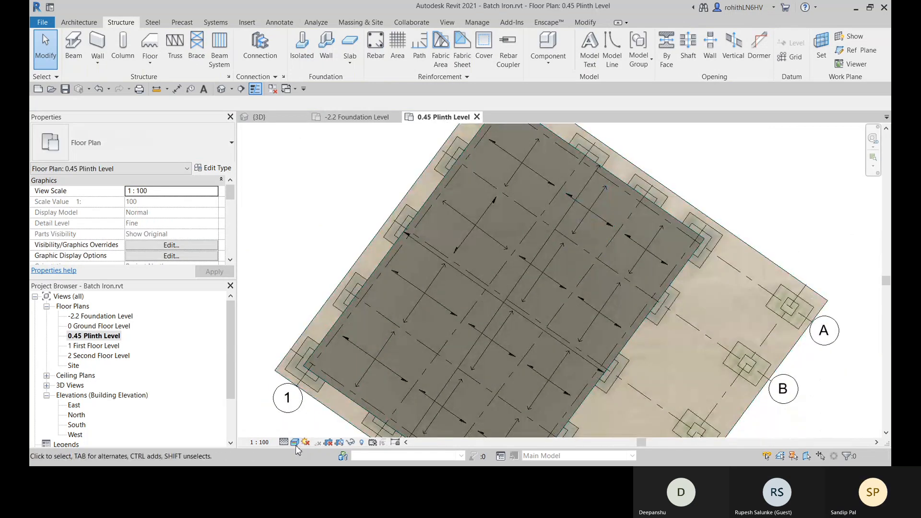
{"action": "scroll", "coordinate": [331, 406], "scroll_direction": "down", "scroll_amount": 1}
{"action": "middle_click_drag", "start_coordinate": [367, 399], "coordinate": [374, 240]}
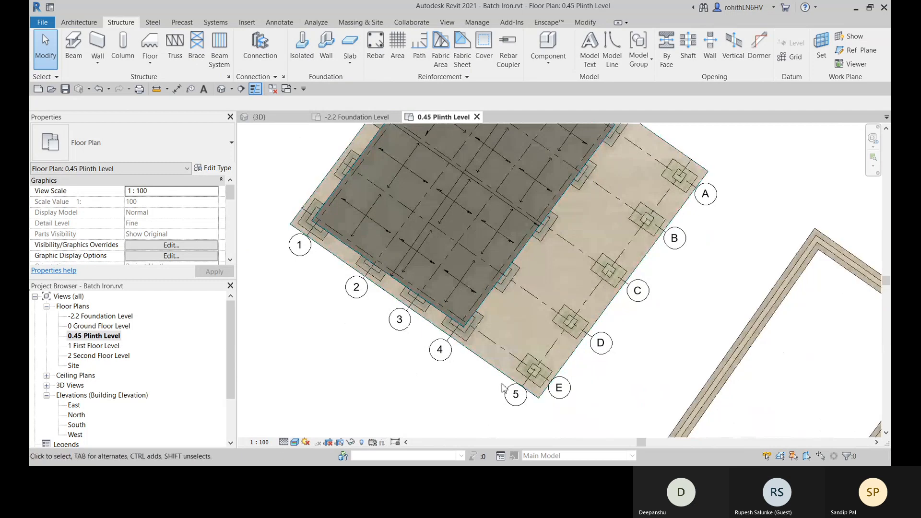
{"action": "left_click", "coordinate": [123, 48]}
{"action": "left_click", "coordinate": [171, 154]}
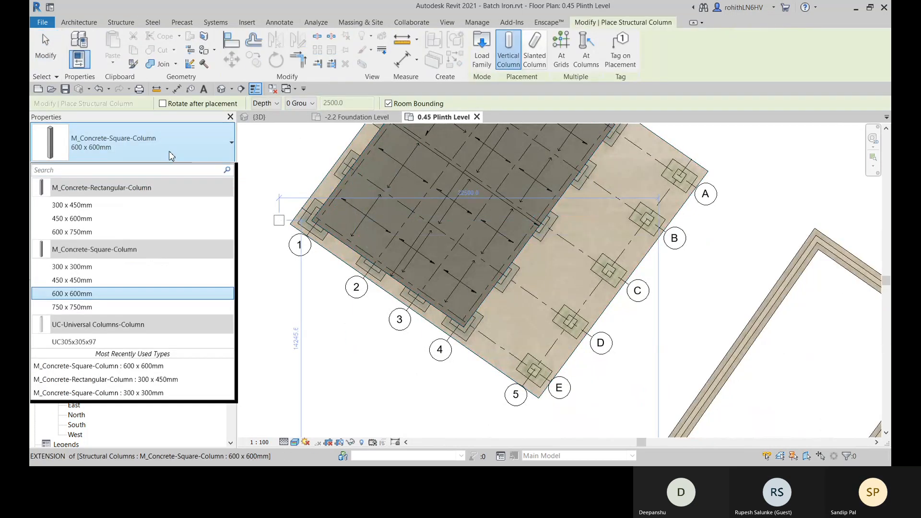
{"action": "left_click", "coordinate": [93, 285]}
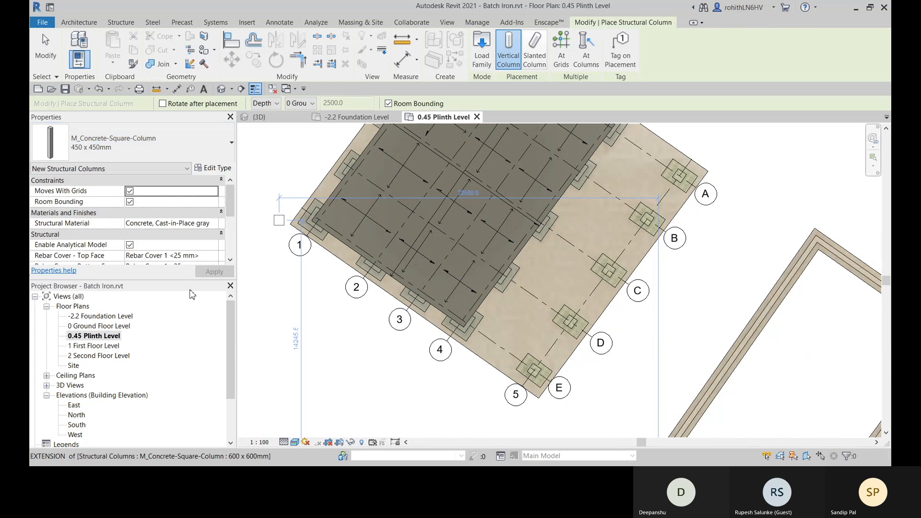
- Place 450 x 450mm columns at the intersections of grids 1 to 4 with grids A to D, and end column placement
{"action": "scroll", "coordinate": [316, 307], "scroll_direction": "down", "scroll_amount": 2}
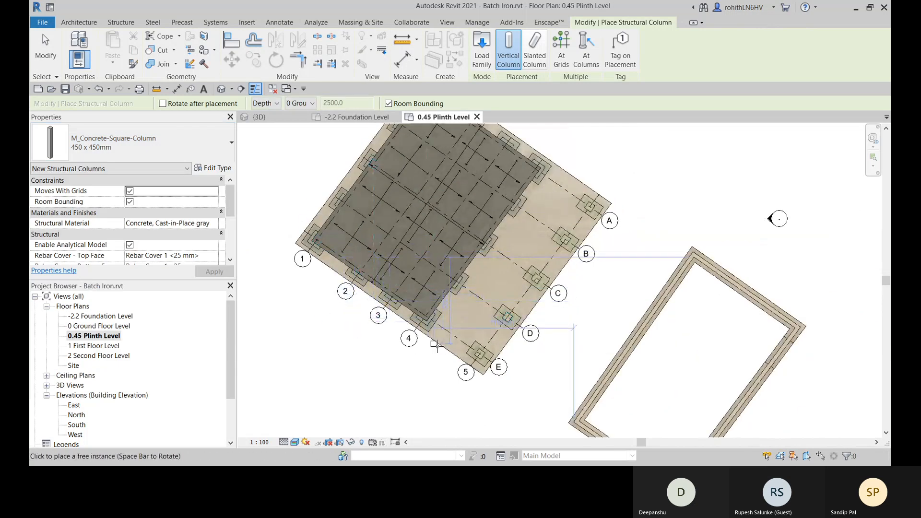
{"action": "left_click", "coordinate": [561, 55]}
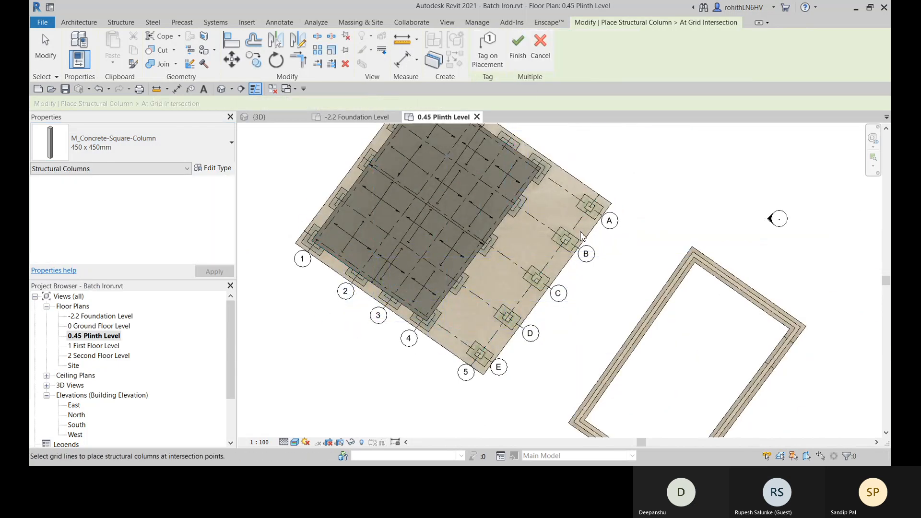
{"action": "scroll", "coordinate": [576, 288], "scroll_direction": "down", "scroll_amount": 2}
{"action": "left_click_drag", "start_coordinate": [316, 130], "coordinate": [613, 345]}
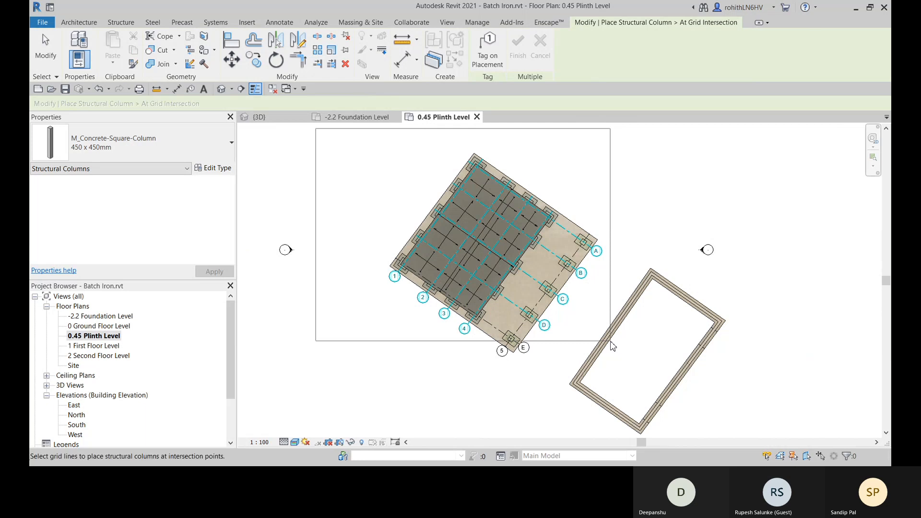
{"action": "left_click_drag", "start_coordinate": [611, 345], "coordinate": [610, 344]}
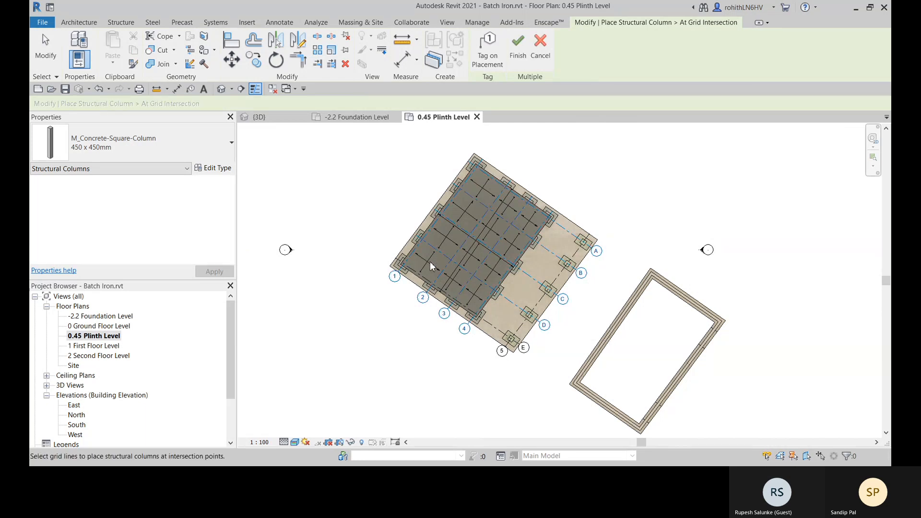
{"action": "scroll", "coordinate": [418, 262], "scroll_direction": "up", "scroll_amount": 3}
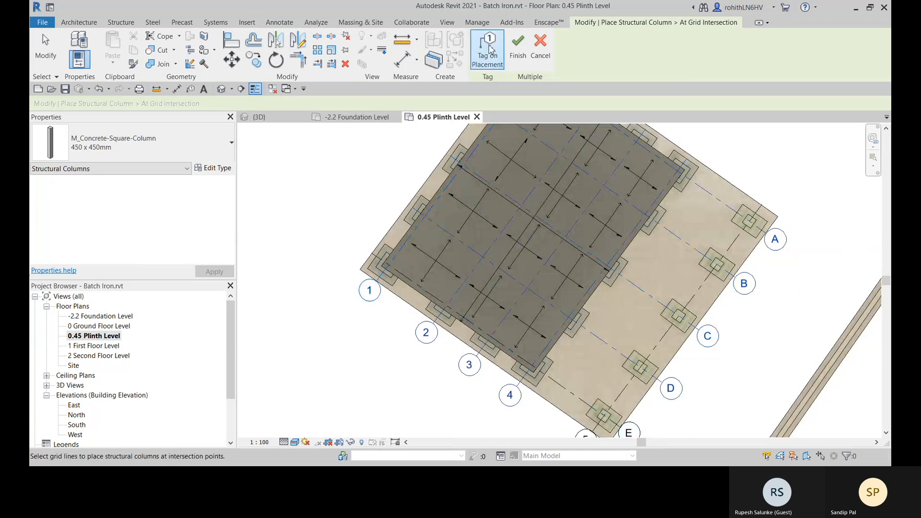
{"action": "left_click", "coordinate": [520, 52]}
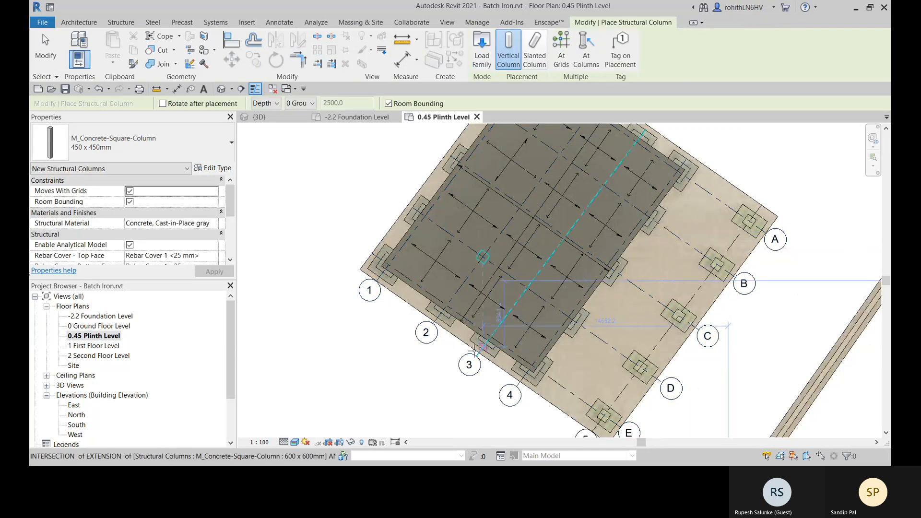
{"action": "right_click", "coordinate": [315, 239]}
{"action": "left_click", "coordinate": [335, 246]}
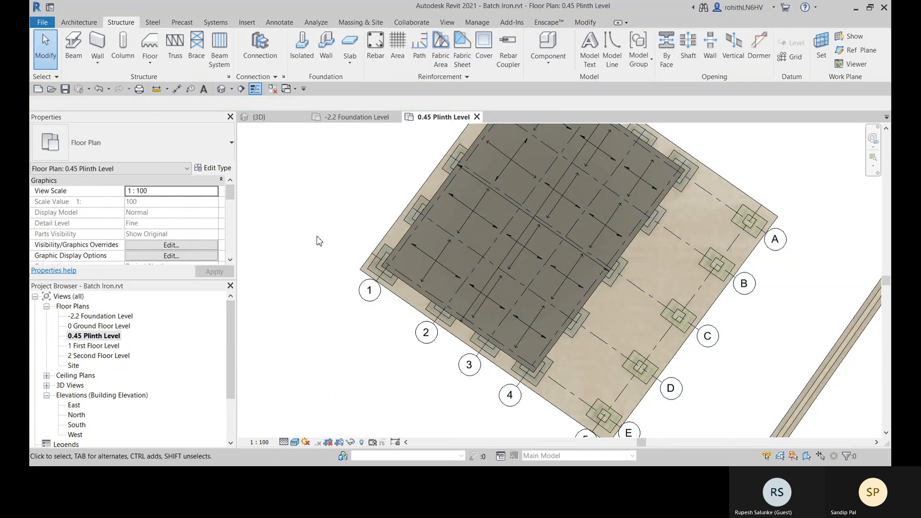
{"action": "right_click", "coordinate": [319, 239]}
{"action": "left_click", "coordinate": [334, 247]}
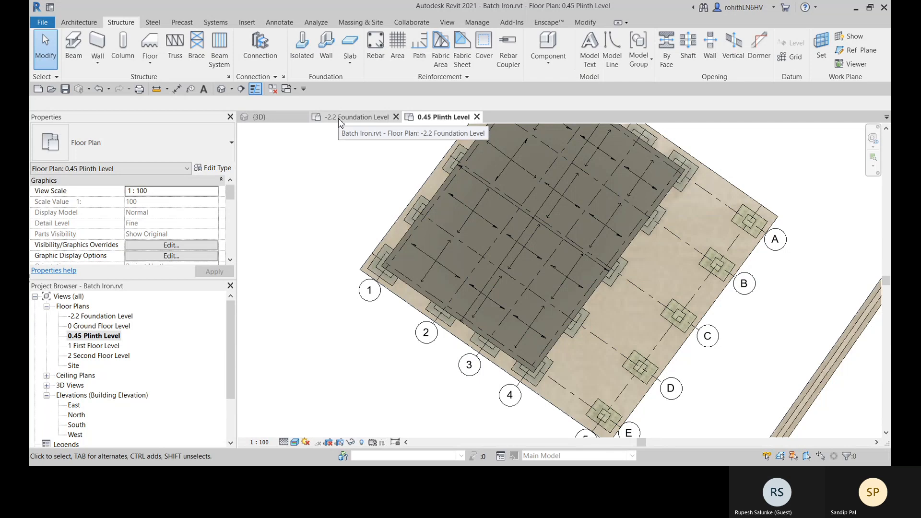
- Check the placed columns in the 3D view and return to the 0.45 Plinth Level plan
{"action": "left_click", "coordinate": [269, 118]}
{"action": "middle_click_drag", "start_coordinate": [480, 288], "coordinate": [484, 269], "text": "shift"}
{"action": "left_click", "coordinate": [440, 117]}
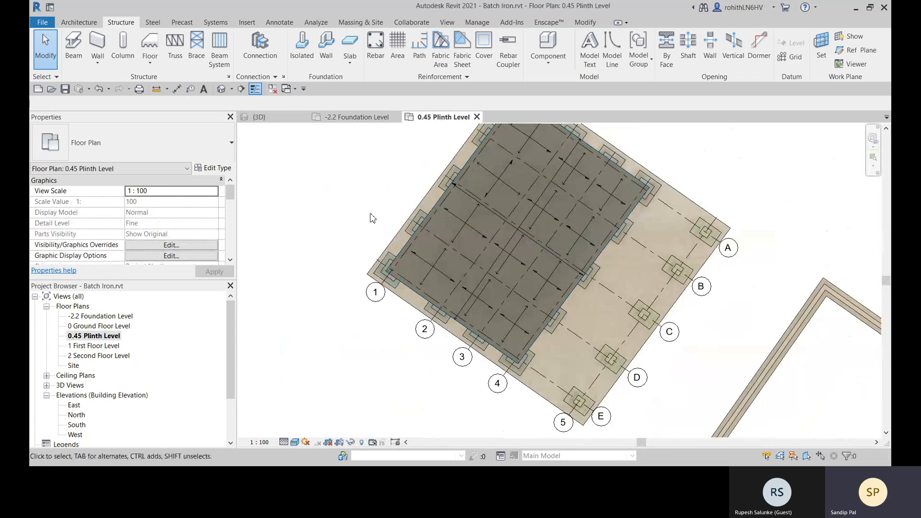
- Place 450 x 450mm structural columns at all intersections of grids 1 to 4 with grids A to E
{"action": "left_click", "coordinate": [123, 46]}
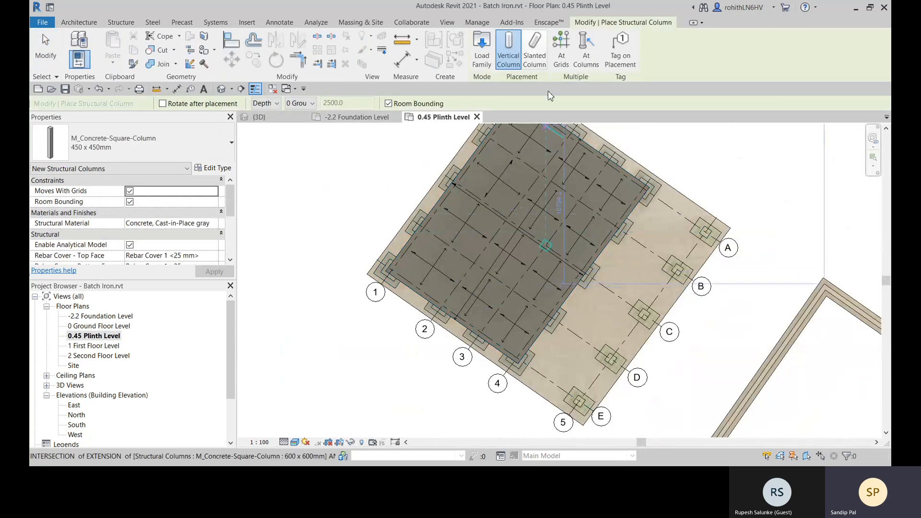
{"action": "left_click", "coordinate": [561, 59]}
{"action": "scroll", "coordinate": [480, 277], "scroll_direction": "down", "scroll_amount": 1}
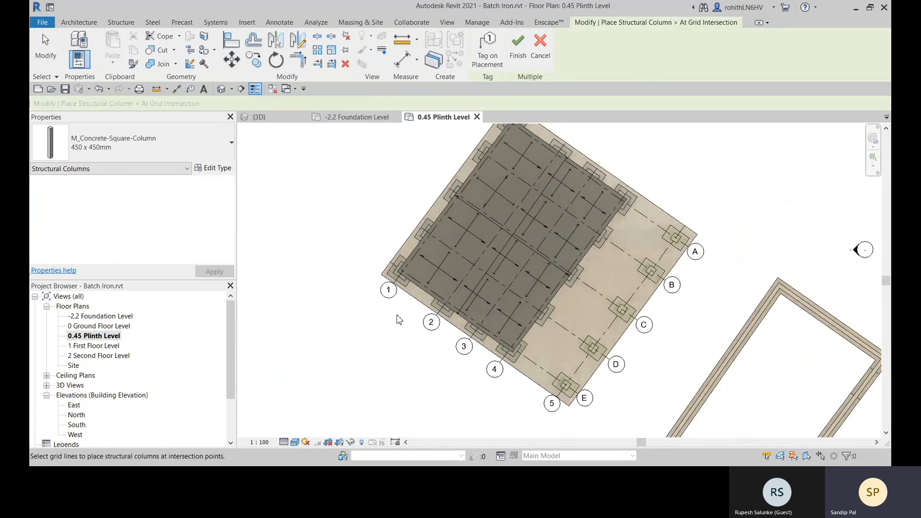
{"action": "left_click", "coordinate": [392, 271]}
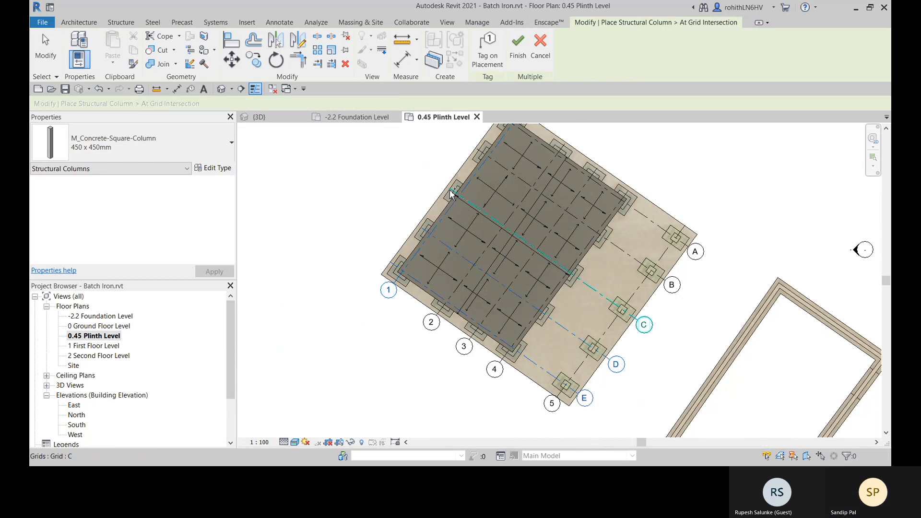
{"action": "left_click", "coordinate": [480, 152], "text": "ctrl"}
{"action": "middle_click_drag", "start_coordinate": [574, 168], "coordinate": [577, 219]}
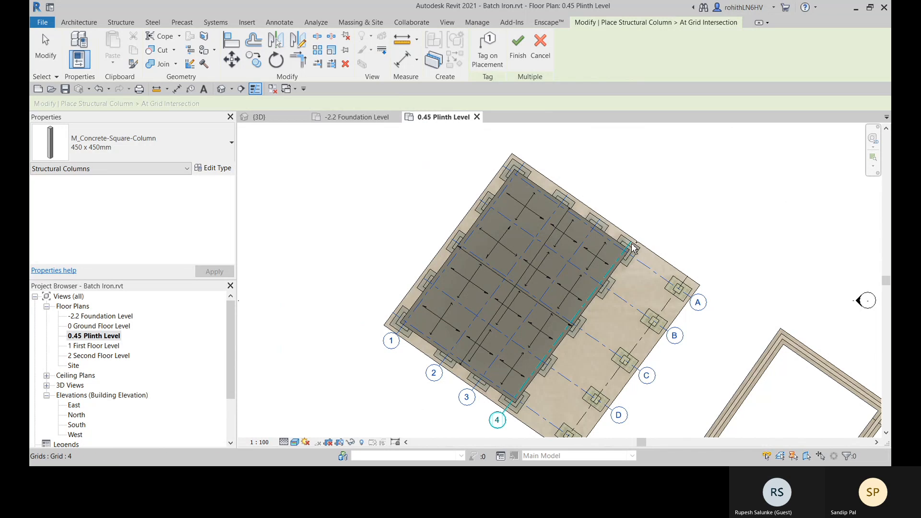
{"action": "middle_click_drag", "start_coordinate": [711, 219], "coordinate": [715, 171]}
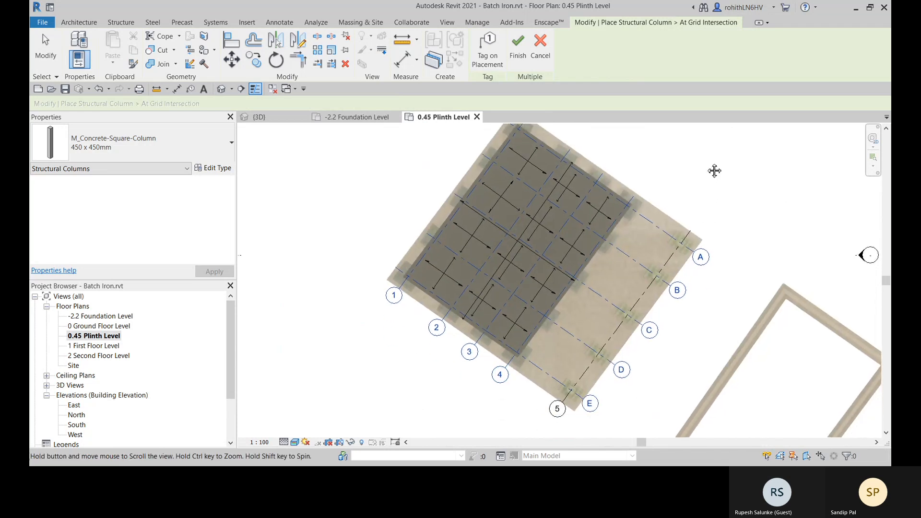
{"action": "scroll", "coordinate": [464, 394], "scroll_direction": "up", "scroll_amount": 1}
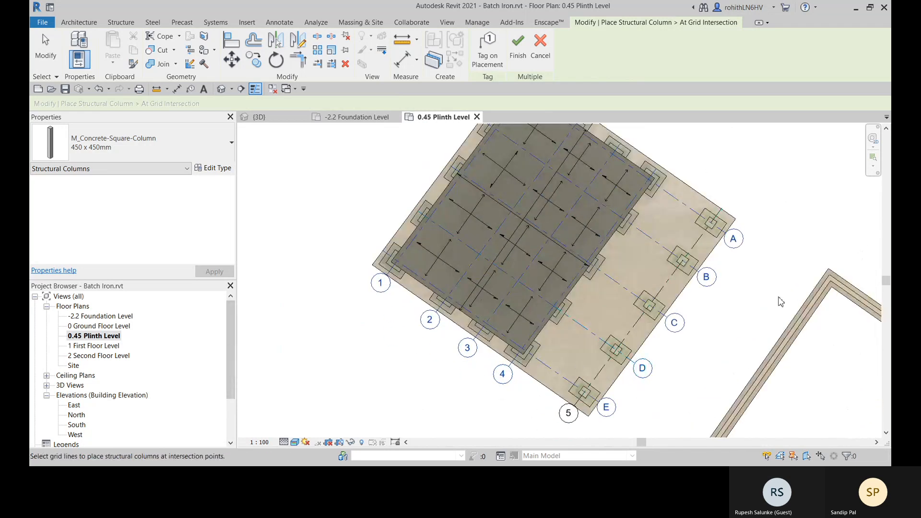
{"action": "middle_click_drag", "start_coordinate": [779, 206], "coordinate": [771, 276]}
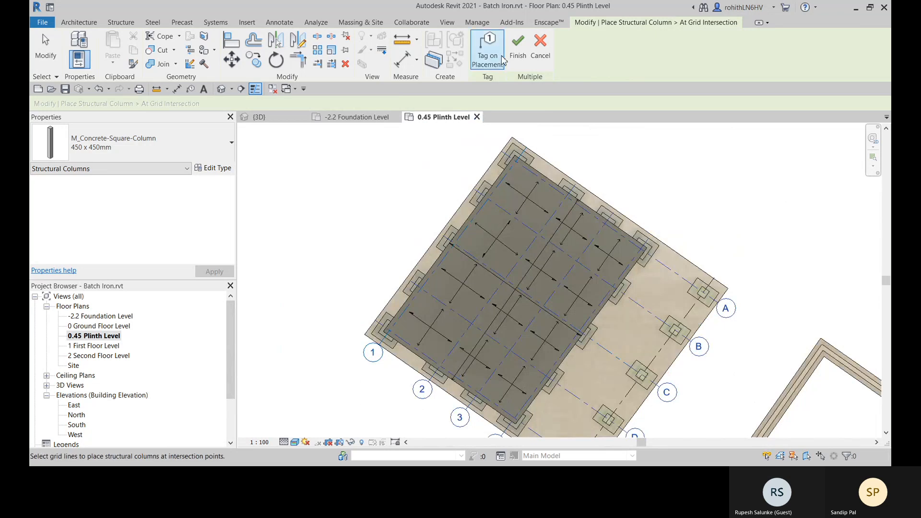
{"action": "left_click", "coordinate": [516, 57]}
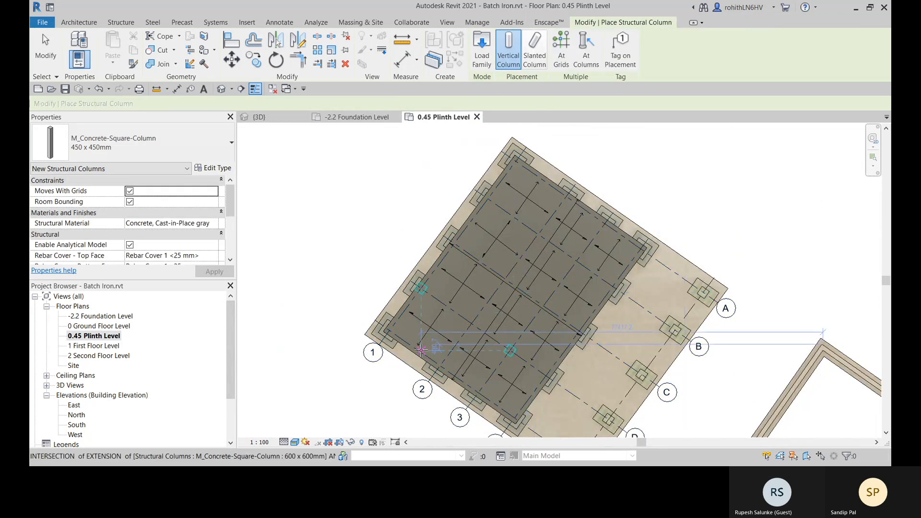
{"action": "scroll", "coordinate": [379, 351], "scroll_direction": "up", "scroll_amount": 3}
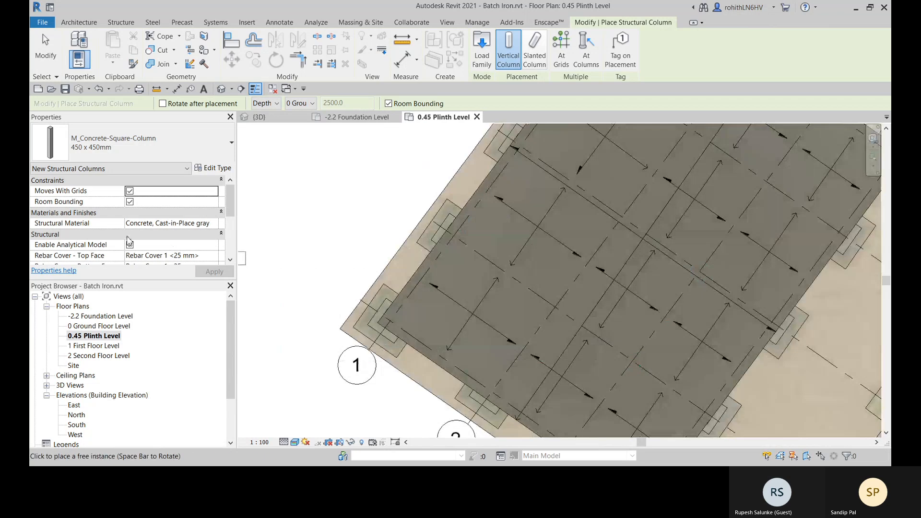
{"action": "scroll", "coordinate": [130, 231], "scroll_direction": "down", "scroll_amount": 1}
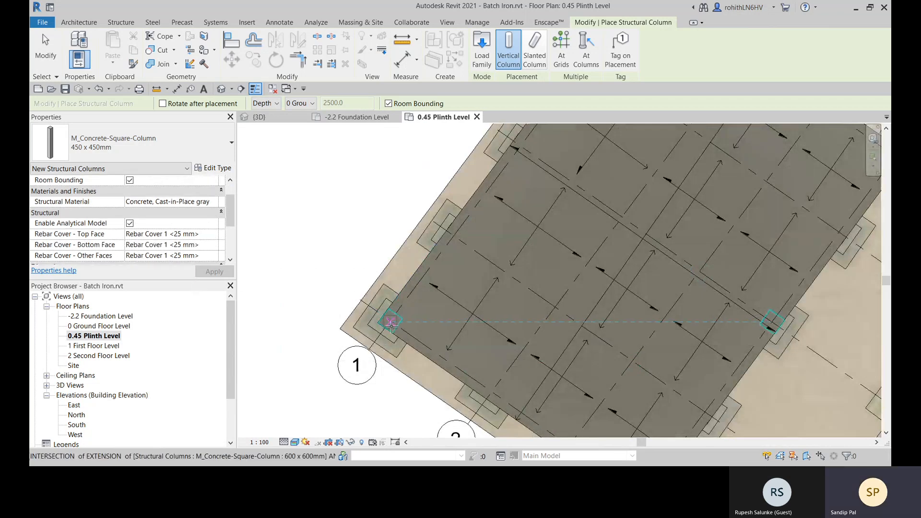
{"action": "scroll", "coordinate": [388, 315], "scroll_direction": "up", "scroll_amount": 4}
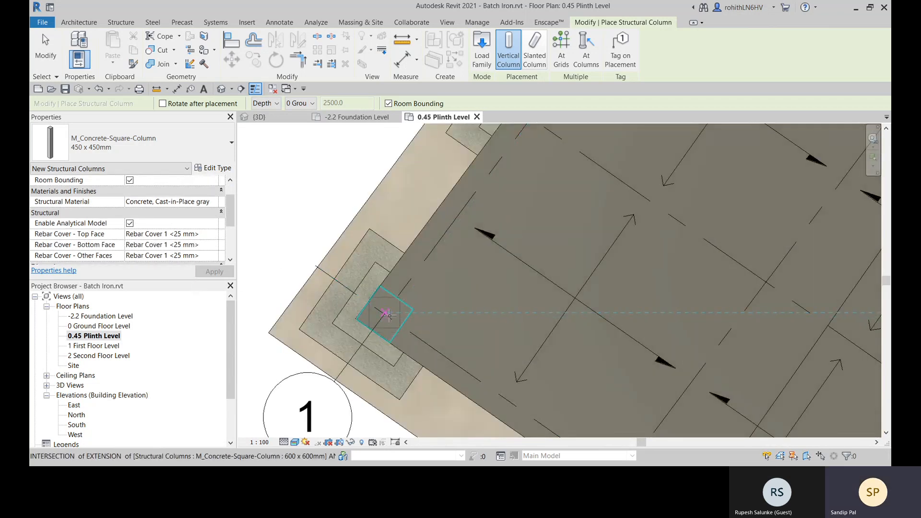
{"action": "scroll", "coordinate": [388, 314], "scroll_direction": "up", "scroll_amount": 2}
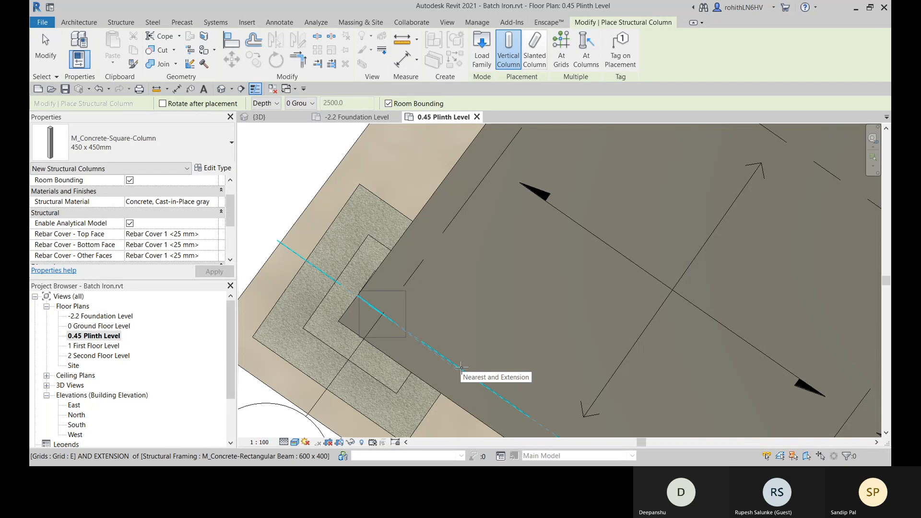
{"action": "key", "text": "space"}
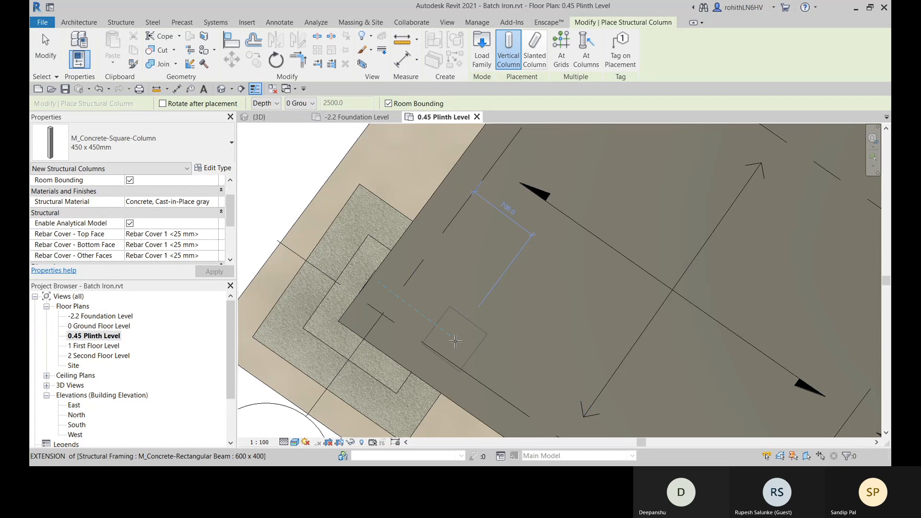
{"action": "key", "text": "Escape"}
- Examine the level constraints of the foundation column at the plinth floor's corner in the 3D view
{"action": "left_click", "coordinate": [259, 117]}
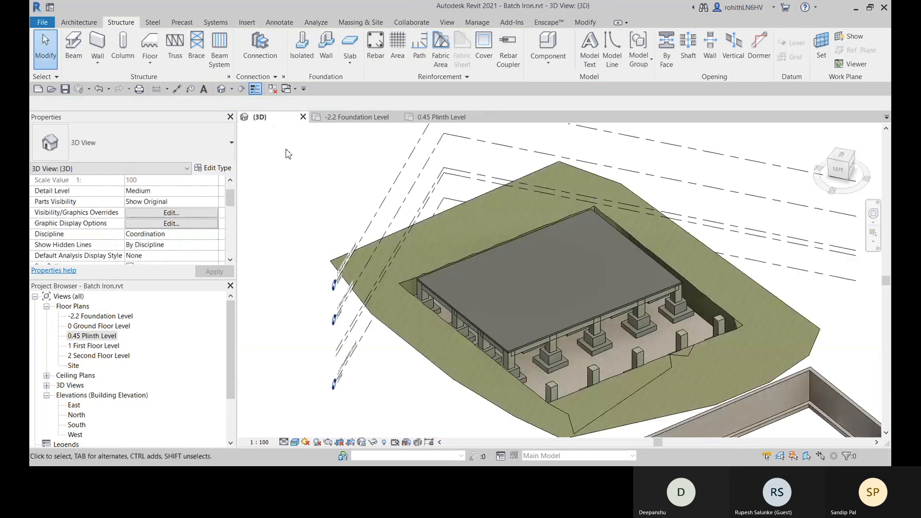
{"action": "middle_click_drag", "start_coordinate": [509, 293], "coordinate": [536, 325], "text": "shift"}
{"action": "scroll", "coordinate": [415, 382], "scroll_direction": "up", "scroll_amount": 5}
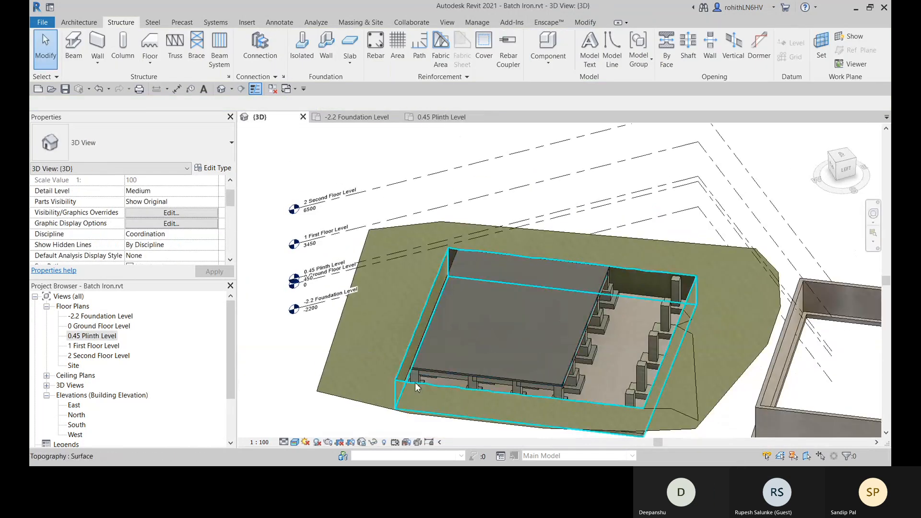
{"action": "middle_click_drag", "start_coordinate": [414, 372], "coordinate": [409, 332]}
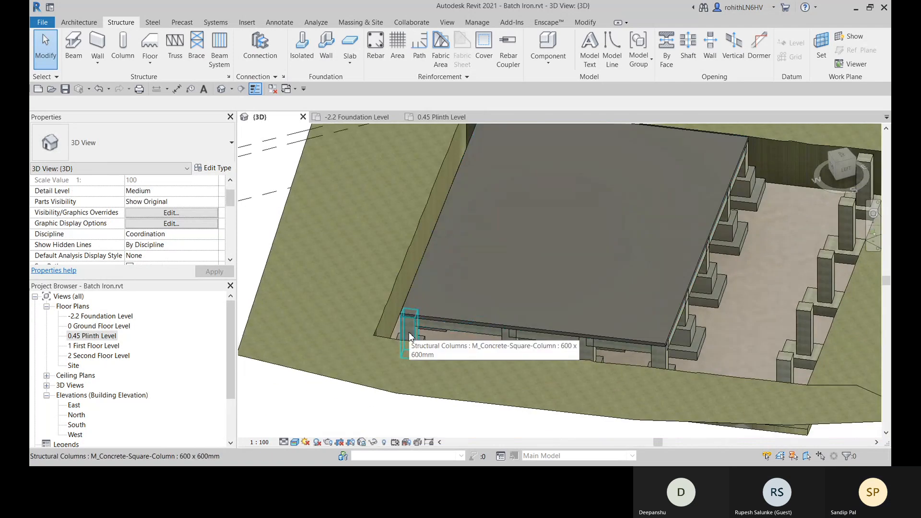
{"action": "left_click", "coordinate": [410, 336]}
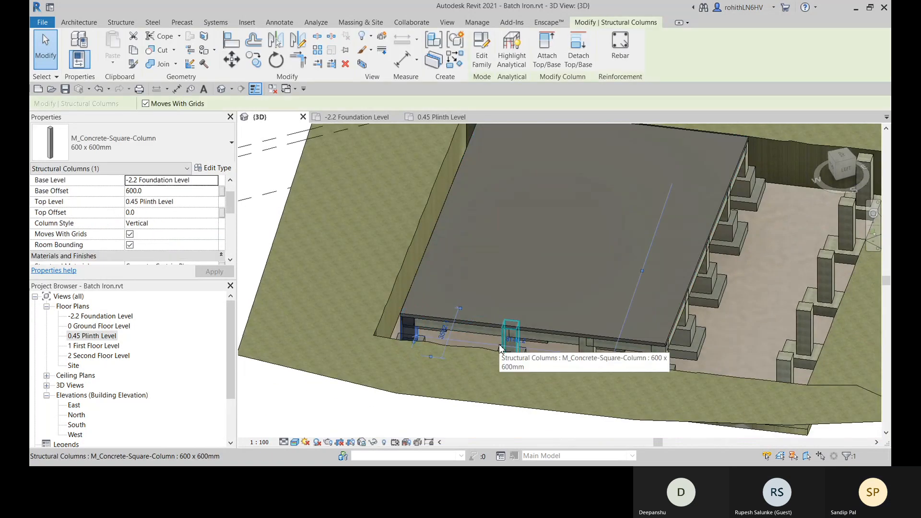
{"action": "key", "text": "Escape"}
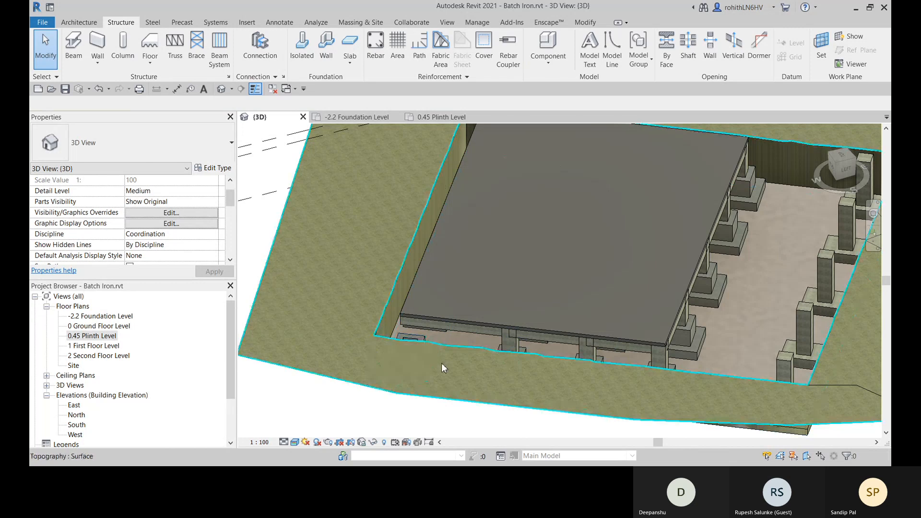
- Examine the foundation columns at the other corners of the plinth floor from several sides in the 3D view
{"action": "scroll", "coordinate": [615, 324], "scroll_direction": "down", "scroll_amount": 5}
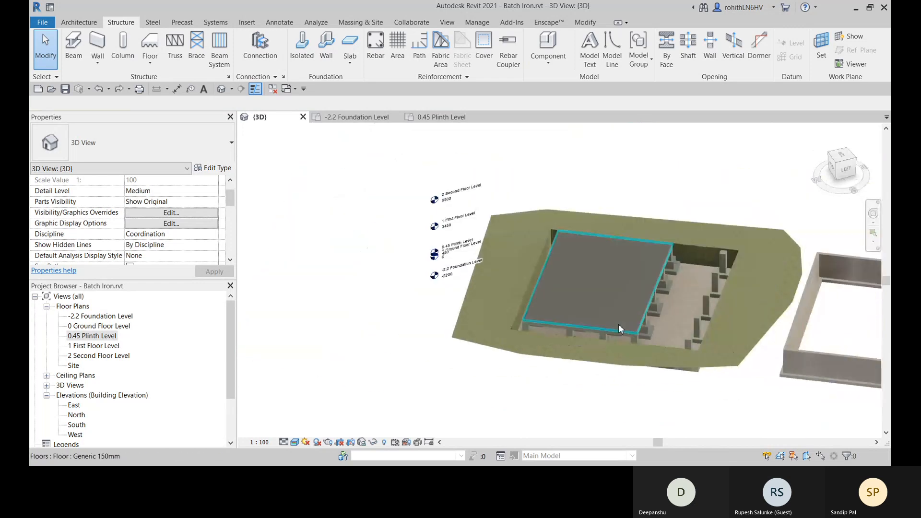
{"action": "middle_click_drag", "start_coordinate": [618, 324], "coordinate": [480, 329], "text": "shift"}
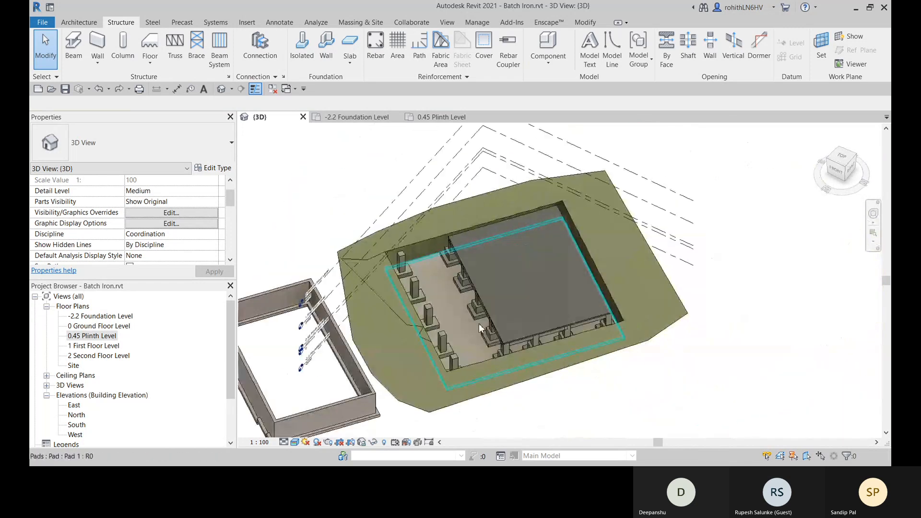
{"action": "scroll", "coordinate": [612, 321], "scroll_direction": "up", "scroll_amount": 1}
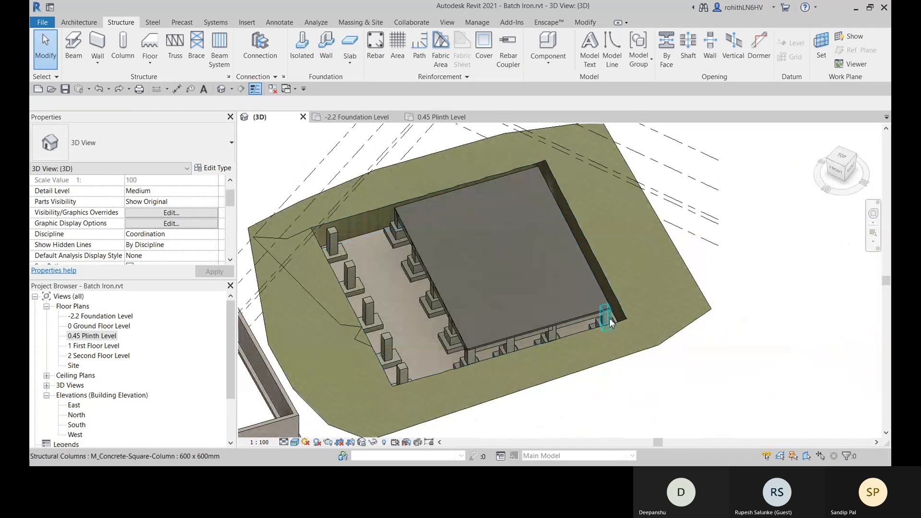
{"action": "left_click", "coordinate": [612, 322]}
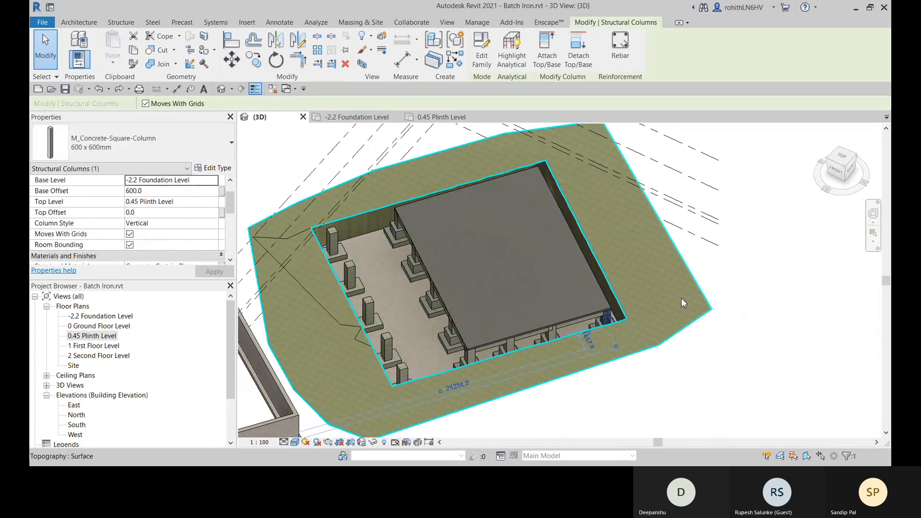
{"action": "key", "text": "Escape"}
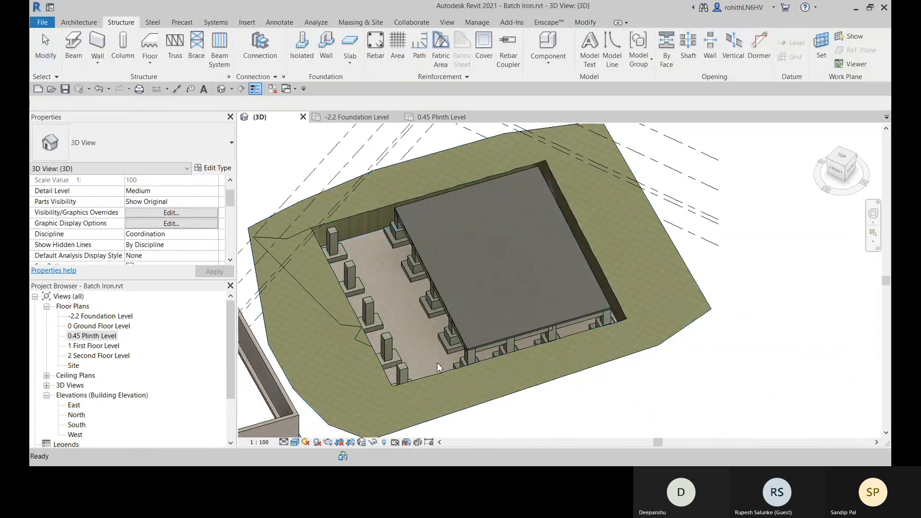
{"action": "left_click", "coordinate": [470, 335]}
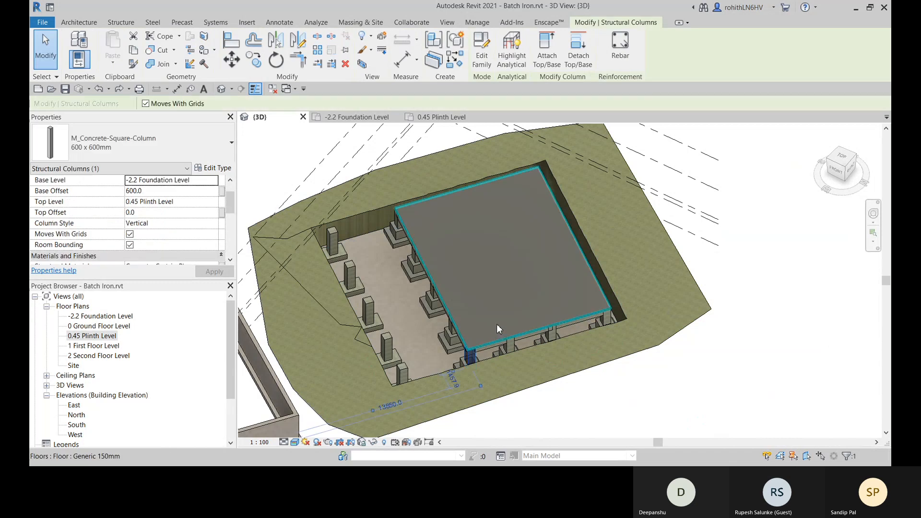
{"action": "key", "text": "Escape"}
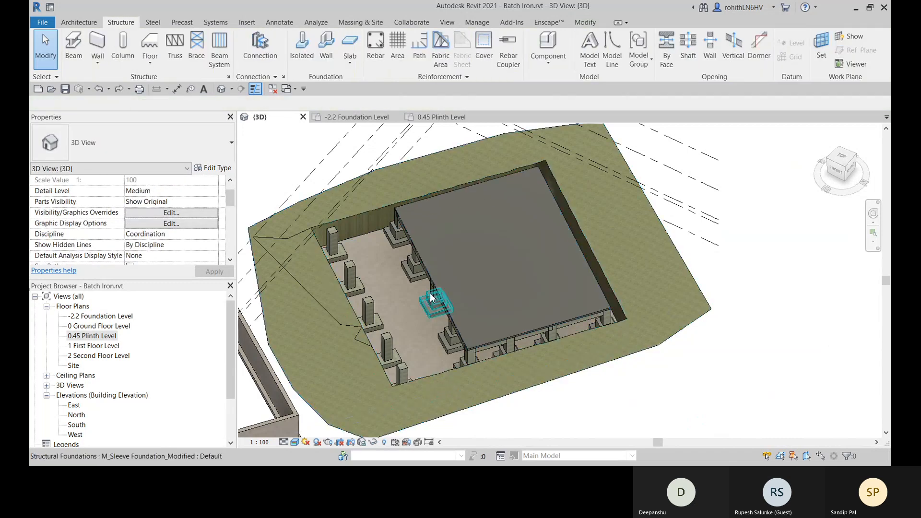
{"action": "middle_click_drag", "start_coordinate": [396, 223], "coordinate": [566, 249], "text": "shift"}
{"action": "left_click", "coordinate": [327, 345]}
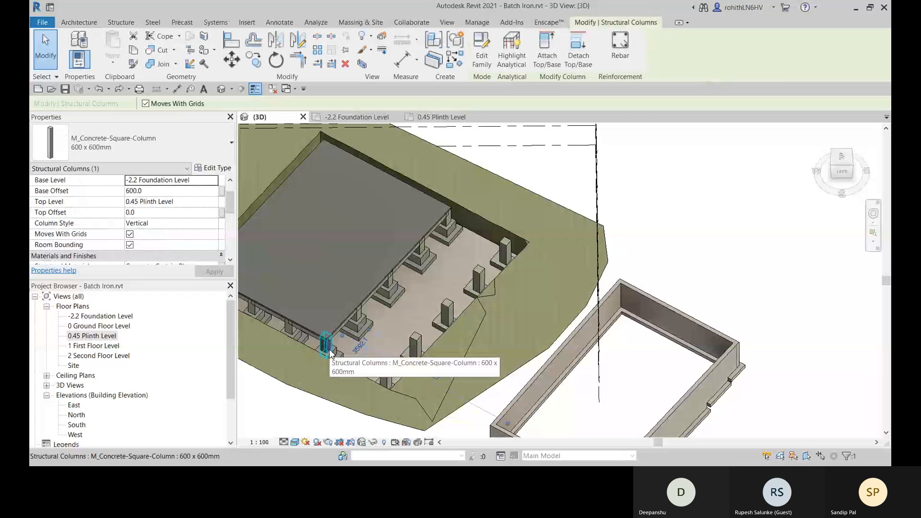
{"action": "key", "text": "Escape"}
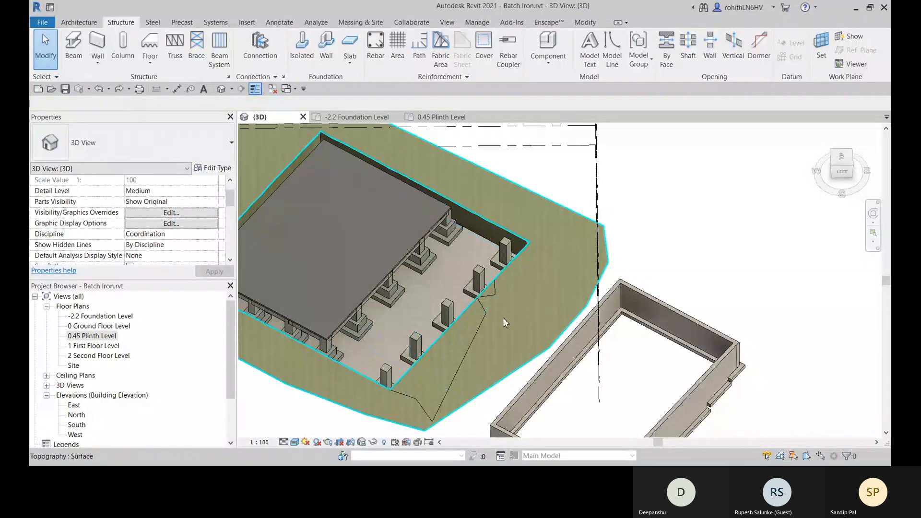
{"action": "scroll", "coordinate": [417, 297], "scroll_direction": "down", "scroll_amount": 4}
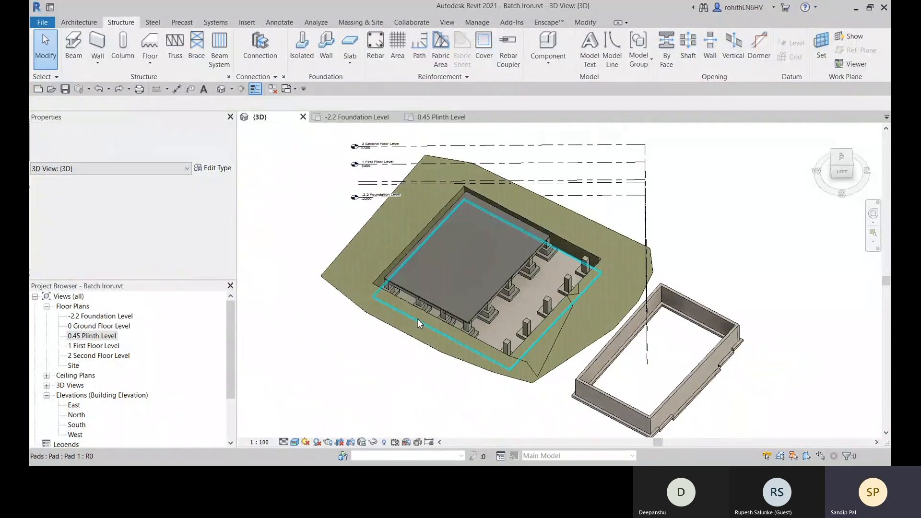
{"action": "scroll", "coordinate": [447, 268], "scroll_direction": "up", "scroll_amount": 1}
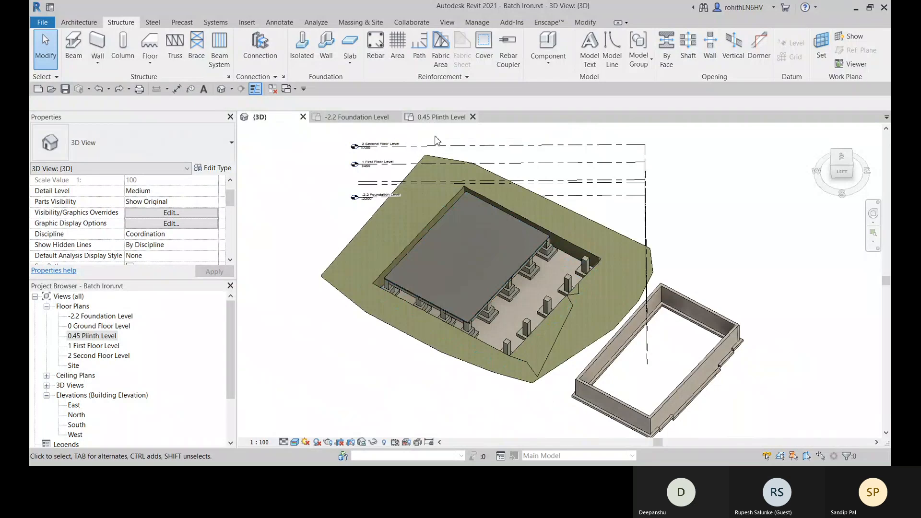
- Restart structural column placement in the 0.45 Plinth Level plan and set the columns to Height up to 1 First Floor Level
{"action": "left_click", "coordinate": [444, 117]}
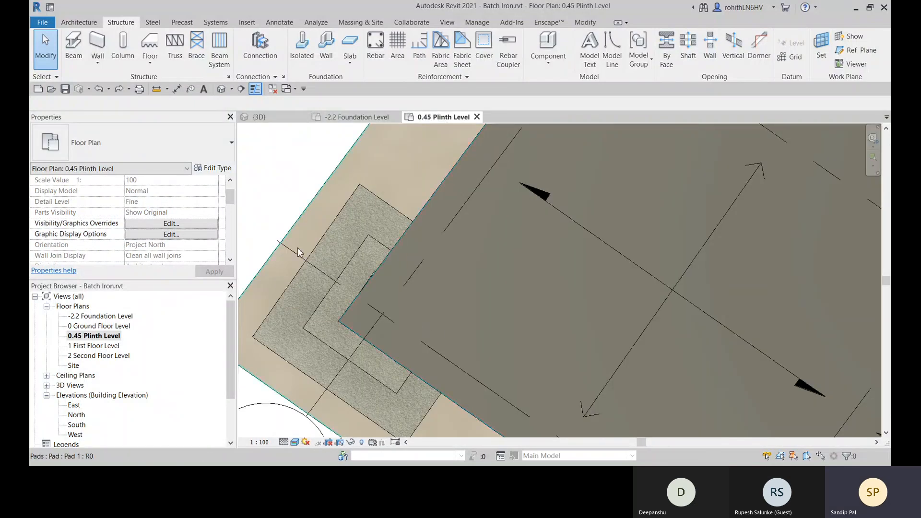
{"action": "left_click", "coordinate": [122, 45]}
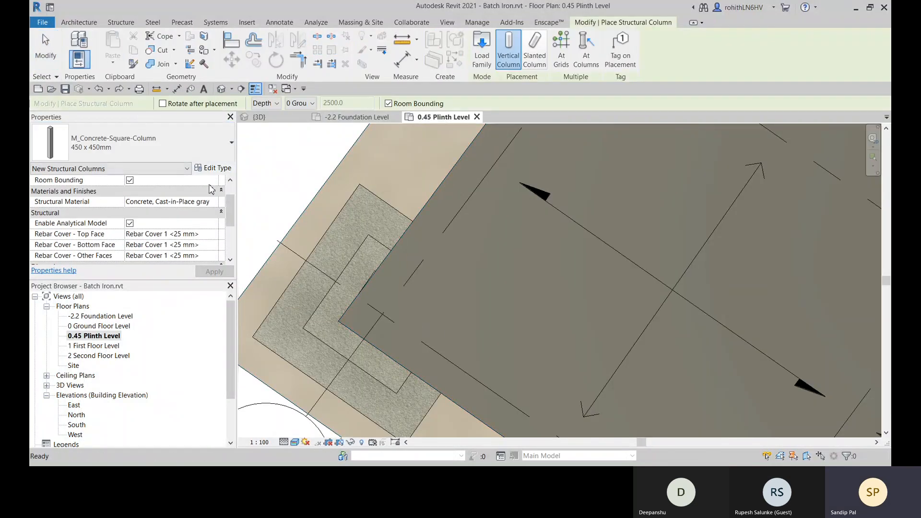
{"action": "scroll", "coordinate": [143, 231], "scroll_direction": "up", "scroll_amount": 1}
{"action": "scroll", "coordinate": [163, 211], "scroll_direction": "down", "scroll_amount": 2}
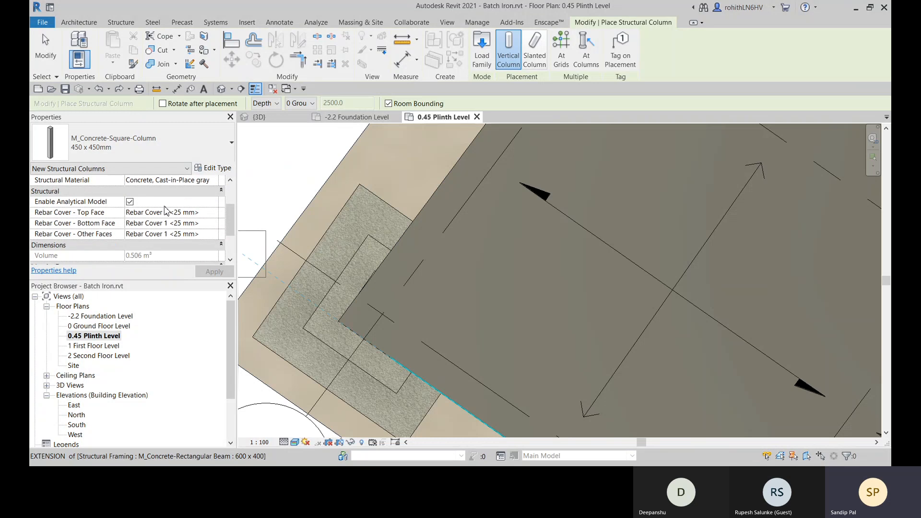
{"action": "scroll", "coordinate": [167, 216], "scroll_direction": "down", "scroll_amount": 3}
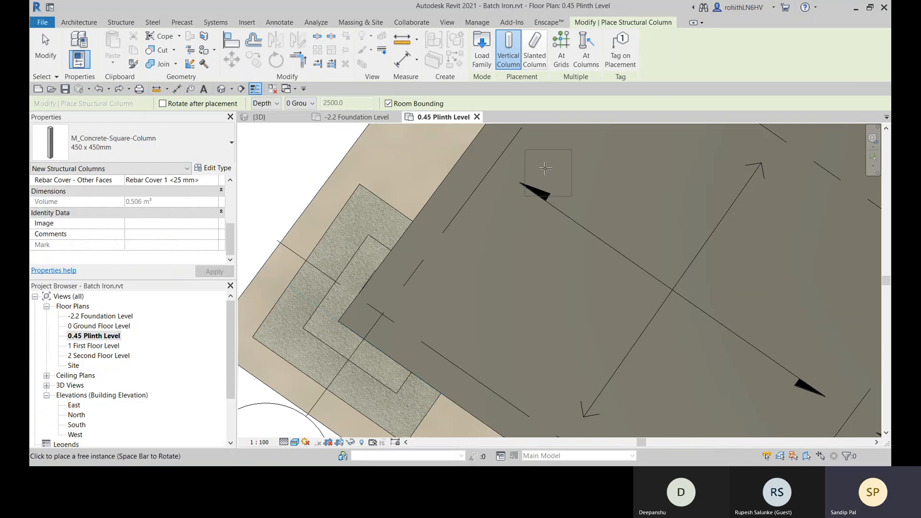
{"action": "scroll", "coordinate": [347, 306], "scroll_direction": "down", "scroll_amount": 5}
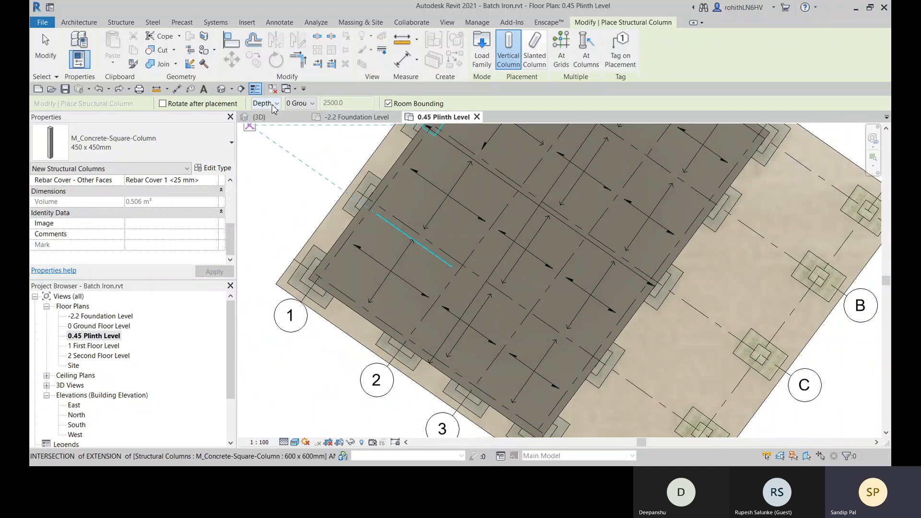
{"action": "left_click", "coordinate": [273, 104]}
{"action": "left_click", "coordinate": [266, 125]}
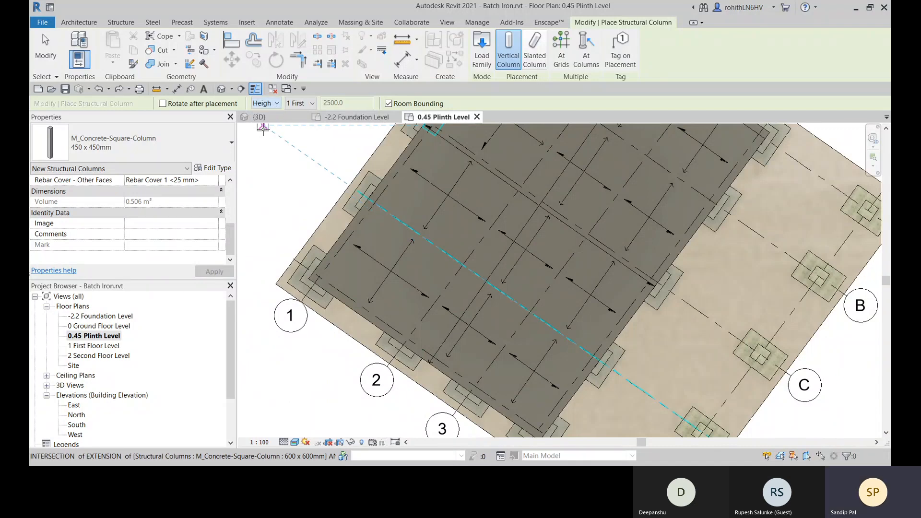
{"action": "left_click", "coordinate": [300, 104]}
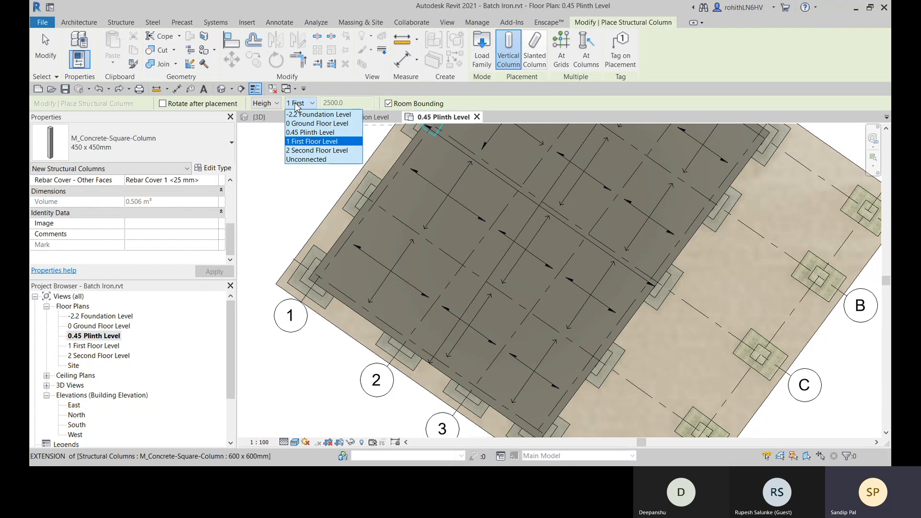
{"action": "left_click", "coordinate": [308, 143]}
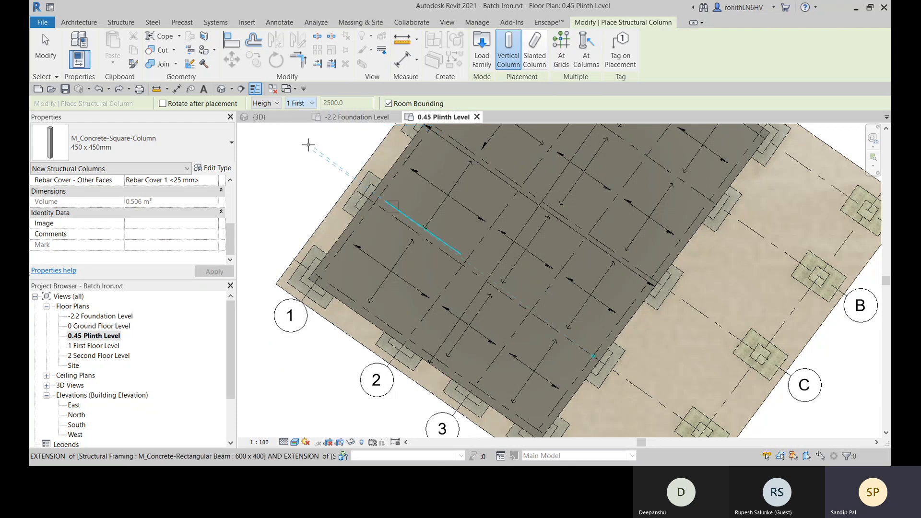
- Place 450 x 450mm structural columns on the plinth floor at all intersections of grids 1 to 4 with grids A to E
{"action": "middle_click_drag", "start_coordinate": [331, 261], "coordinate": [347, 285]}
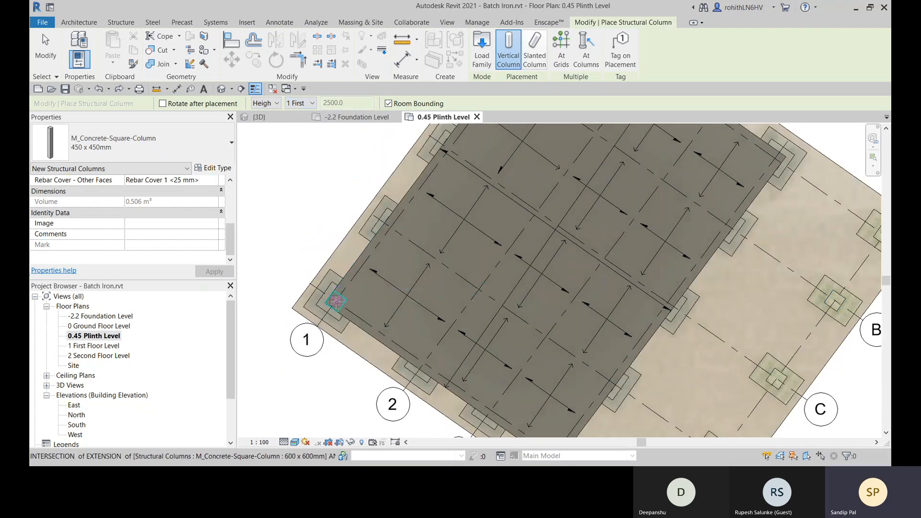
{"action": "scroll", "coordinate": [336, 301], "scroll_direction": "up", "scroll_amount": 3}
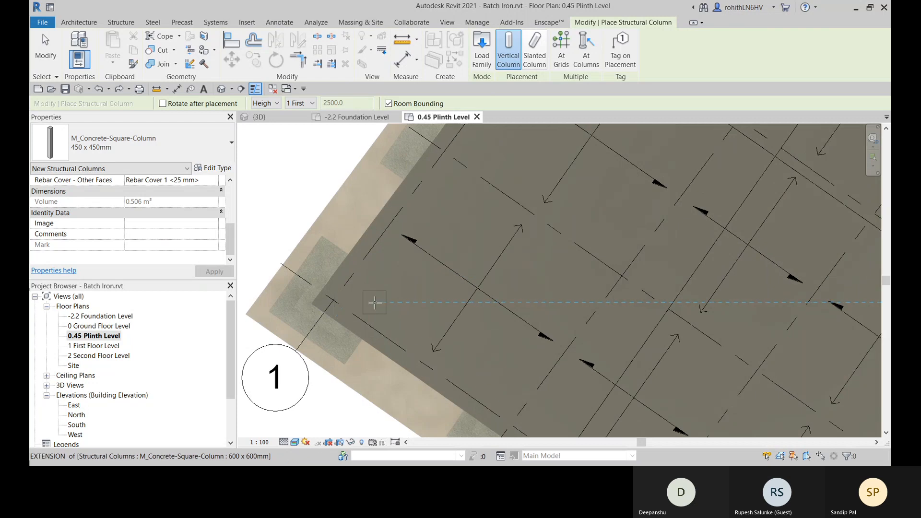
{"action": "scroll", "coordinate": [365, 283], "scroll_direction": "down", "scroll_amount": 2}
{"action": "scroll", "coordinate": [365, 283], "scroll_direction": "down", "scroll_amount": 5}
{"action": "left_click", "coordinate": [561, 53]}
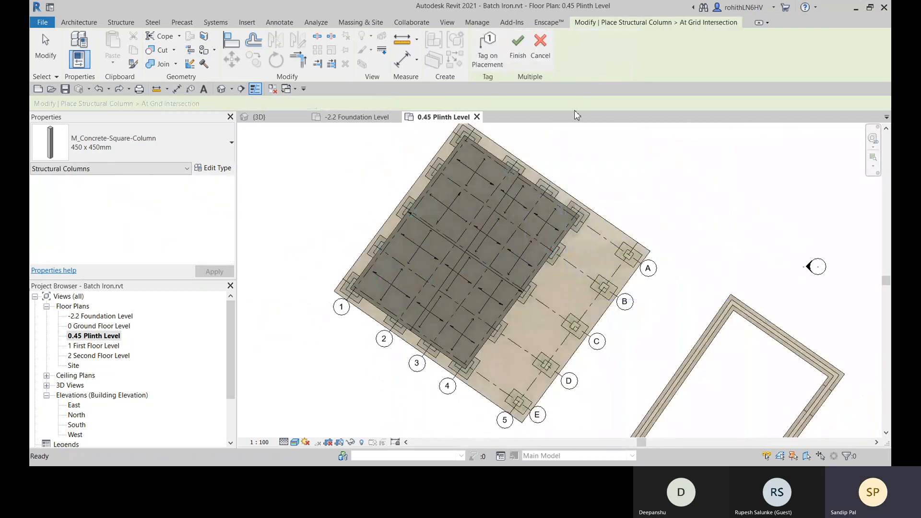
{"action": "middle_click_drag", "start_coordinate": [634, 252], "coordinate": [591, 265]}
{"action": "left_click_drag", "start_coordinate": [361, 174], "coordinate": [648, 380]}
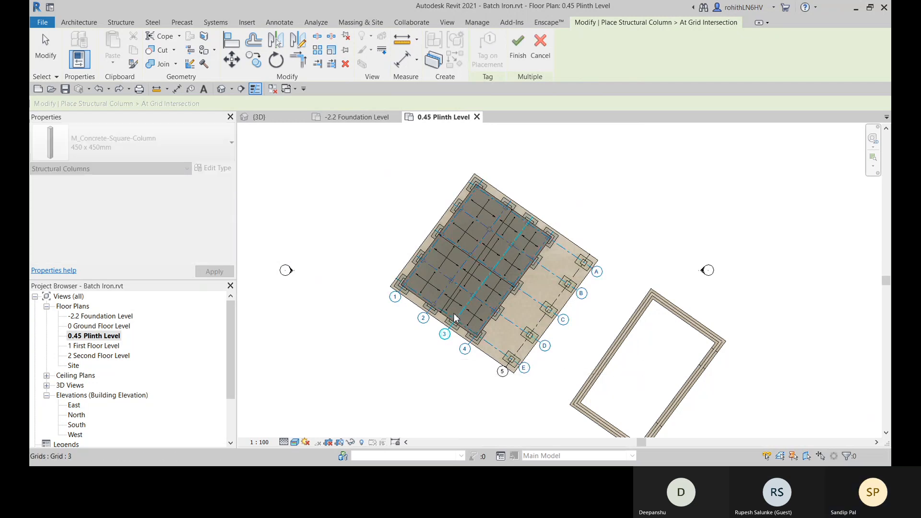
{"action": "scroll", "coordinate": [419, 293], "scroll_direction": "up", "scroll_amount": 3}
{"action": "scroll", "coordinate": [419, 294], "scroll_direction": "up", "scroll_amount": 2}
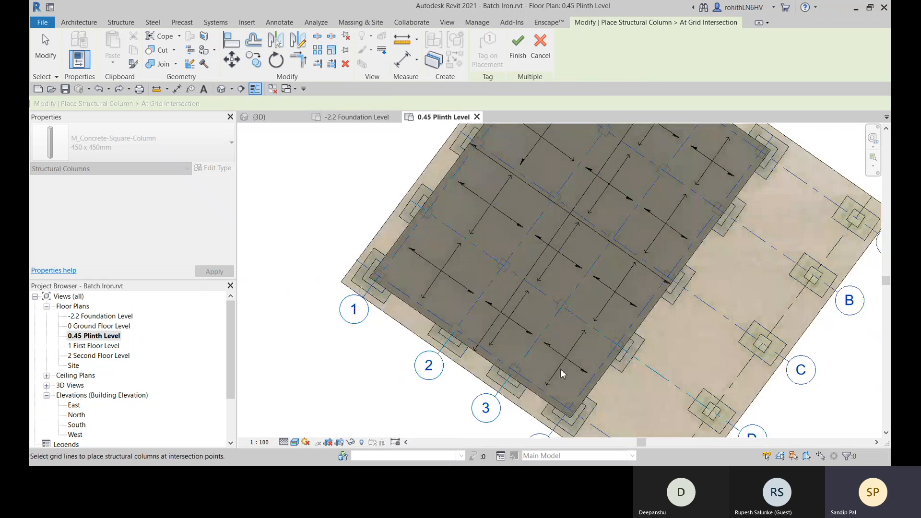
{"action": "scroll", "coordinate": [570, 357], "scroll_direction": "down", "scroll_amount": 2}
{"action": "scroll", "coordinate": [570, 355], "scroll_direction": "down", "scroll_amount": 3}
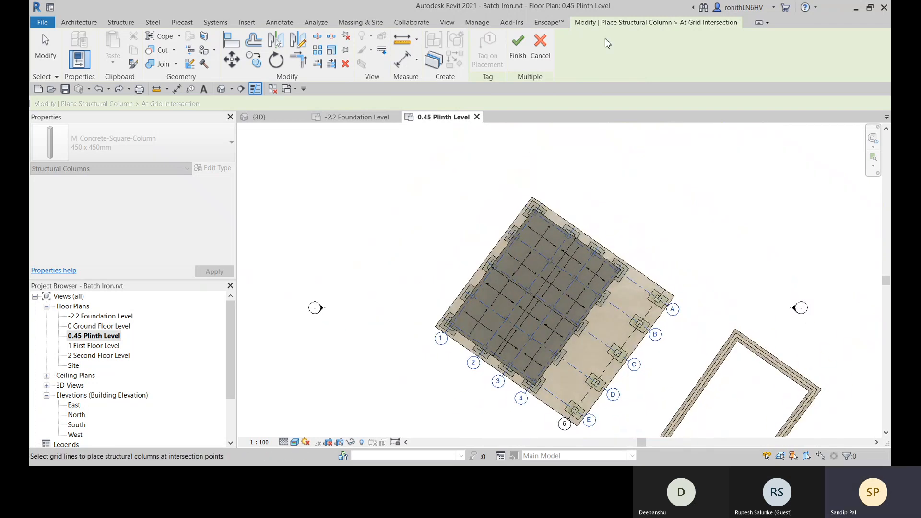
{"action": "left_click", "coordinate": [522, 57]}
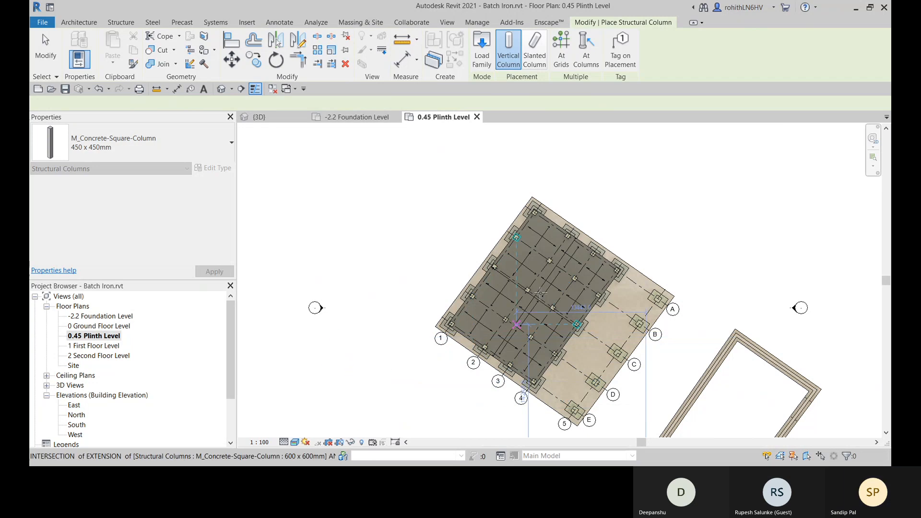
{"action": "right_click", "coordinate": [357, 182]}
{"action": "left_click", "coordinate": [379, 186]}
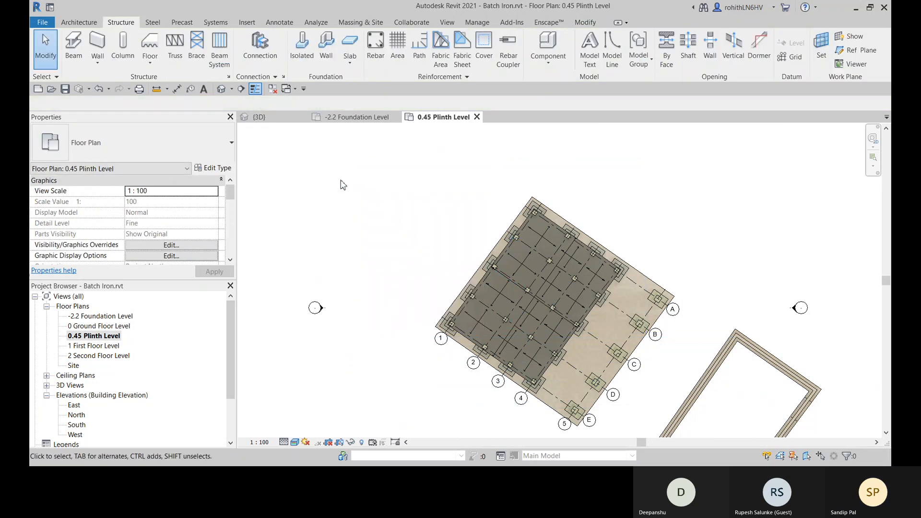
- Examine the new columns above the plinth floor from another side in the 3D view
{"action": "left_click", "coordinate": [259, 116]}
{"action": "middle_click_drag", "start_coordinate": [526, 342], "coordinate": [525, 378], "text": "shift"}
{"action": "middle_click_drag", "start_coordinate": [566, 335], "coordinate": [448, 321], "text": "shift"}
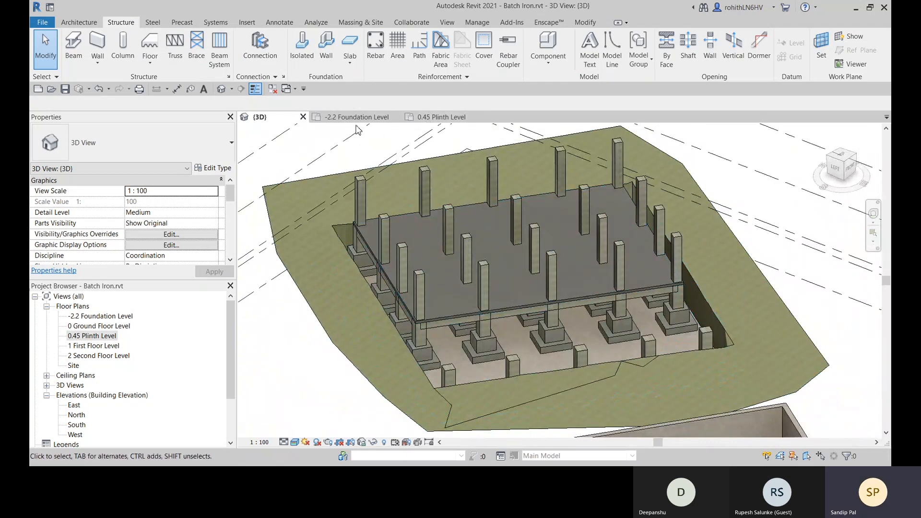
- Open the 1 First Floor Level plan and inspect the level constraints of the column at grid E-1 in the North elevation
{"action": "double_click", "coordinate": [89, 346]}
{"action": "left_click", "coordinate": [531, 278]}
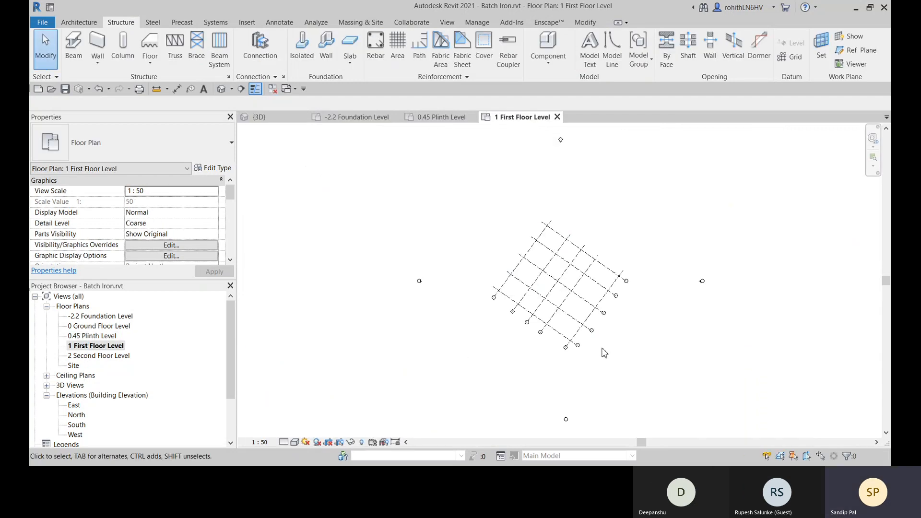
{"action": "scroll", "coordinate": [604, 353], "scroll_direction": "up", "scroll_amount": 2}
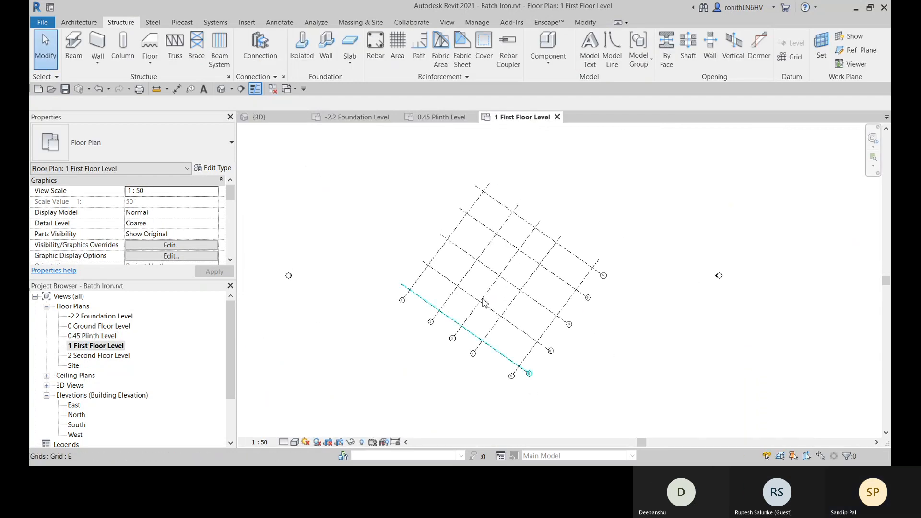
{"action": "middle_click_drag", "start_coordinate": [495, 302], "coordinate": [480, 313]}
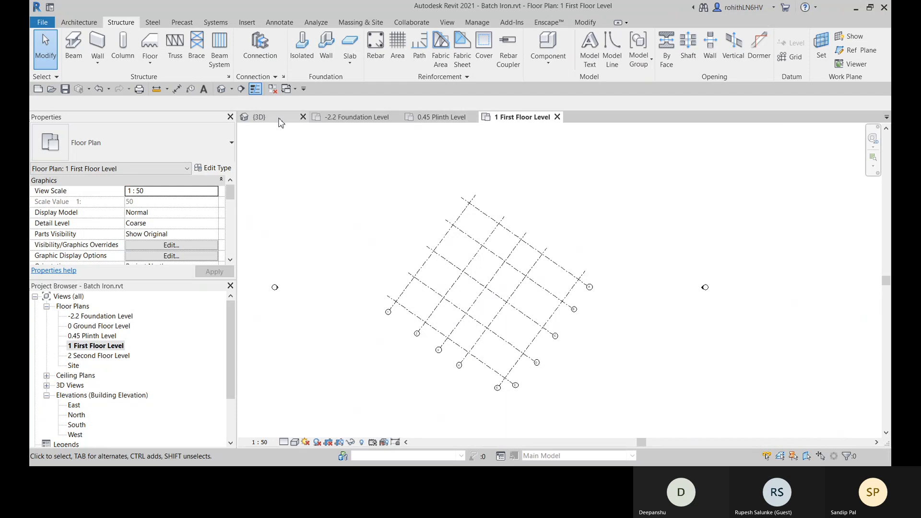
{"action": "double_click", "coordinate": [76, 415]}
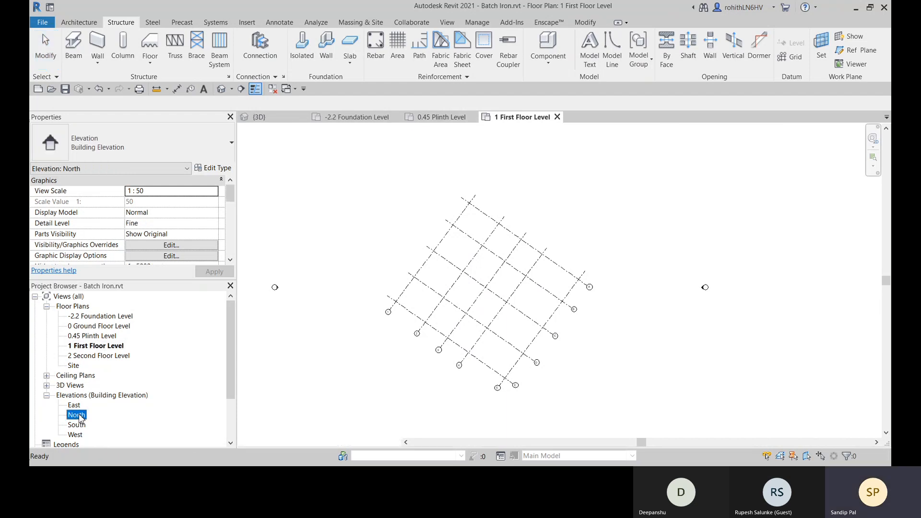
{"action": "scroll", "coordinate": [522, 376], "scroll_direction": "up", "scroll_amount": 5}
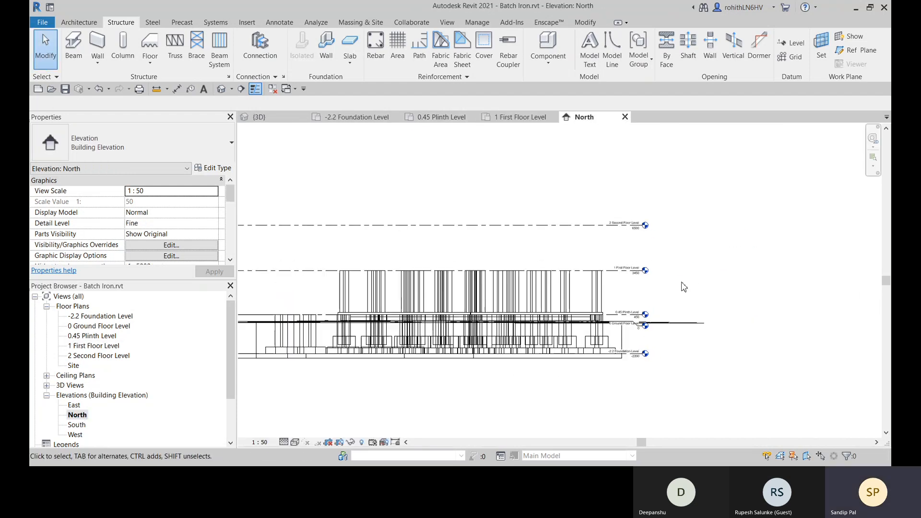
{"action": "left_click", "coordinate": [599, 273]}
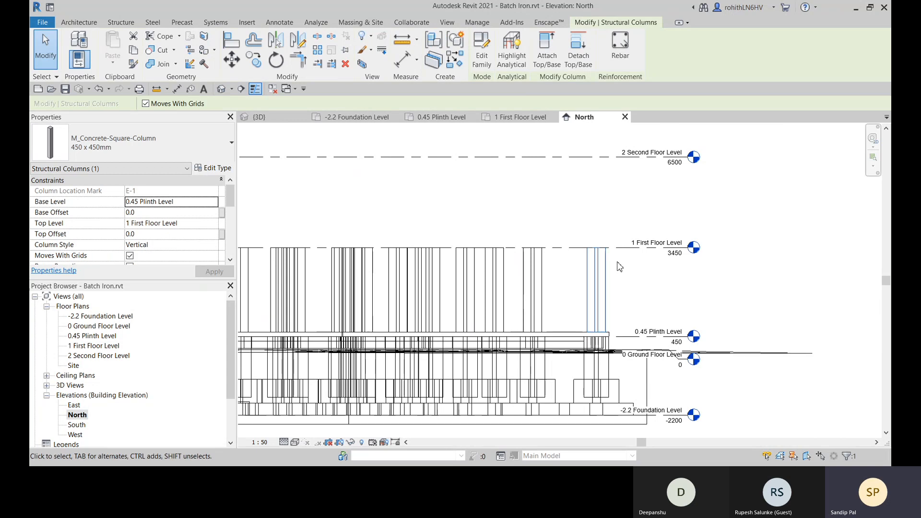
{"action": "left_click", "coordinate": [641, 272]}
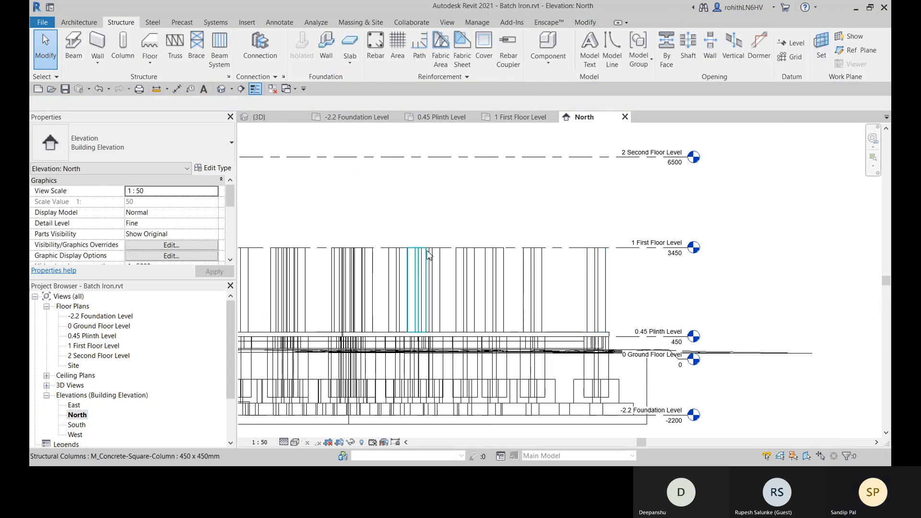
- Set the underlay's base level in the 1 First Floor Level plan to 0.45 Plinth Level
{"action": "left_click", "coordinate": [515, 120]}
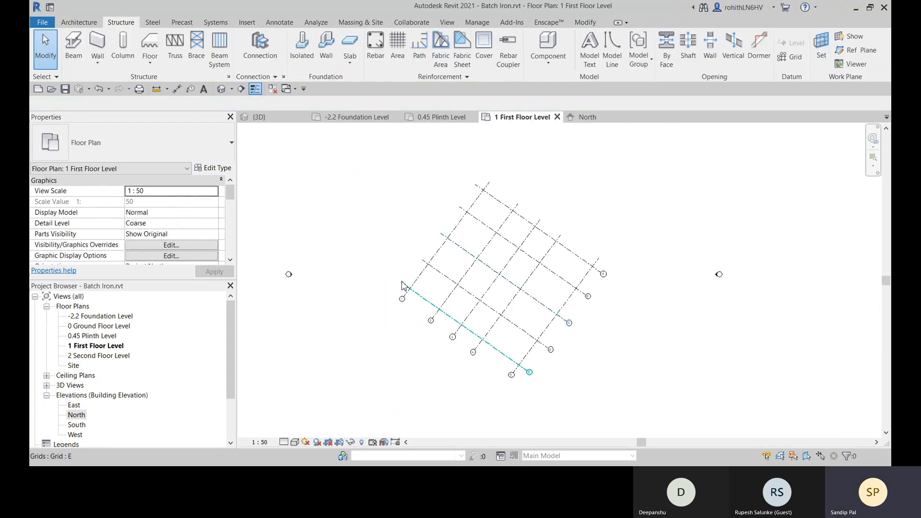
{"action": "scroll", "coordinate": [169, 233], "scroll_direction": "down", "scroll_amount": 4}
{"action": "scroll", "coordinate": [64, 247], "scroll_direction": "down", "scroll_amount": 1}
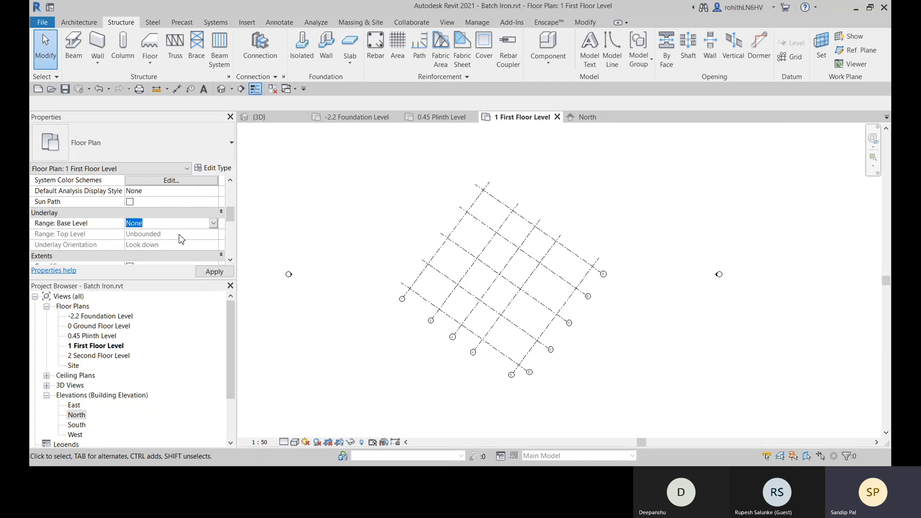
{"action": "left_click", "coordinate": [138, 263]}
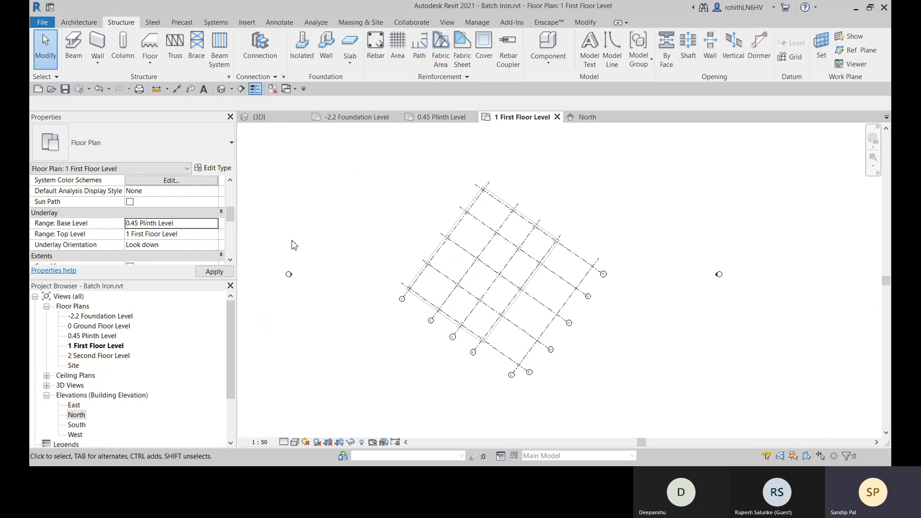
{"action": "scroll", "coordinate": [477, 254], "scroll_direction": "up", "scroll_amount": 4}
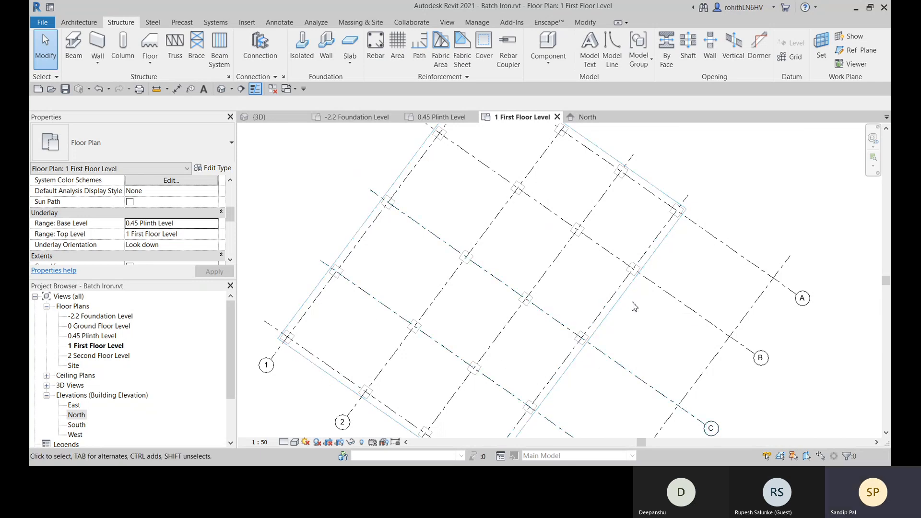
{"action": "scroll", "coordinate": [670, 271], "scroll_direction": "down", "scroll_amount": 5}
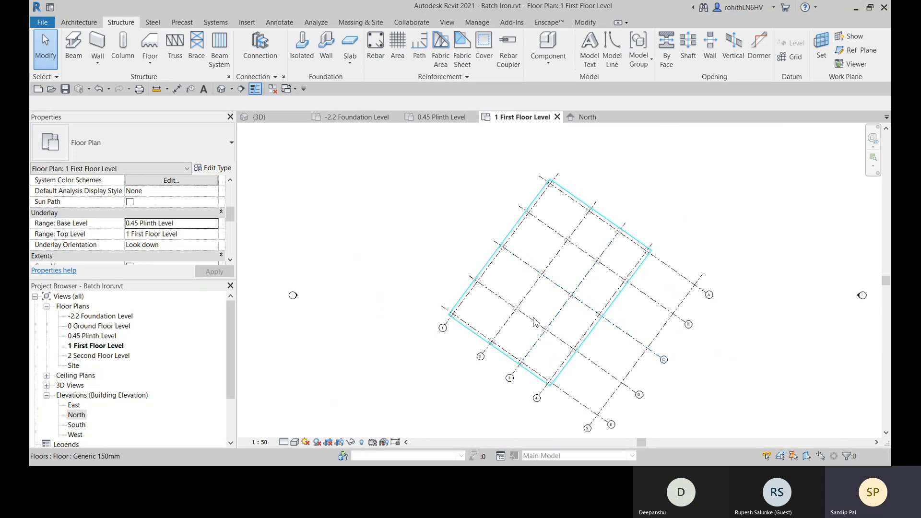
- Start a structural beam system boundary sketch in the 1 First Floor Level plan
{"action": "scroll", "coordinate": [538, 325], "scroll_direction": "up", "scroll_amount": 3}
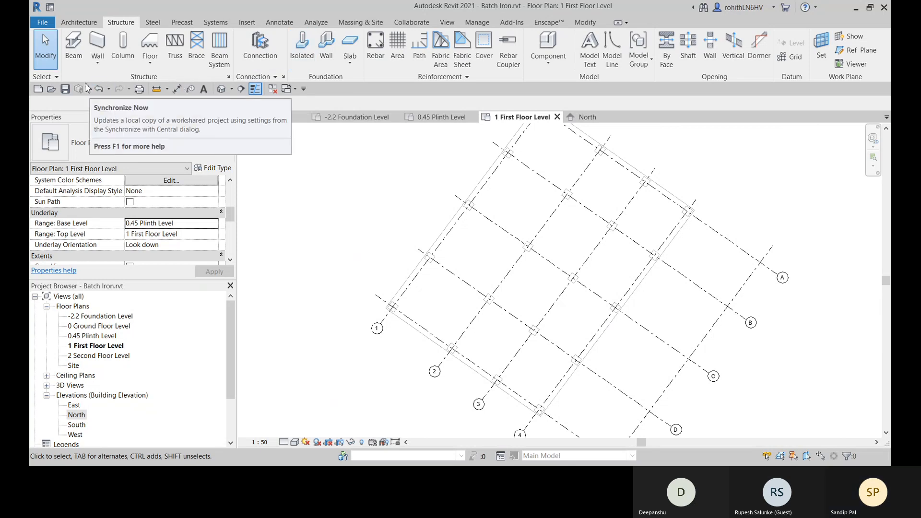
{"action": "left_click", "coordinate": [220, 57]}
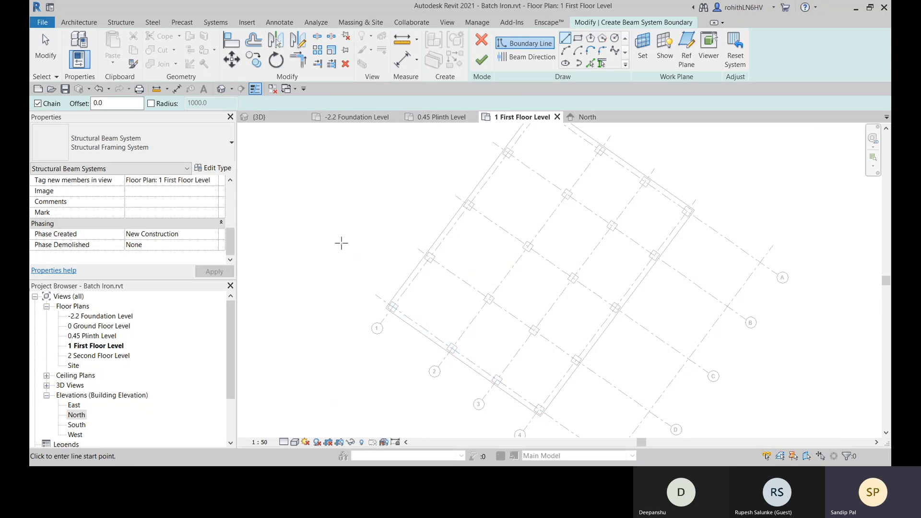
{"action": "left_click", "coordinate": [165, 148]}
{"action": "left_click", "coordinate": [165, 149]}
{"action": "left_click", "coordinate": [213, 168]}
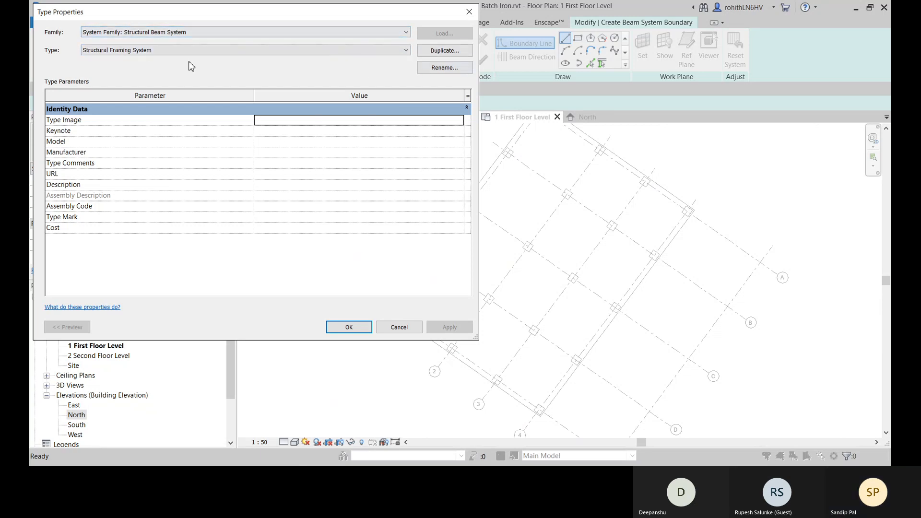
{"action": "left_click", "coordinate": [444, 50]}
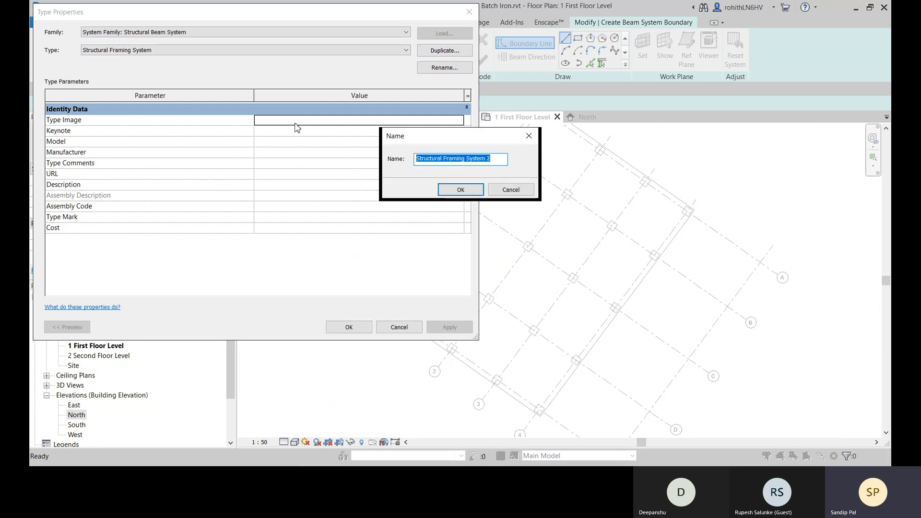
{"action": "left_click", "coordinate": [506, 190]}
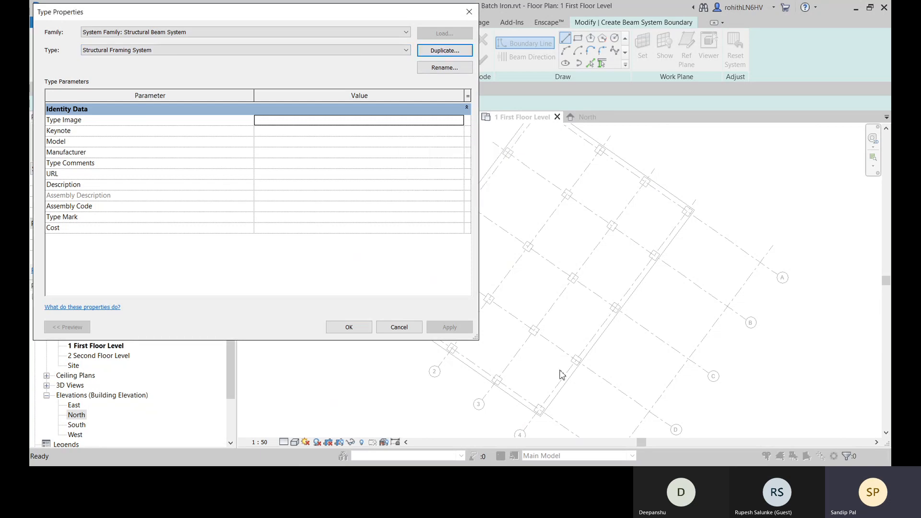
{"action": "left_click", "coordinate": [398, 327]}
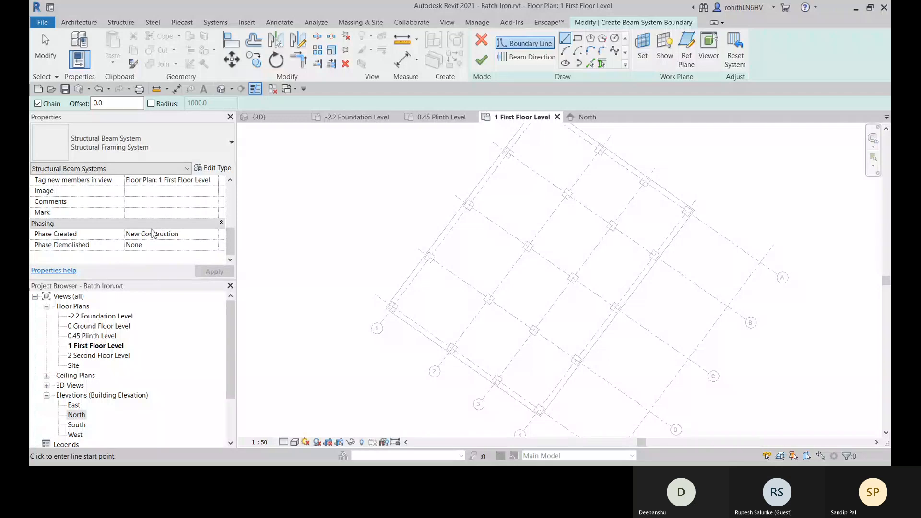
- Review the beam system's constraint, pattern and phasing properties and open its beam type for editing
{"action": "scroll", "coordinate": [140, 228], "scroll_direction": "up", "scroll_amount": 5}
{"action": "scroll", "coordinate": [121, 235], "scroll_direction": "down", "scroll_amount": 2}
{"action": "scroll", "coordinate": [121, 234], "scroll_direction": "up", "scroll_amount": 2}
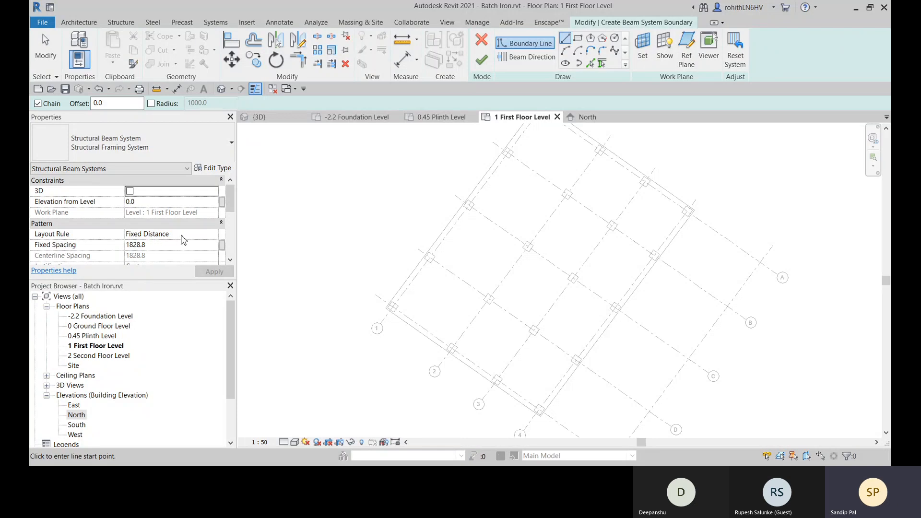
{"action": "scroll", "coordinate": [131, 250], "scroll_direction": "down", "scroll_amount": 2}
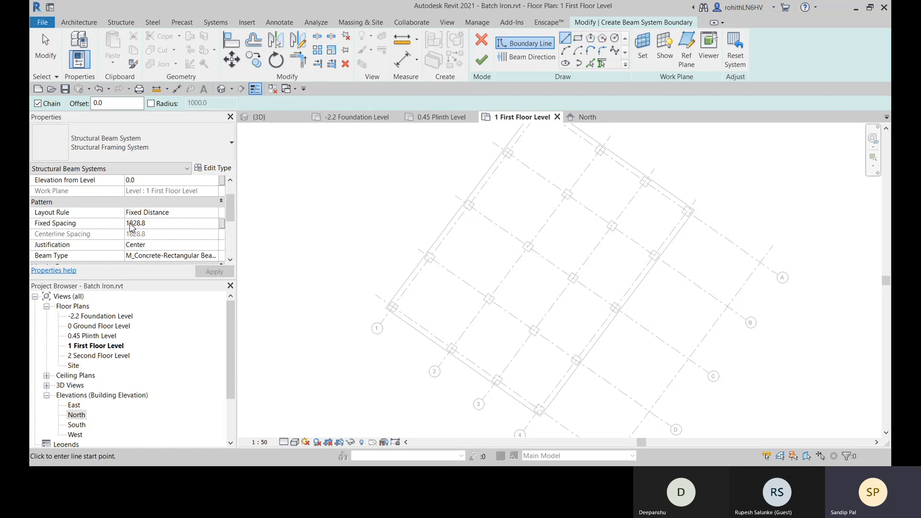
{"action": "scroll", "coordinate": [149, 248], "scroll_direction": "down", "scroll_amount": 4}
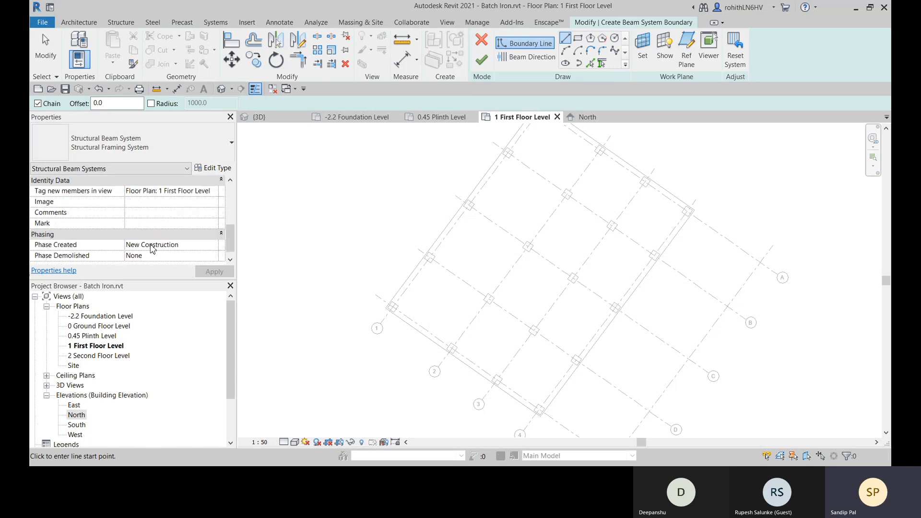
{"action": "scroll", "coordinate": [159, 220], "scroll_direction": "up", "scroll_amount": 1}
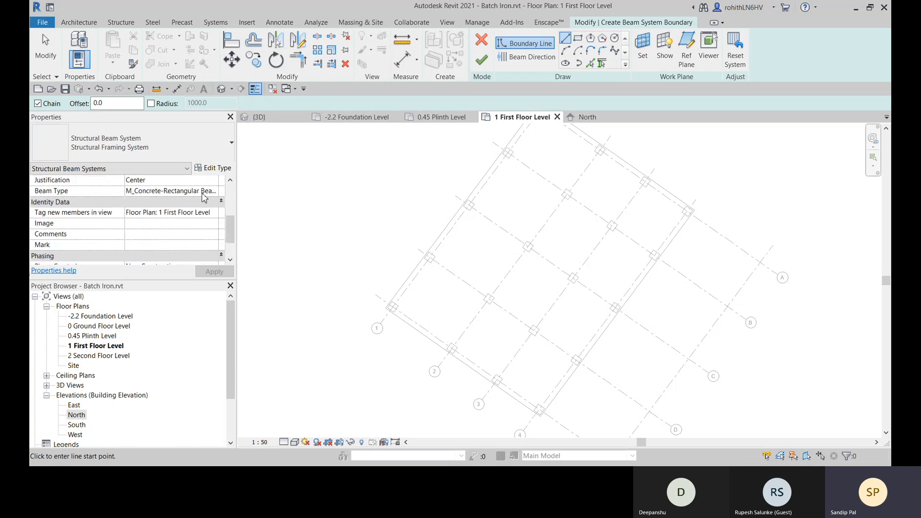
{"action": "left_click", "coordinate": [218, 192]}
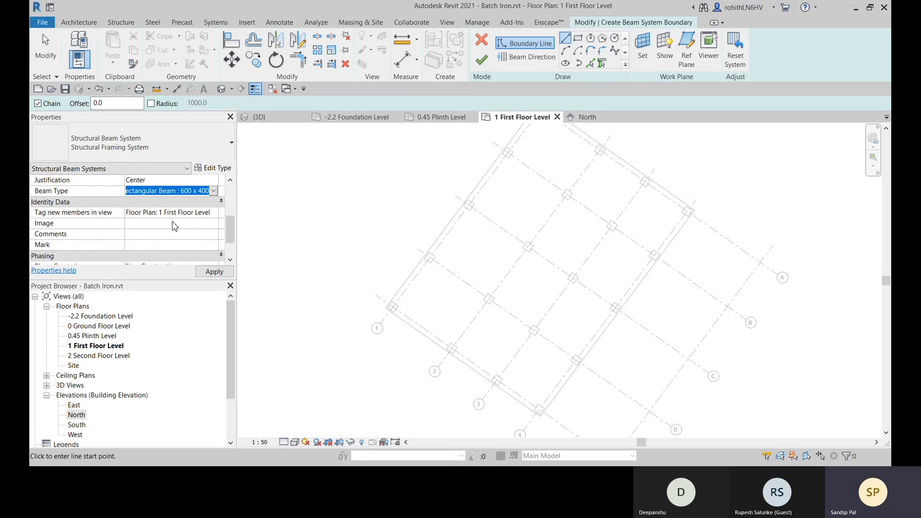
- Discard the unfinished structural beam system sketch in the 1 First Floor Level plan
{"action": "right_click", "coordinate": [275, 161]}
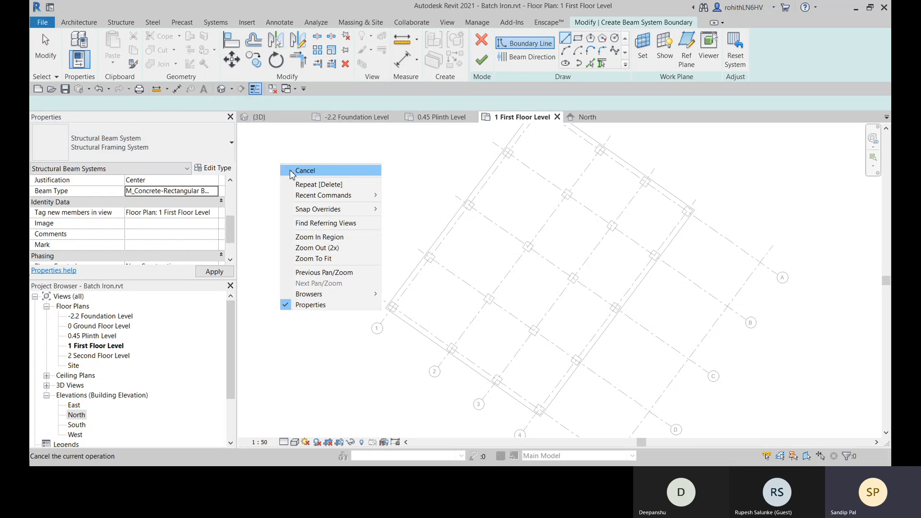
{"action": "left_click", "coordinate": [293, 172]}
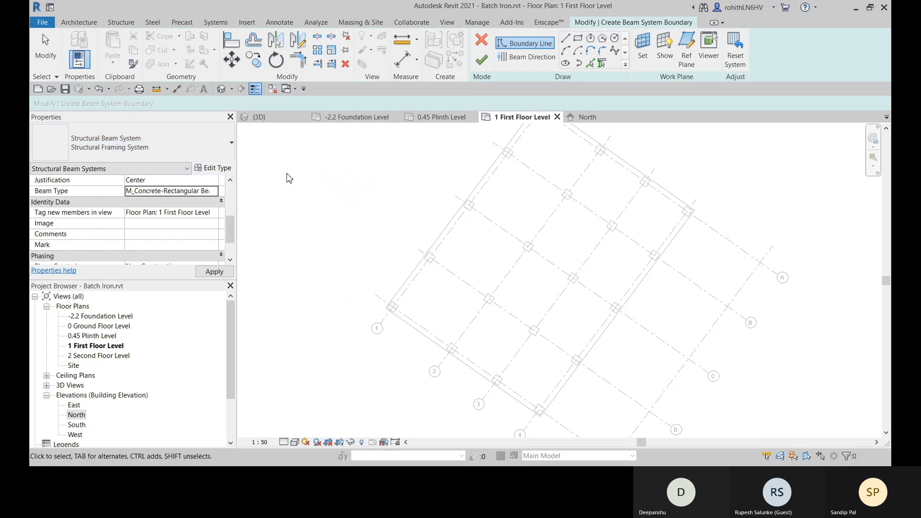
{"action": "left_click", "coordinate": [481, 39]}
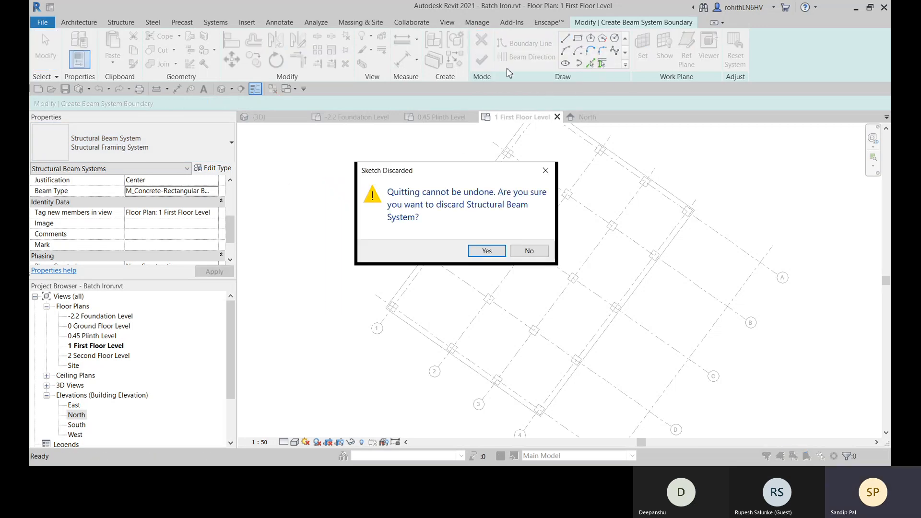
{"action": "left_click", "coordinate": [483, 253]}
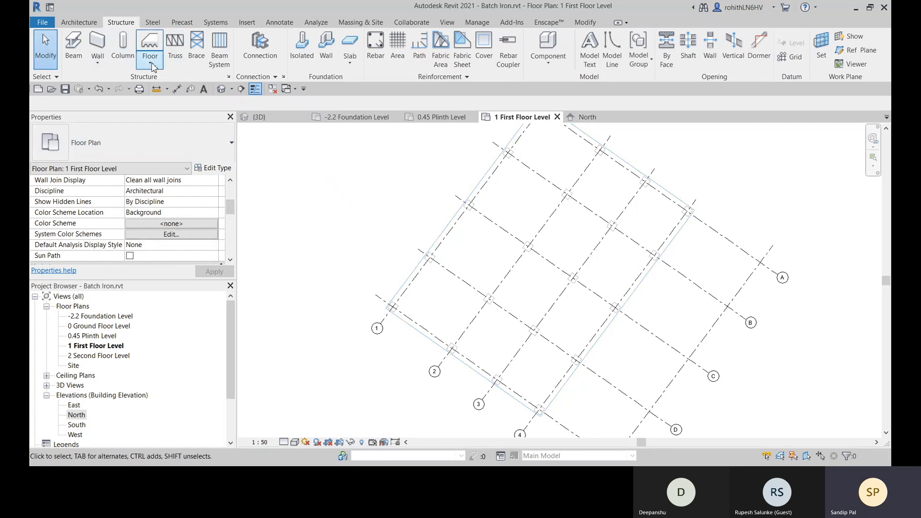
- Start a structural beam and duplicate the M_Concrete-Rectangular Beam 300 x 600mm type as 450 X 350
{"action": "left_click", "coordinate": [82, 62]}
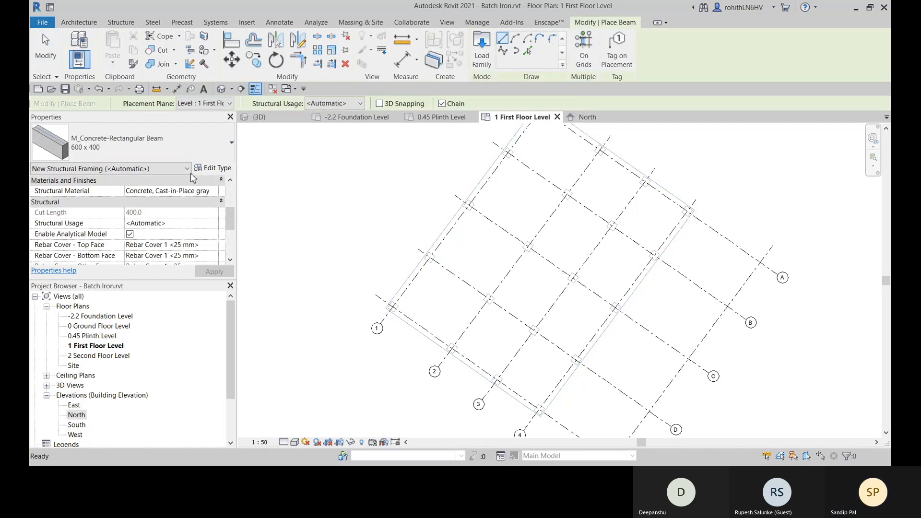
{"action": "left_click", "coordinate": [210, 158]}
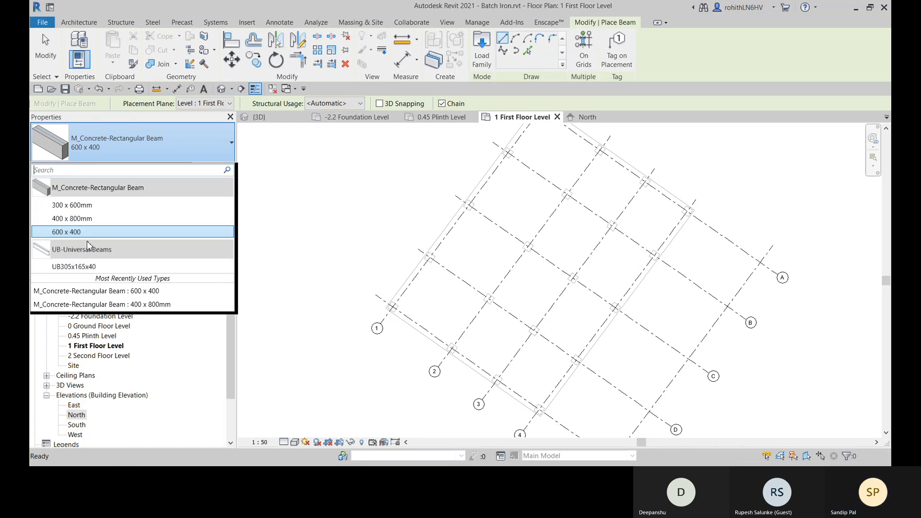
{"action": "left_click", "coordinate": [71, 206]}
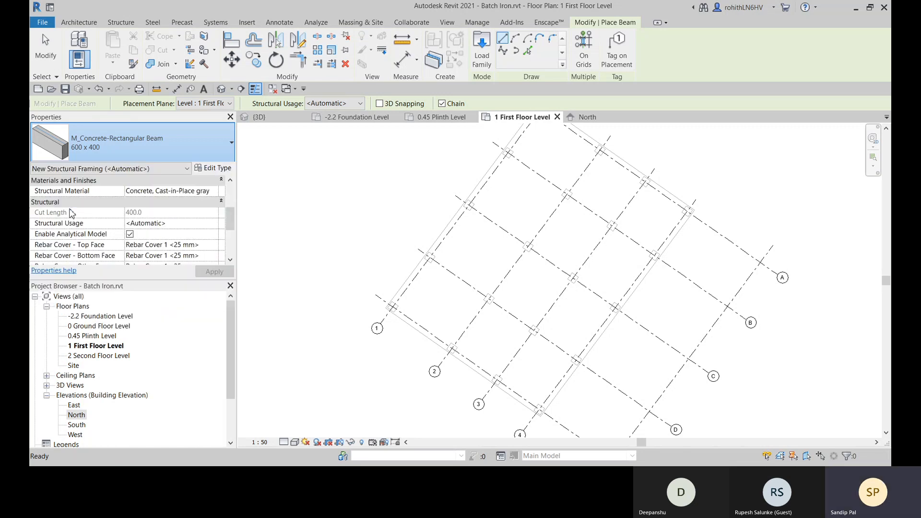
{"action": "left_click", "coordinate": [214, 169]}
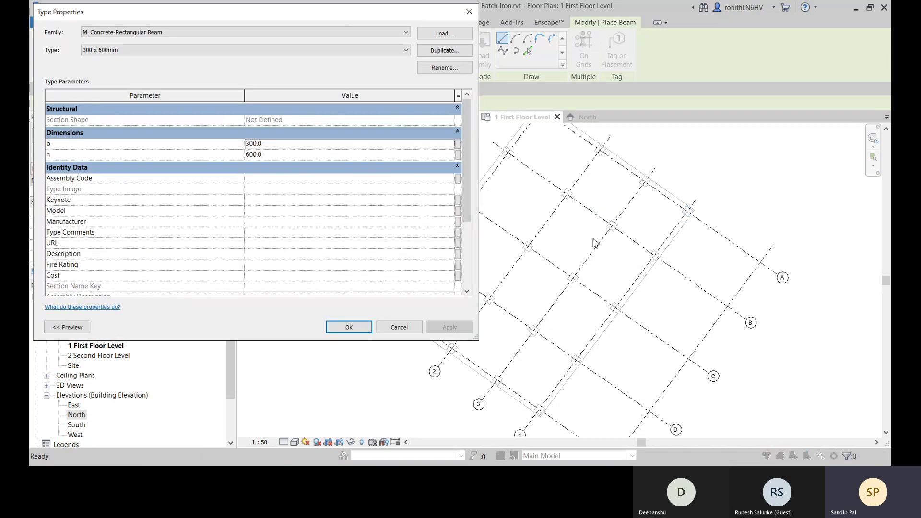
{"action": "left_click", "coordinate": [453, 50]}
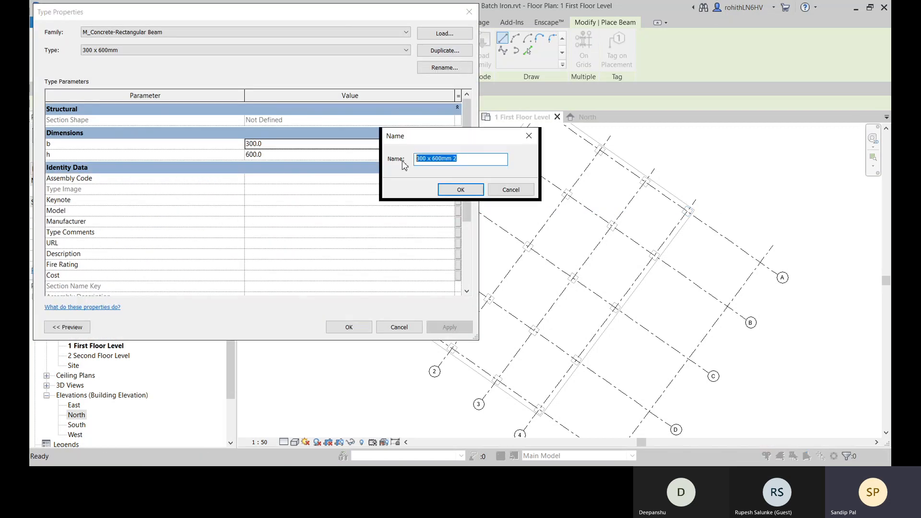
{"action": "type", "text": "450 X "}
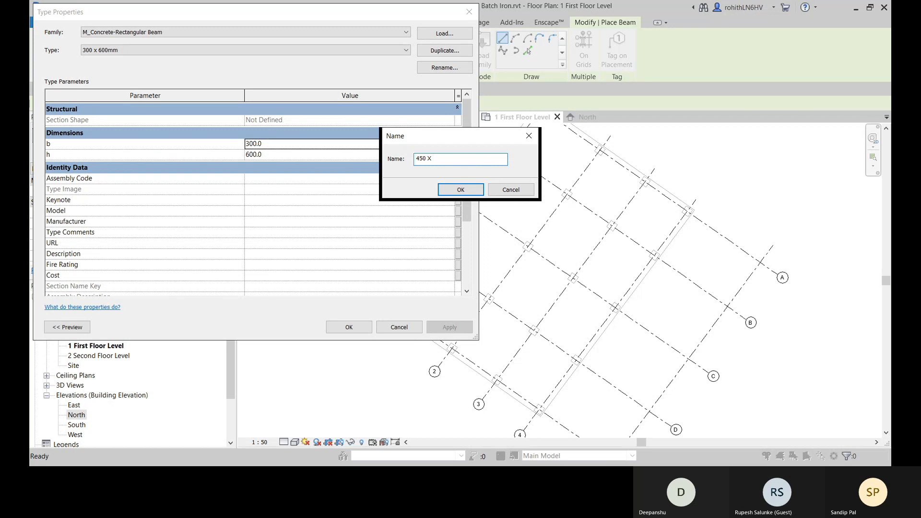
{"action": "type", "text": "350"}
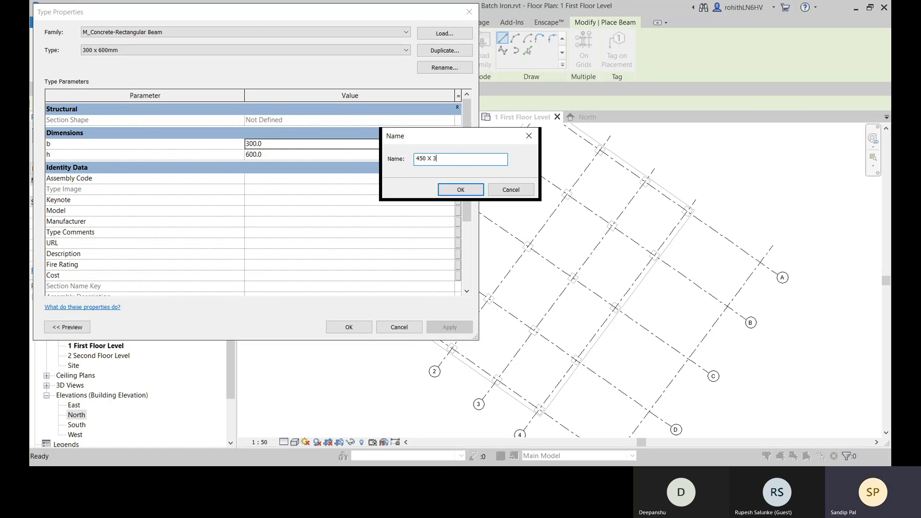
{"action": "left_click", "coordinate": [460, 189]}
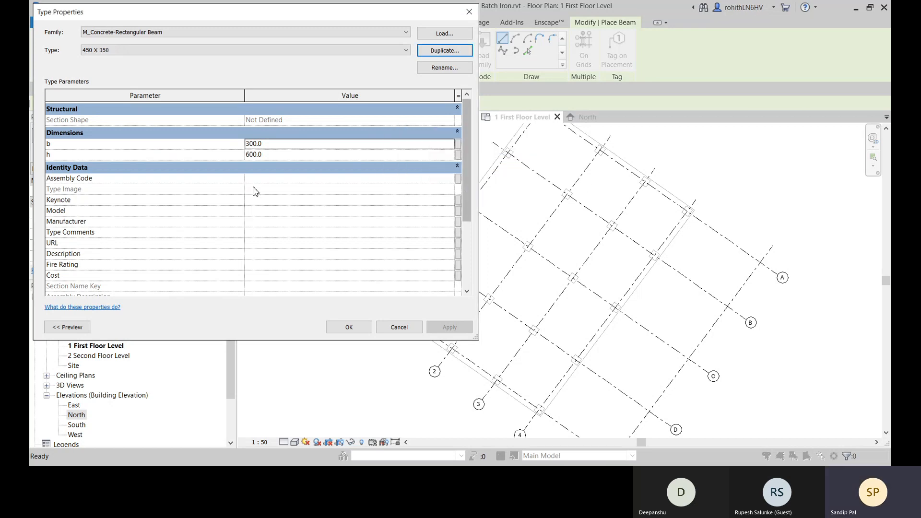
- Set the 450 X 350 beam type's b to 450 and h to 350, and leave beam placement
{"action": "left_click", "coordinate": [266, 144]}
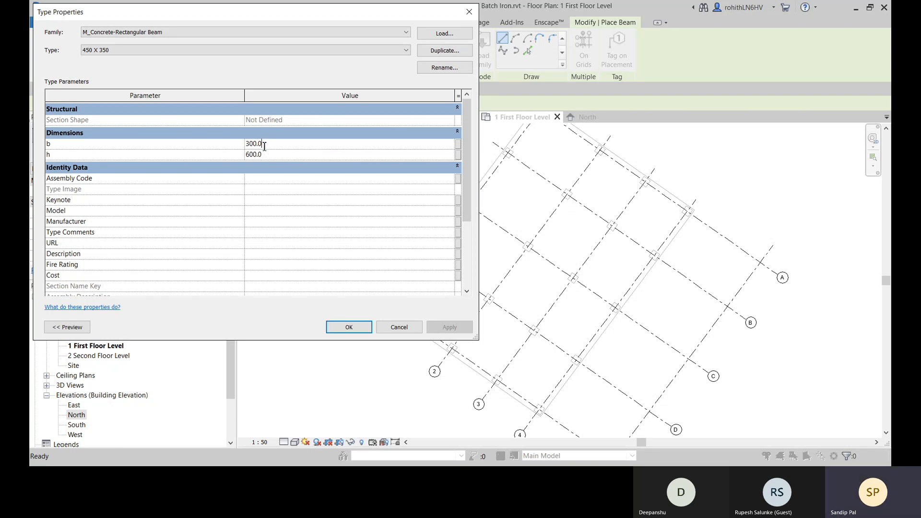
{"action": "left_click_drag", "start_coordinate": [264, 146], "coordinate": [235, 146]}
{"action": "type", "text": "450"}
{"action": "double_click", "coordinate": [277, 159]}
{"action": "type", "text": "350"}
{"action": "left_click", "coordinate": [353, 325]}
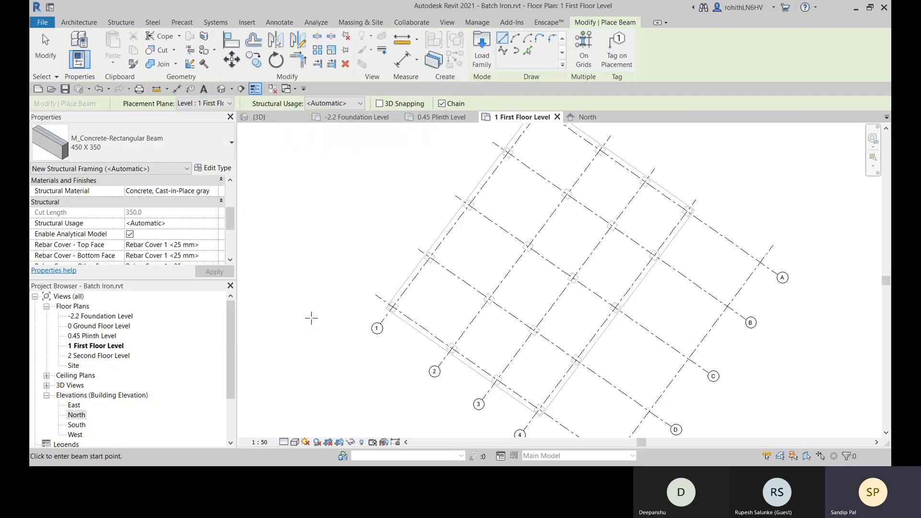
{"action": "right_click", "coordinate": [318, 180]}
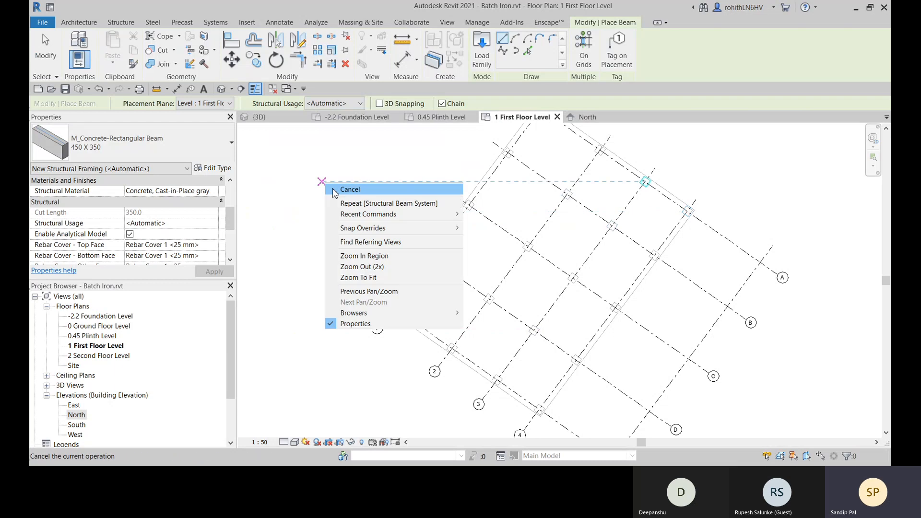
{"action": "left_click", "coordinate": [338, 190]}
{"action": "right_click", "coordinate": [322, 184]}
{"action": "left_click", "coordinate": [338, 192]}
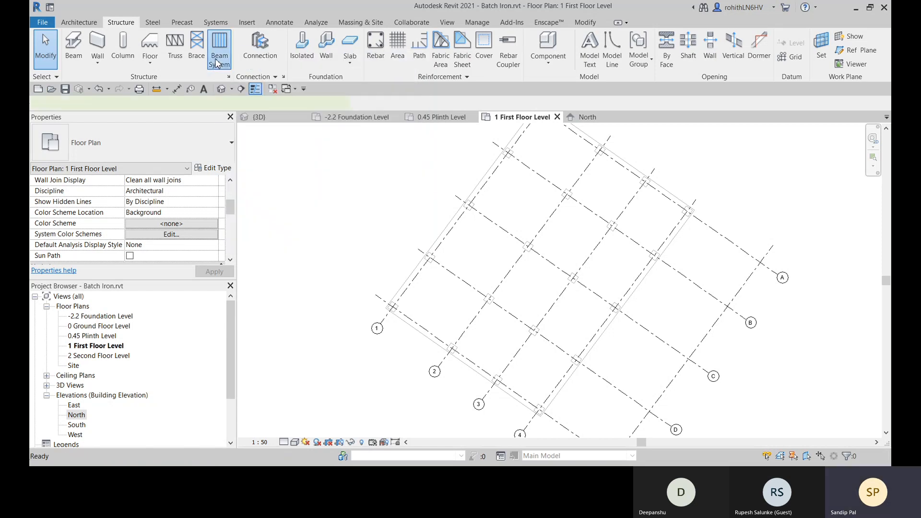
- Start a structural beam system and choose the M_Concrete-Rectangular Beam family for its beam type
{"action": "left_click", "coordinate": [217, 63]}
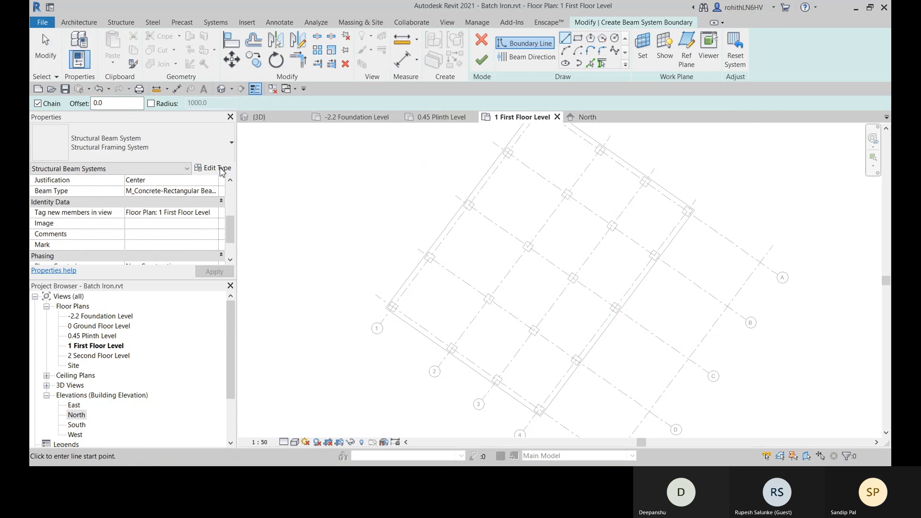
{"action": "left_click", "coordinate": [215, 192]}
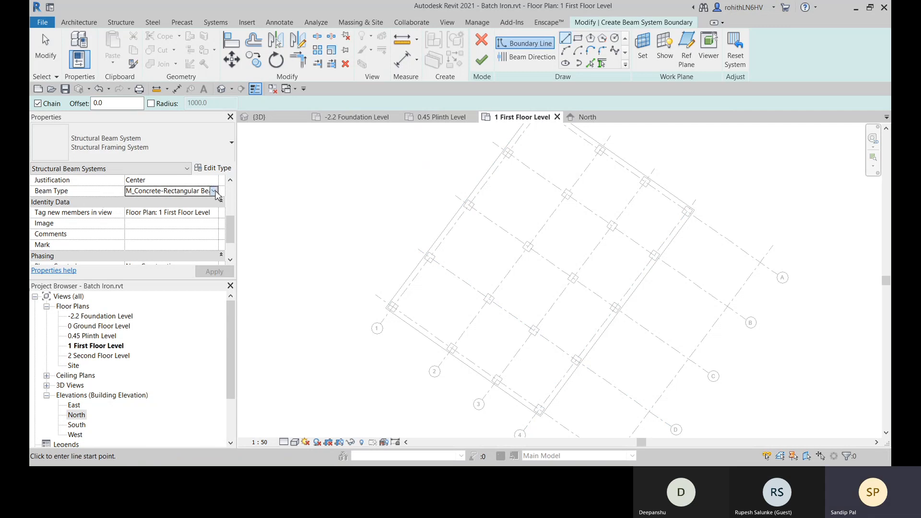
{"action": "left_click", "coordinate": [216, 191]}
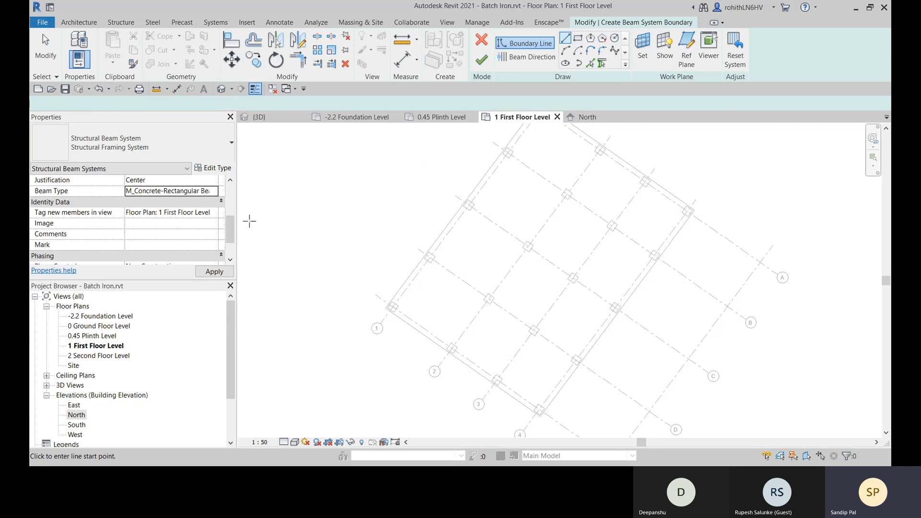
{"action": "scroll", "coordinate": [180, 258], "scroll_direction": "up", "scroll_amount": 1}
{"action": "scroll", "coordinate": [127, 252], "scroll_direction": "up", "scroll_amount": 2}
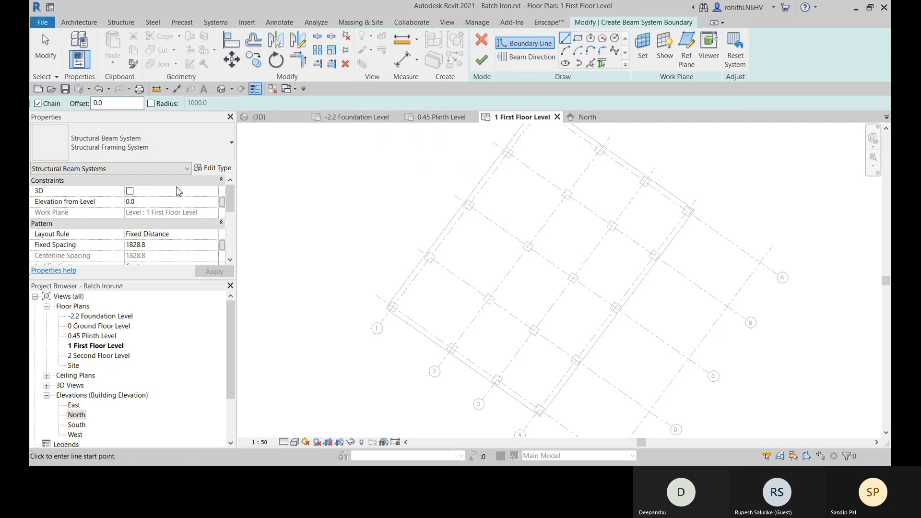
{"action": "middle_click_drag", "start_coordinate": [506, 178], "coordinate": [495, 205]}
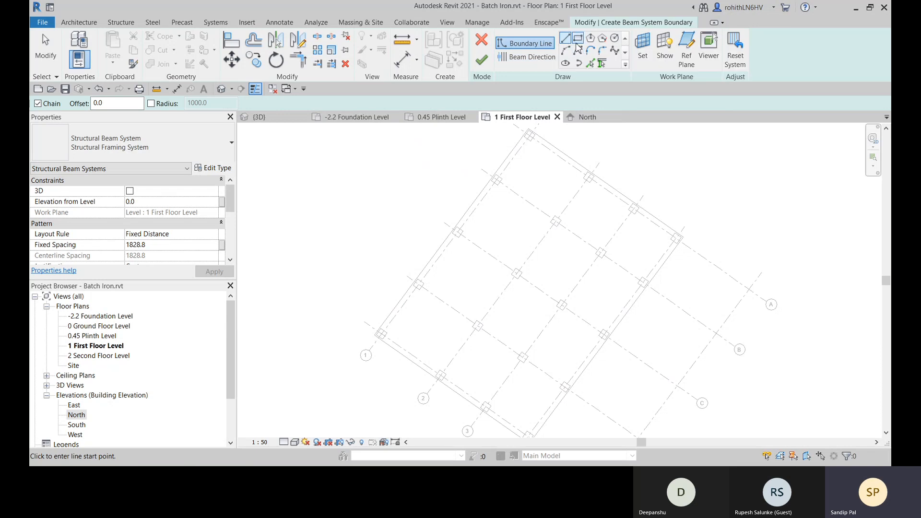
- Create the beam system boundary by picking outer grid lines 1, E, 4 and A
{"action": "left_click", "coordinate": [591, 64]}
{"action": "left_click", "coordinate": [514, 166]}
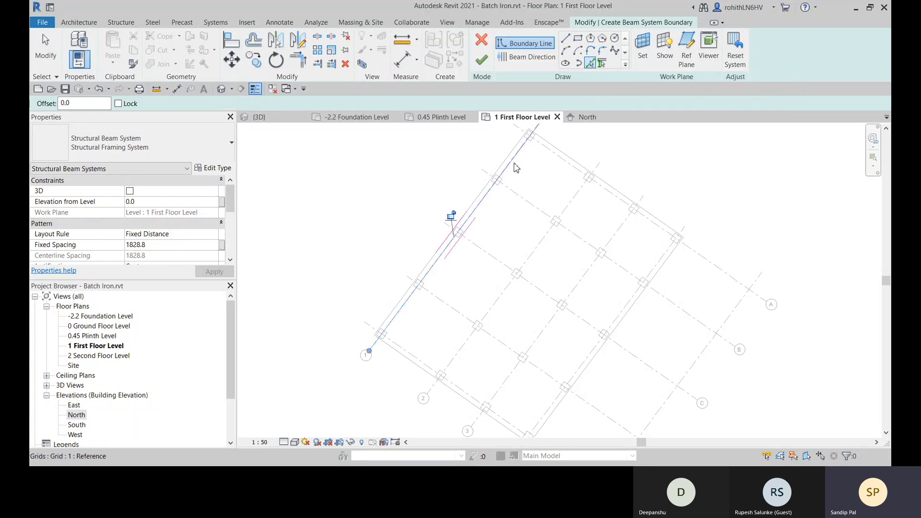
{"action": "middle_click_drag", "start_coordinate": [530, 248], "coordinate": [543, 228]}
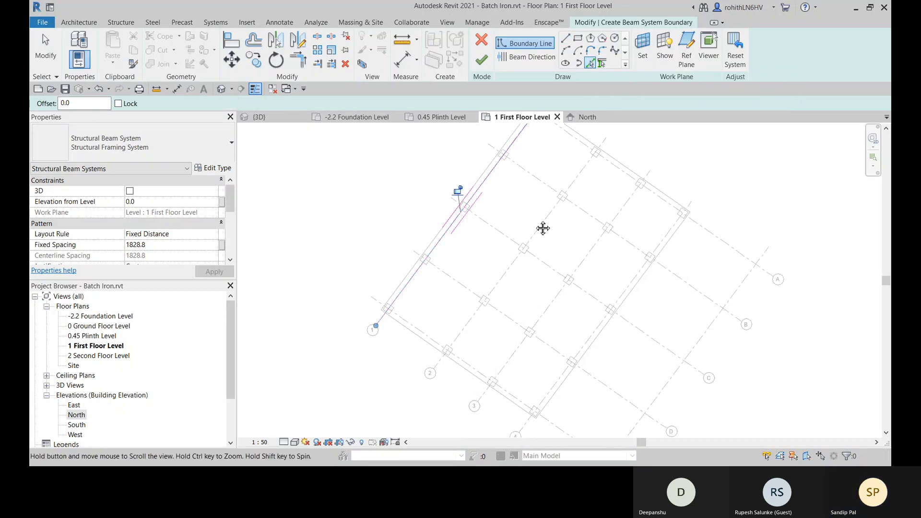
{"action": "left_click", "coordinate": [424, 337]}
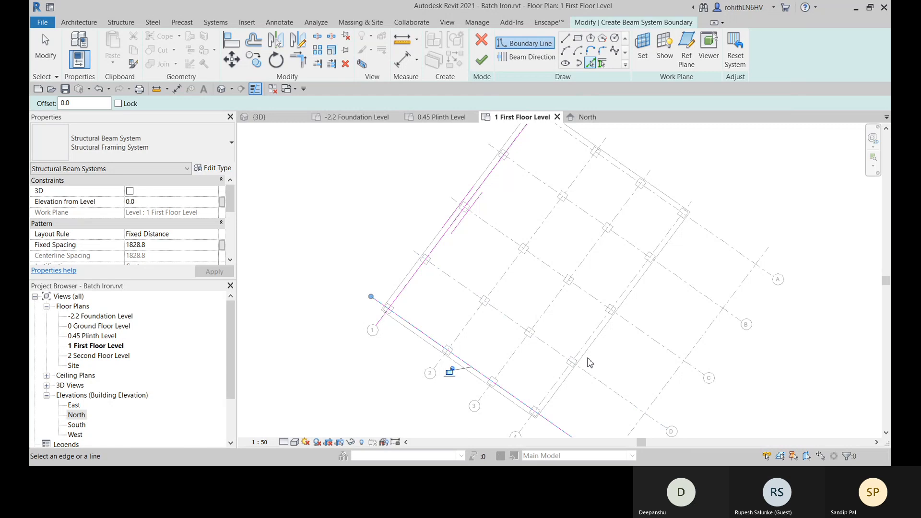
{"action": "left_click", "coordinate": [565, 376]}
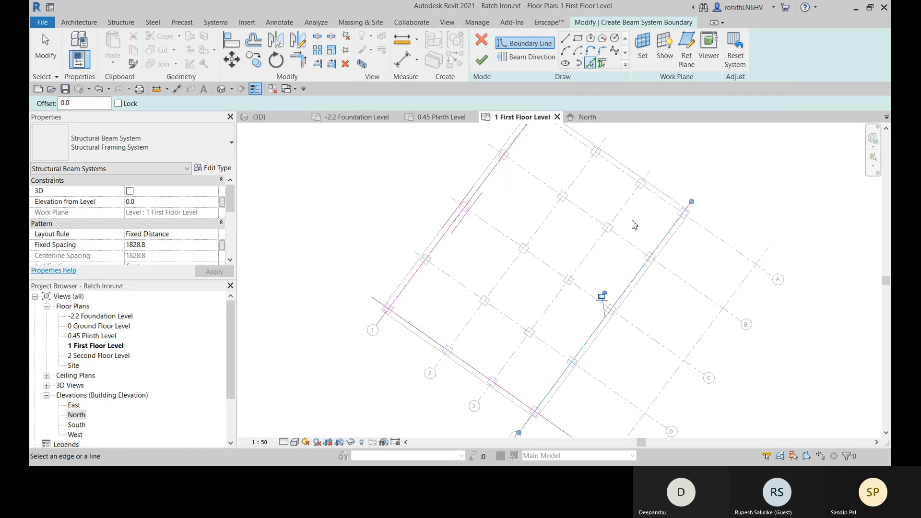
{"action": "left_click", "coordinate": [650, 193]}
- Trim the four boundary lines into a closed rectangle at the outer corner columns and finish the beam system
{"action": "middle_click_drag", "start_coordinate": [599, 229], "coordinate": [590, 251]}
{"action": "left_click", "coordinate": [302, 67]}
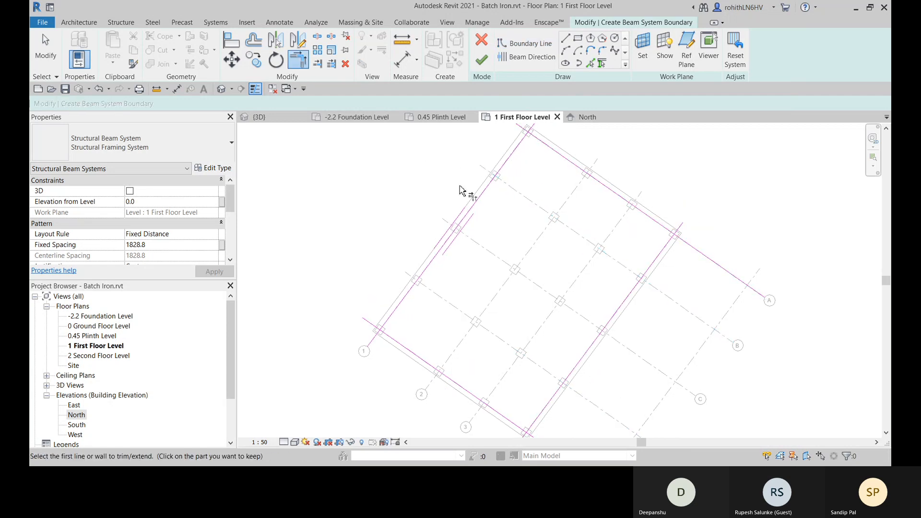
{"action": "left_click", "coordinate": [475, 197]}
{"action": "left_click", "coordinate": [554, 150]}
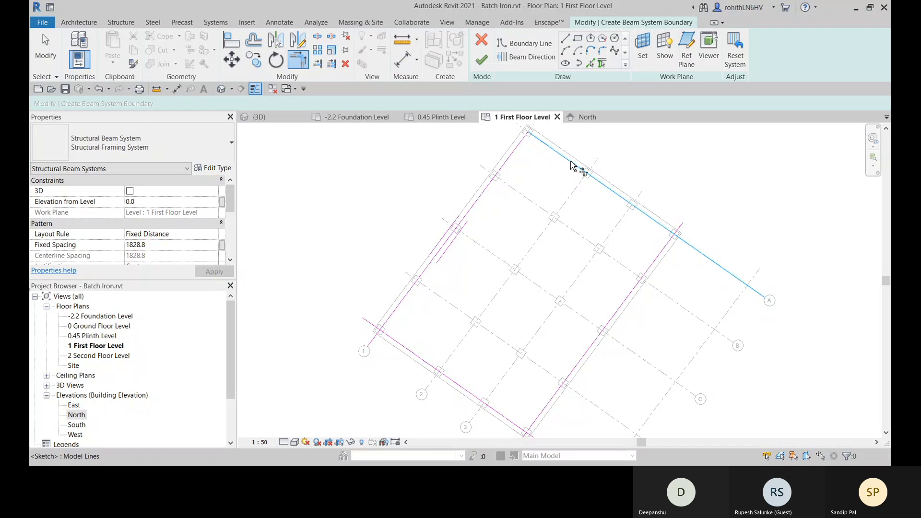
{"action": "left_click", "coordinate": [570, 160]}
{"action": "left_click", "coordinate": [675, 246]}
{"action": "left_click", "coordinate": [604, 330]}
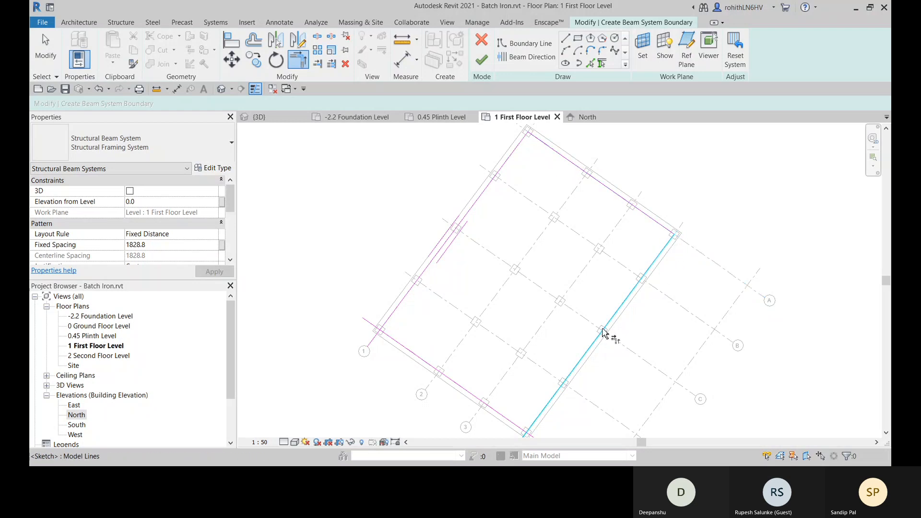
{"action": "left_click", "coordinate": [508, 421]}
{"action": "left_click", "coordinate": [411, 354]}
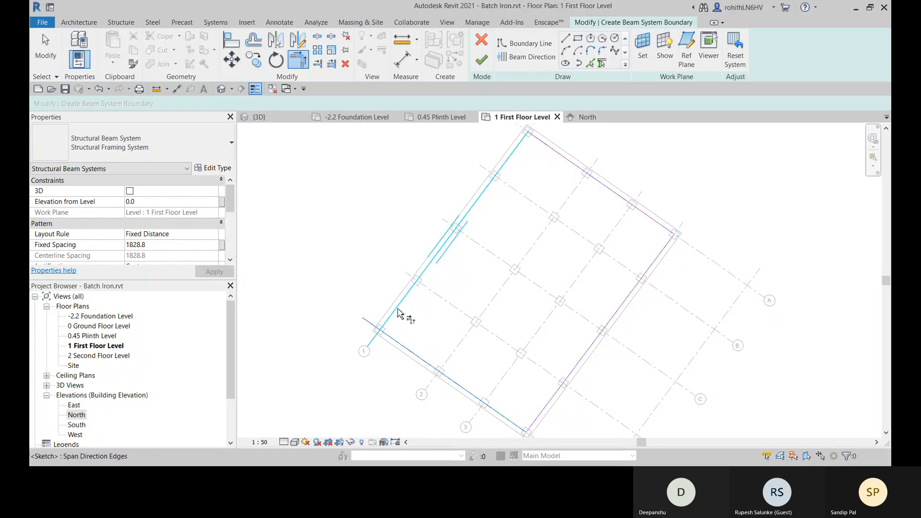
{"action": "left_click", "coordinate": [401, 313]}
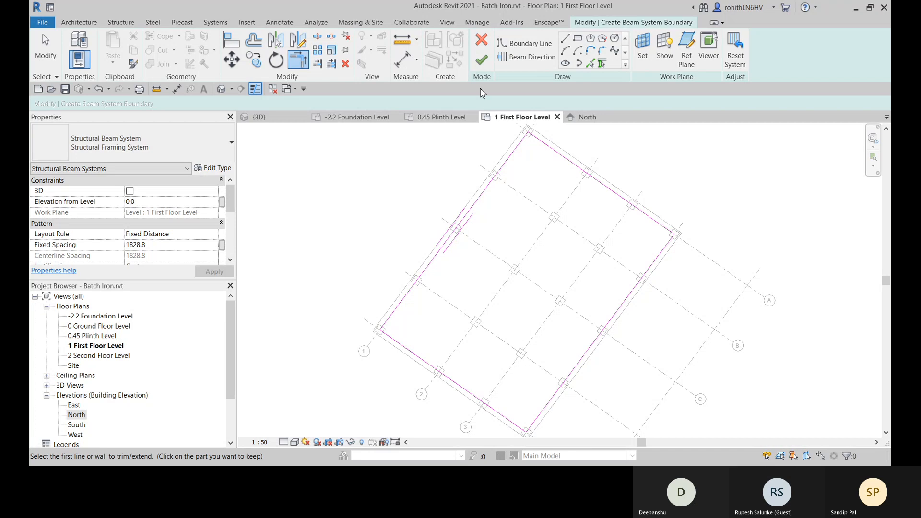
{"action": "left_click", "coordinate": [483, 66]}
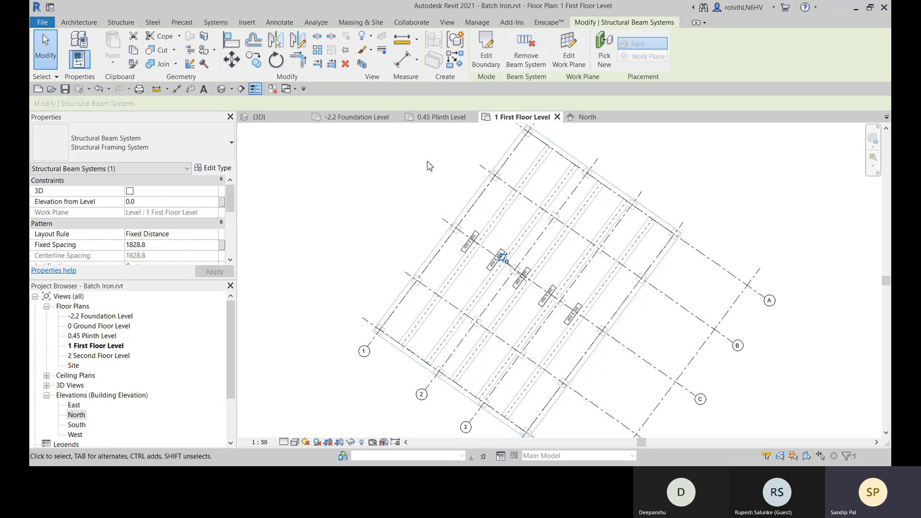
- Open the 3D view and examine how the first floor beams sit relative to the columns from several angles
{"action": "left_click", "coordinate": [268, 120]}
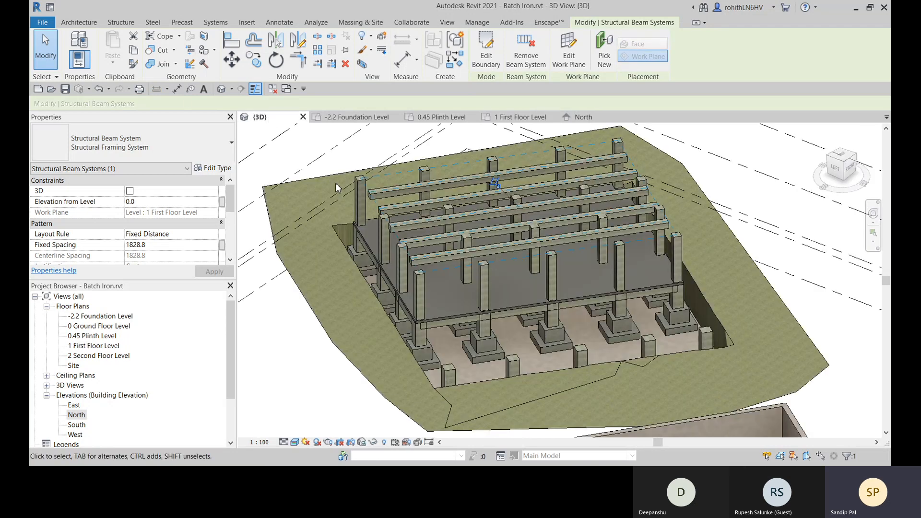
{"action": "middle_click_drag", "start_coordinate": [336, 188], "coordinate": [486, 330], "text": "shift"}
{"action": "middle_click_drag", "start_coordinate": [497, 359], "coordinate": [502, 315], "text": "shift"}
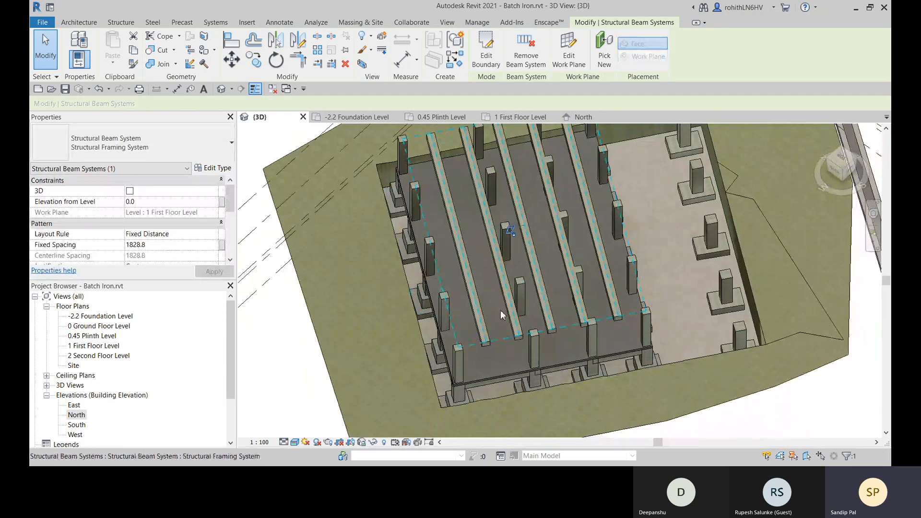
{"action": "mouse_move", "coordinate": [555, 324]}
{"action": "middle_mouse_down", "text": "shift"}
{"action": "mouse_move", "coordinate": [503, 268]}
{"action": "mouse_move", "coordinate": [450, 283]}
{"action": "middle_mouse_up", "text": "shift"}
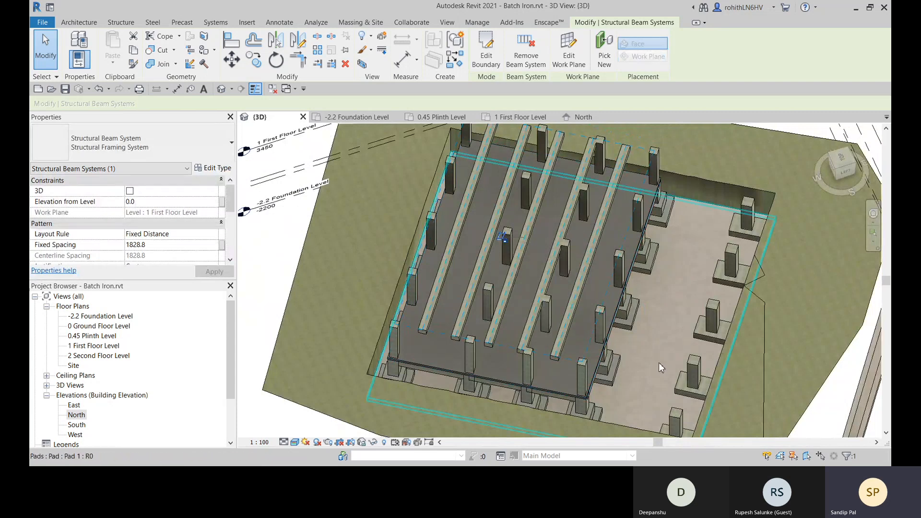
{"action": "middle_click_drag", "start_coordinate": [659, 361], "coordinate": [512, 298], "text": "shift"}
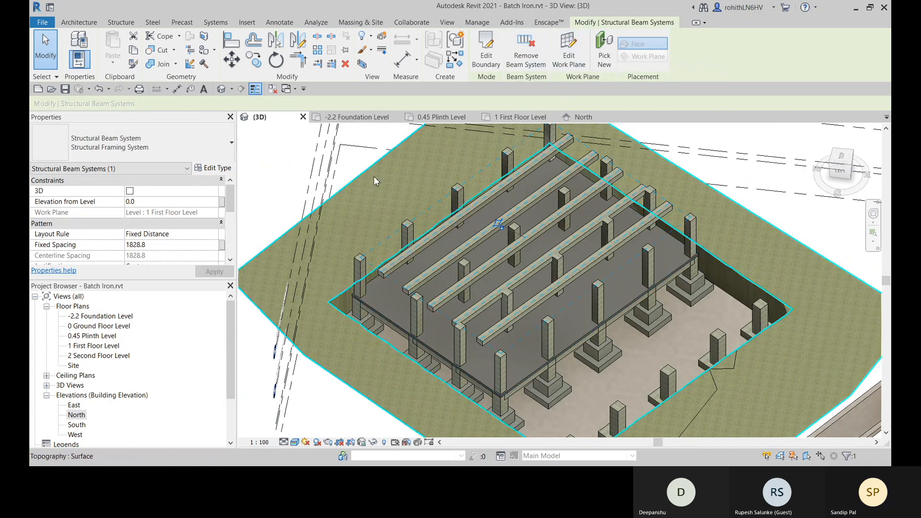
- Align the outermost first floor beam's side face with the outer face of the columns along that edge
{"action": "key", "text": "Escape"}
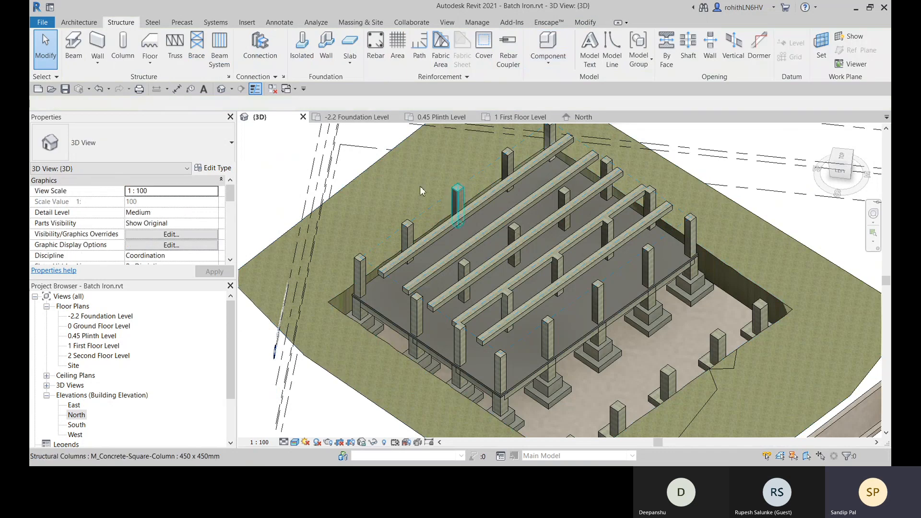
{"action": "left_click", "coordinate": [446, 229]}
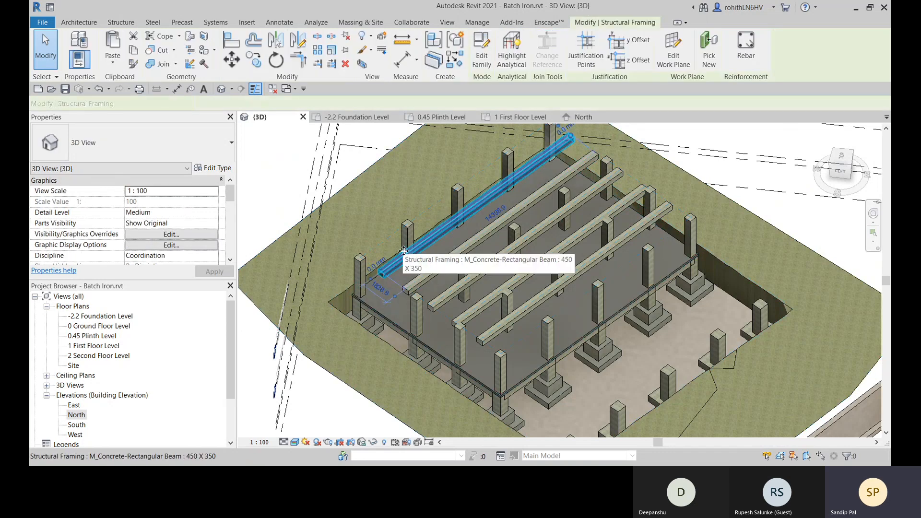
{"action": "middle_click_drag", "start_coordinate": [445, 277], "coordinate": [496, 332], "text": "shift"}
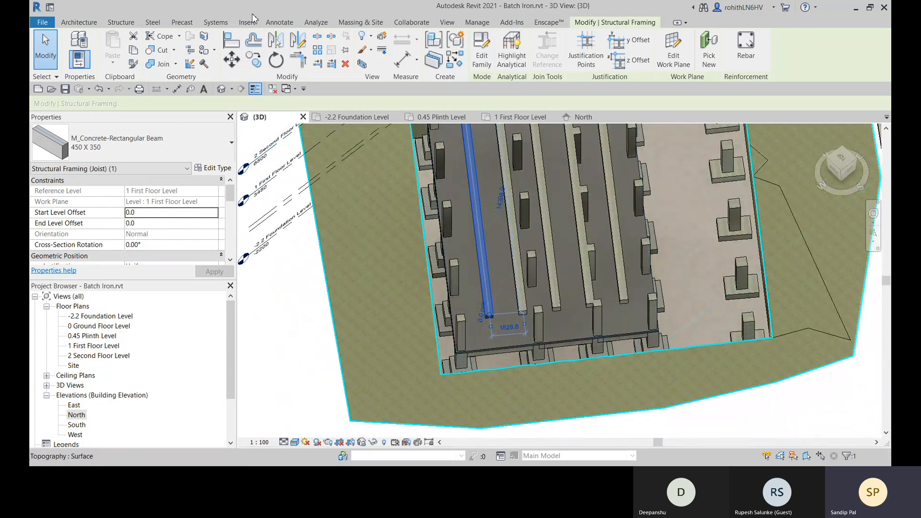
{"action": "left_click", "coordinate": [236, 48]}
{"action": "middle_click_drag", "start_coordinate": [462, 329], "coordinate": [527, 259], "text": "shift"}
{"action": "scroll", "coordinate": [526, 264], "scroll_direction": "up", "scroll_amount": 3}
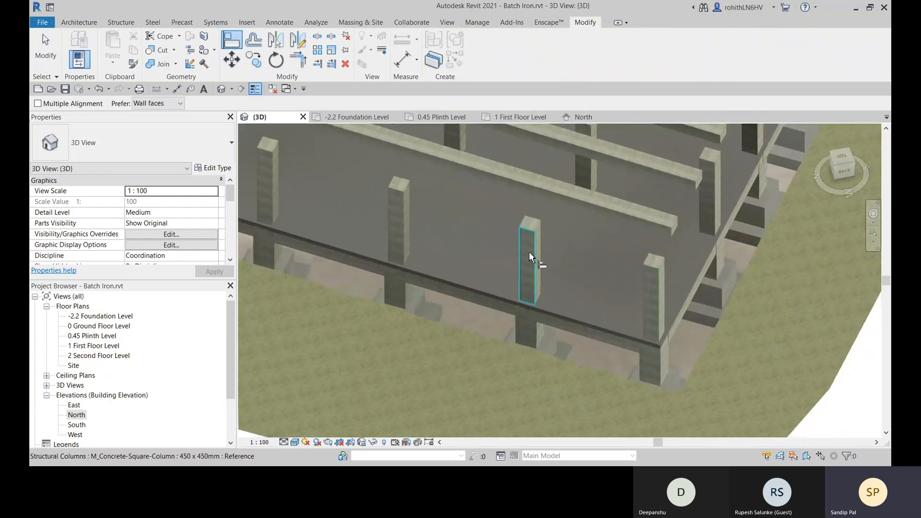
{"action": "left_click", "coordinate": [527, 264]}
{"action": "left_click", "coordinate": [574, 209]}
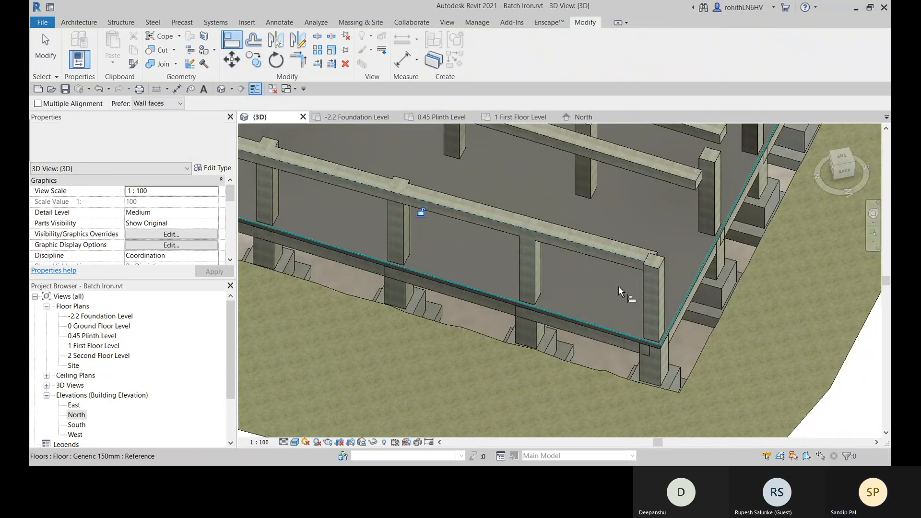
- Align the next first floor beam's side face with the face of the end column in the second column row
{"action": "middle_click_drag", "start_coordinate": [629, 288], "coordinate": [428, 308], "text": "shift"}
{"action": "scroll", "coordinate": [433, 312], "scroll_direction": "down", "scroll_amount": 2}
{"action": "middle_click_drag", "start_coordinate": [502, 341], "coordinate": [425, 444], "text": "shift"}
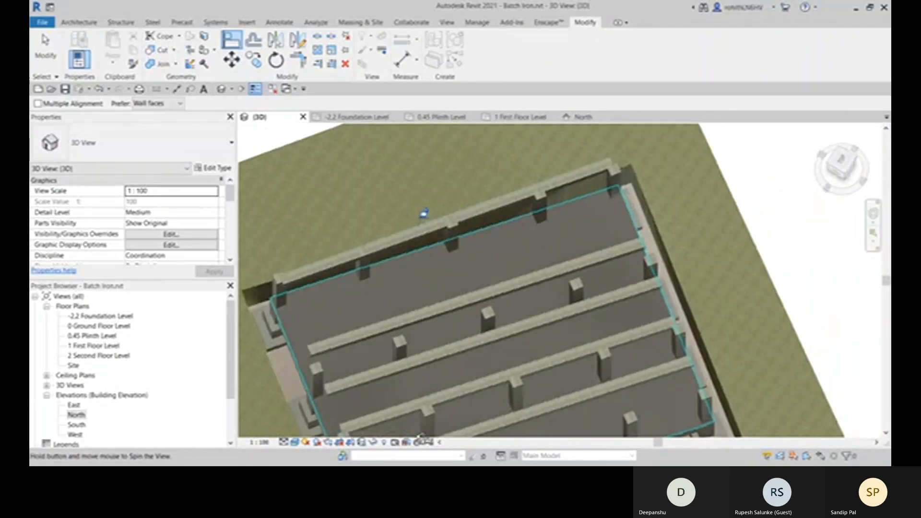
{"action": "middle_click_drag", "start_coordinate": [476, 356], "coordinate": [503, 325]}
{"action": "scroll", "coordinate": [582, 240], "scroll_direction": "up", "scroll_amount": 6}
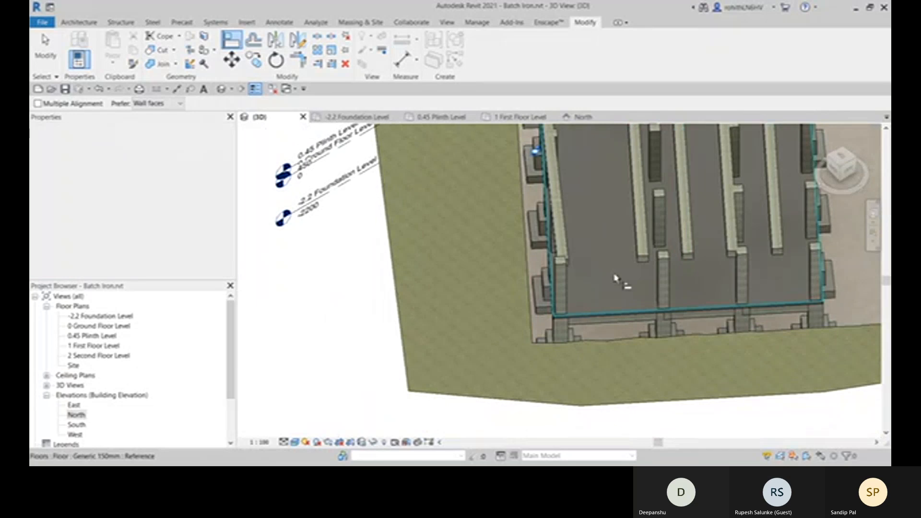
{"action": "scroll", "coordinate": [664, 259], "scroll_direction": "up", "scroll_amount": 2}
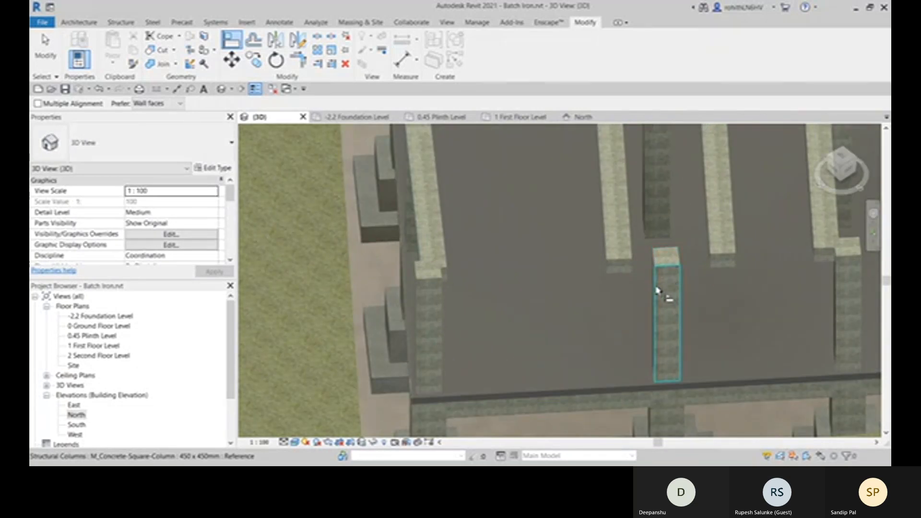
{"action": "middle_click_drag", "start_coordinate": [642, 286], "coordinate": [595, 316]}
{"action": "scroll", "coordinate": [534, 343], "scroll_direction": "down", "scroll_amount": 2}
{"action": "scroll", "coordinate": [546, 325], "scroll_direction": "down", "scroll_amount": 2}
{"action": "scroll", "coordinate": [546, 341], "scroll_direction": "up", "scroll_amount": 1}
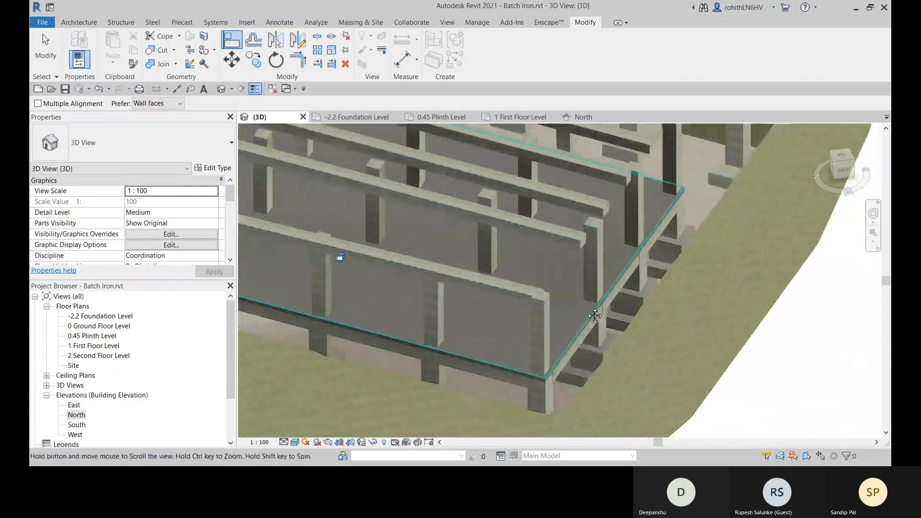
{"action": "left_click", "coordinate": [592, 260]}
{"action": "left_click", "coordinate": [571, 247]}
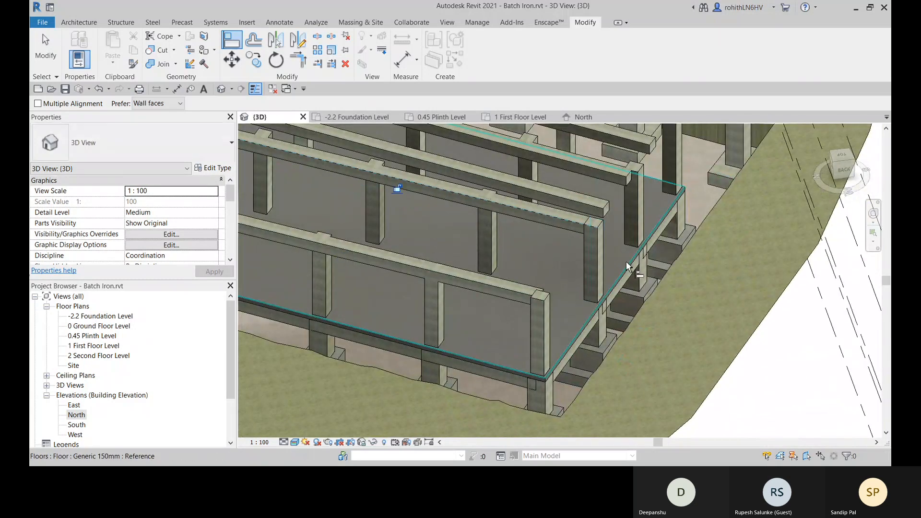
- Align the second-row beam with the column at its opposite end, unjoining the joined elements
{"action": "middle_click_drag", "start_coordinate": [629, 267], "coordinate": [485, 362], "text": "shift"}
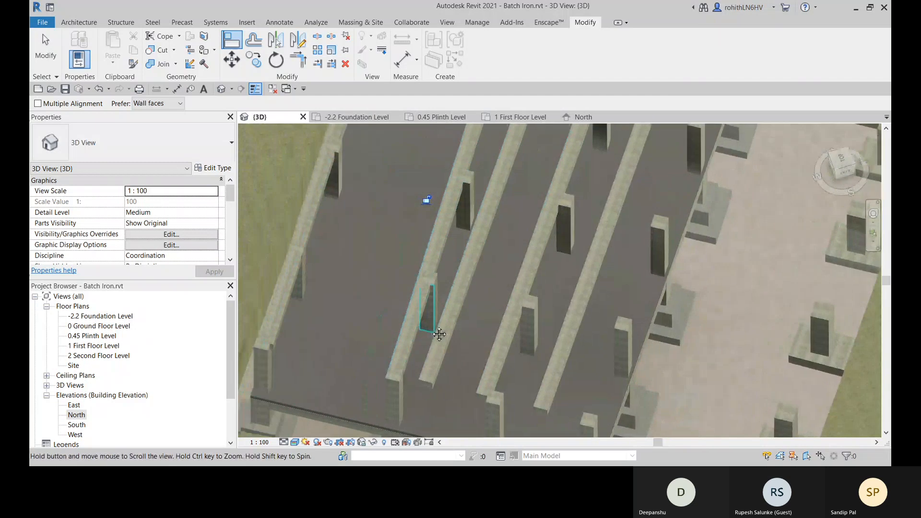
{"action": "scroll", "coordinate": [396, 379], "scroll_direction": "up", "scroll_amount": 5}
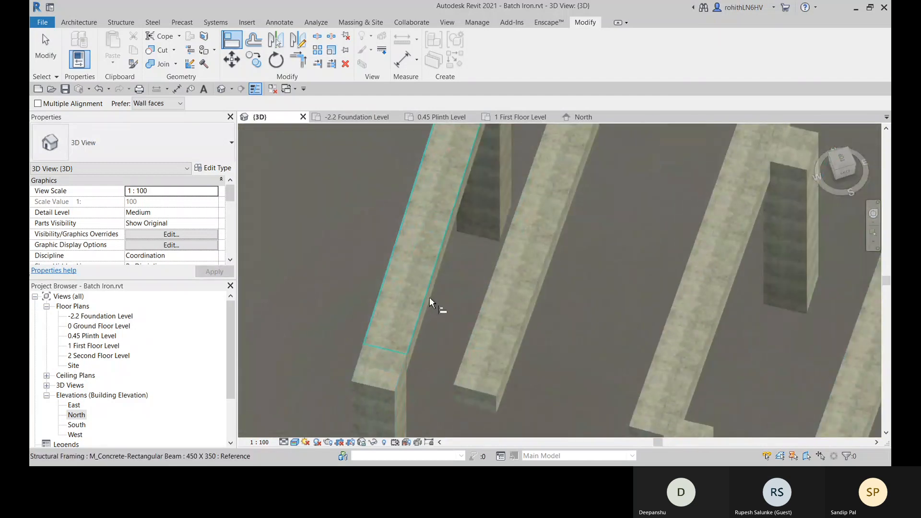
{"action": "middle_click_drag", "start_coordinate": [442, 307], "coordinate": [422, 376], "text": "shift"}
{"action": "scroll", "coordinate": [346, 329], "scroll_direction": "down", "scroll_amount": 3}
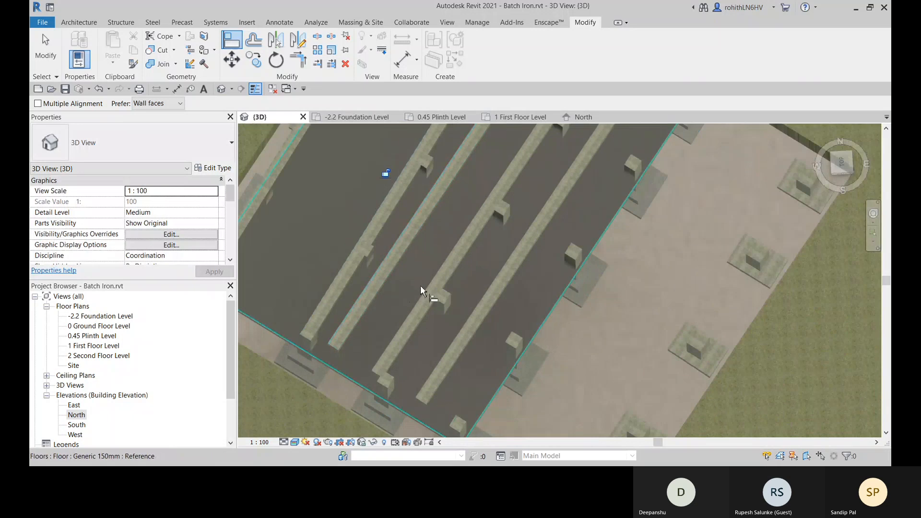
{"action": "middle_click_drag", "start_coordinate": [422, 291], "coordinate": [611, 356], "text": "shift"}
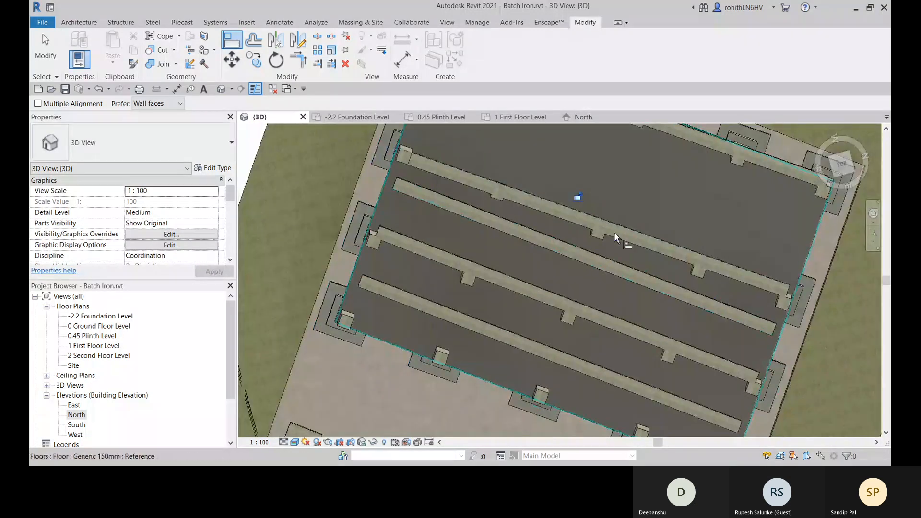
{"action": "middle_click_drag", "start_coordinate": [698, 249], "coordinate": [601, 286], "text": "shift"}
{"action": "scroll", "coordinate": [600, 242], "scroll_direction": "down", "scroll_amount": 1}
{"action": "scroll", "coordinate": [703, 261], "scroll_direction": "up", "scroll_amount": 3}
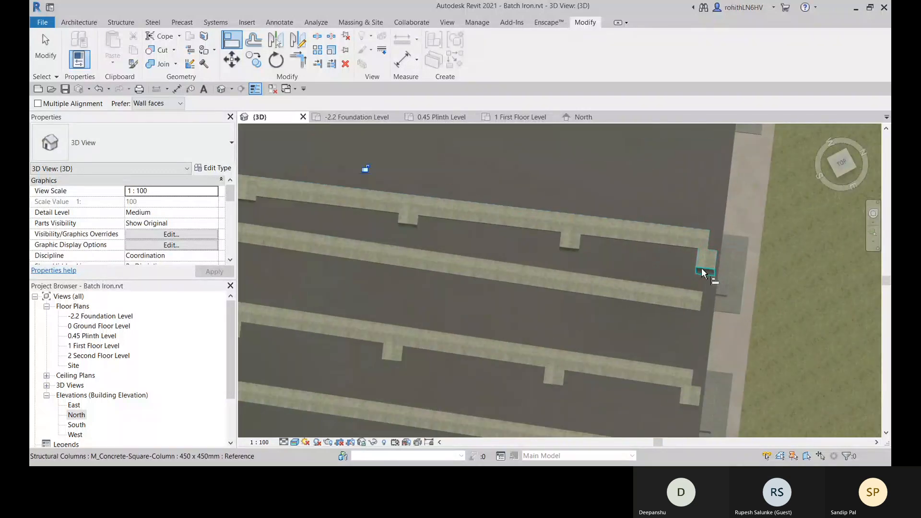
{"action": "middle_click_drag", "start_coordinate": [710, 235], "coordinate": [562, 175], "text": "shift"}
{"action": "scroll", "coordinate": [547, 240], "scroll_direction": "up", "scroll_amount": 3}
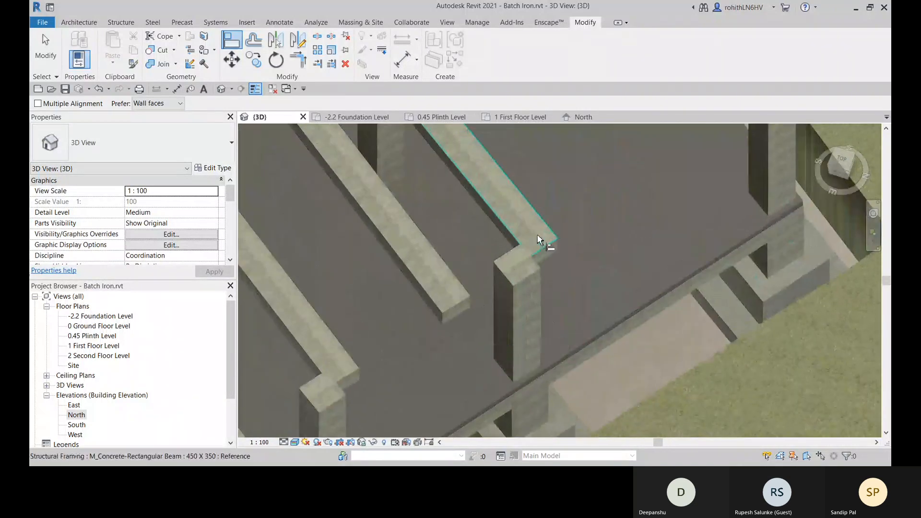
{"action": "left_click", "coordinate": [503, 297]}
{"action": "left_click", "coordinate": [512, 244]}
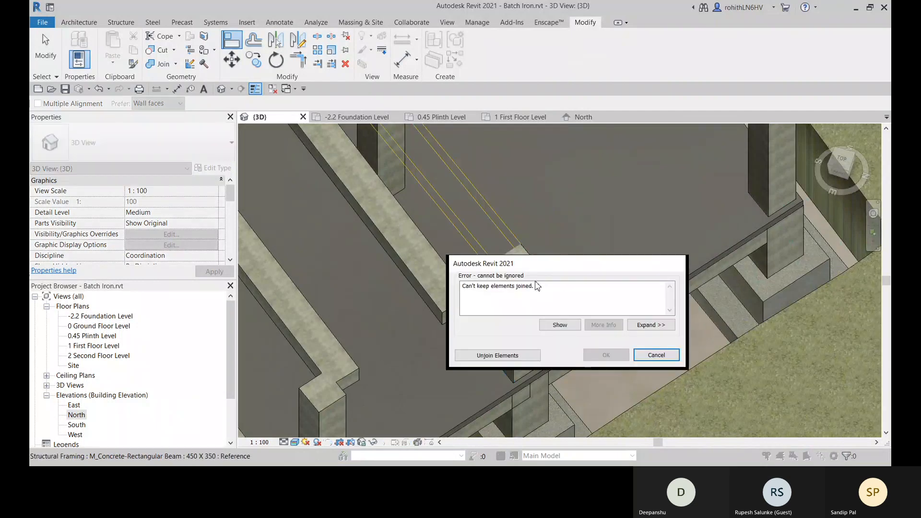
{"action": "left_click", "coordinate": [503, 359]}
- Undo the beam alignments and the first floor beam system, and cancel its boundary sketch
{"action": "scroll", "coordinate": [555, 329], "scroll_direction": "down", "scroll_amount": 3}
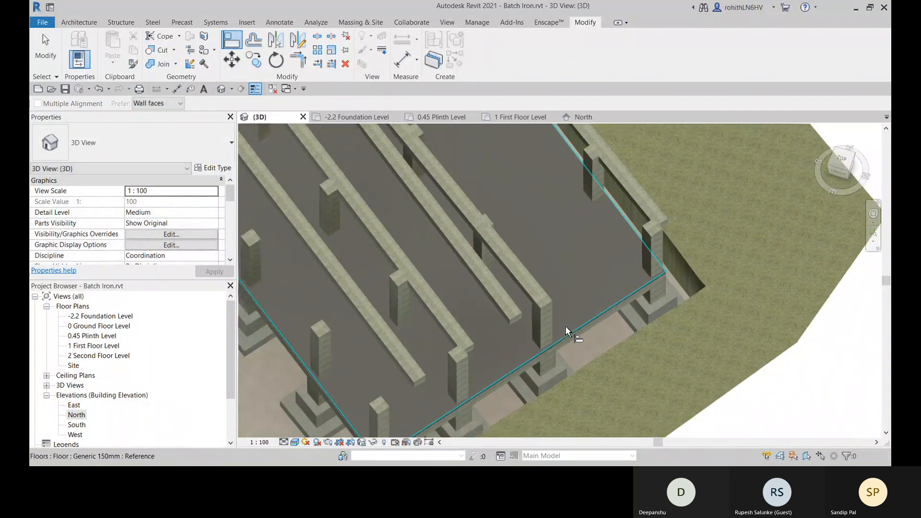
{"action": "middle_click_drag", "start_coordinate": [555, 329], "coordinate": [412, 267], "text": "shift"}
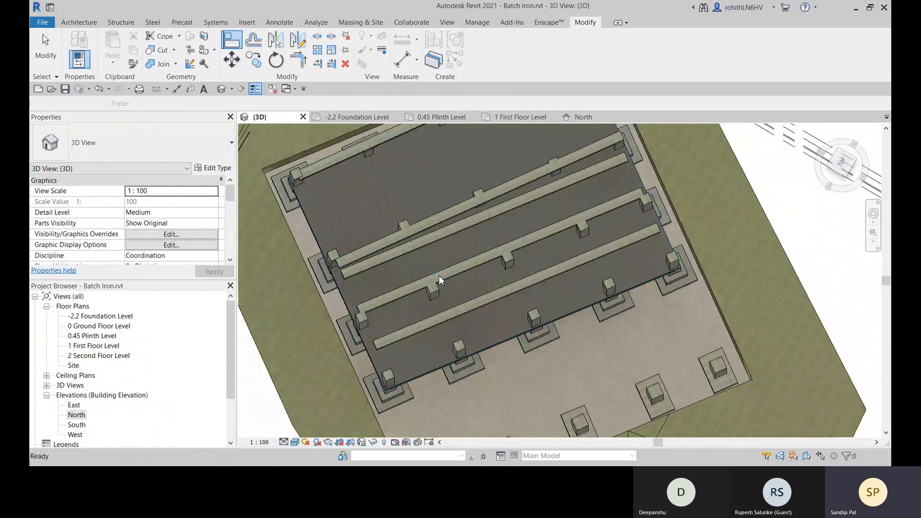
{"action": "scroll", "coordinate": [459, 256], "scroll_direction": "up", "scroll_amount": 3}
{"action": "scroll", "coordinate": [460, 256], "scroll_direction": "down", "scroll_amount": 5}
{"action": "key", "text": "b"}
{"action": "key", "text": "s"}
{"action": "scroll", "coordinate": [573, 284], "scroll_direction": "up", "scroll_amount": 2}
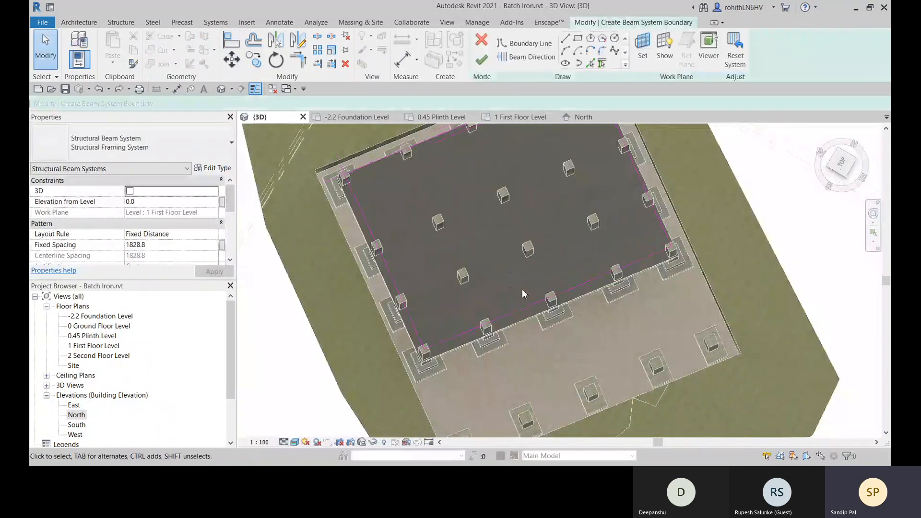
{"action": "left_click", "coordinate": [481, 42]}
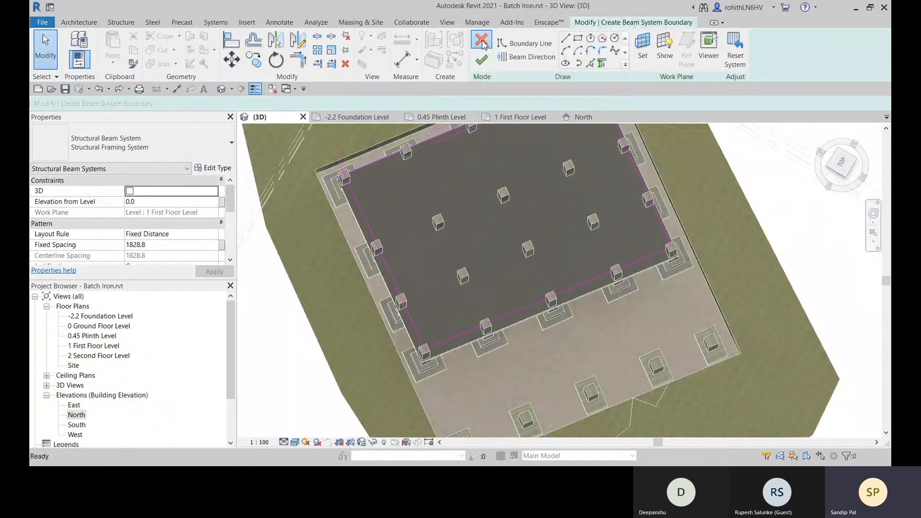
{"action": "left_click", "coordinate": [489, 249]}
{"action": "scroll", "coordinate": [484, 284], "scroll_direction": "down", "scroll_amount": 3}
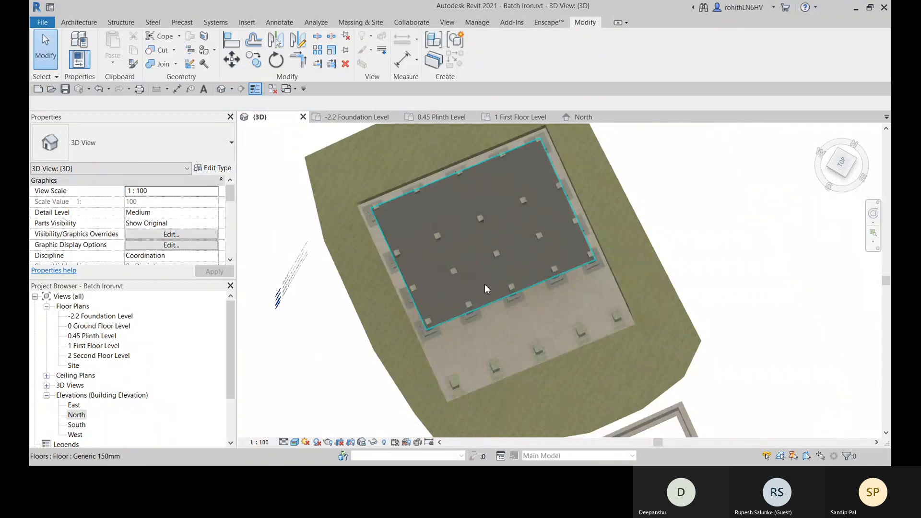
- Open the 1 First Floor Level floor plan with the whole column grid in view
{"action": "mouse_move", "coordinate": [484, 284]}
{"action": "middle_mouse_down", "text": "shift"}
{"action": "mouse_move", "coordinate": [473, 310]}
{"action": "mouse_move", "coordinate": [470, 273]}
{"action": "mouse_move", "coordinate": [289, 165]}
{"action": "middle_mouse_up", "text": "shift"}
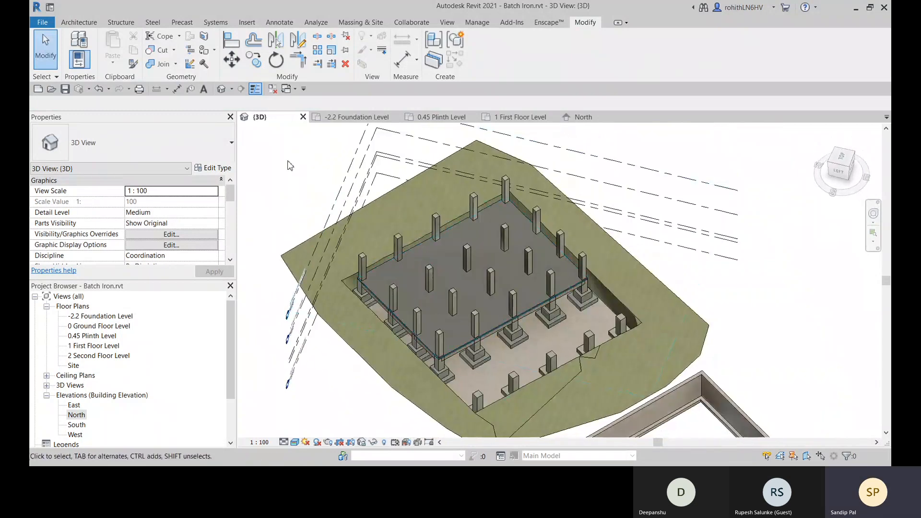
{"action": "left_click", "coordinate": [494, 119]}
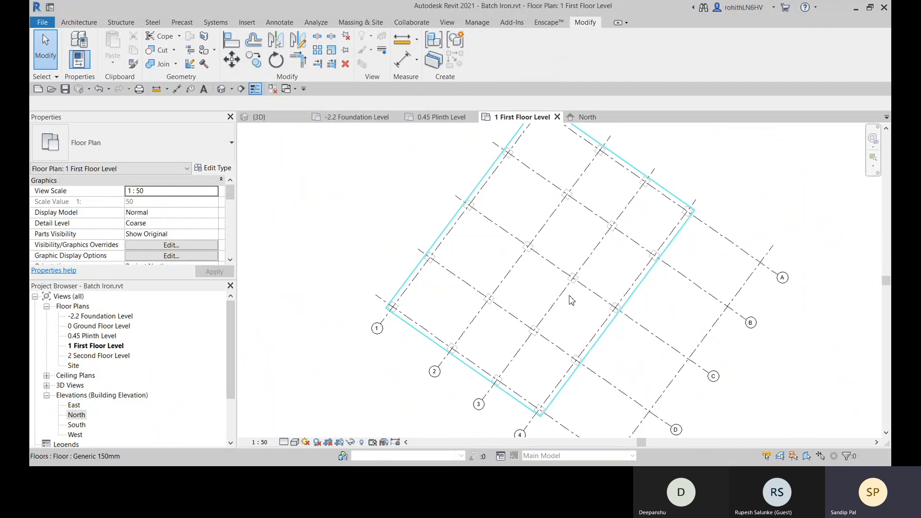
{"action": "scroll", "coordinate": [569, 240], "scroll_direction": "down", "scroll_amount": 2}
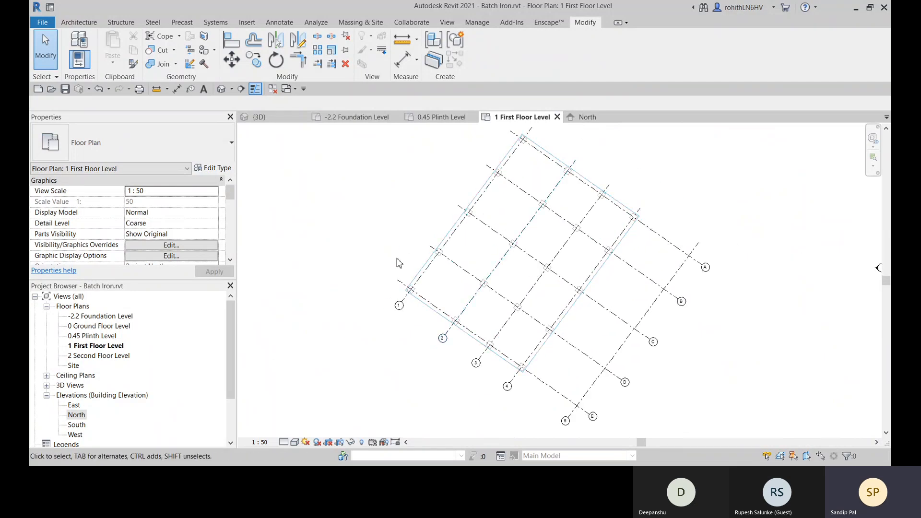
- Check the spacing of grids 2 and B from their neighbouring grid lines
{"action": "left_click", "coordinate": [473, 298]}
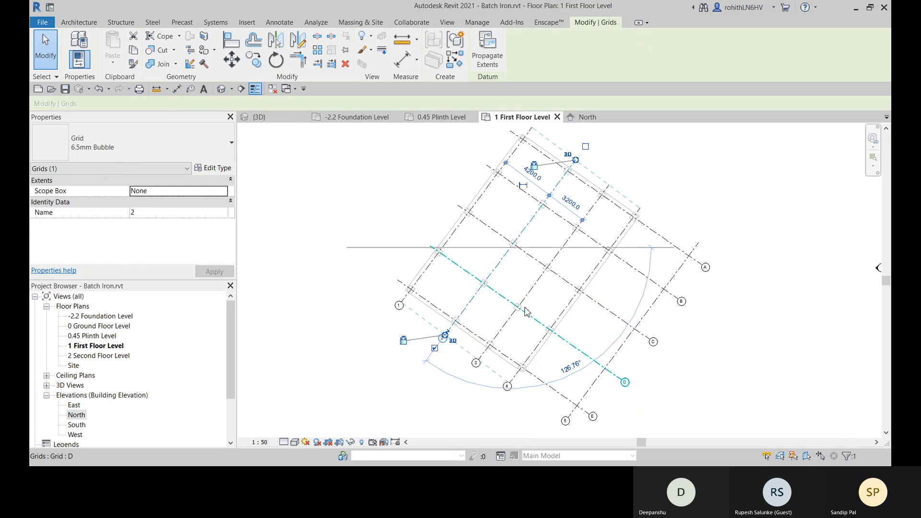
{"action": "middle_click_drag", "start_coordinate": [531, 307], "coordinate": [463, 321]}
{"action": "left_click", "coordinate": [655, 167]}
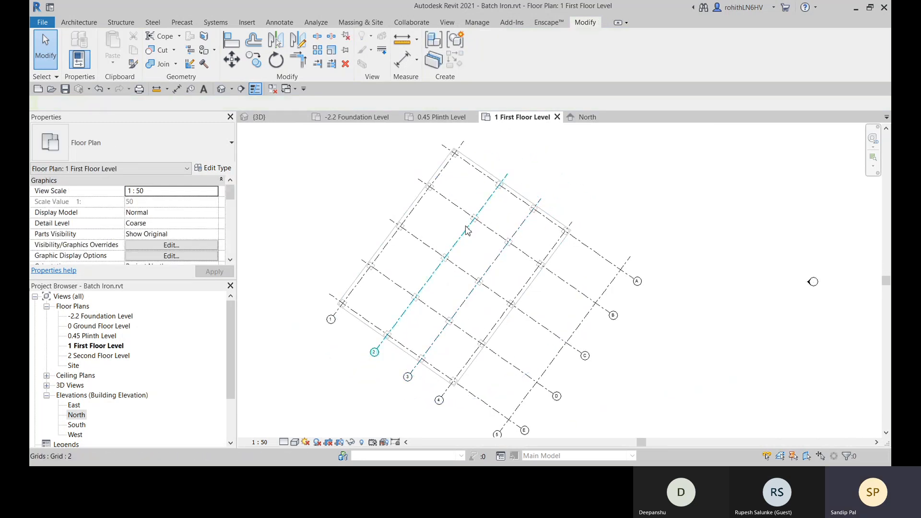
{"action": "left_click", "coordinate": [482, 207]}
{"action": "mouse_move", "coordinate": [481, 258]}
{"action": "middle_mouse_down"}
{"action": "mouse_move", "coordinate": [502, 251]}
{"action": "mouse_move", "coordinate": [494, 266]}
{"action": "middle_mouse_up"}
{"action": "scroll", "coordinate": [482, 230], "scroll_direction": "up", "scroll_amount": 1}
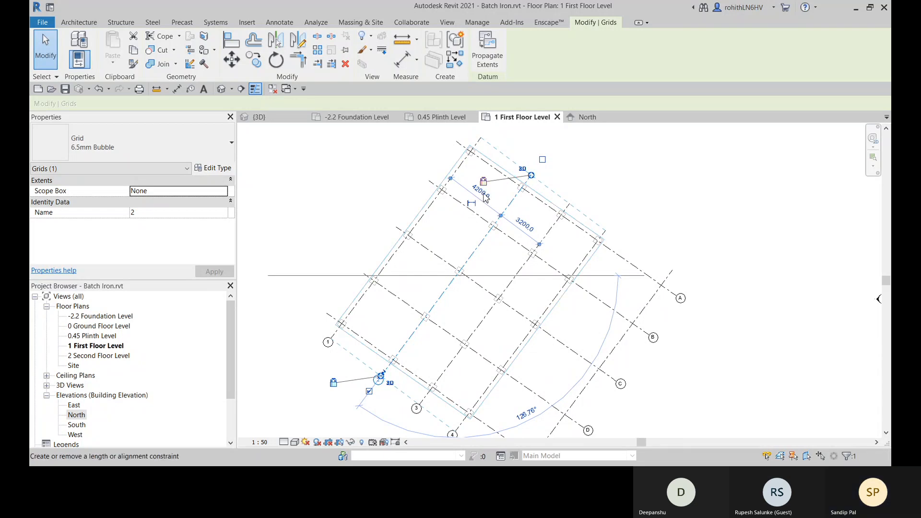
{"action": "left_click", "coordinate": [587, 187]}
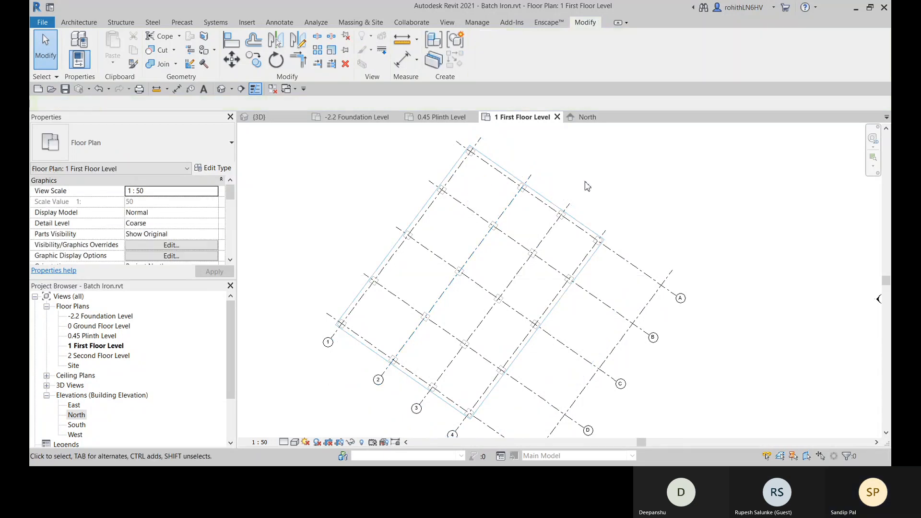
{"action": "left_click", "coordinate": [474, 214]}
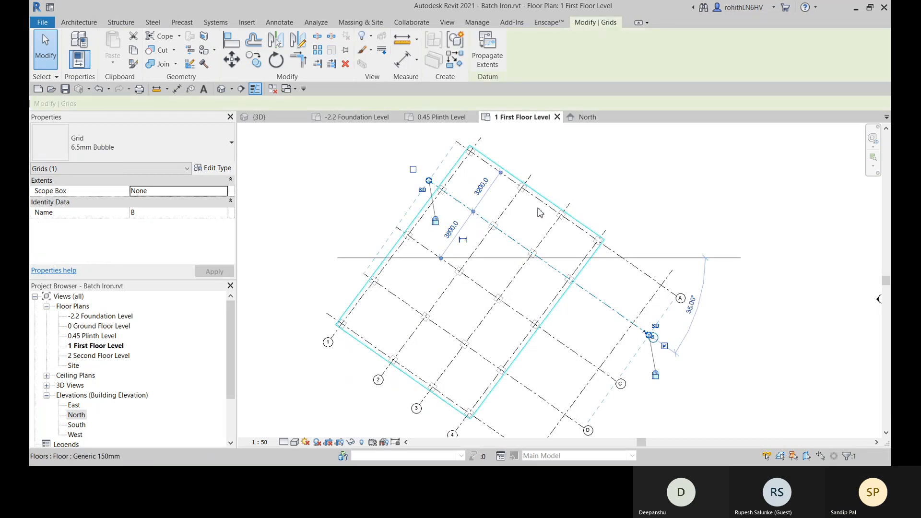
{"action": "key", "text": "Escape"}
{"action": "left_click", "coordinate": [466, 207]}
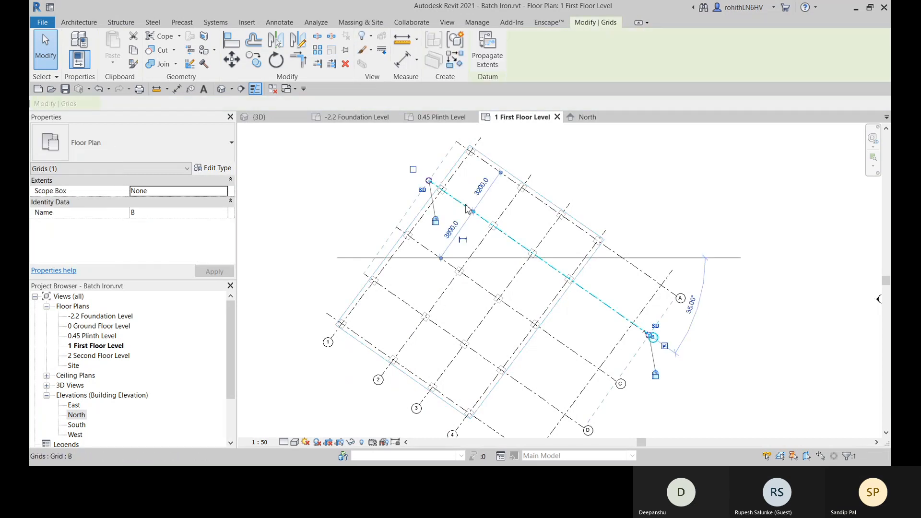
{"action": "left_click", "coordinate": [622, 185]}
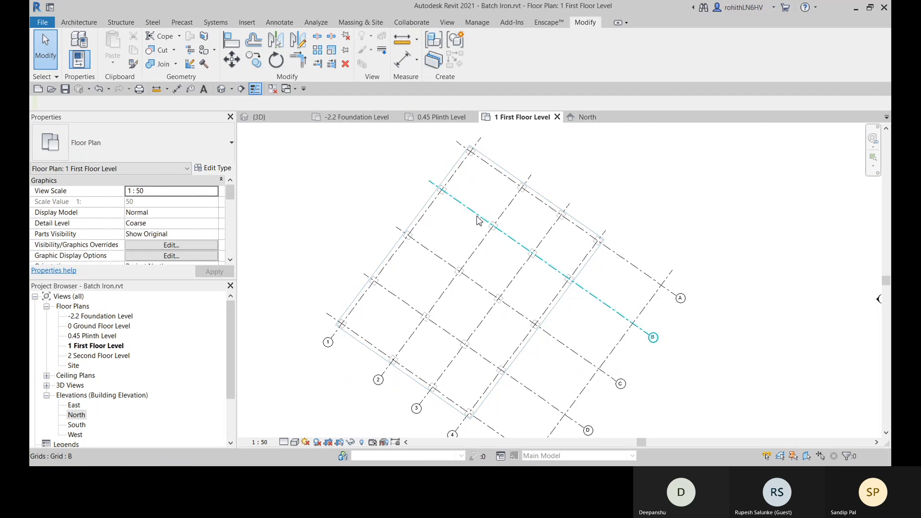
- Set the spacing between grids 1 and 2 to 3900
{"action": "left_click", "coordinate": [508, 214]}
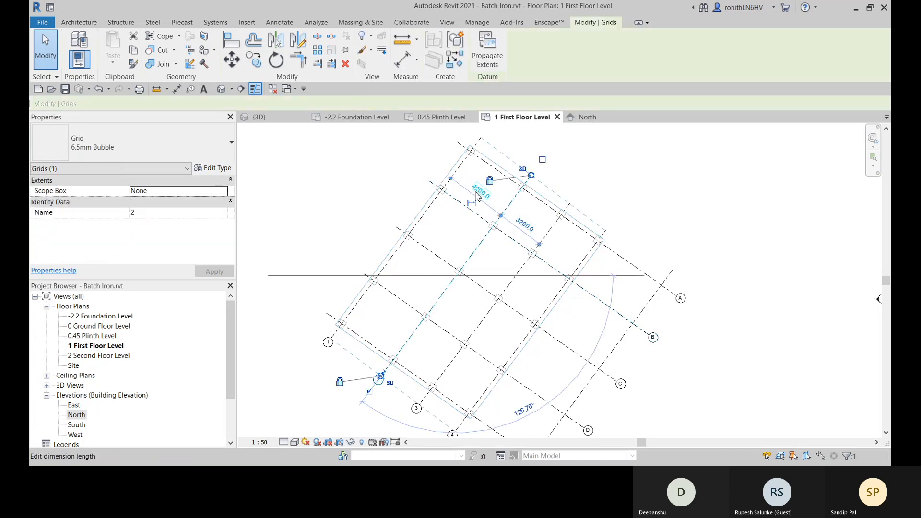
{"action": "left_click", "coordinate": [477, 194]}
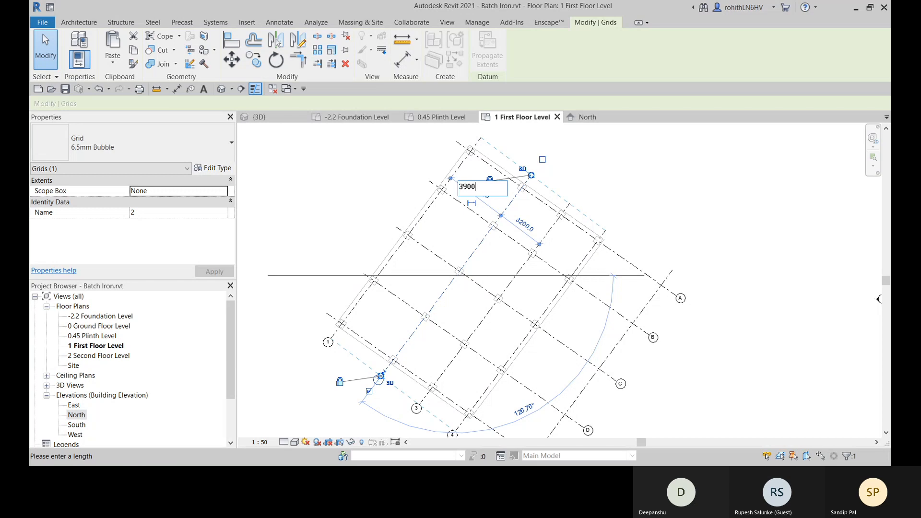
{"action": "key", "text": "Return"}
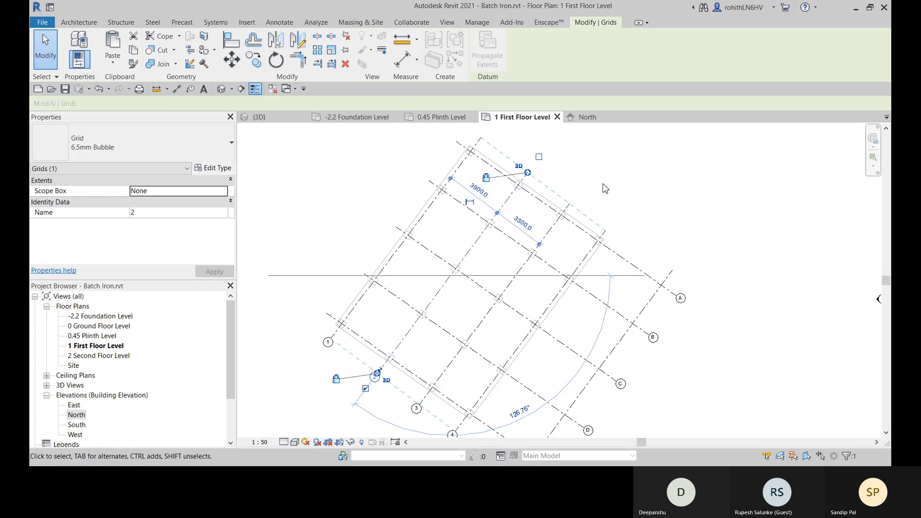
- Set the spacing between grids 1 and 2 to 3700 and check the spacing on both sides of grid 3
{"action": "key", "text": "Escape"}
{"action": "left_click", "coordinate": [507, 212]}
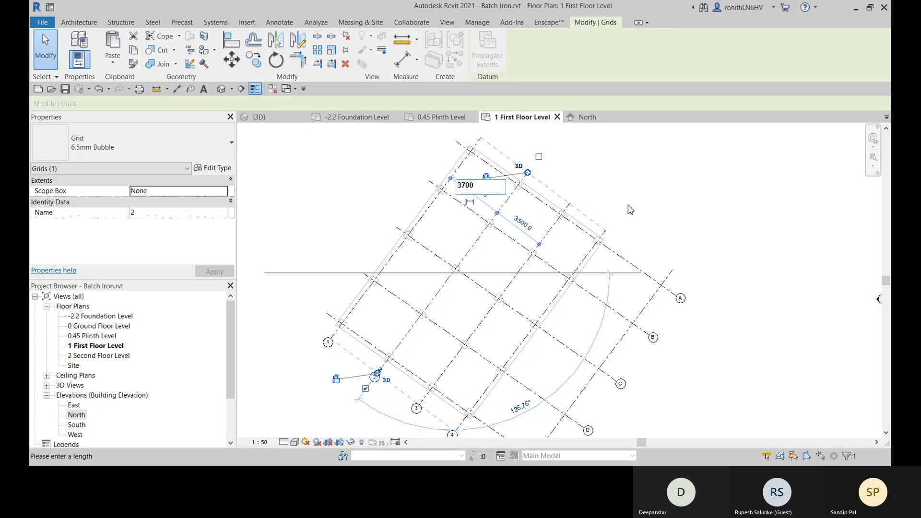
{"action": "key", "text": "Return"}
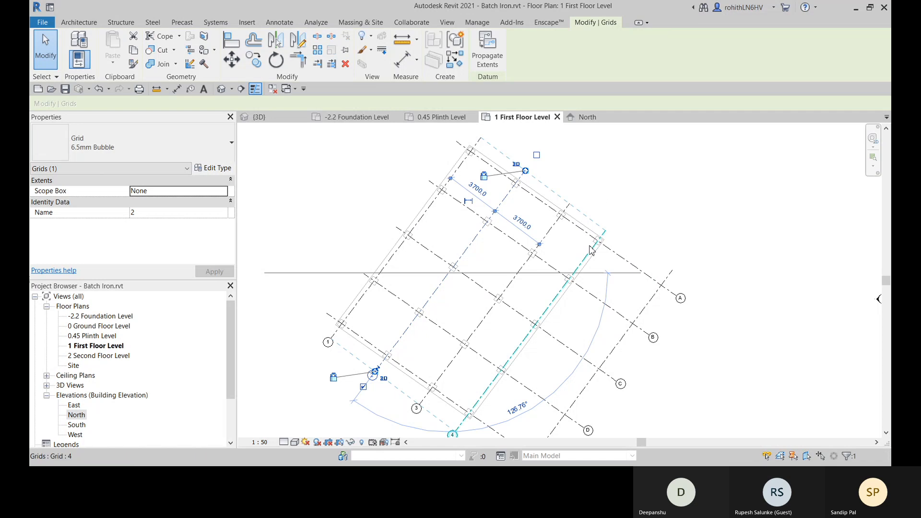
{"action": "left_click", "coordinate": [552, 233]}
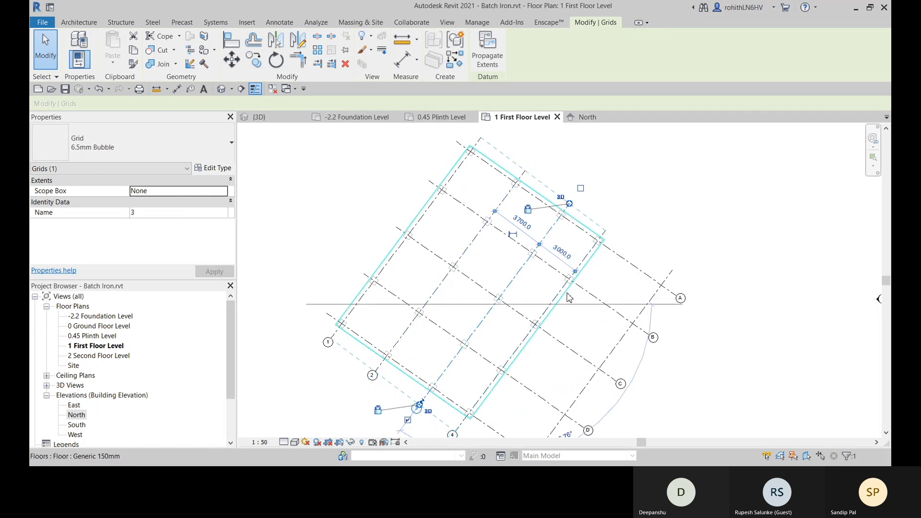
{"action": "mouse_move", "coordinate": [576, 300]}
{"action": "middle_mouse_down"}
{"action": "mouse_move", "coordinate": [567, 278]}
{"action": "mouse_move", "coordinate": [594, 322]}
{"action": "middle_mouse_up"}
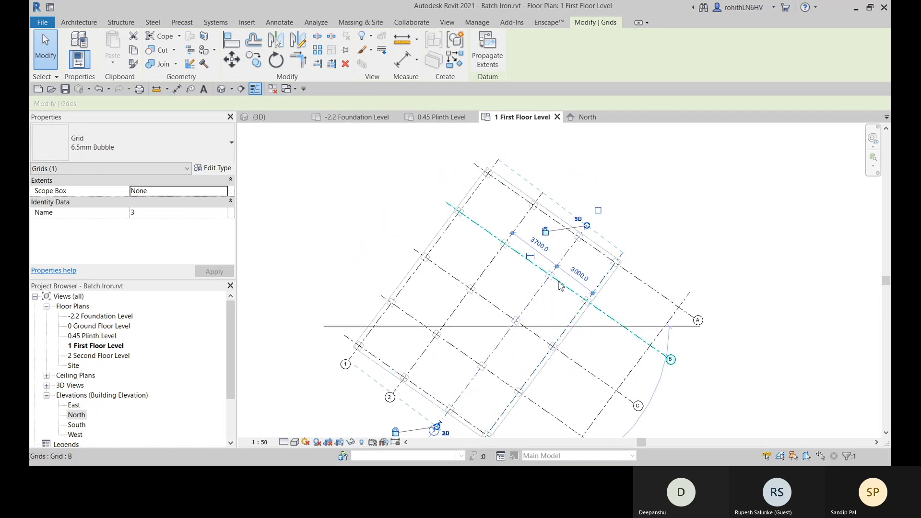
{"action": "middle_click_drag", "start_coordinate": [496, 276], "coordinate": [536, 300]}
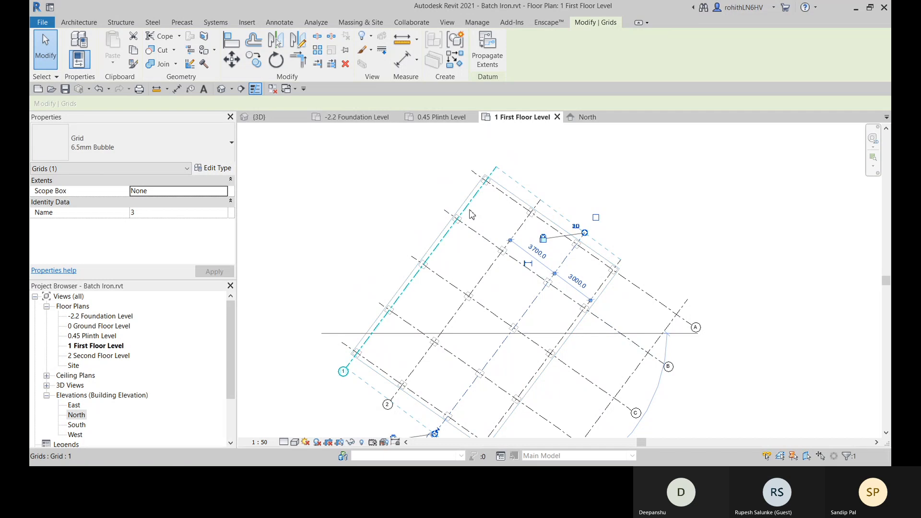
{"action": "left_click", "coordinate": [644, 200]}
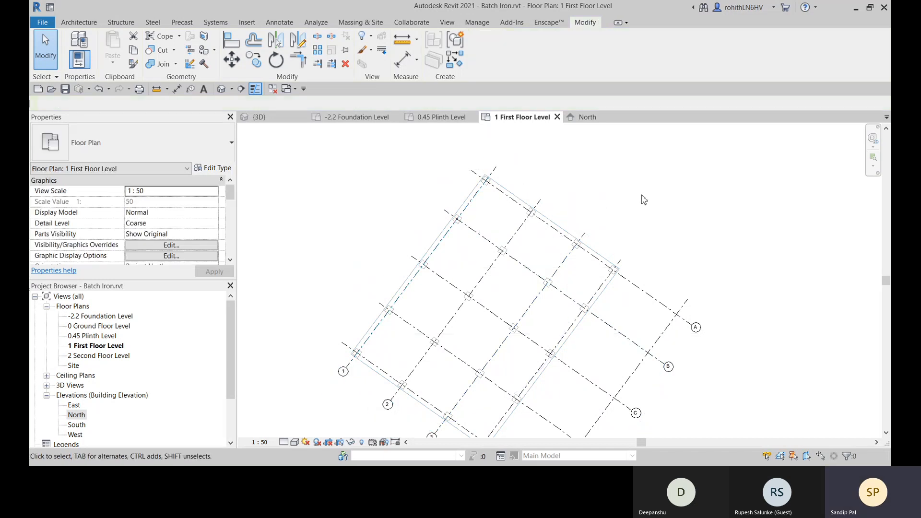
- Place one continuous aligned dimension string across grids 1, 2, 3 and 4, outside the floor edge beyond grid A
{"action": "left_click", "coordinate": [408, 61]}
{"action": "left_click", "coordinate": [478, 205]}
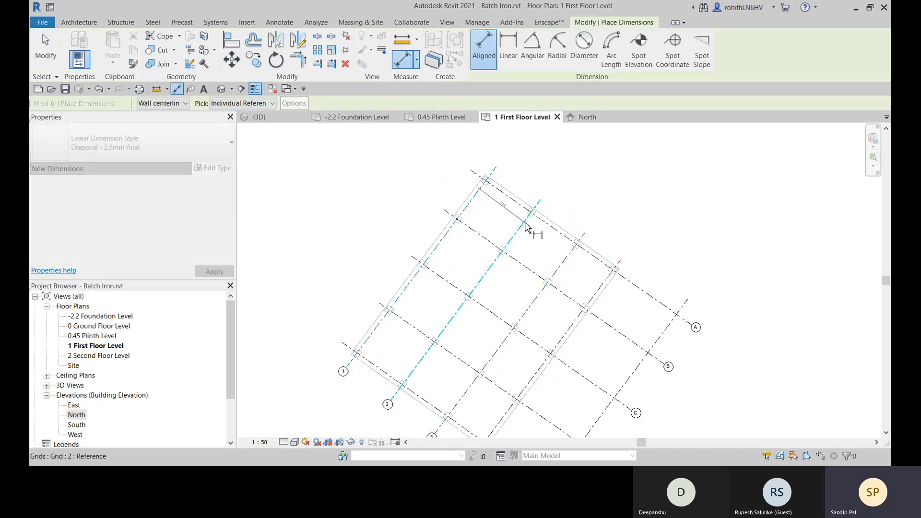
{"action": "left_click", "coordinate": [566, 262]}
{"action": "left_click", "coordinate": [600, 287]}
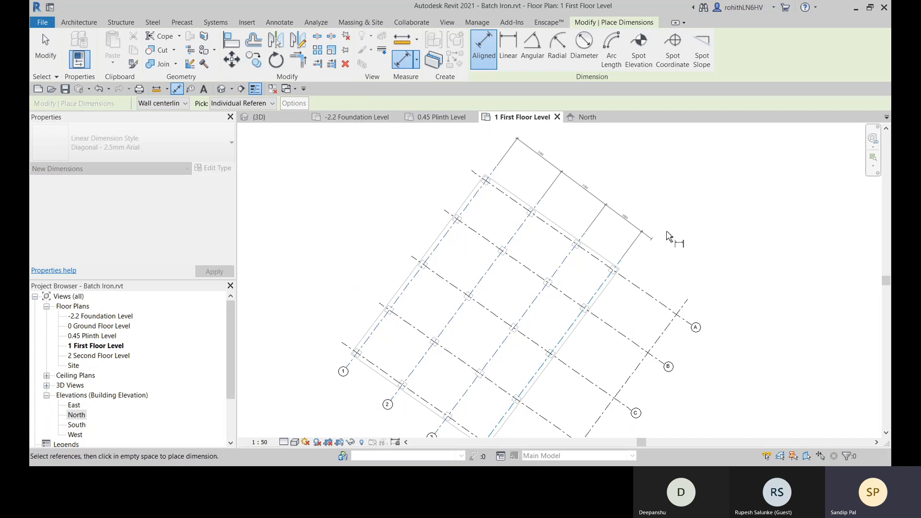
{"action": "left_click", "coordinate": [677, 225]}
- Apply the equality constraint to the dimension string so that grids 1 to 4 are evenly spaced, and end dimensioning
{"action": "middle_click_drag", "start_coordinate": [683, 242], "coordinate": [664, 265]}
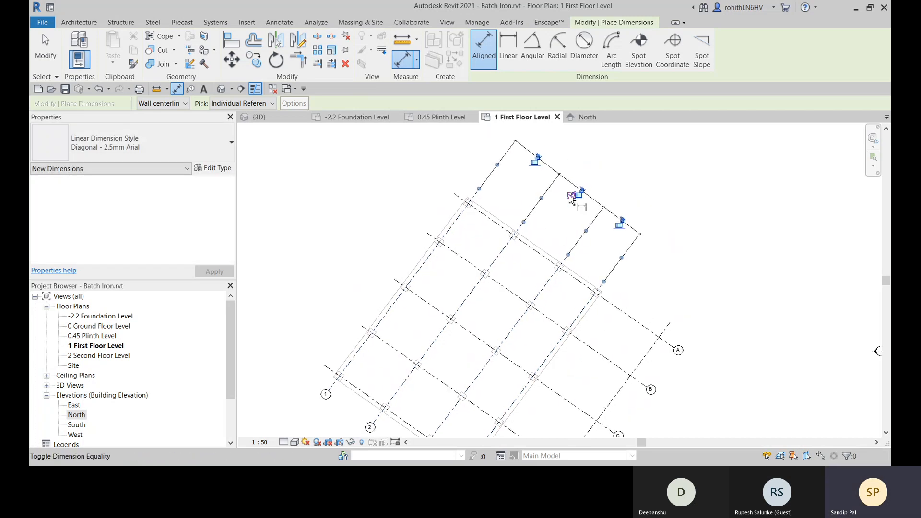
{"action": "left_click", "coordinate": [571, 197]}
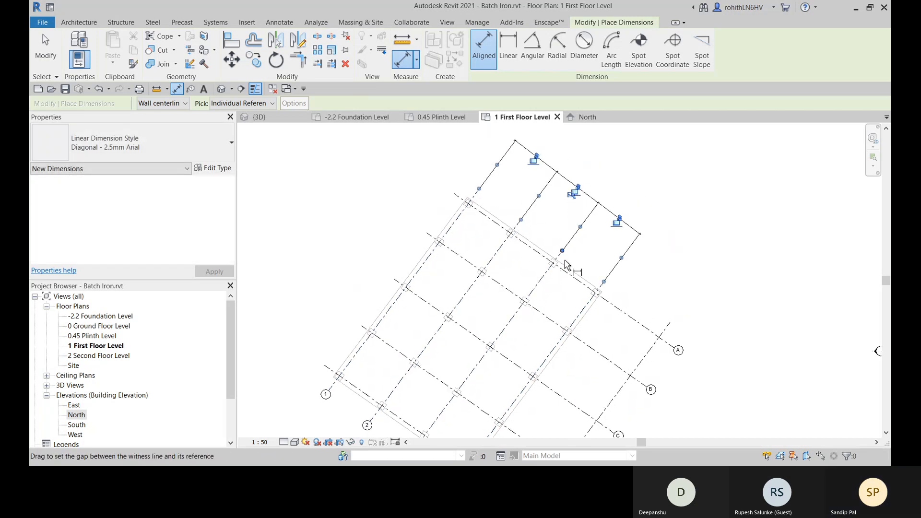
{"action": "right_click", "coordinate": [660, 206]}
{"action": "left_click", "coordinate": [672, 209]}
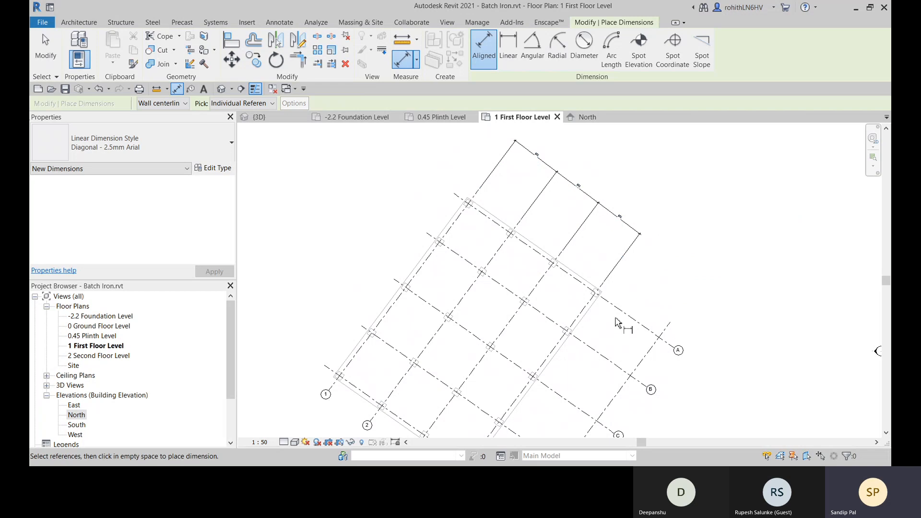
{"action": "middle_click_drag", "start_coordinate": [616, 323], "coordinate": [622, 254]}
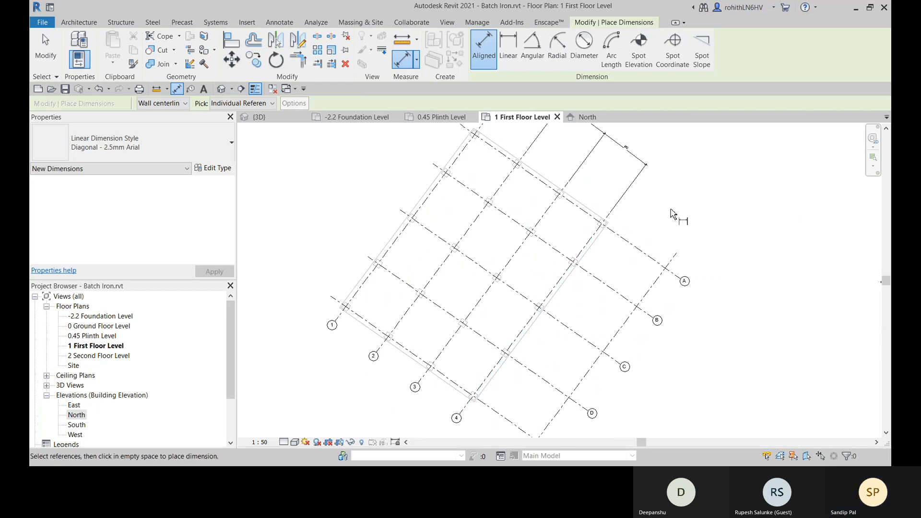
{"action": "right_click", "coordinate": [672, 214]}
{"action": "left_click", "coordinate": [683, 212]}
{"action": "middle_click_drag", "start_coordinate": [596, 138], "coordinate": [577, 218]}
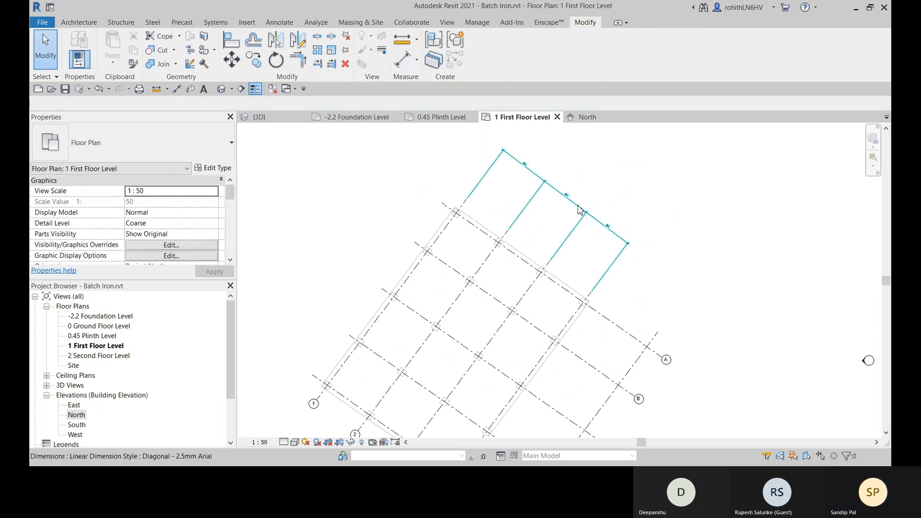
- Examine the equality labels on the dimension string across grids 1 to 4 and the resulting grid layout
{"action": "left_click", "coordinate": [579, 209]}
{"action": "scroll", "coordinate": [578, 200], "scroll_direction": "up", "scroll_amount": 3}
{"action": "scroll", "coordinate": [600, 189], "scroll_direction": "down", "scroll_amount": 3}
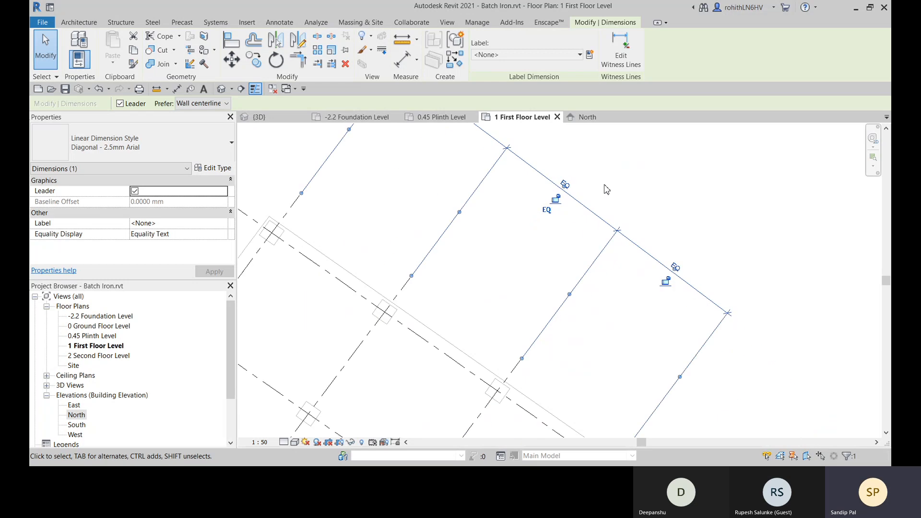
{"action": "left_click", "coordinate": [681, 209]}
{"action": "scroll", "coordinate": [679, 212], "scroll_direction": "down", "scroll_amount": 4}
{"action": "middle_click_drag", "start_coordinate": [622, 291], "coordinate": [582, 249]}
{"action": "scroll", "coordinate": [527, 275], "scroll_direction": "up", "scroll_amount": 2}
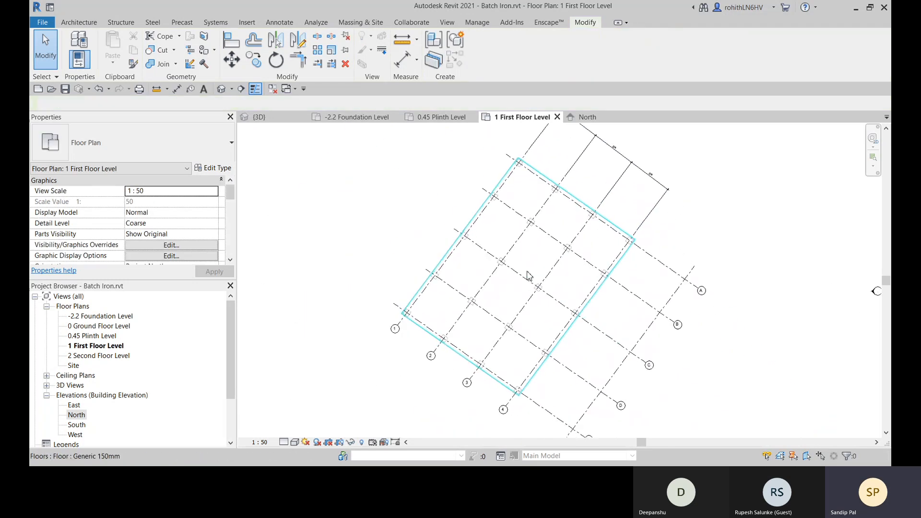
- Measure the spacing between grids 2 and 3 with an aligned dimension, without placing it
{"action": "left_click", "coordinate": [403, 68]}
{"action": "scroll", "coordinate": [436, 348], "scroll_direction": "up", "scroll_amount": 2}
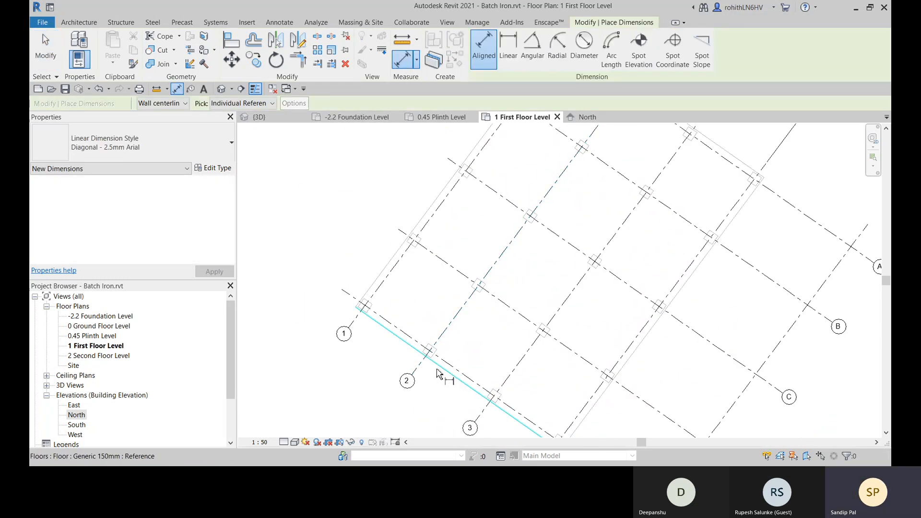
{"action": "left_click", "coordinate": [440, 338]}
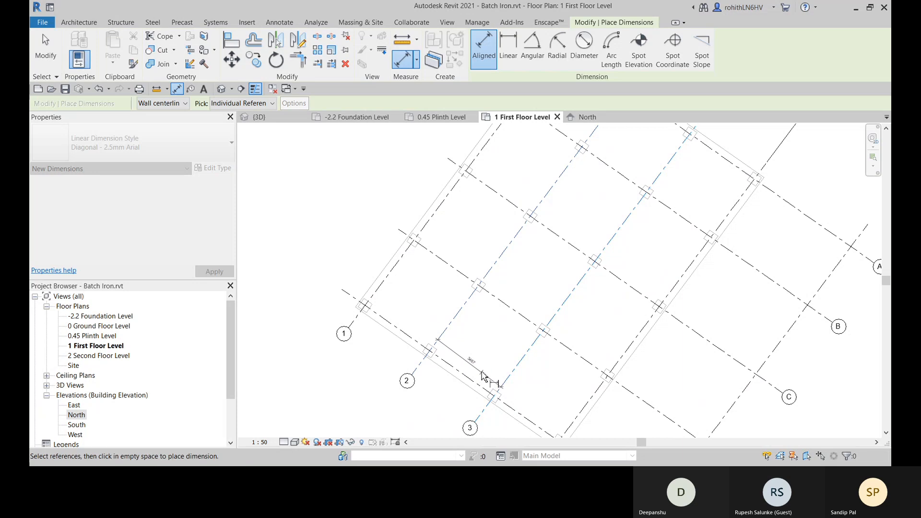
{"action": "scroll", "coordinate": [483, 375], "scroll_direction": "up", "scroll_amount": 3}
{"action": "scroll", "coordinate": [483, 360], "scroll_direction": "down", "scroll_amount": 6}
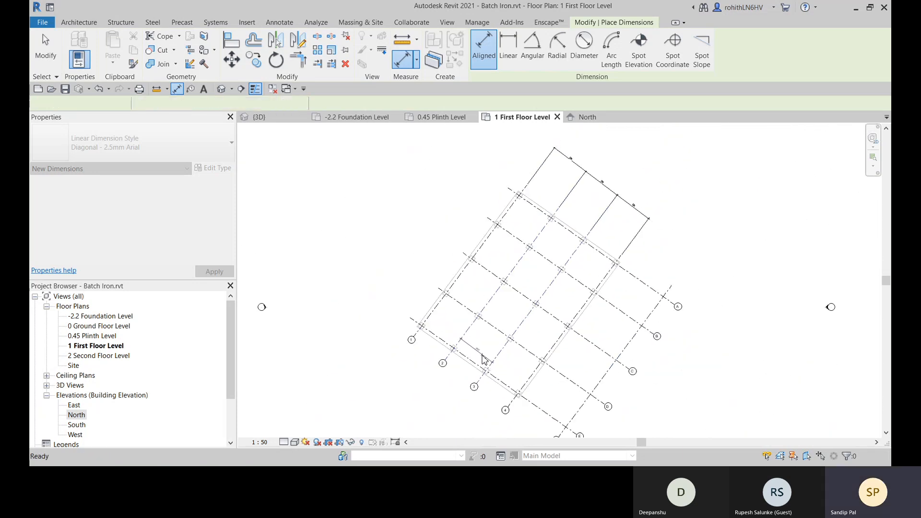
{"action": "key", "text": "Escape"}
{"action": "key", "text": "Escape"}
{"action": "scroll", "coordinate": [483, 359], "scroll_direction": "up", "scroll_amount": 2}
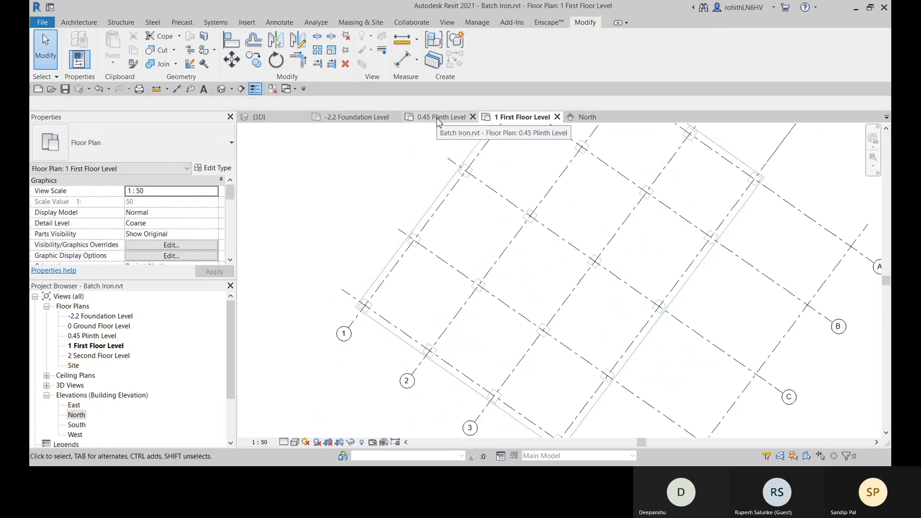
- Inspect the columns and plinth floor in the 3D view and return to the 1 First Floor Level plan
{"action": "left_click", "coordinate": [274, 123]}
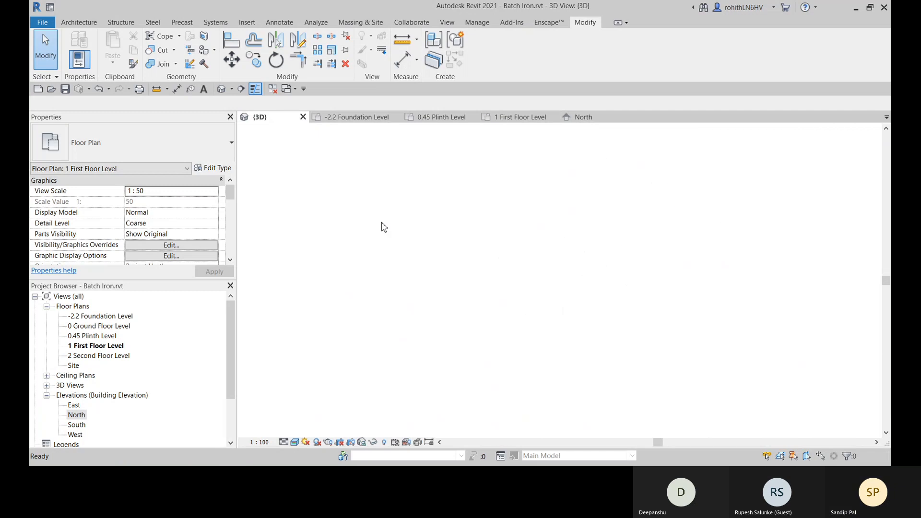
{"action": "scroll", "coordinate": [482, 324], "scroll_direction": "up", "scroll_amount": 5}
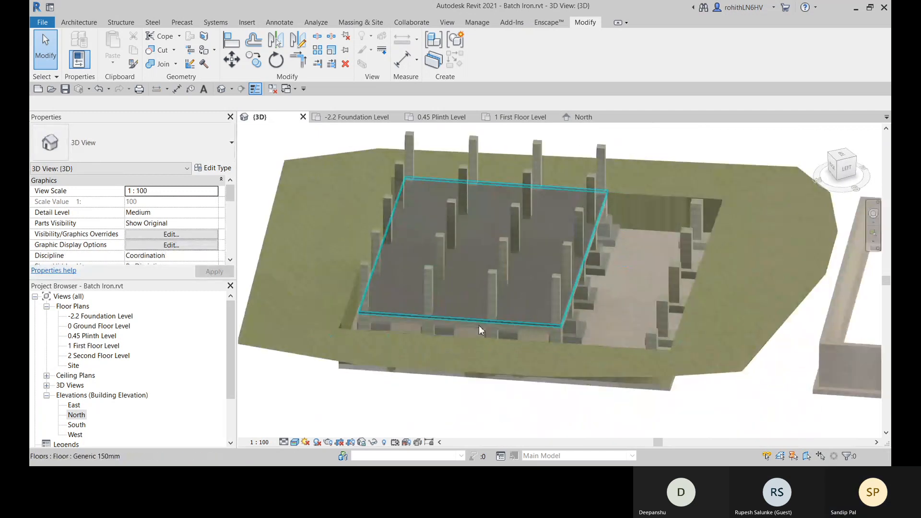
{"action": "middle_click_drag", "start_coordinate": [466, 369], "coordinate": [408, 384], "text": "shift"}
{"action": "left_click", "coordinate": [505, 117]}
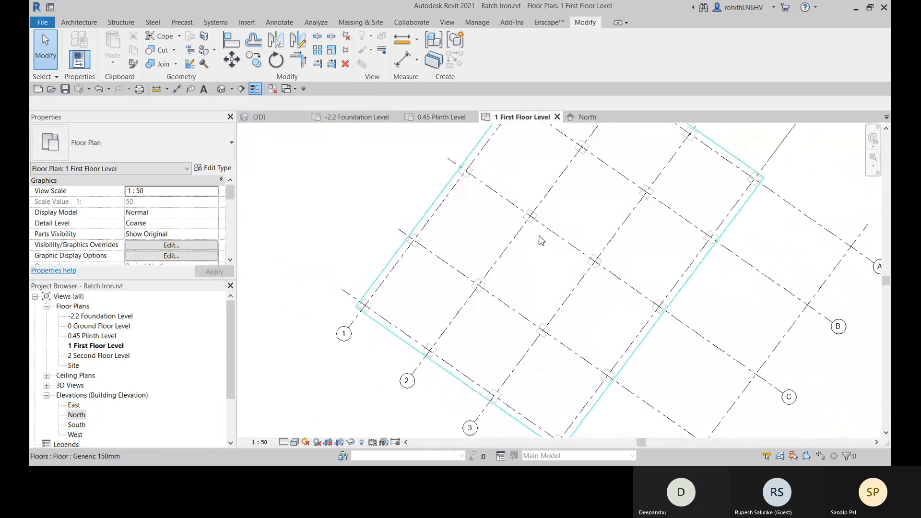
{"action": "scroll", "coordinate": [541, 240], "scroll_direction": "down", "scroll_amount": 3}
{"action": "scroll", "coordinate": [564, 243], "scroll_direction": "up", "scroll_amount": 4}
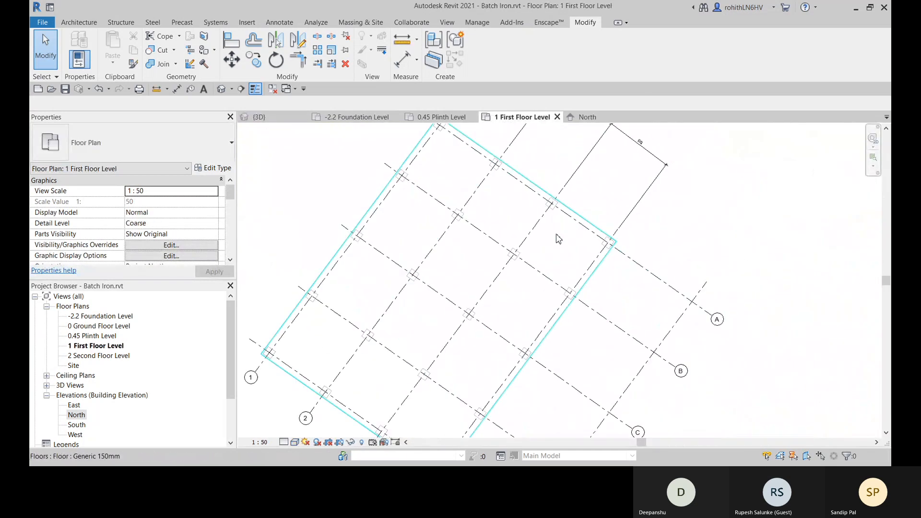
{"action": "middle_click_drag", "start_coordinate": [555, 240], "coordinate": [569, 227]}
{"action": "scroll", "coordinate": [570, 227], "scroll_direction": "down", "scroll_amount": 3}
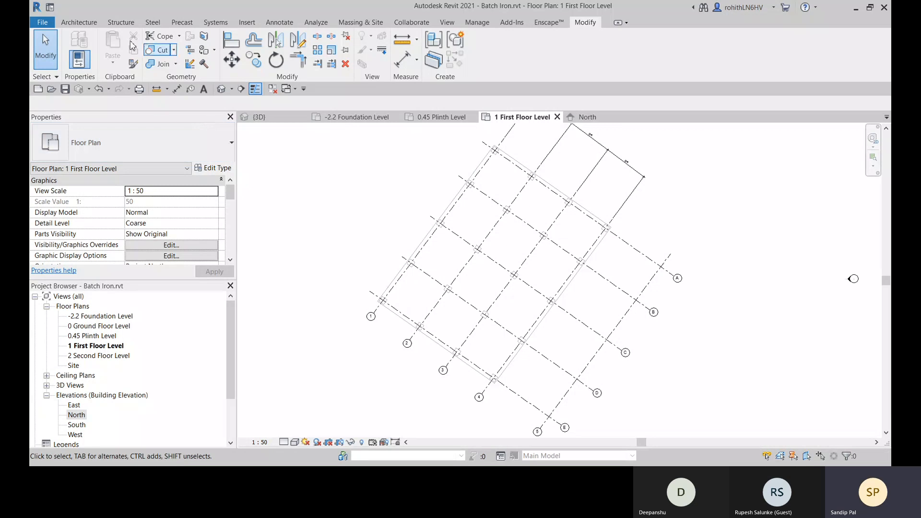
- Start a structural beam system on the 1 First Floor Level plan with its layout rule set to Maximum Spacing
{"action": "left_click", "coordinate": [115, 25]}
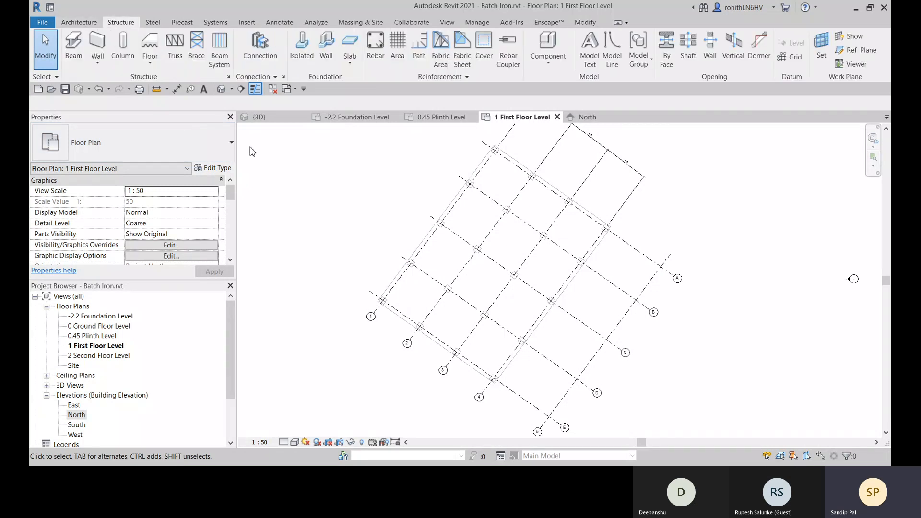
{"action": "left_click", "coordinate": [220, 52]}
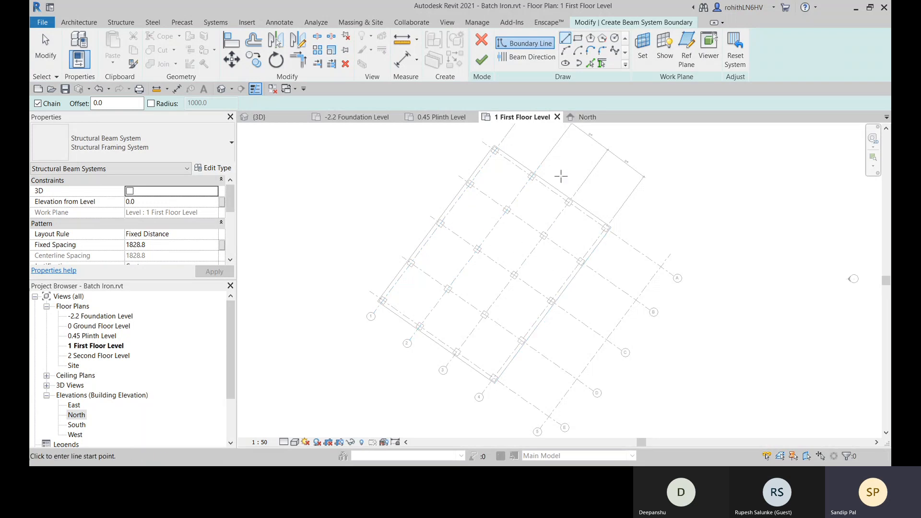
{"action": "middle_click_drag", "start_coordinate": [504, 216], "coordinate": [502, 227]}
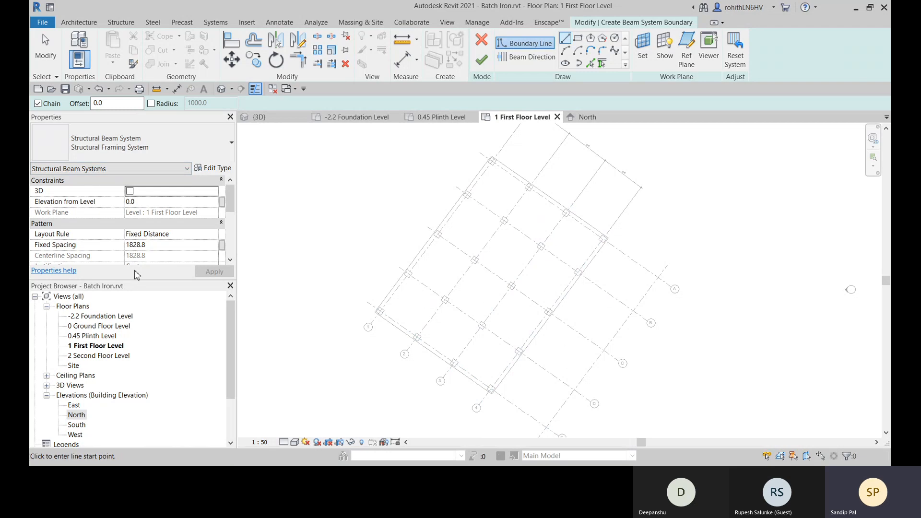
{"action": "left_click", "coordinate": [217, 235]}
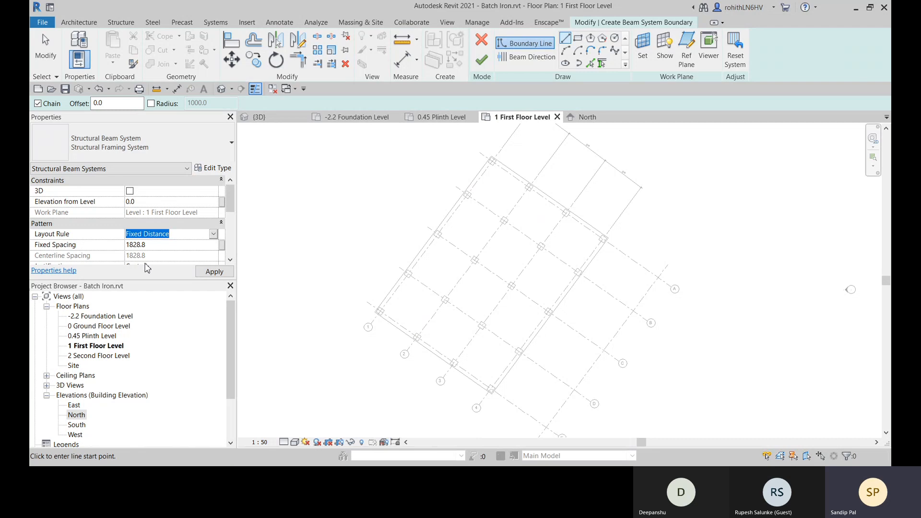
{"action": "left_click", "coordinate": [148, 267]}
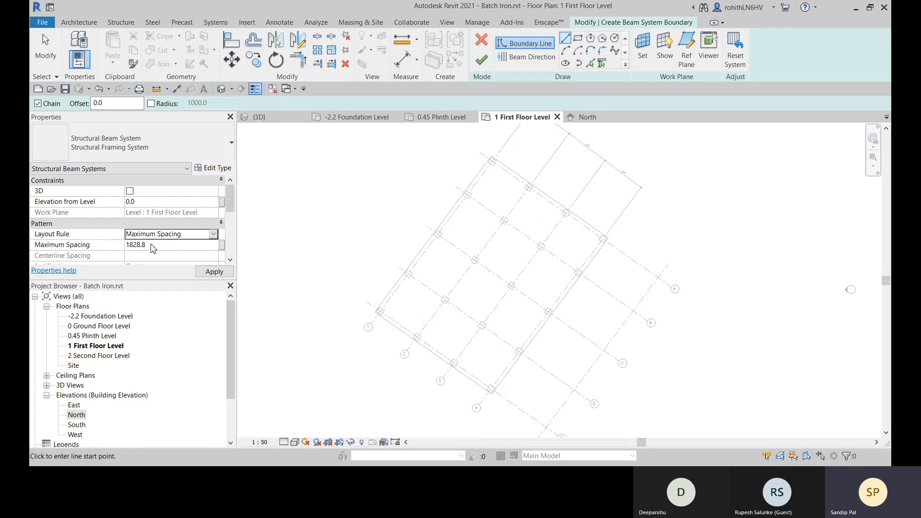
- Set the beam system's maximum spacing to 3467 and review its remaining properties, including the beam type
{"action": "left_click", "coordinate": [151, 245]}
{"action": "left_click_drag", "start_coordinate": [151, 245], "coordinate": [103, 247]}
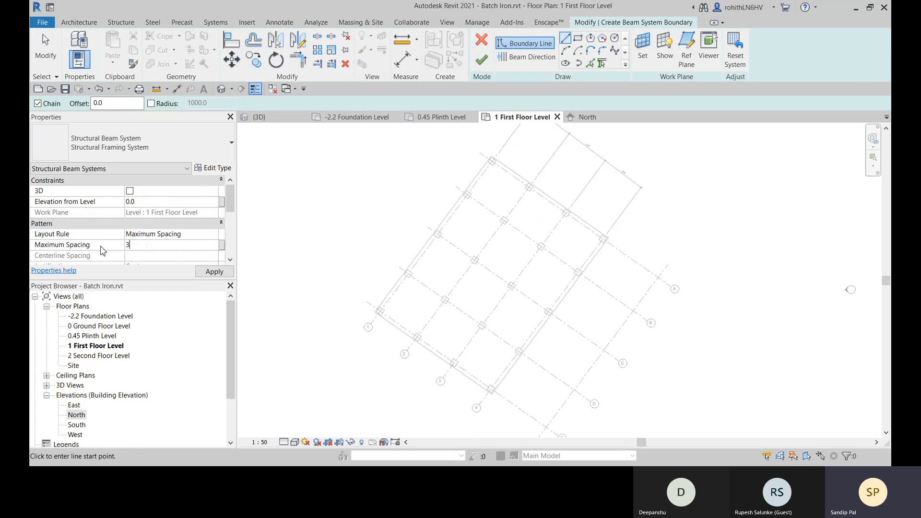
{"action": "type", "text": "3467"}
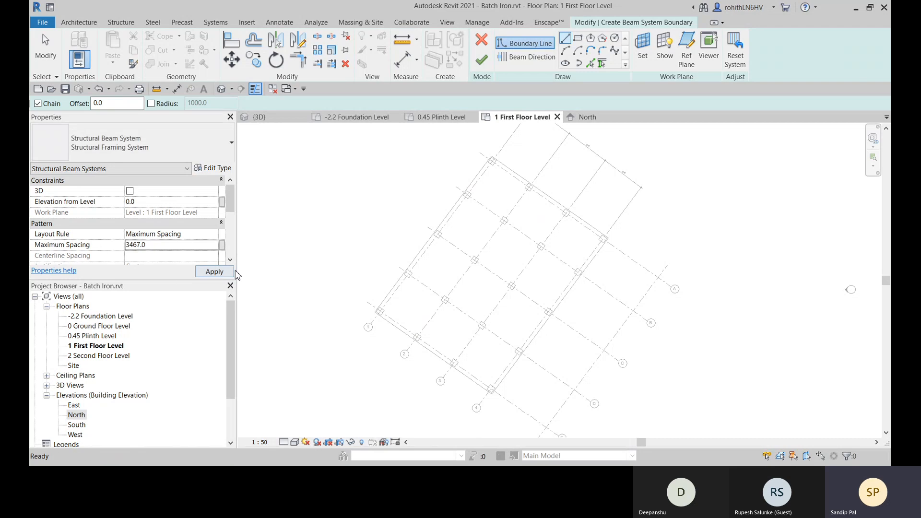
{"action": "left_click", "coordinate": [229, 272]}
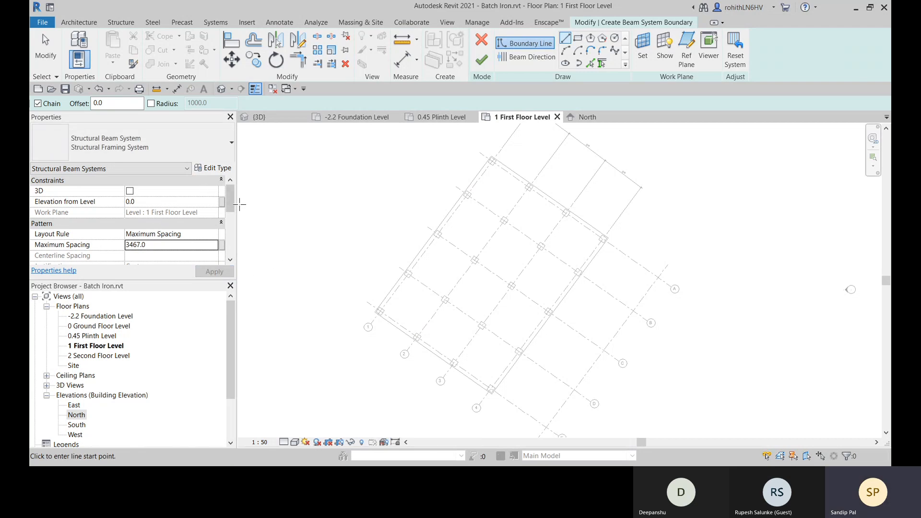
{"action": "scroll", "coordinate": [201, 217], "scroll_direction": "down", "scroll_amount": 3}
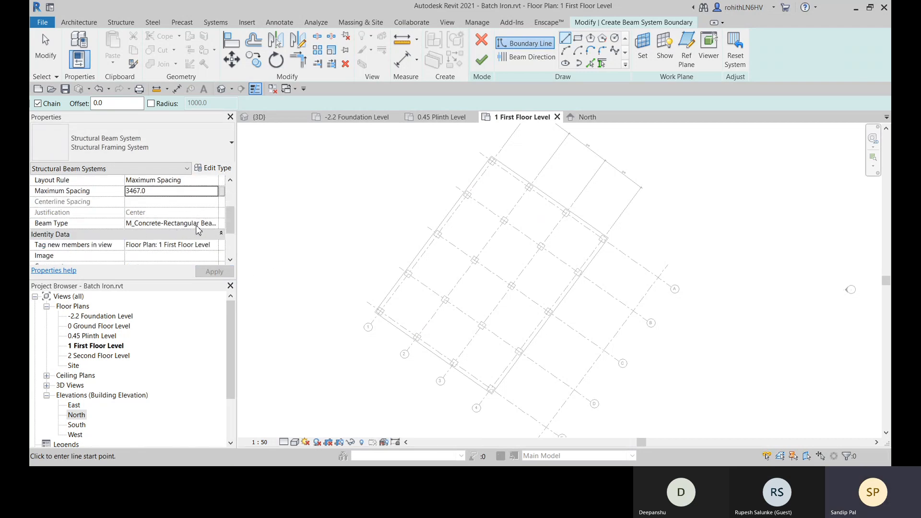
{"action": "scroll", "coordinate": [158, 254], "scroll_direction": "down", "scroll_amount": 3}
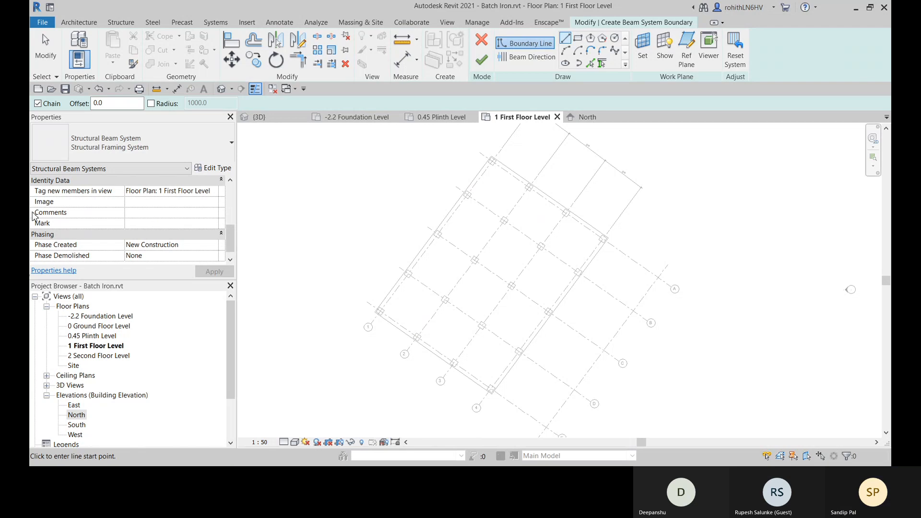
{"action": "scroll", "coordinate": [136, 256], "scroll_direction": "up", "scroll_amount": 5}
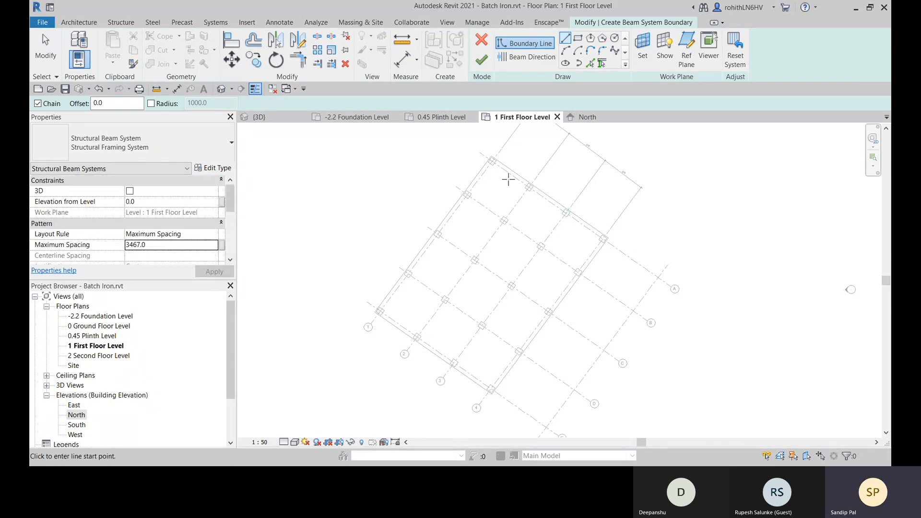
- Pick grids 1, E, 4 and A as the beam system's boundary lines on the 1 First Floor Level plan
{"action": "middle_click_drag", "start_coordinate": [486, 192], "coordinate": [492, 170]}
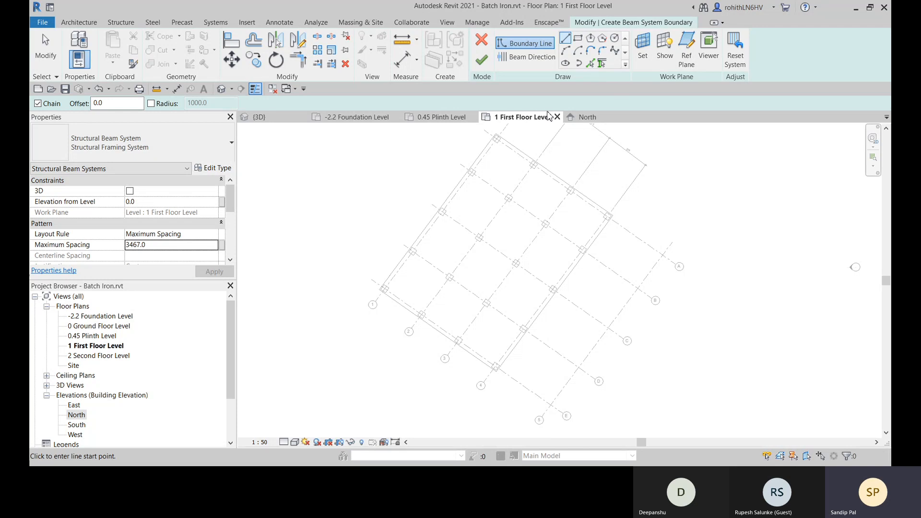
{"action": "left_click", "coordinate": [590, 63]}
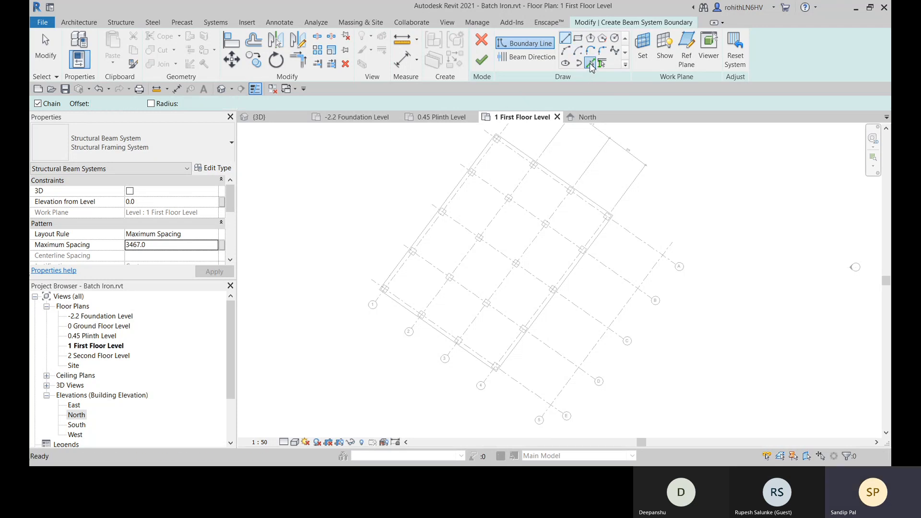
{"action": "left_click", "coordinate": [468, 182]}
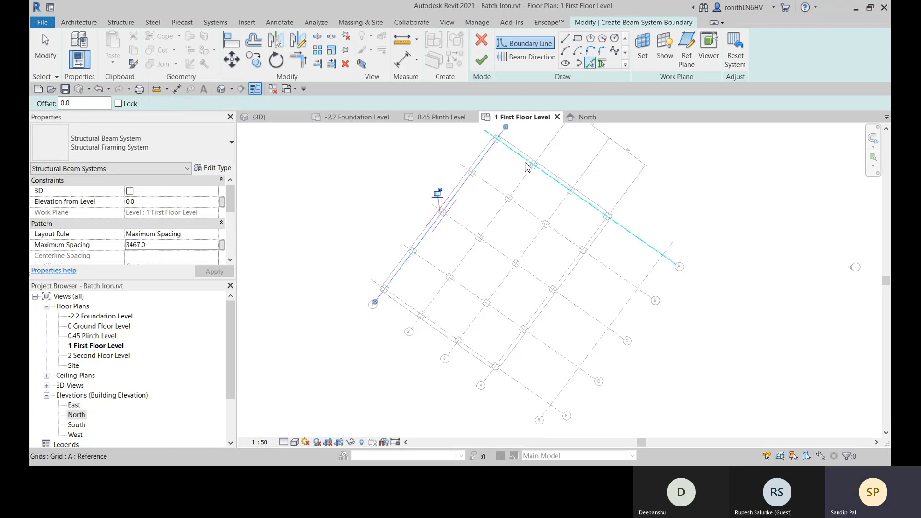
{"action": "left_click", "coordinate": [405, 308]}
{"action": "left_click", "coordinate": [517, 343]}
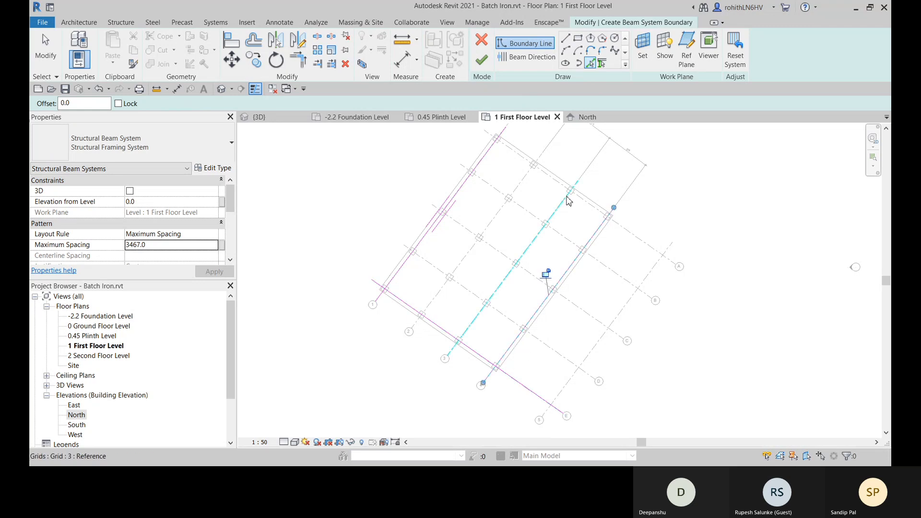
{"action": "left_click", "coordinate": [570, 190]}
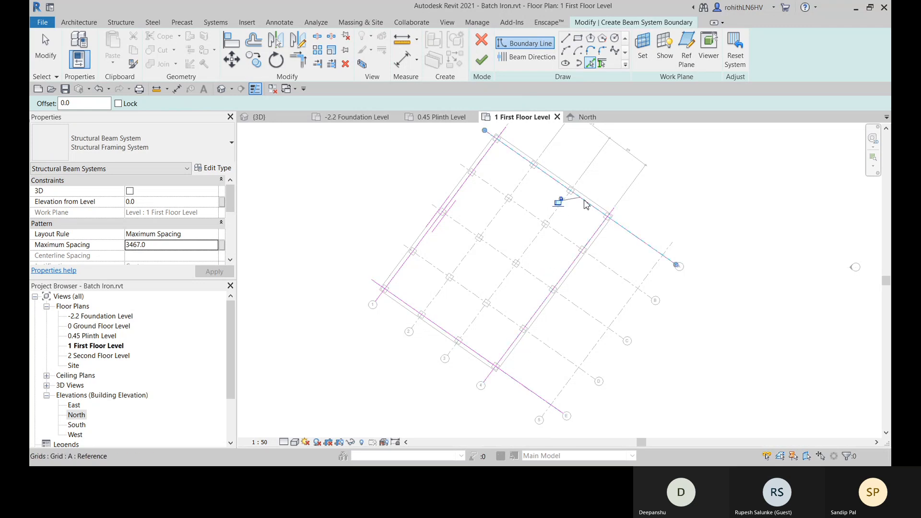
- Trim the boundary lines to a closed rectangle at the corners of grids 1, E, 4 and A and finish the beam system
{"action": "left_click", "coordinate": [298, 60]}
{"action": "left_click", "coordinate": [510, 159]}
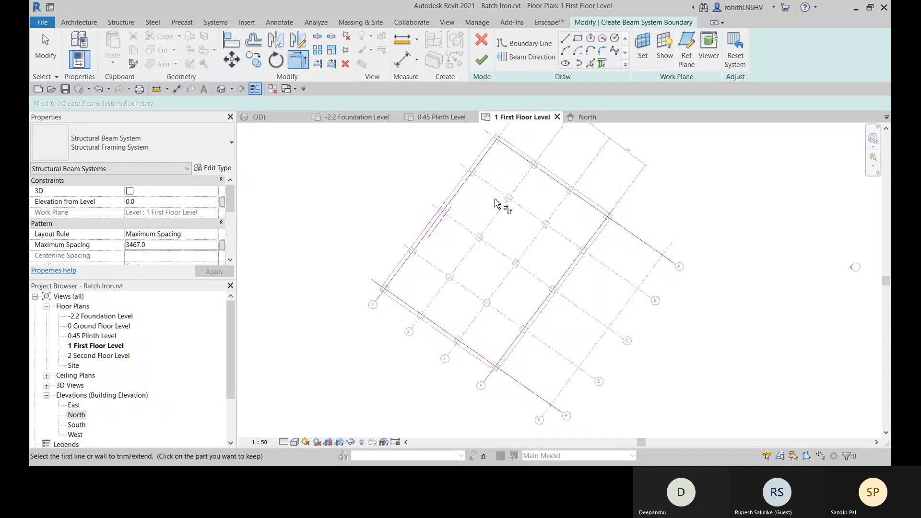
{"action": "left_click", "coordinate": [407, 268]}
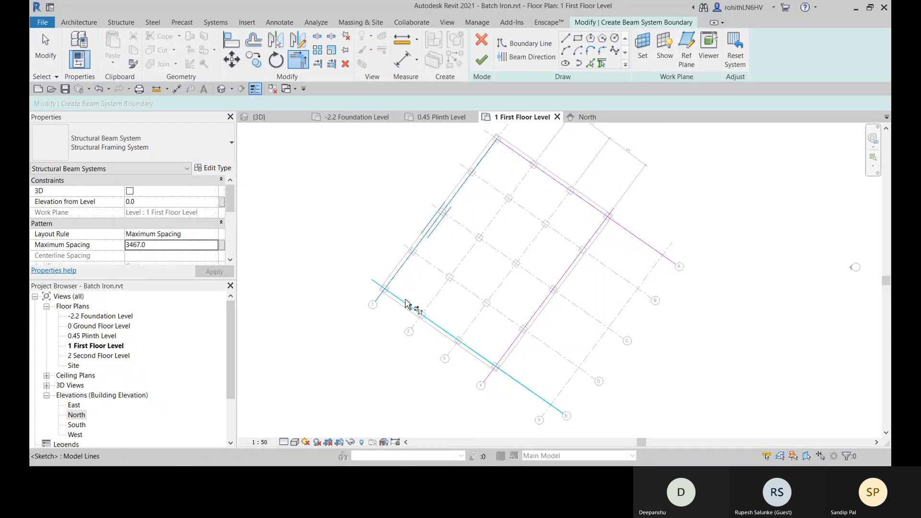
{"action": "left_click", "coordinate": [412, 307]}
{"action": "left_click", "coordinate": [474, 356]}
{"action": "left_click", "coordinate": [516, 340]}
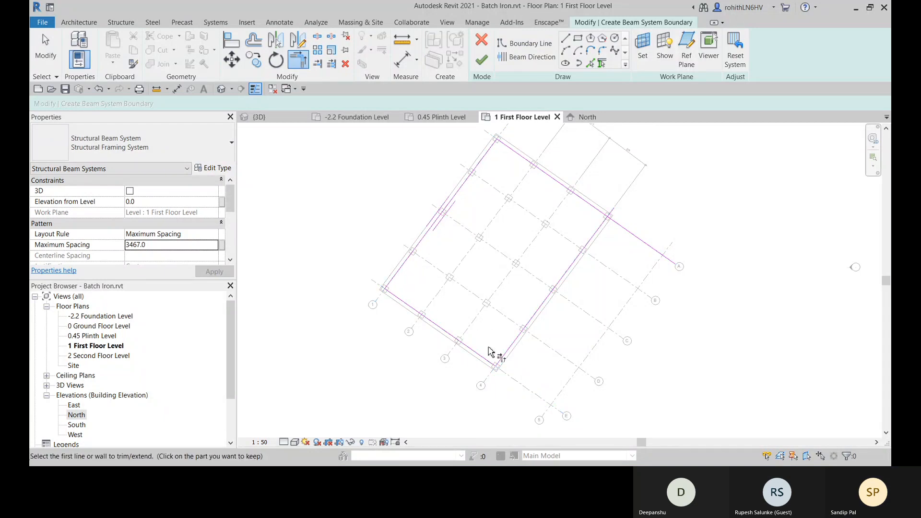
{"action": "left_click", "coordinate": [582, 253]}
{"action": "left_click", "coordinate": [593, 206]}
{"action": "middle_click_drag", "start_coordinate": [558, 242], "coordinate": [538, 249]}
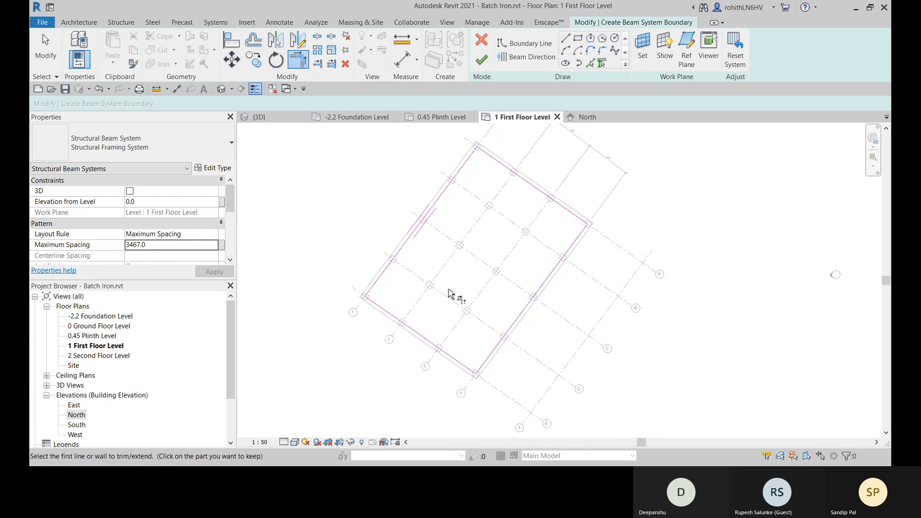
{"action": "left_click", "coordinate": [482, 59]}
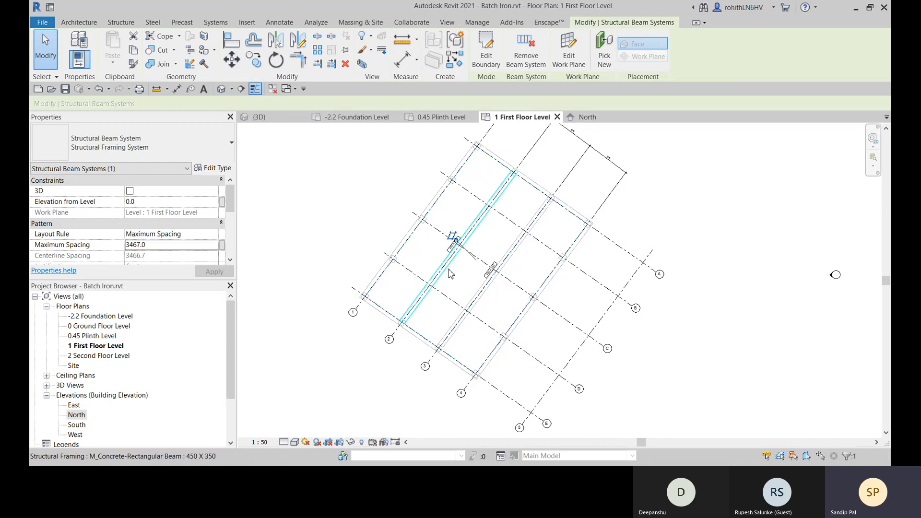
- Examine the new beams in the plan and the 3D view, checking their alignment with the columns and grids
{"action": "scroll", "coordinate": [468, 312], "scroll_direction": "up", "scroll_amount": 2}
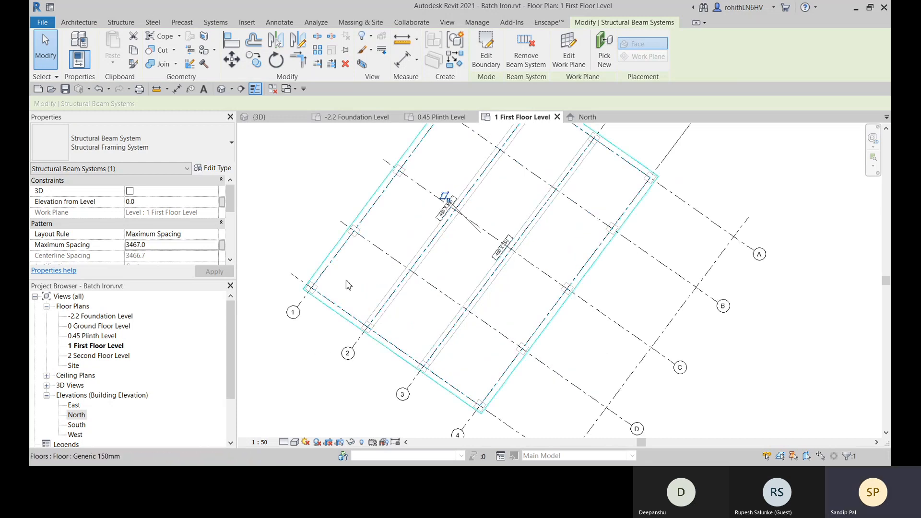
{"action": "middle_click_drag", "start_coordinate": [346, 280], "coordinate": [343, 294]}
{"action": "middle_click_drag", "start_coordinate": [475, 269], "coordinate": [439, 326]}
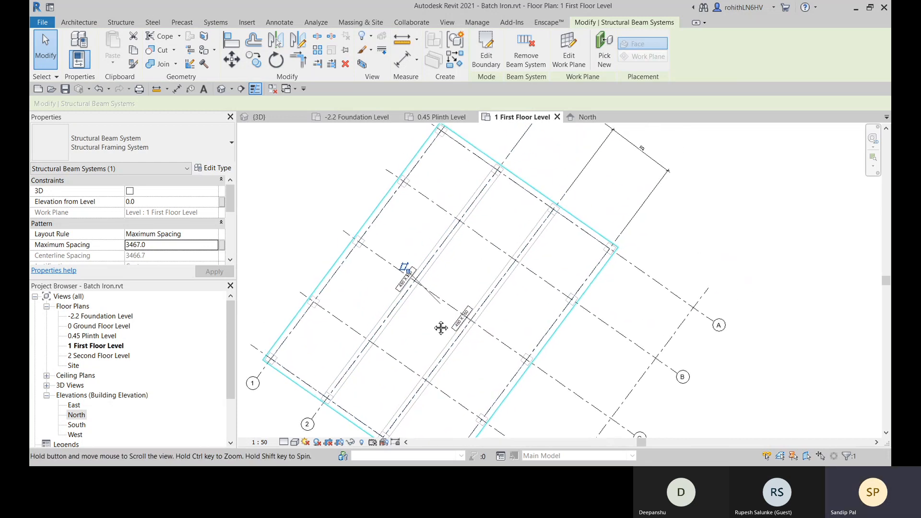
{"action": "middle_click_drag", "start_coordinate": [436, 257], "coordinate": [523, 257]}
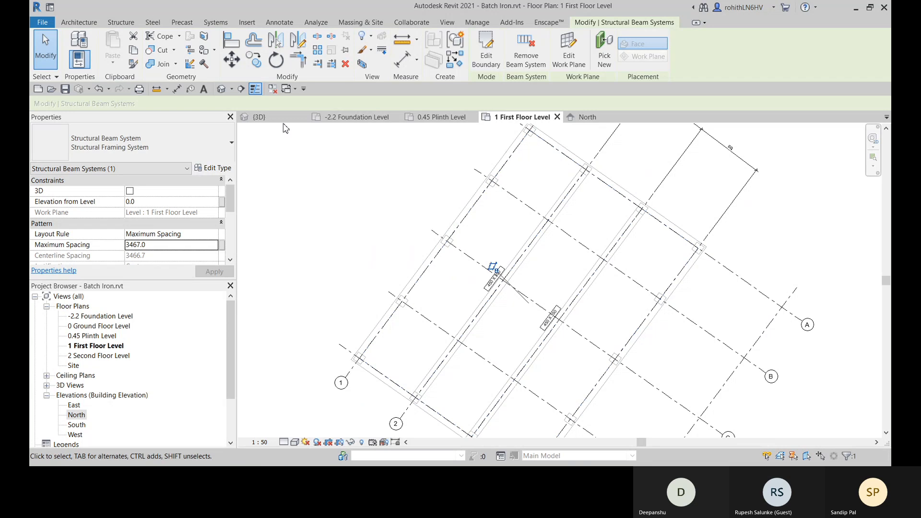
{"action": "left_click", "coordinate": [259, 117]}
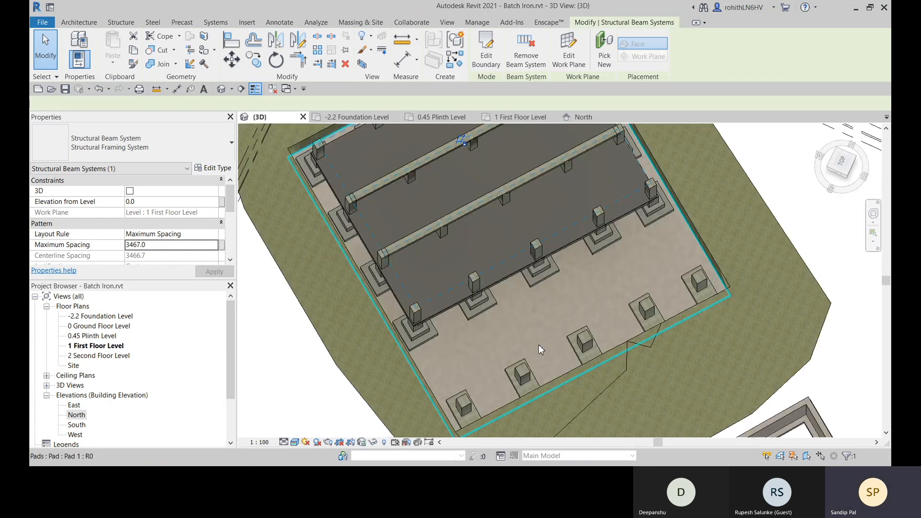
{"action": "middle_click_drag", "start_coordinate": [540, 350], "coordinate": [588, 287], "text": "shift"}
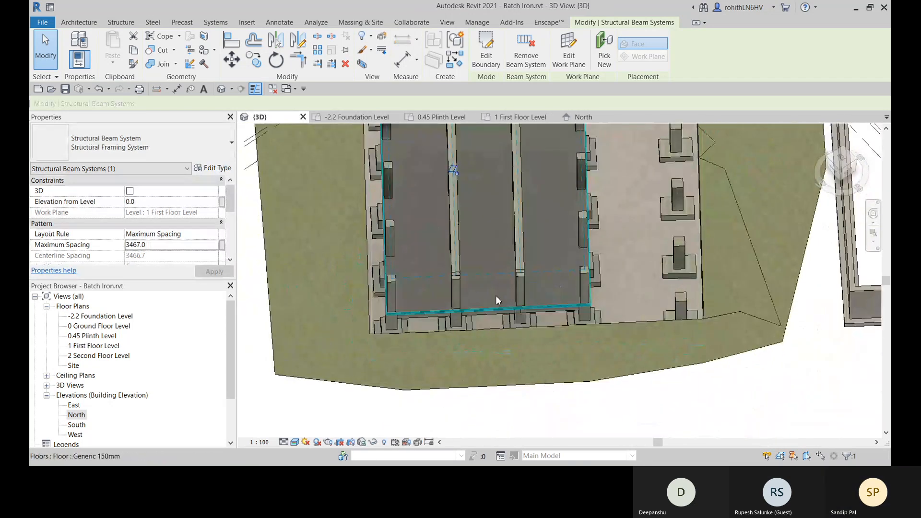
{"action": "middle_click_drag", "start_coordinate": [496, 300], "coordinate": [431, 314], "text": "shift"}
{"action": "middle_click_drag", "start_coordinate": [480, 259], "coordinate": [480, 321], "text": "shift"}
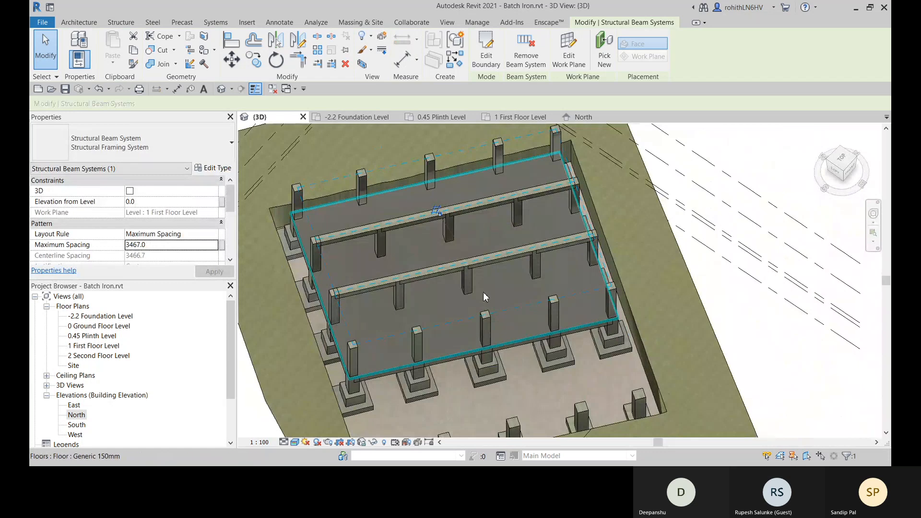
{"action": "middle_click_drag", "start_coordinate": [489, 281], "coordinate": [495, 248], "text": "shift"}
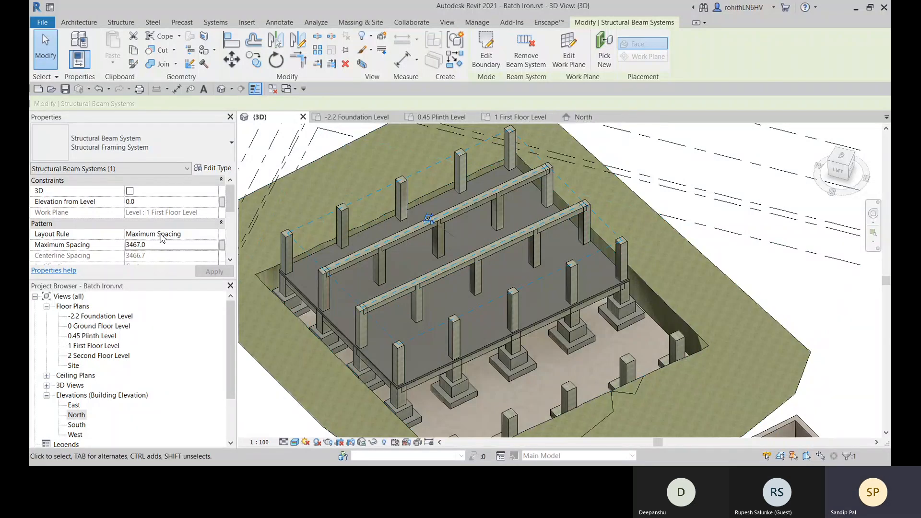
- Try the beam system's Fixed Distance layout rule with a fixed spacing of 3467 and check the beams against the columns
{"action": "left_click", "coordinate": [214, 234]}
{"action": "left_click", "coordinate": [155, 250]}
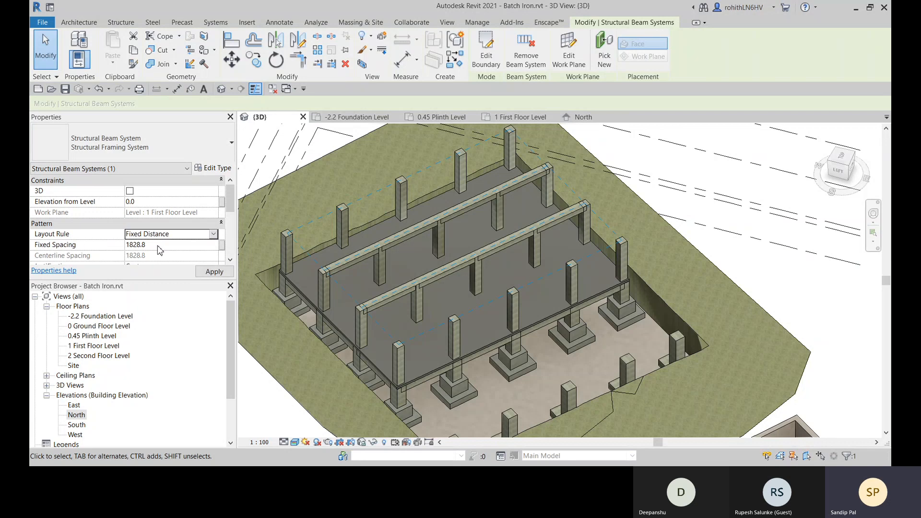
{"action": "left_click", "coordinate": [156, 246]}
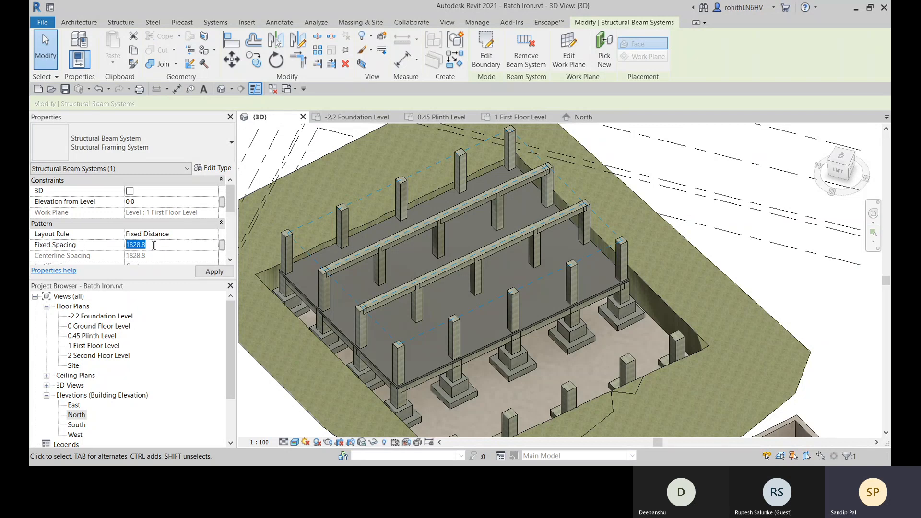
{"action": "type", "text": "3467"}
{"action": "key", "text": "Return"}
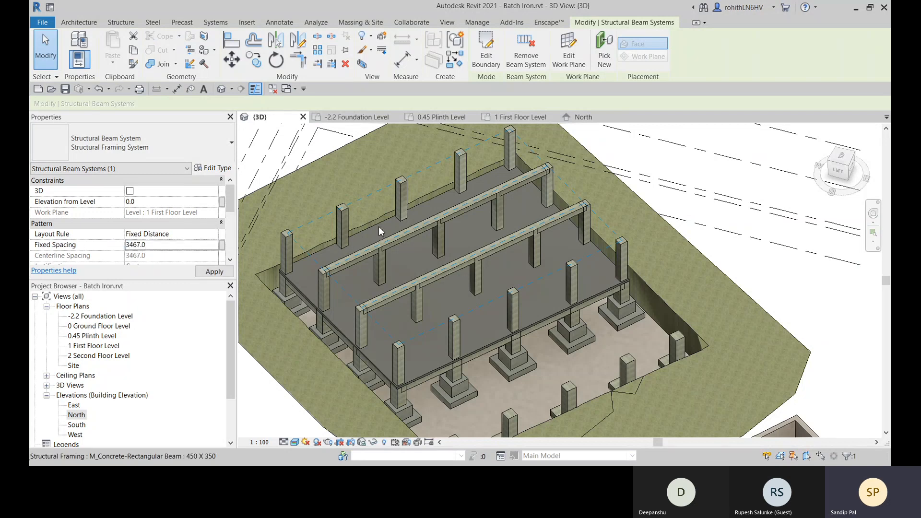
{"action": "middle_click_drag", "start_coordinate": [405, 306], "coordinate": [367, 295], "text": "shift"}
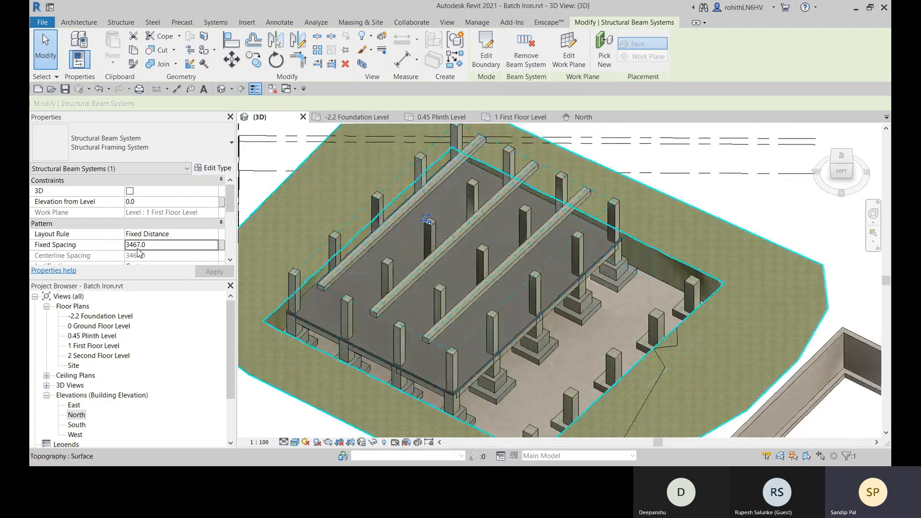
{"action": "middle_click_drag", "start_coordinate": [366, 294], "coordinate": [173, 262], "text": "shift"}
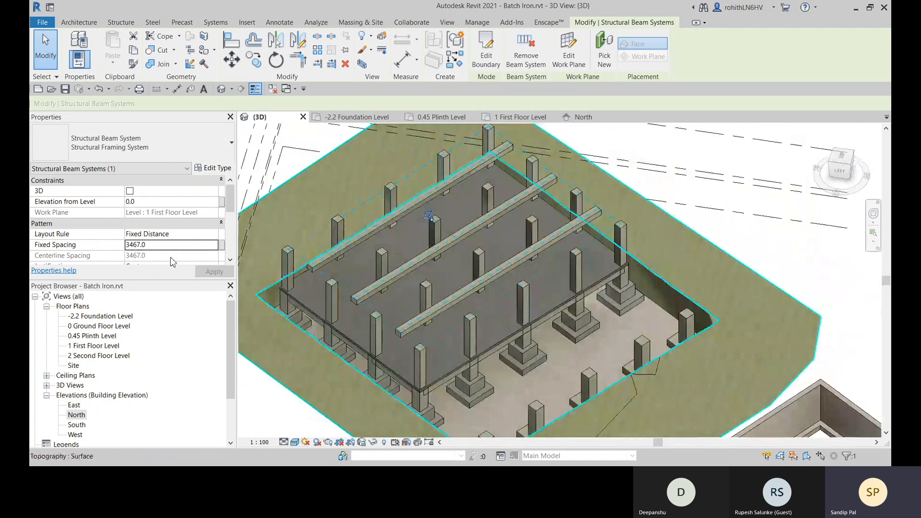
- Change the beam system's layout rule to Fixed Number with 4 lines and view the beams from another angle
{"action": "double_click", "coordinate": [215, 246]}
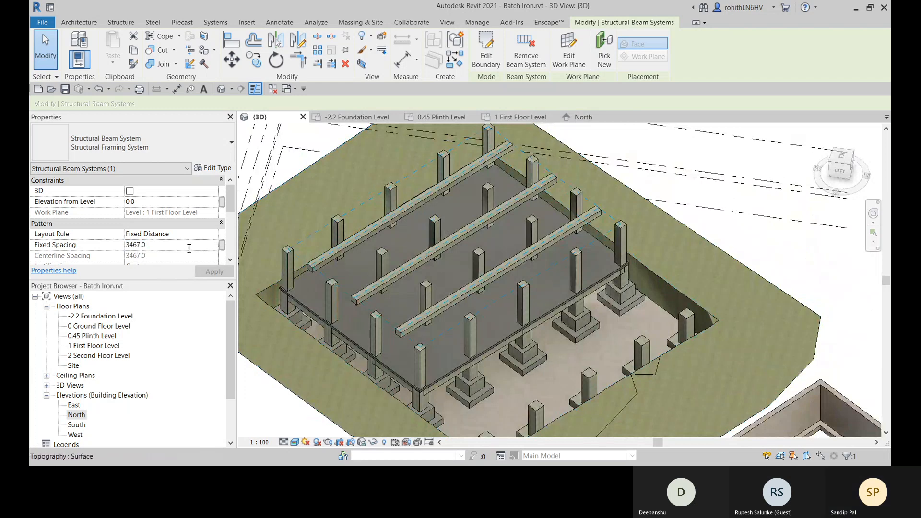
{"action": "left_click", "coordinate": [212, 236]}
{"action": "left_click", "coordinate": [215, 235]}
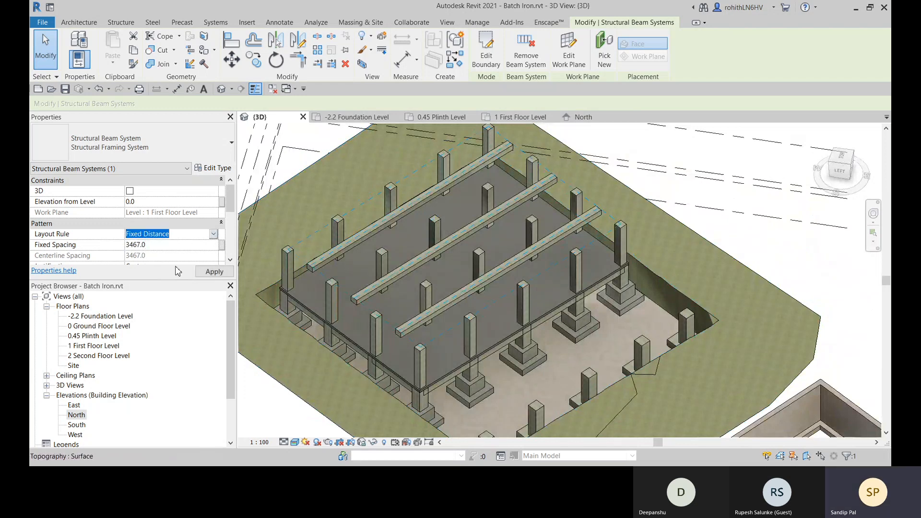
{"action": "left_click", "coordinate": [143, 259]}
{"action": "left_click", "coordinate": [140, 247]}
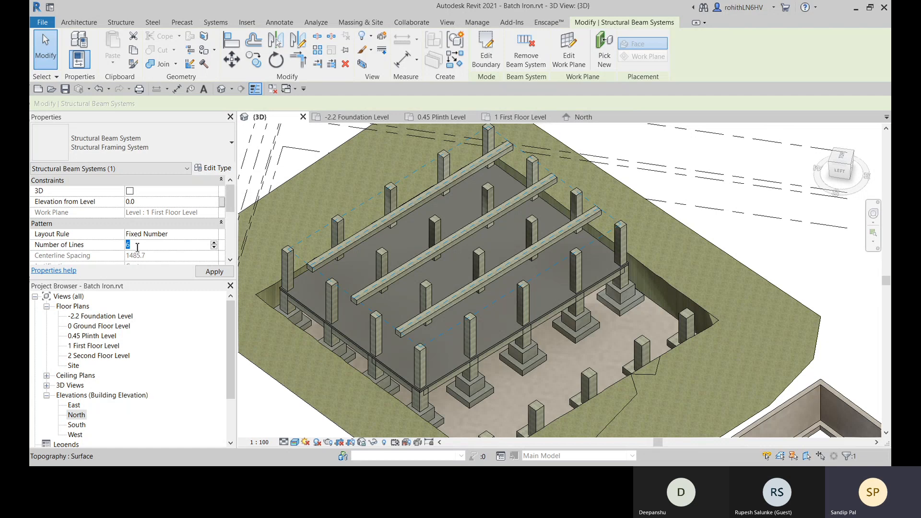
{"action": "type", "text": "4"}
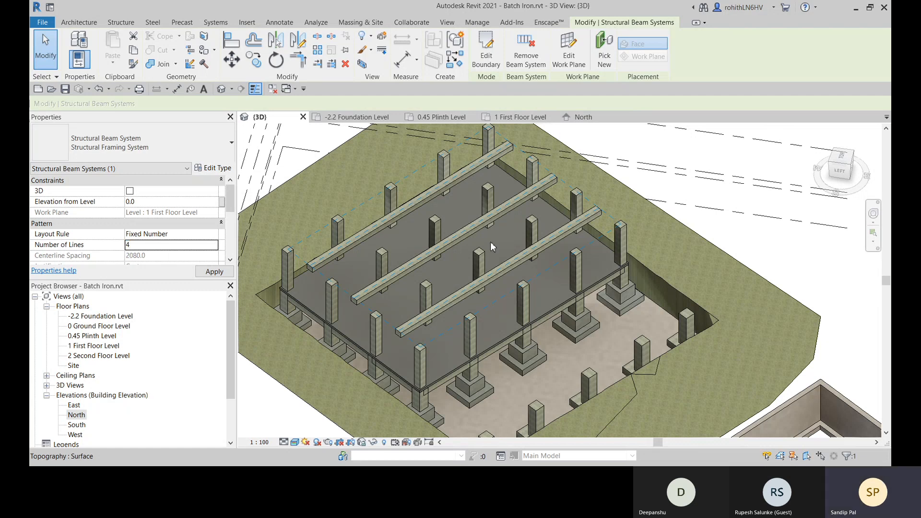
{"action": "middle_click_drag", "start_coordinate": [494, 288], "coordinate": [284, 315], "text": "shift"}
- Reduce the beam system's number of lines to 2 and apply the change
{"action": "key", "text": "BackSpace"}
{"action": "type", "text": "3"}
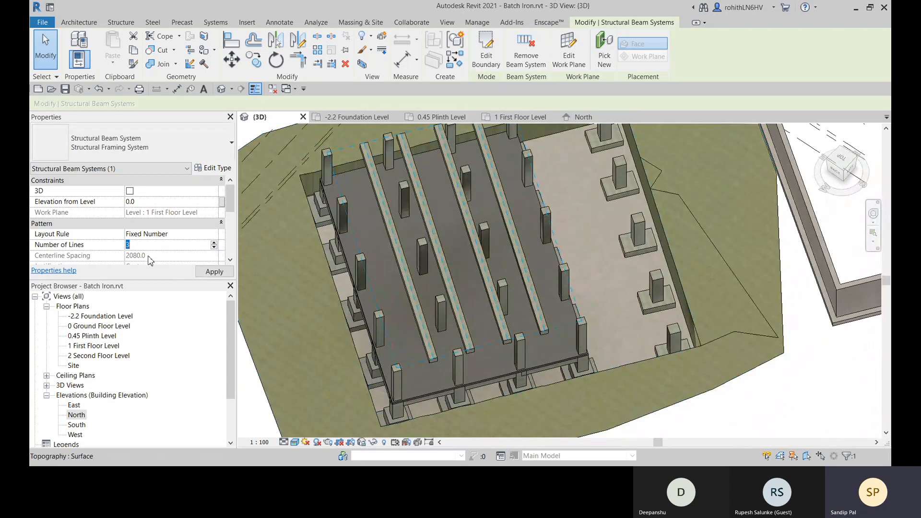
{"action": "left_click", "coordinate": [216, 235]}
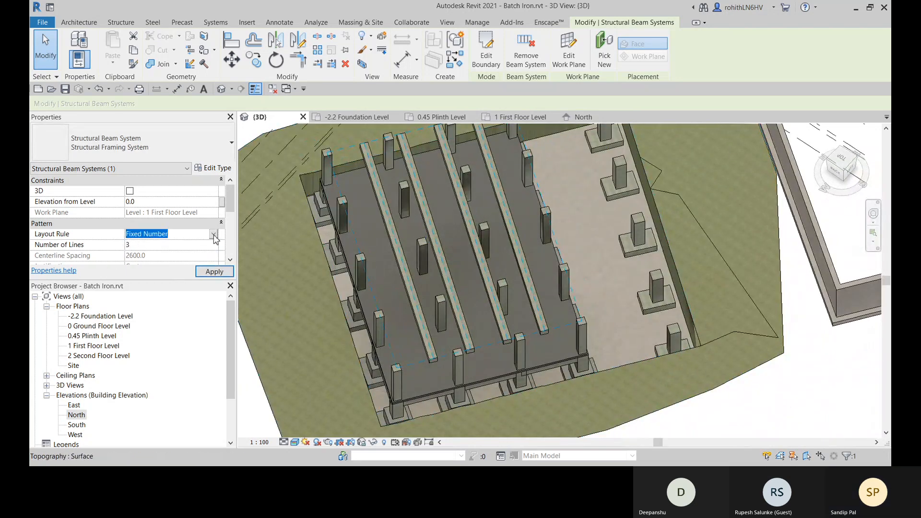
{"action": "left_click", "coordinate": [212, 244]}
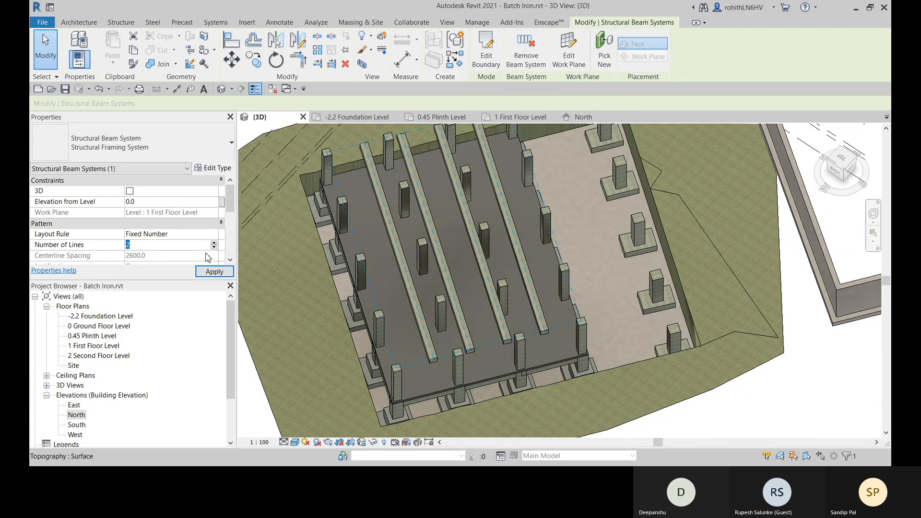
{"action": "left_click", "coordinate": [215, 272]}
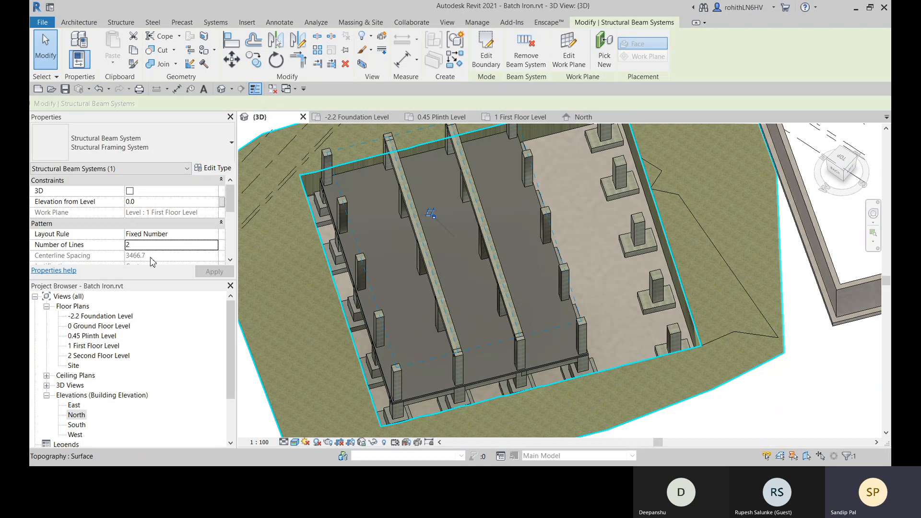
- Inspect how the beams sit on the inner columns in 3D, selecting each beam individually and highlighting the whole beam system
{"action": "scroll", "coordinate": [494, 262], "scroll_direction": "up", "scroll_amount": 6}
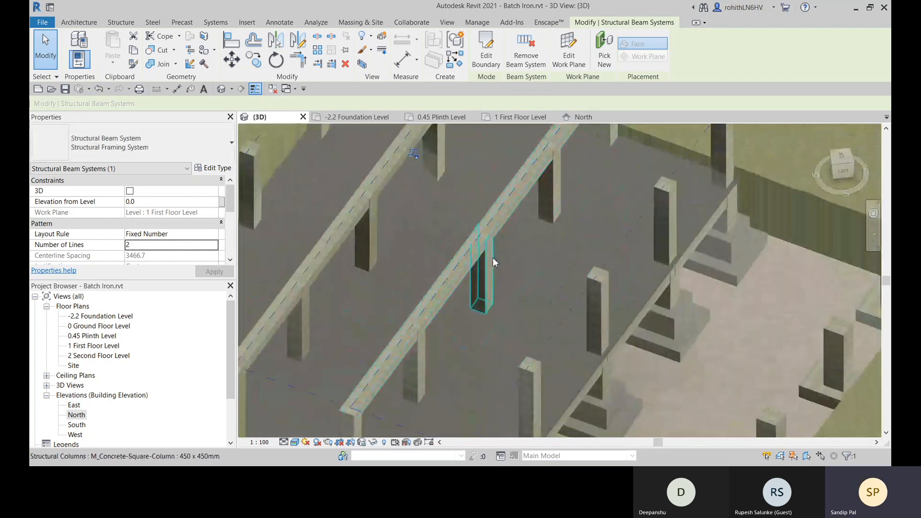
{"action": "scroll", "coordinate": [493, 259], "scroll_direction": "down", "scroll_amount": 8}
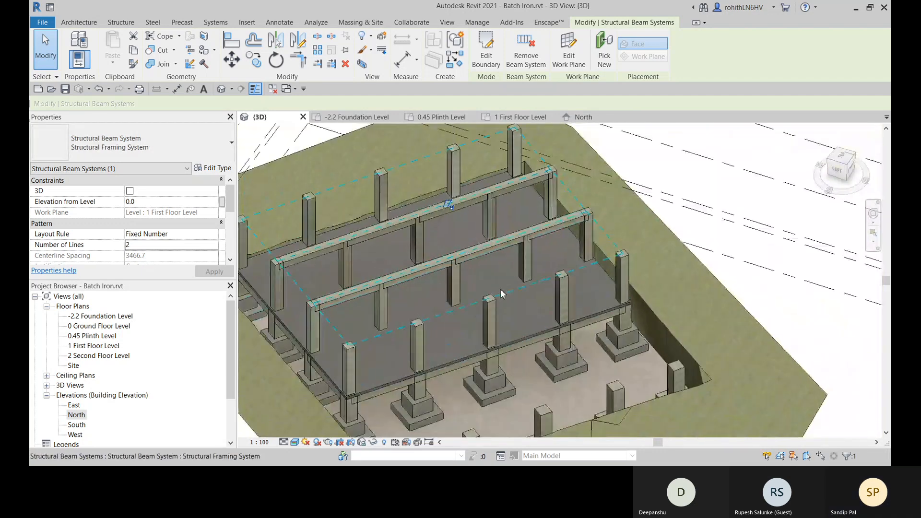
{"action": "middle_click_drag", "start_coordinate": [501, 294], "coordinate": [658, 297], "text": "shift"}
{"action": "left_click", "coordinate": [690, 309]}
{"action": "left_click", "coordinate": [476, 249]}
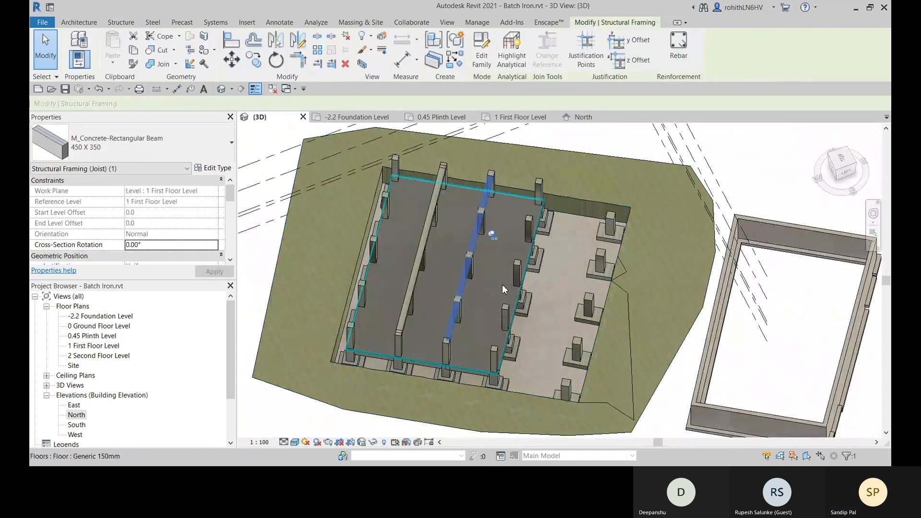
{"action": "left_click", "coordinate": [421, 271]}
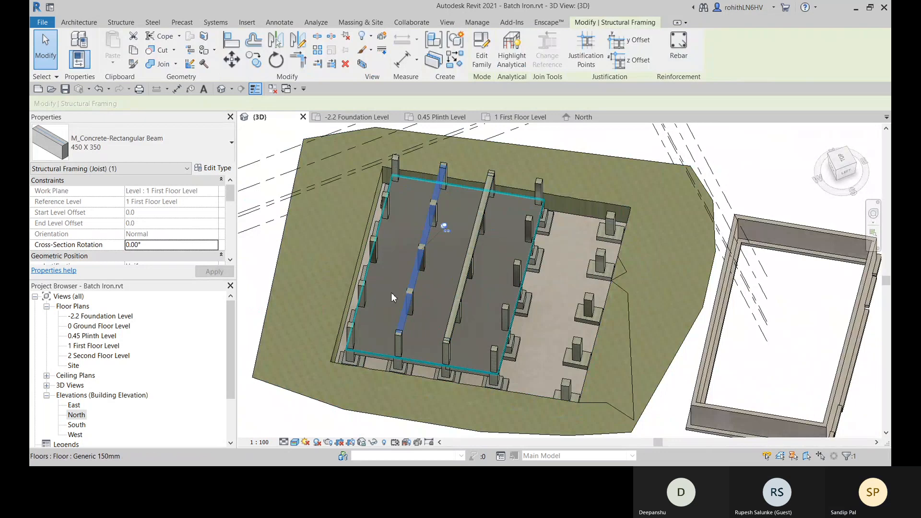
{"action": "key", "text": "Tab"}
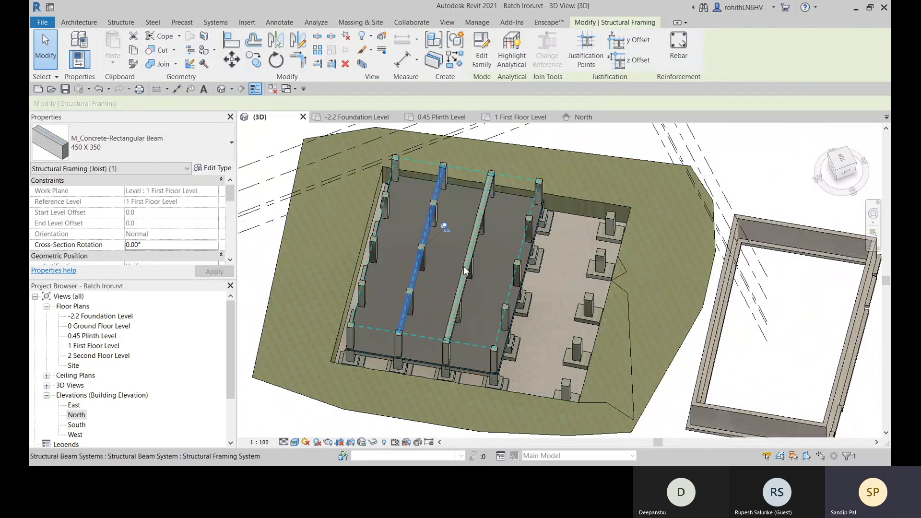
- Examine the beam system's instance properties and the levels offered as its work plane, keeping the current work plane
{"action": "left_click", "coordinate": [465, 271]}
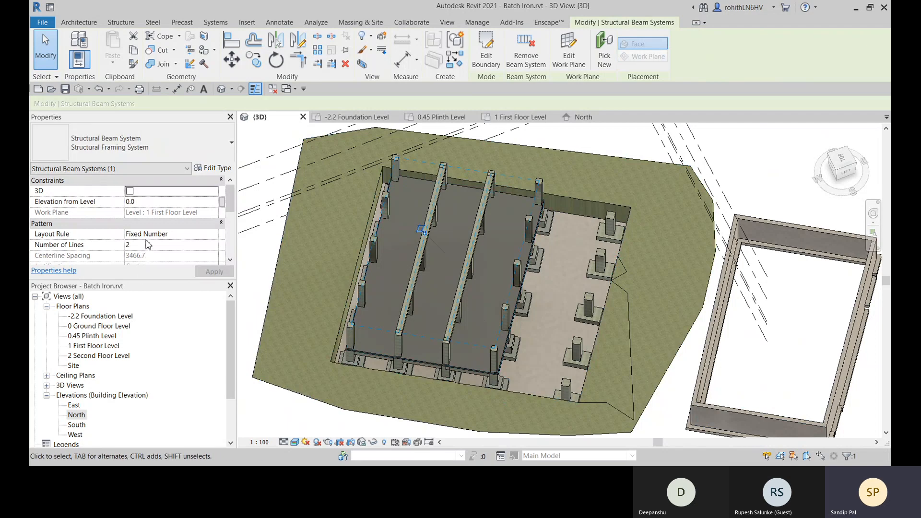
{"action": "scroll", "coordinate": [148, 245], "scroll_direction": "down", "scroll_amount": 1}
{"action": "scroll", "coordinate": [164, 245], "scroll_direction": "down", "scroll_amount": 3}
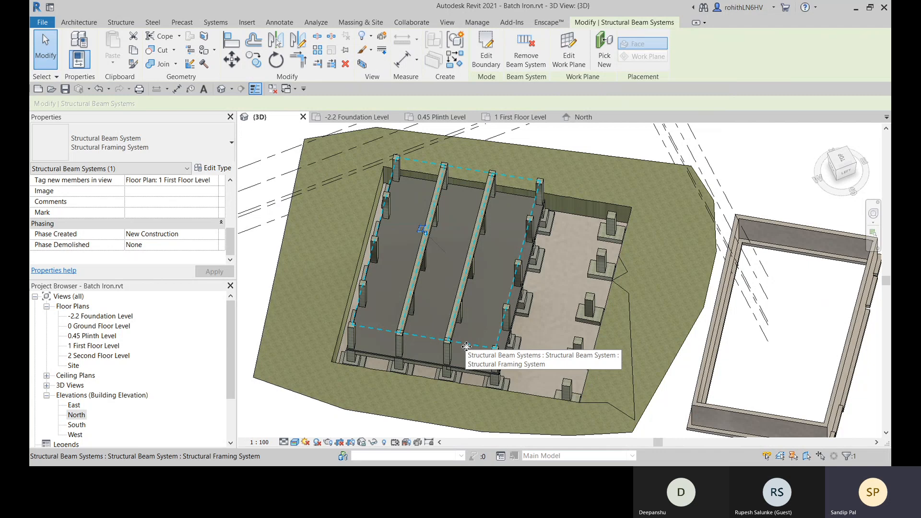
{"action": "scroll", "coordinate": [69, 223], "scroll_direction": "up", "scroll_amount": 5}
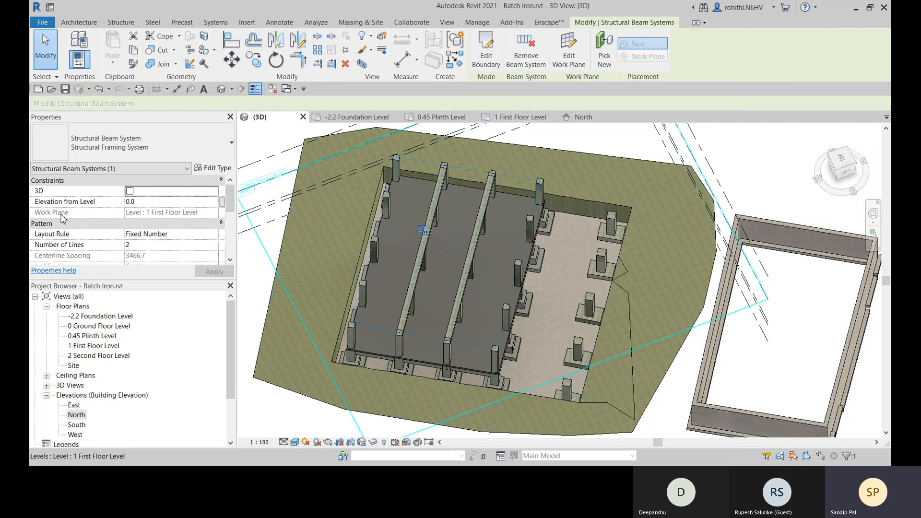
{"action": "left_click", "coordinate": [569, 53]}
{"action": "left_click", "coordinate": [602, 227]}
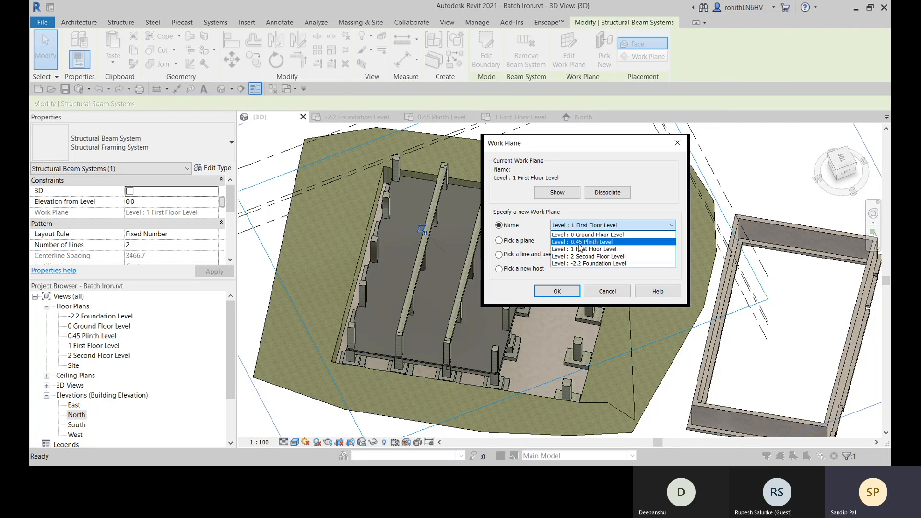
{"action": "left_click", "coordinate": [611, 293]}
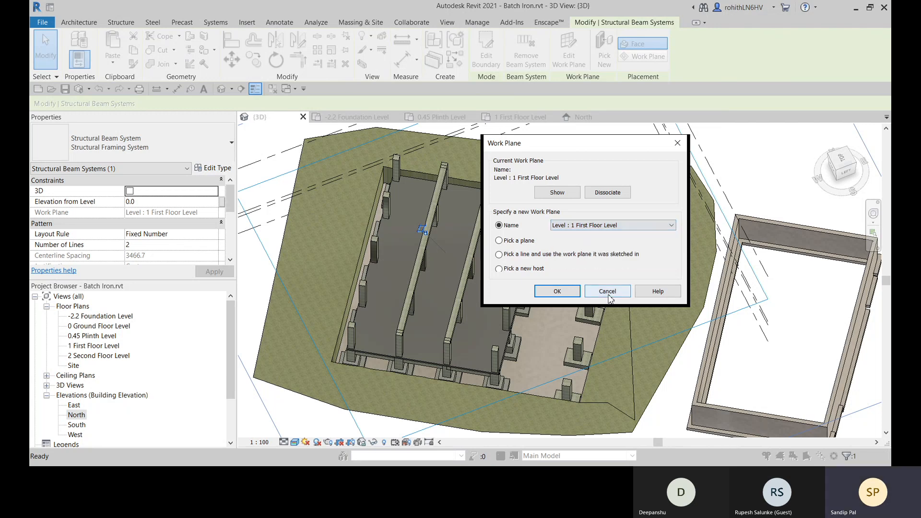
{"action": "left_click", "coordinate": [598, 292]}
{"action": "key", "text": "Escape"}
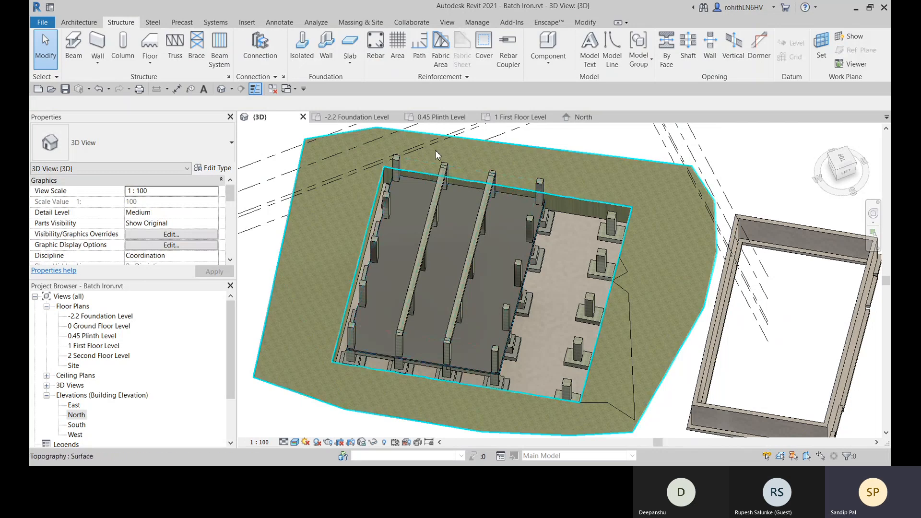
- Open the 1 First Floor Level floor plan to show the beam system on the grid
{"action": "left_click", "coordinate": [519, 122]}
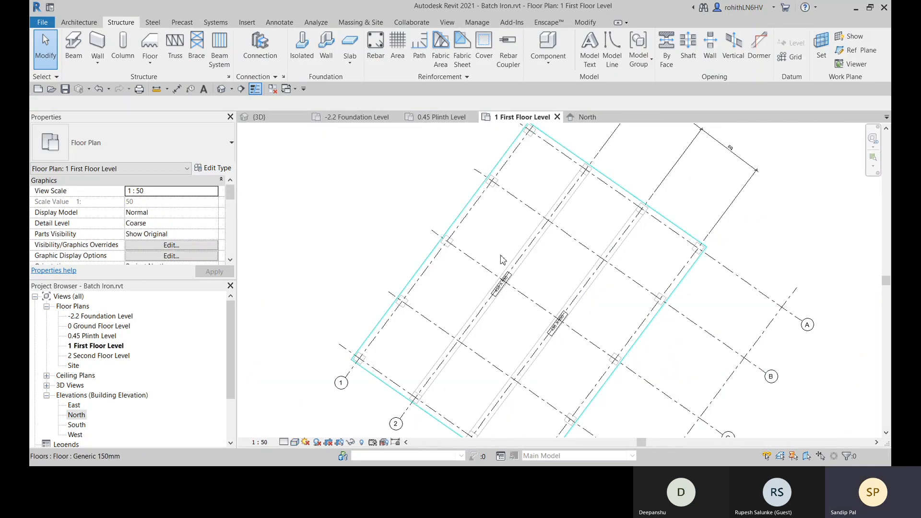
{"action": "scroll", "coordinate": [413, 274], "scroll_direction": "down", "scroll_amount": 3}
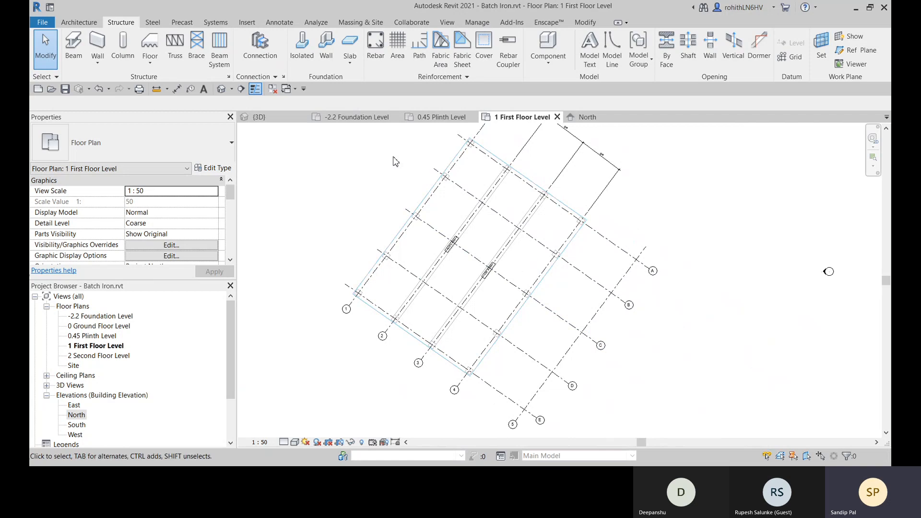
{"action": "left_click", "coordinate": [219, 50]}
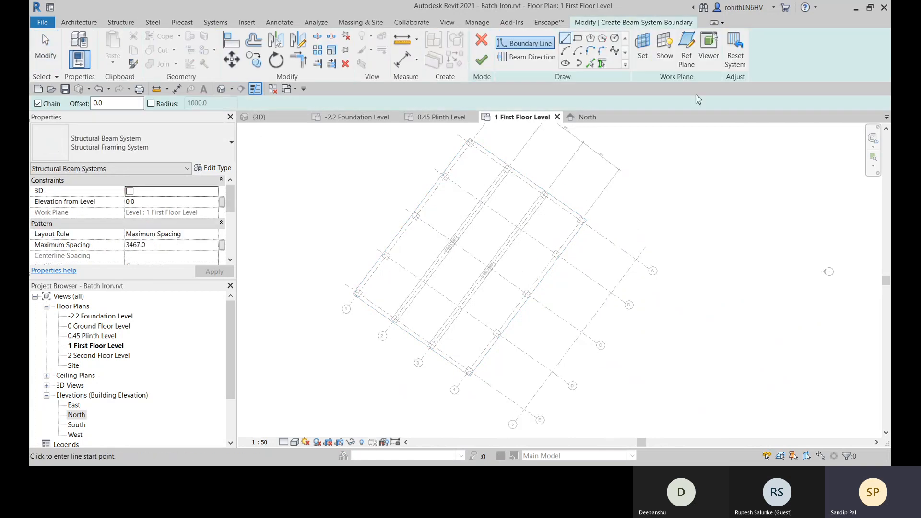
{"action": "left_click", "coordinate": [643, 57]}
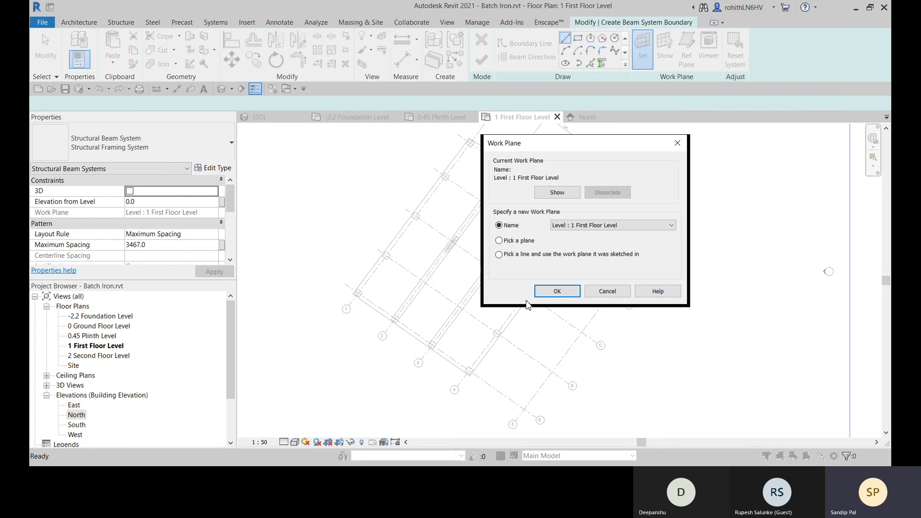
{"action": "left_click", "coordinate": [607, 291]}
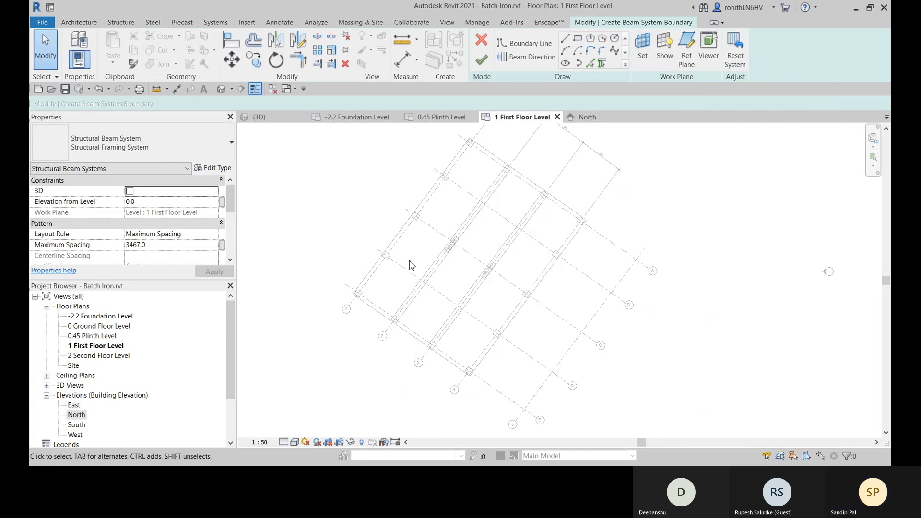
{"action": "middle_click_drag", "start_coordinate": [411, 266], "coordinate": [397, 296]}
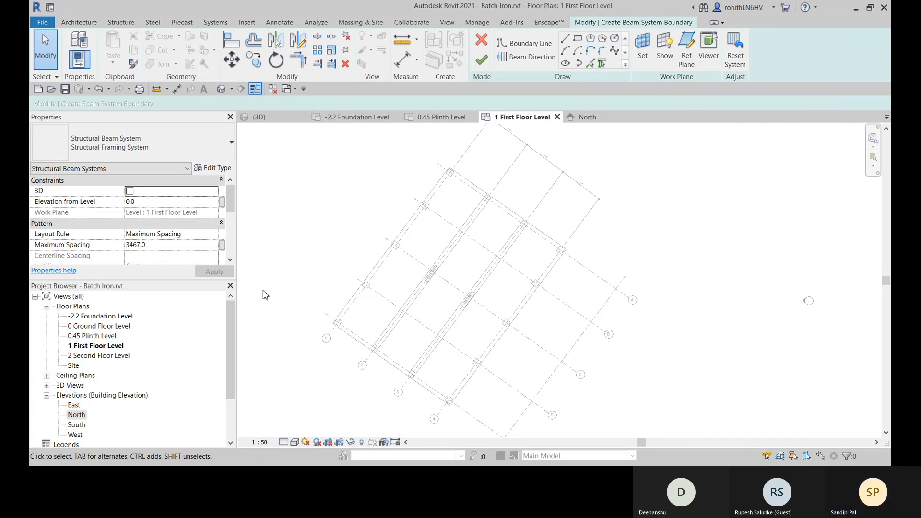
{"action": "left_click", "coordinate": [481, 60]}
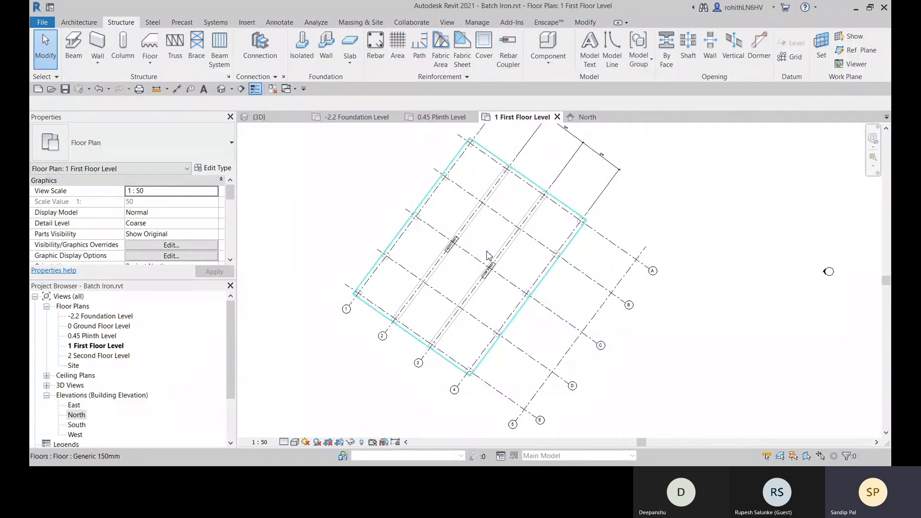
- Edit the beam system's boundary and add lines offset 3467 outward from both long edges along grids 1 and 4
{"action": "left_click", "coordinate": [505, 263]}
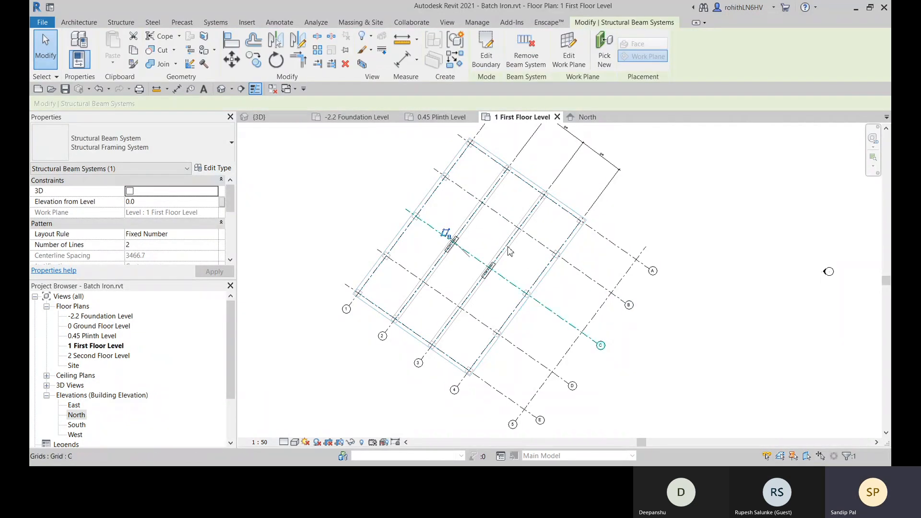
{"action": "left_click", "coordinate": [495, 50]}
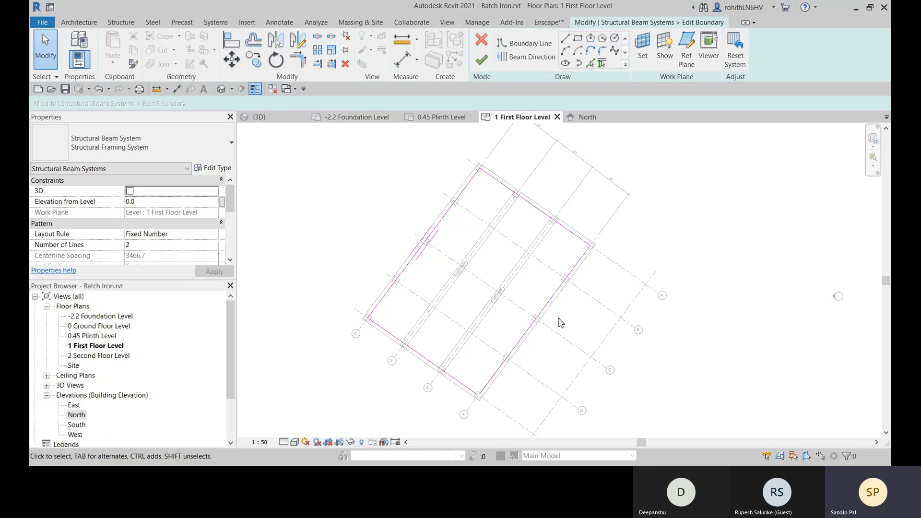
{"action": "middle_click_drag", "start_coordinate": [567, 303], "coordinate": [549, 292]}
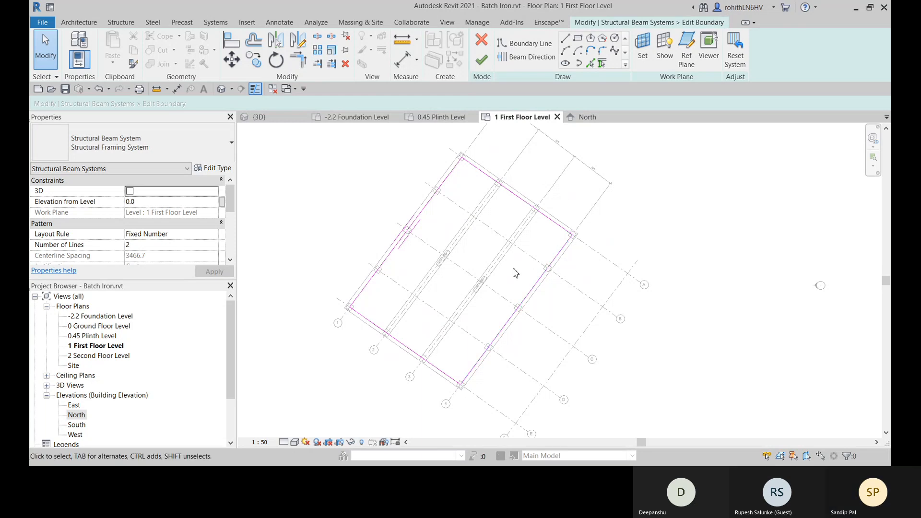
{"action": "left_click", "coordinate": [593, 67]}
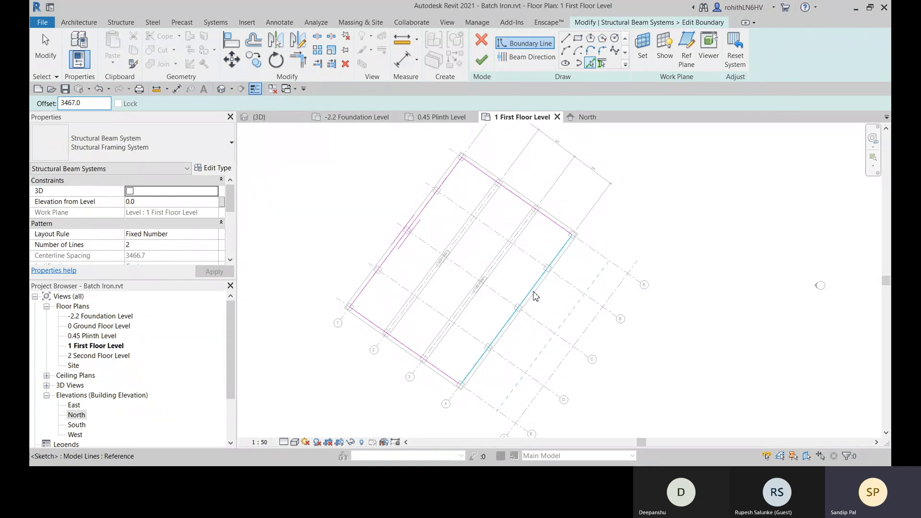
{"action": "left_click", "coordinate": [536, 296]}
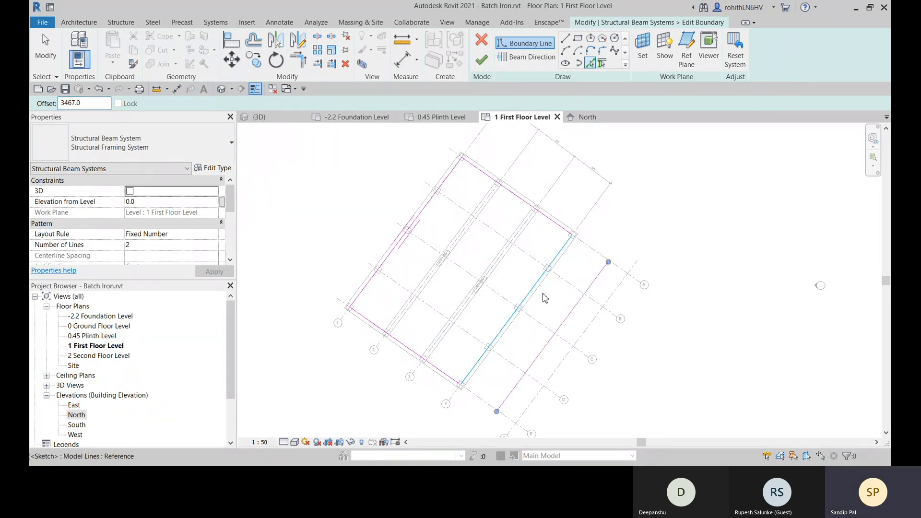
{"action": "left_click", "coordinate": [388, 257]}
{"action": "middle_click_drag", "start_coordinate": [417, 330], "coordinate": [455, 351]}
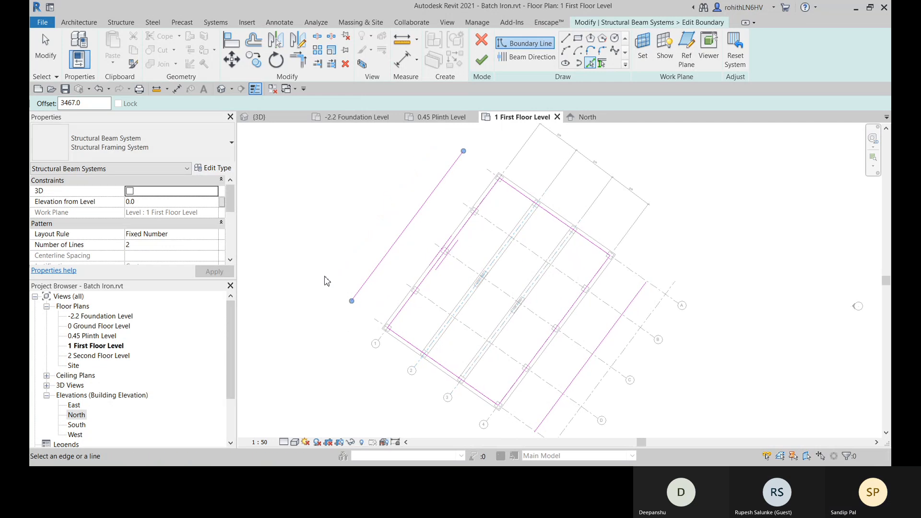
{"action": "right_click", "coordinate": [443, 215]}
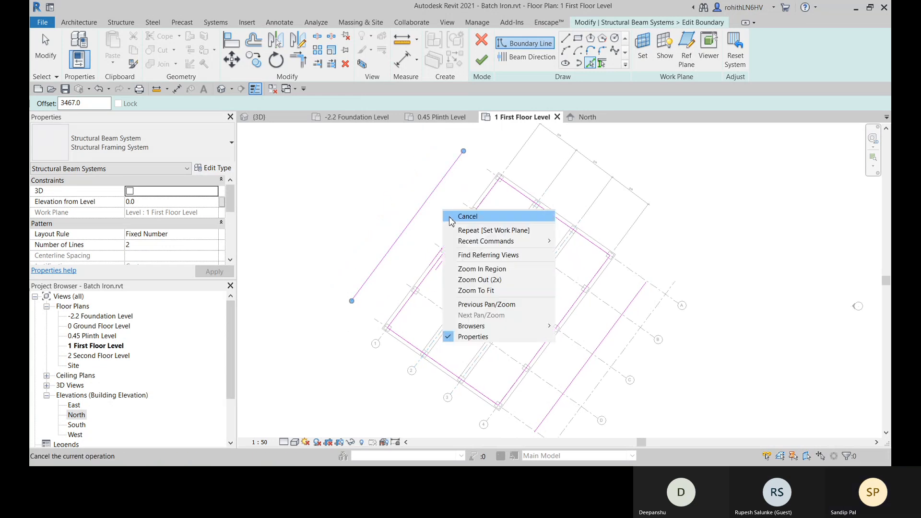
{"action": "left_click", "coordinate": [449, 219]}
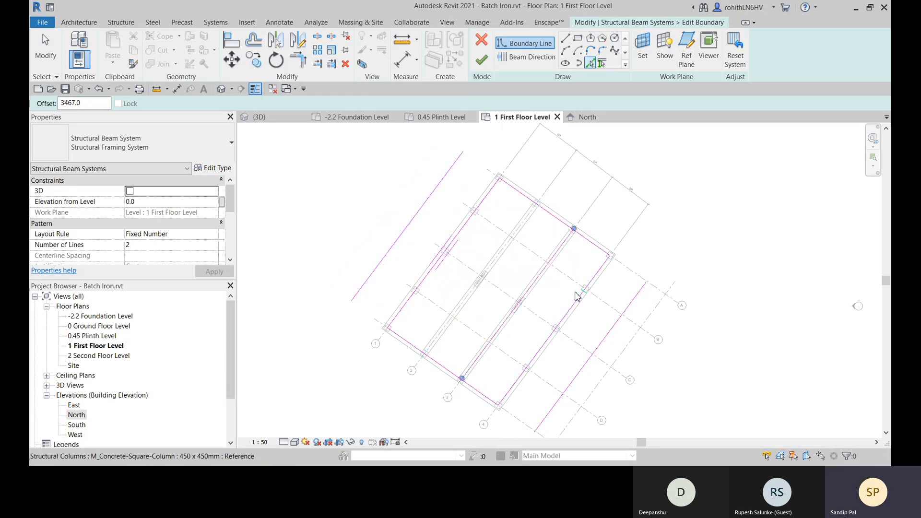
- Delete the two original long boundary lines along grids 1 and 4 from the beam system sketch
{"action": "key", "text": "d"}
{"action": "key", "text": "e"}
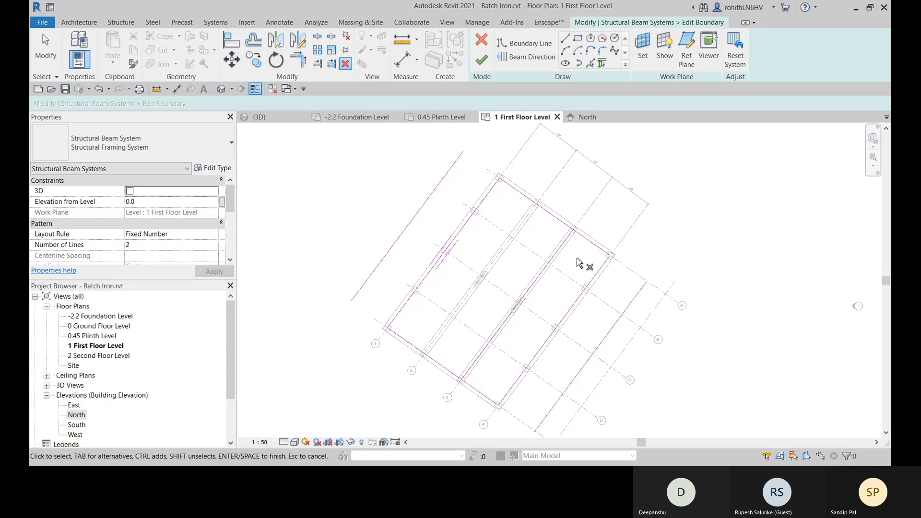
{"action": "right_click", "coordinate": [577, 259]}
{"action": "left_click", "coordinate": [585, 264]}
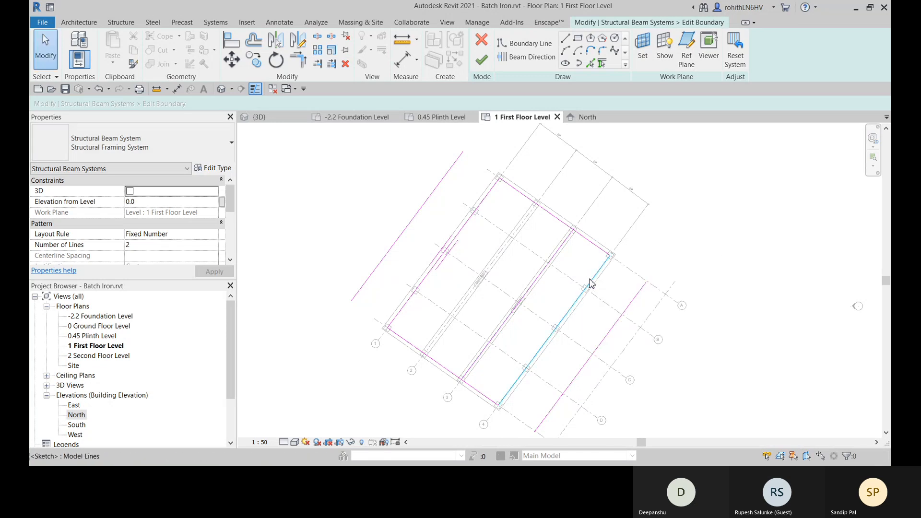
{"action": "left_click", "coordinate": [591, 284]}
{"action": "key", "text": "Delete"}
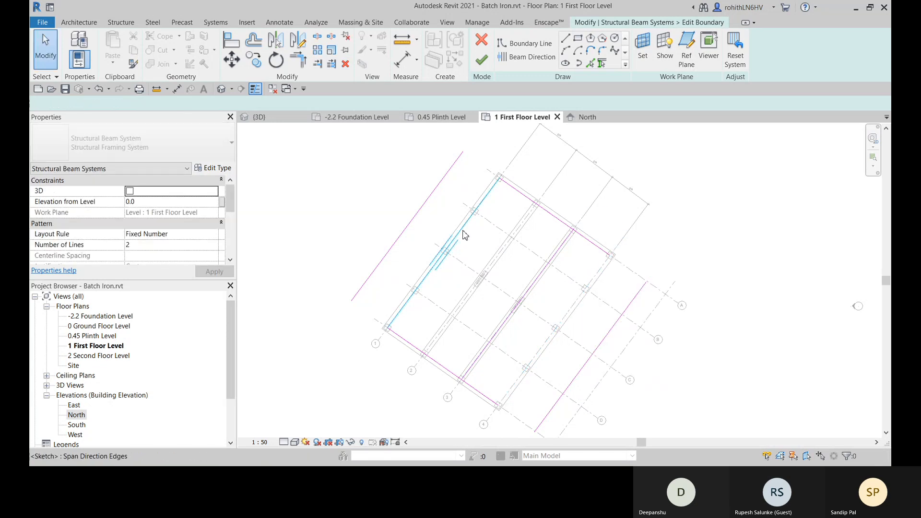
{"action": "left_click", "coordinate": [453, 240]}
{"action": "key", "text": "Delete"}
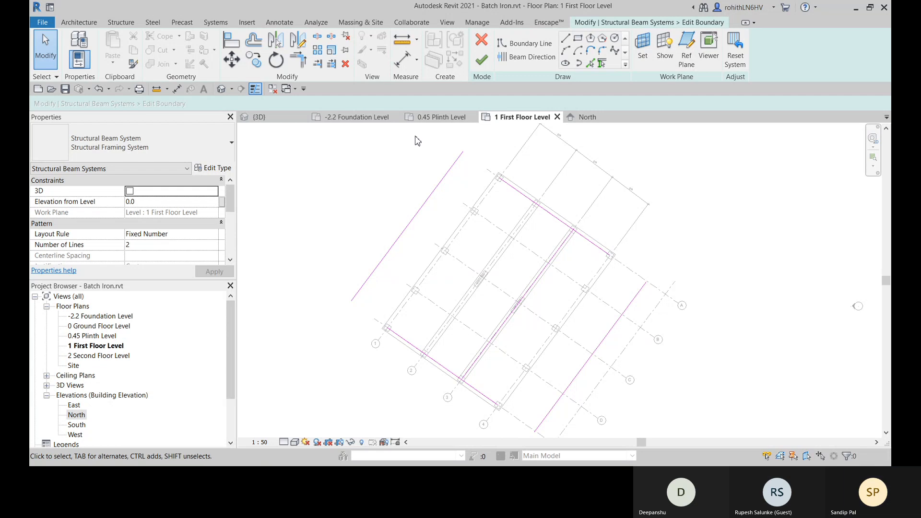
- Extend the two short boundary lines to corners with the new outer lines using Trim/Extend to Corner
{"action": "left_click", "coordinate": [303, 67]}
{"action": "left_click", "coordinate": [388, 332]}
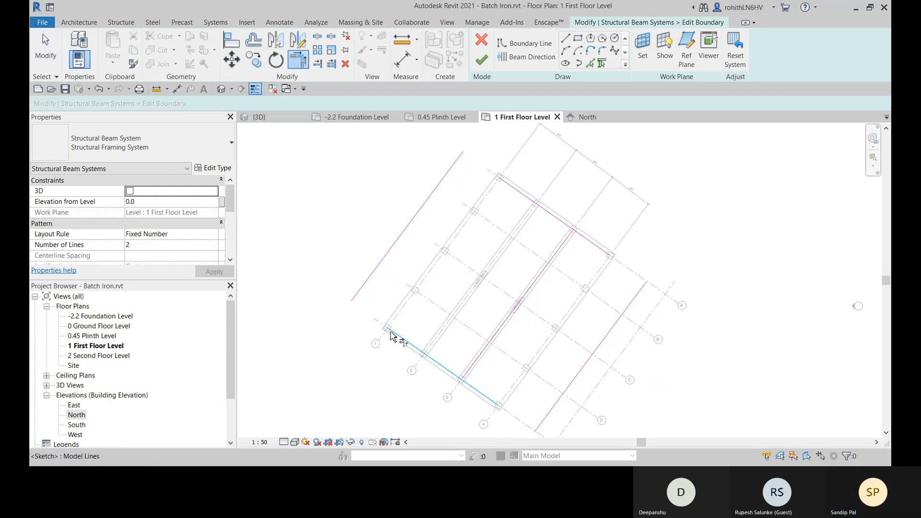
{"action": "left_click", "coordinate": [358, 293]}
{"action": "left_click", "coordinate": [459, 159]}
{"action": "left_click", "coordinate": [604, 252]}
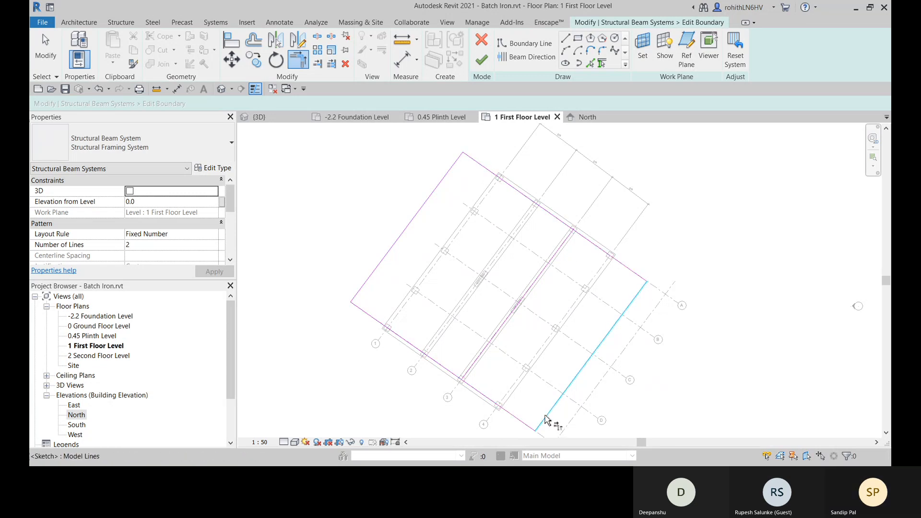
{"action": "middle_click_drag", "start_coordinate": [557, 418], "coordinate": [564, 373]}
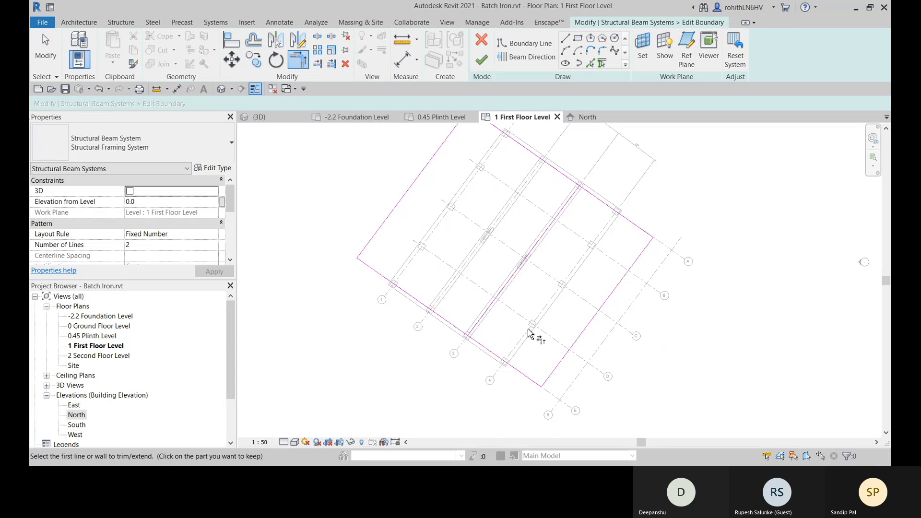
- Delete the stray boundary line along grid 3 inside the beam system sketch
{"action": "key", "text": "Escape"}
{"action": "left_click", "coordinate": [539, 243]}
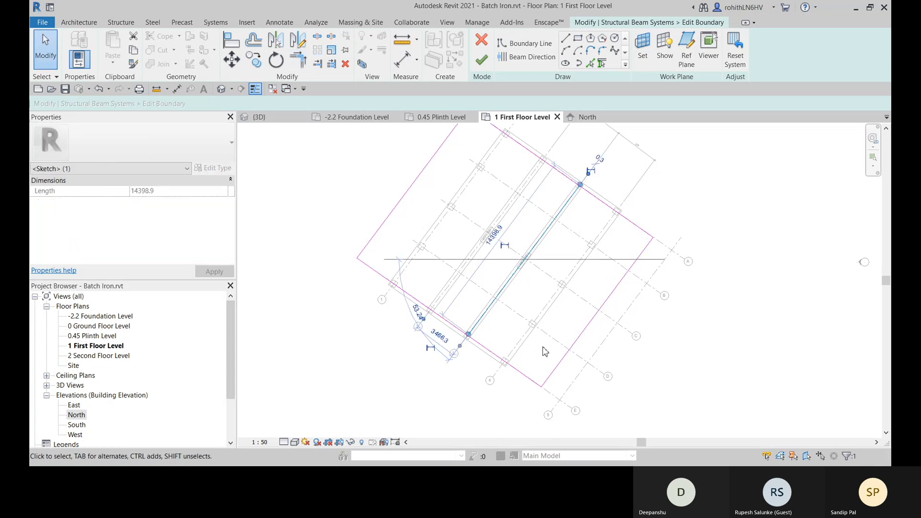
{"action": "key", "text": "Delete"}
{"action": "middle_click_drag", "start_coordinate": [576, 336], "coordinate": [569, 354]}
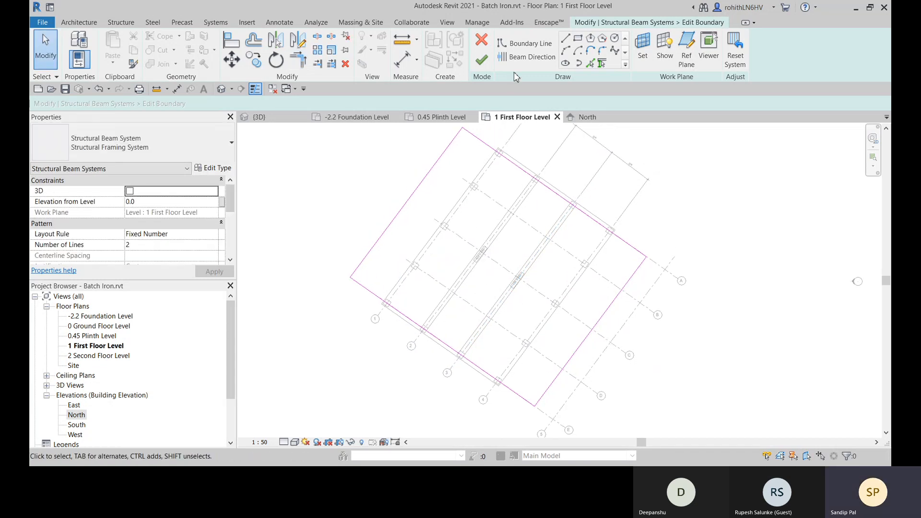
- Set the beam direction parallel to the outer boundary line beyond grid 1 and finish the boundary edit
{"action": "left_click", "coordinate": [528, 57]}
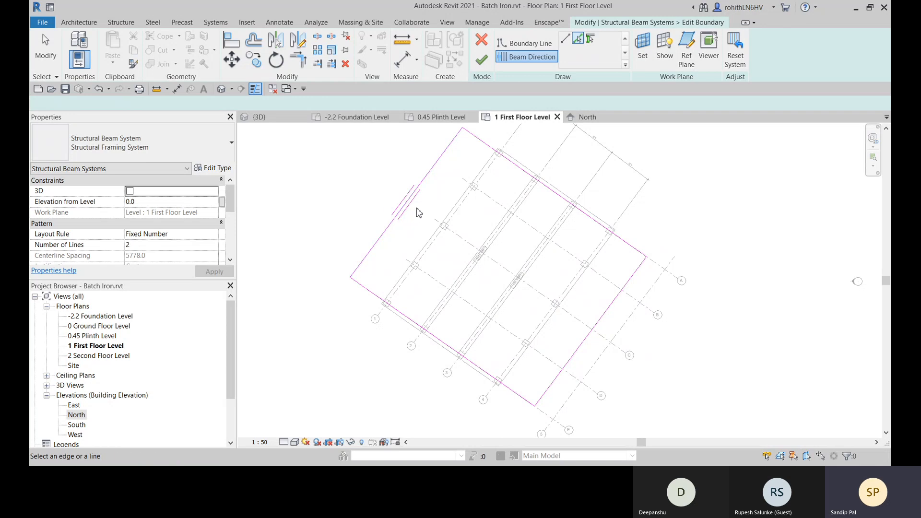
{"action": "middle_click_drag", "start_coordinate": [417, 213], "coordinate": [415, 230]}
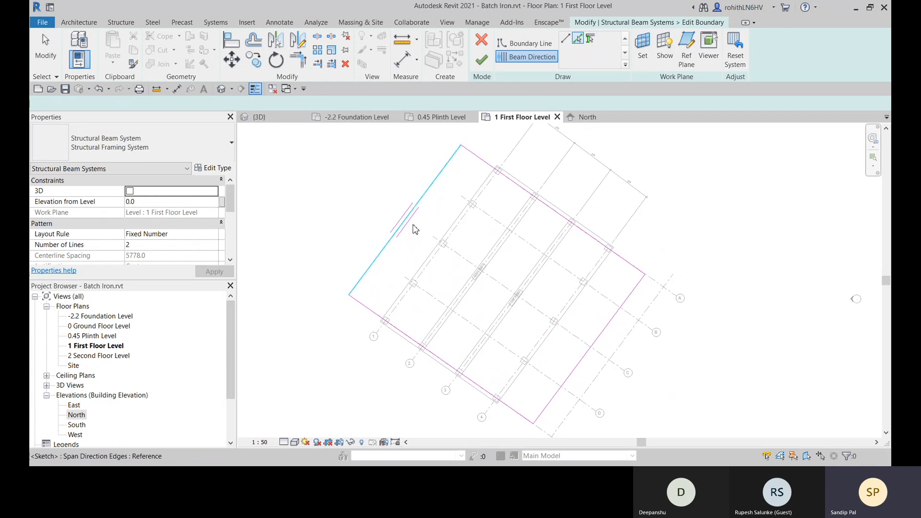
{"action": "left_click", "coordinate": [491, 62]}
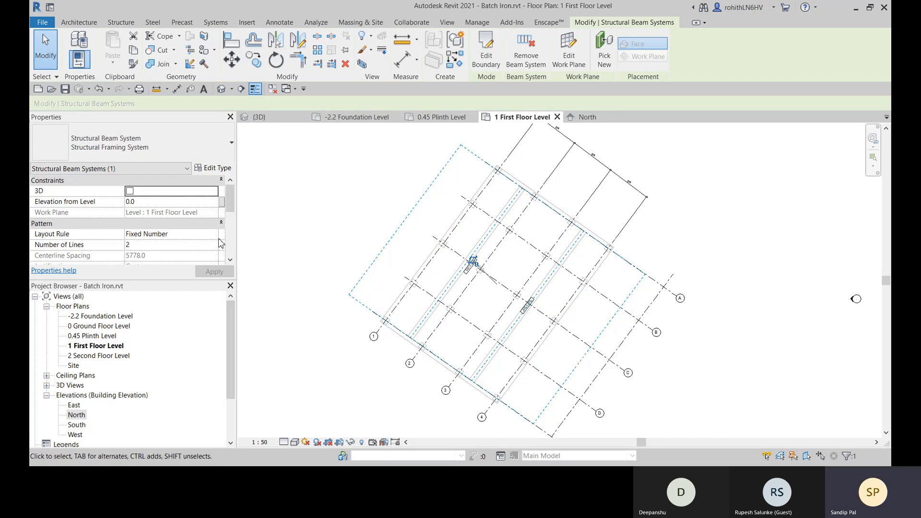
- Change the beam system's layout rule to Fixed Distance, apply it and compare the beams with the grid lines
{"action": "left_click", "coordinate": [147, 256]}
{"action": "left_click", "coordinate": [167, 253]}
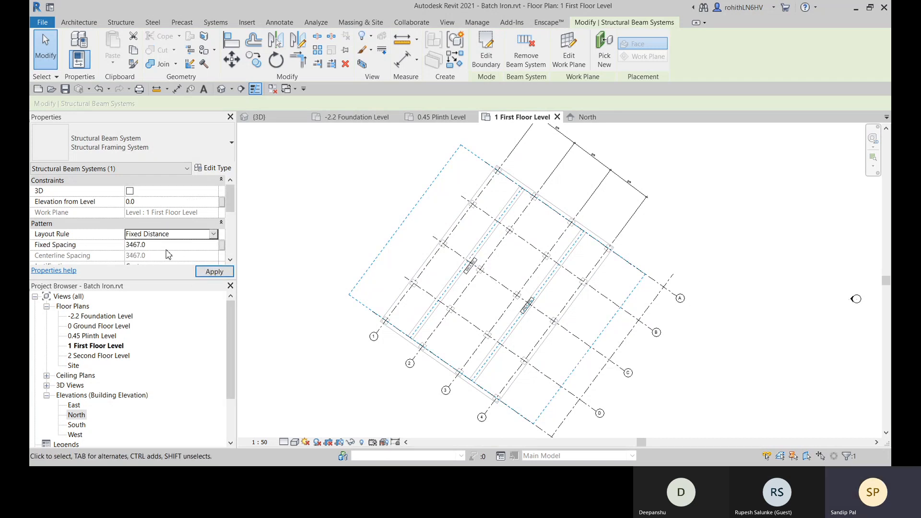
{"action": "left_click", "coordinate": [214, 271]}
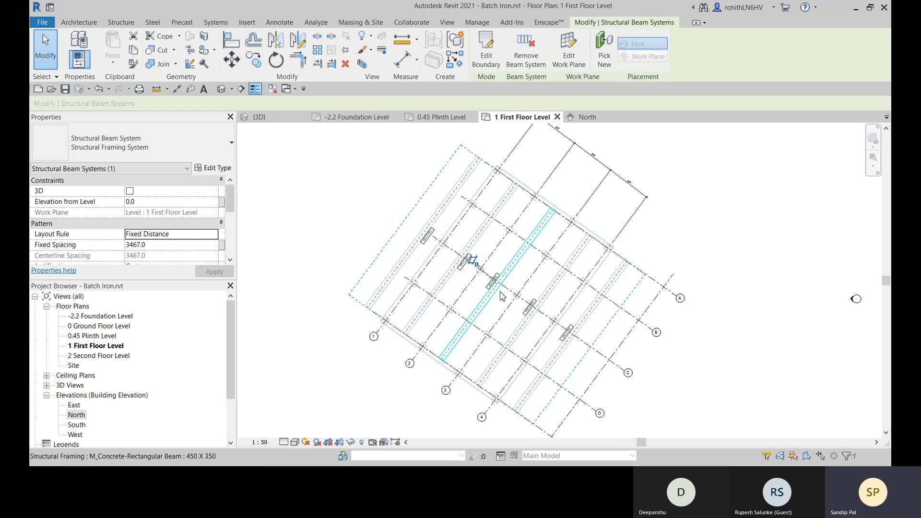
{"action": "middle_click_drag", "start_coordinate": [435, 328], "coordinate": [440, 321]}
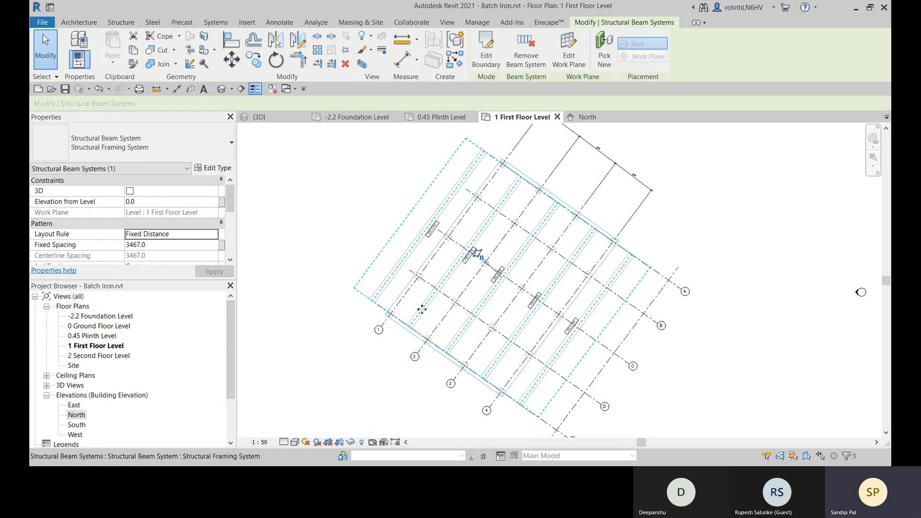
- Change the beam system's layout rule to Maximum Spacing and clear the selection
{"action": "middle_click_drag", "start_coordinate": [431, 318], "coordinate": [441, 323]}
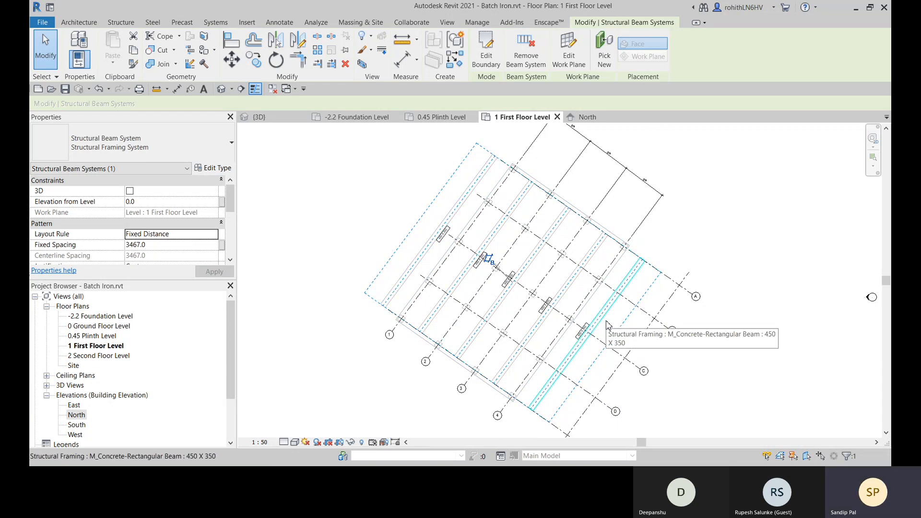
{"action": "left_click", "coordinate": [210, 239]}
{"action": "left_click", "coordinate": [167, 261]}
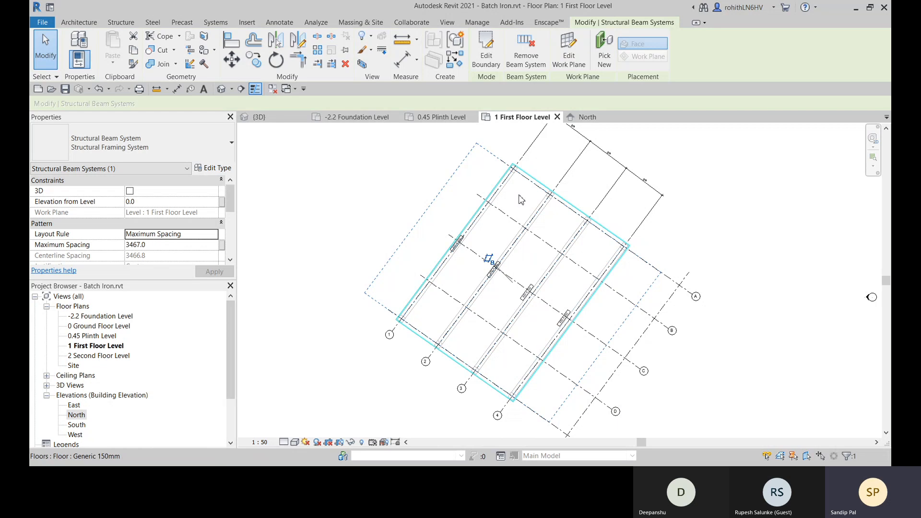
{"action": "left_click", "coordinate": [309, 168]}
- In the 3D view, select the third row's beam and examine how it meets the columns along its length
{"action": "left_click", "coordinate": [259, 117]}
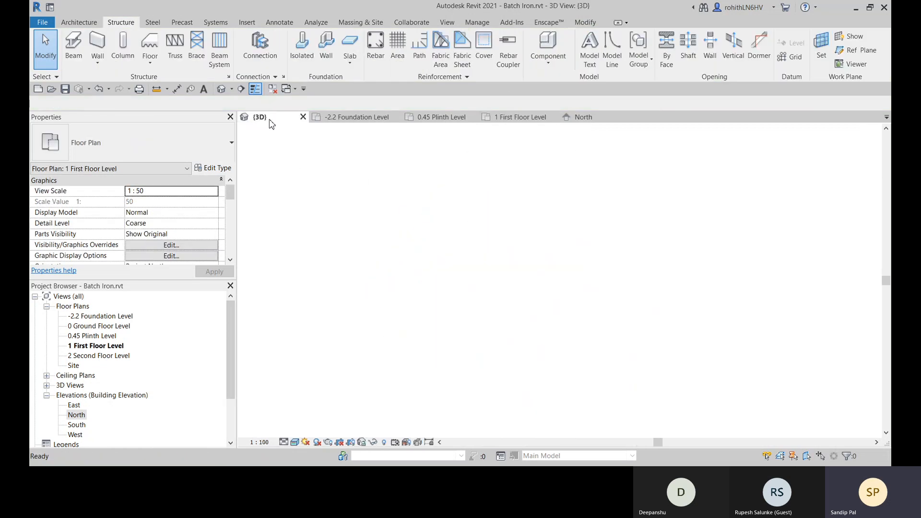
{"action": "middle_click_drag", "start_coordinate": [445, 347], "coordinate": [551, 245], "text": "shift"}
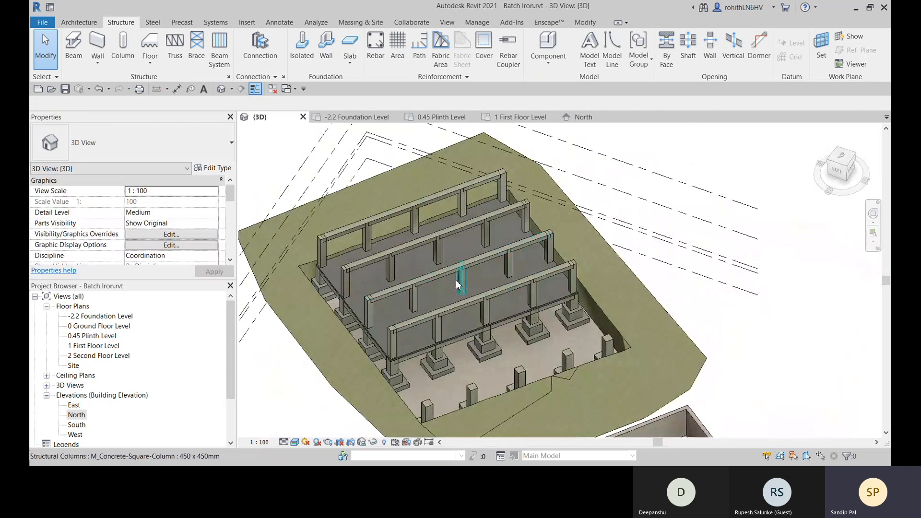
{"action": "scroll", "coordinate": [457, 281], "scroll_direction": "up", "scroll_amount": 2}
{"action": "middle_click_drag", "start_coordinate": [431, 280], "coordinate": [401, 267], "text": "shift"}
{"action": "scroll", "coordinate": [394, 272], "scroll_direction": "up", "scroll_amount": 4}
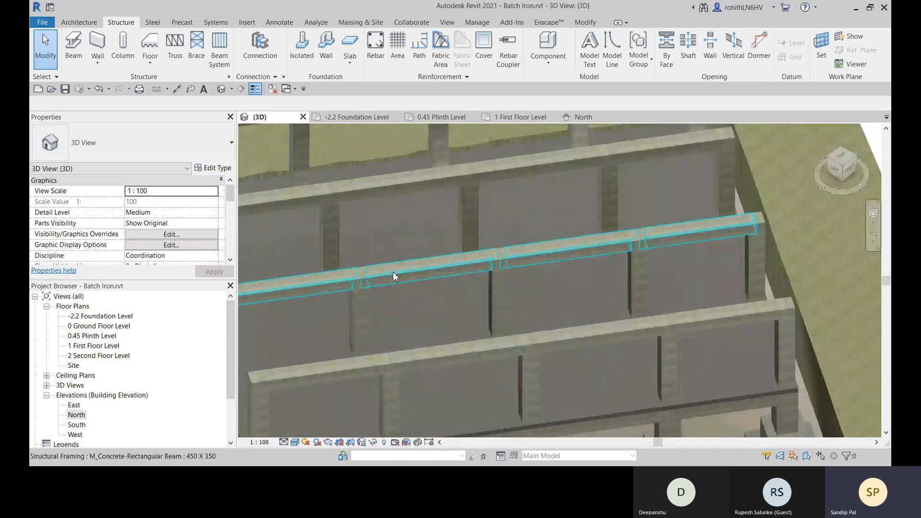
{"action": "middle_click_drag", "start_coordinate": [396, 310], "coordinate": [369, 288], "text": "shift"}
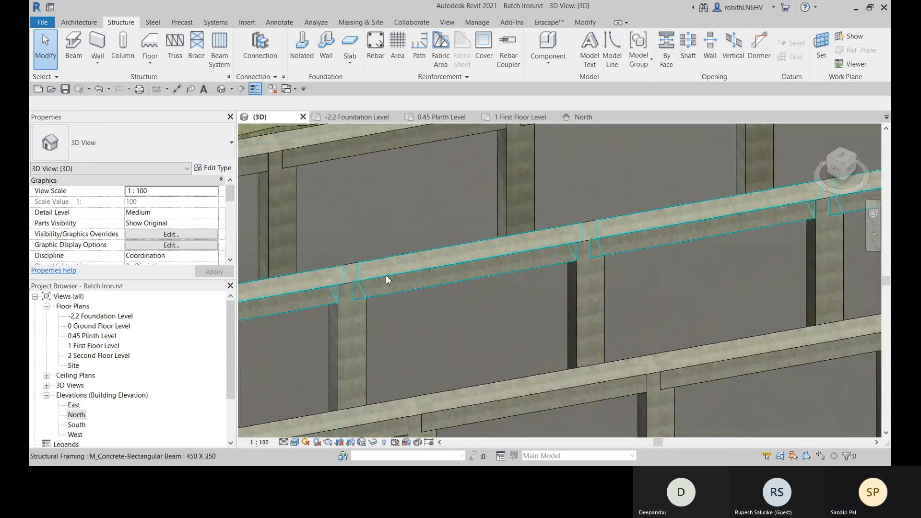
{"action": "left_click", "coordinate": [388, 280]}
{"action": "scroll", "coordinate": [475, 286], "scroll_direction": "down", "scroll_amount": 5}
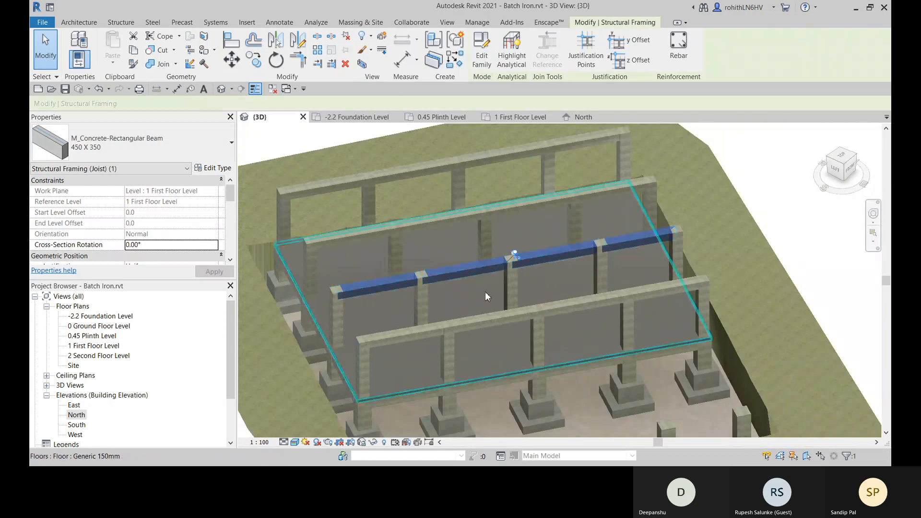
{"action": "scroll", "coordinate": [421, 287], "scroll_direction": "up", "scroll_amount": 5}
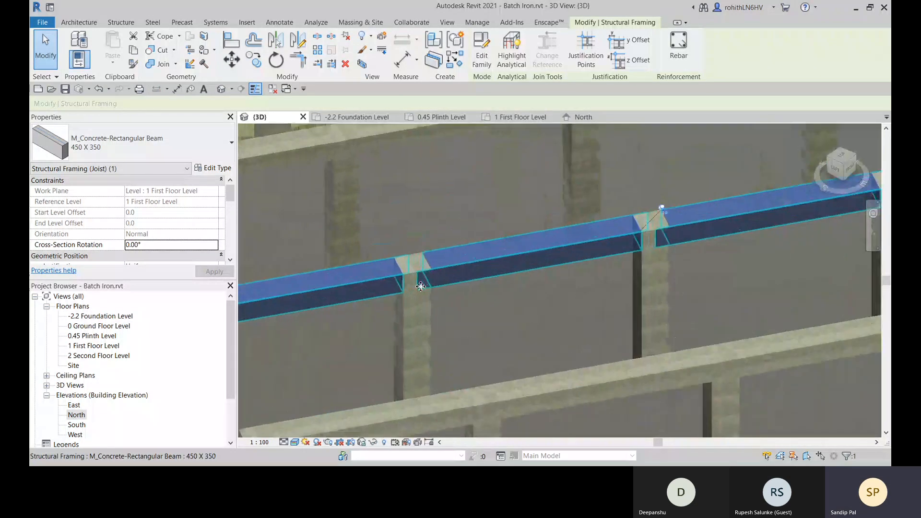
{"action": "scroll", "coordinate": [421, 287], "scroll_direction": "up", "scroll_amount": 2}
{"action": "middle_click_drag", "start_coordinate": [432, 267], "coordinate": [461, 251], "text": "shift"}
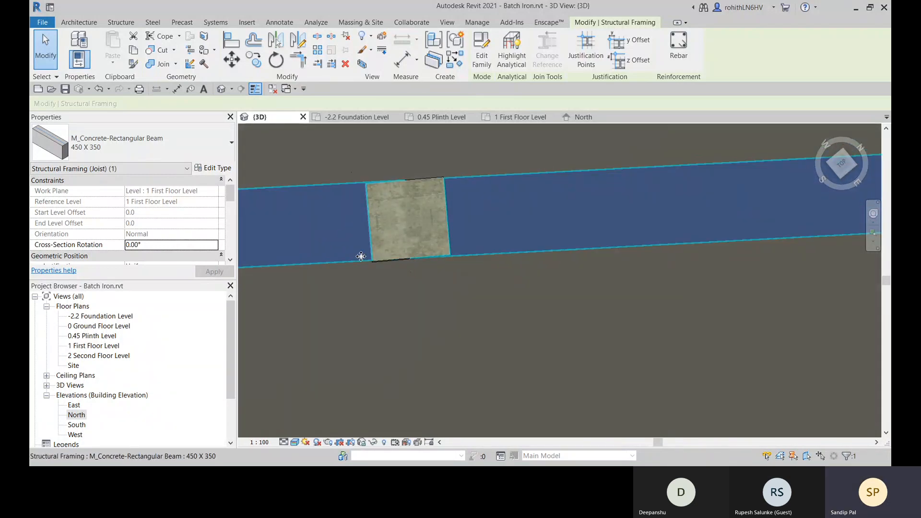
{"action": "scroll", "coordinate": [362, 193], "scroll_direction": "down", "scroll_amount": 5}
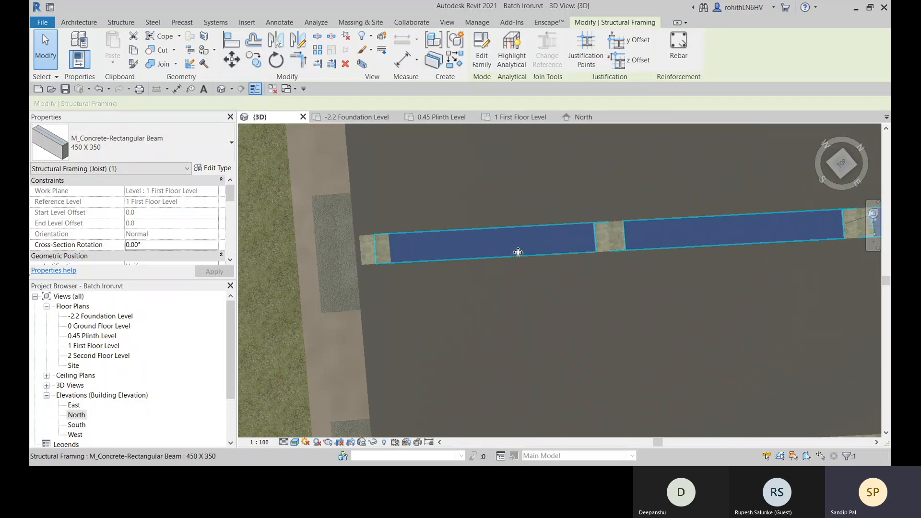
{"action": "middle_click_drag", "start_coordinate": [458, 277], "coordinate": [456, 158], "text": "shift"}
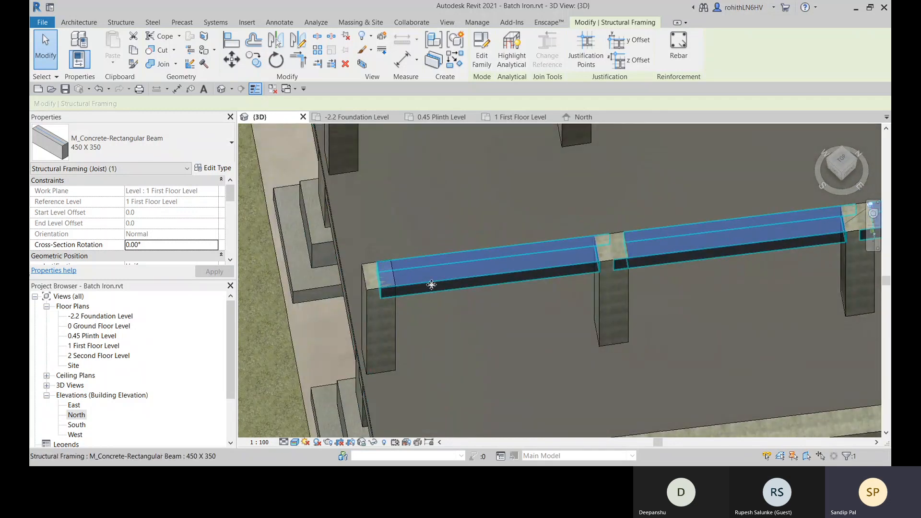
{"action": "scroll", "coordinate": [432, 285], "scroll_direction": "down", "scroll_amount": 5}
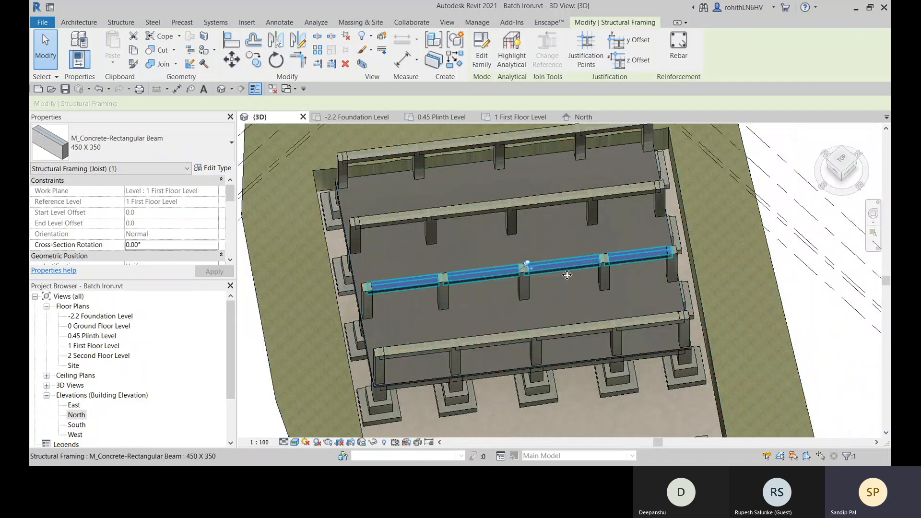
{"action": "middle_click_drag", "start_coordinate": [566, 275], "coordinate": [660, 267], "text": "shift"}
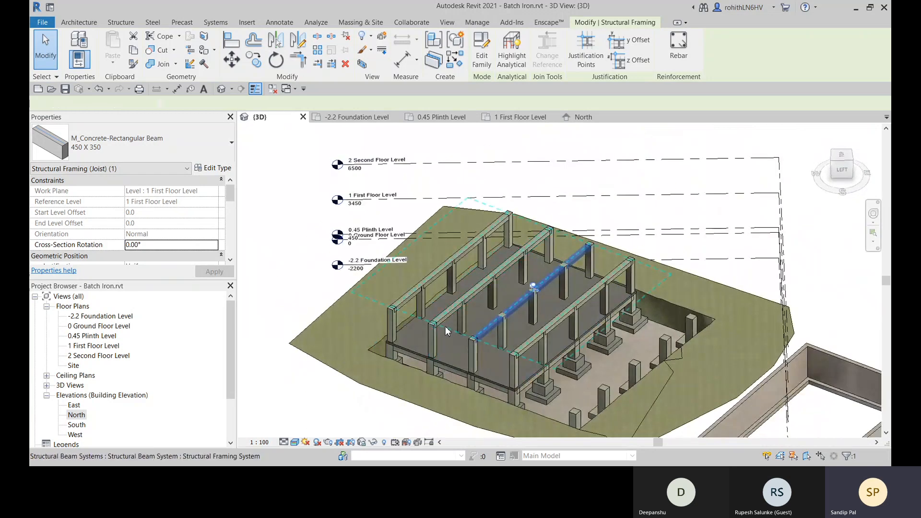
- Remove the first floor beam system while keeping its beams as individual framing members
{"action": "left_click", "coordinate": [446, 331]}
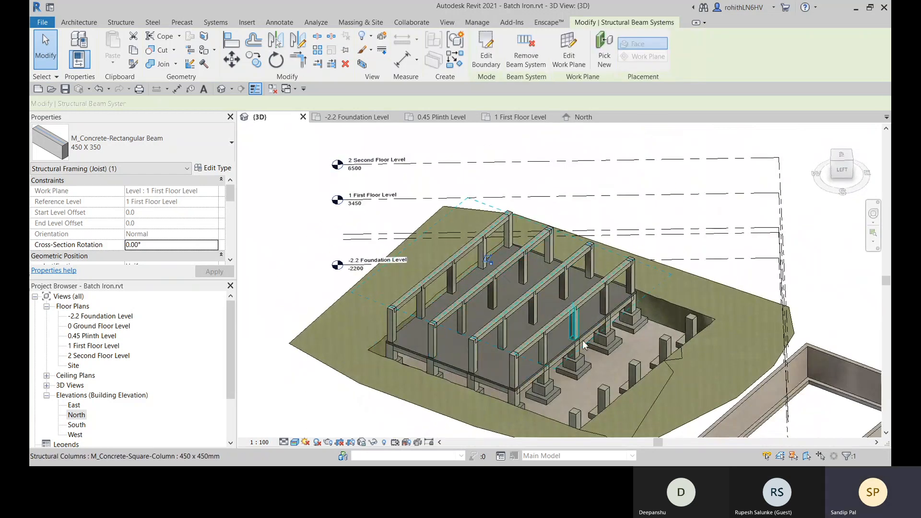
{"action": "left_click", "coordinate": [536, 57]}
{"action": "middle_click_drag", "start_coordinate": [678, 281], "coordinate": [512, 295], "text": "shift"}
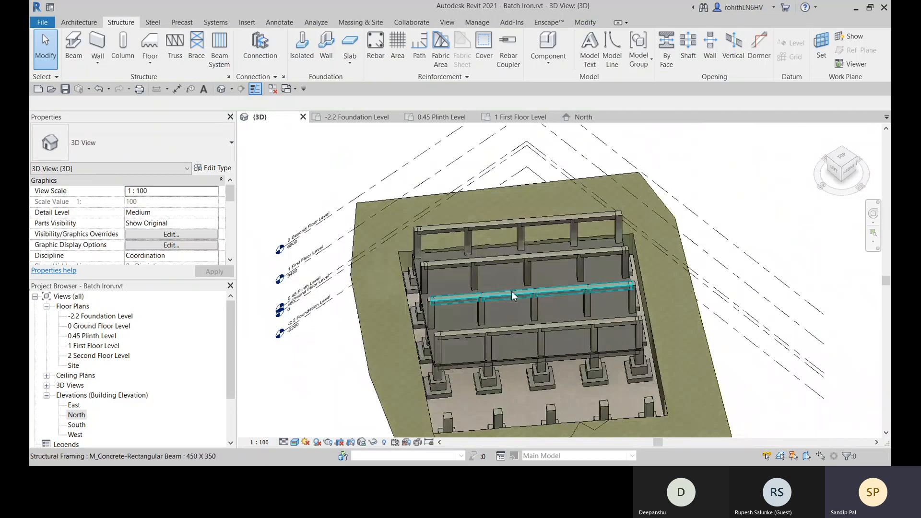
- Select the third row's beam and adjust its end point where it meets the outer column
{"action": "scroll", "coordinate": [509, 294], "scroll_direction": "up", "scroll_amount": 4}
{"action": "left_click", "coordinate": [505, 293]}
{"action": "scroll", "coordinate": [355, 326], "scroll_direction": "up", "scroll_amount": 3}
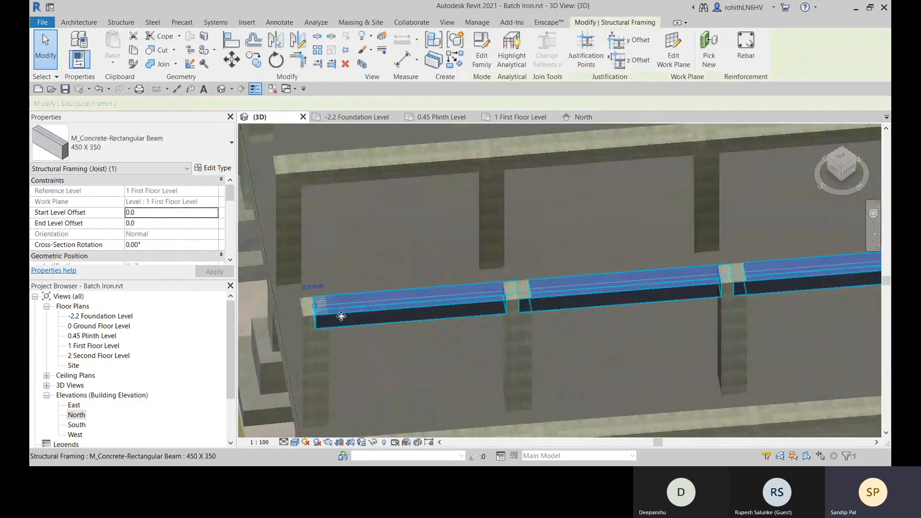
{"action": "scroll", "coordinate": [341, 316], "scroll_direction": "up", "scroll_amount": 2}
{"action": "left_click_drag", "start_coordinate": [300, 301], "coordinate": [318, 300]}
{"action": "middle_click_drag", "start_coordinate": [345, 319], "coordinate": [333, 208], "text": "shift"}
{"action": "scroll", "coordinate": [328, 237], "scroll_direction": "up", "scroll_amount": 3}
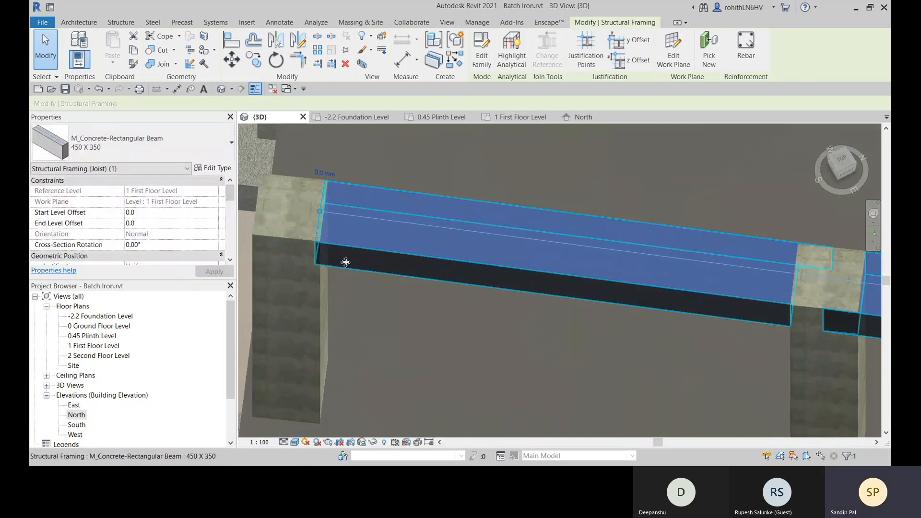
{"action": "scroll", "coordinate": [323, 213], "scroll_direction": "up", "scroll_amount": 3}
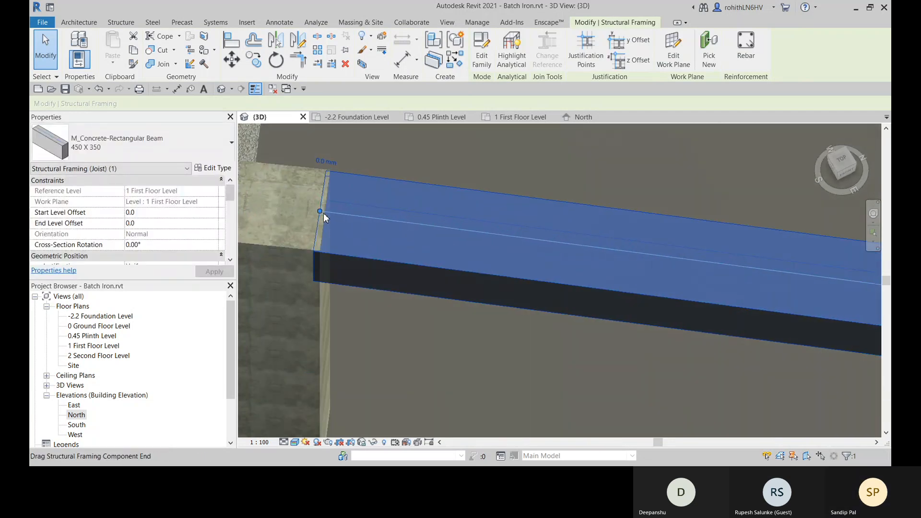
{"action": "left_click_drag", "start_coordinate": [317, 211], "coordinate": [357, 256]}
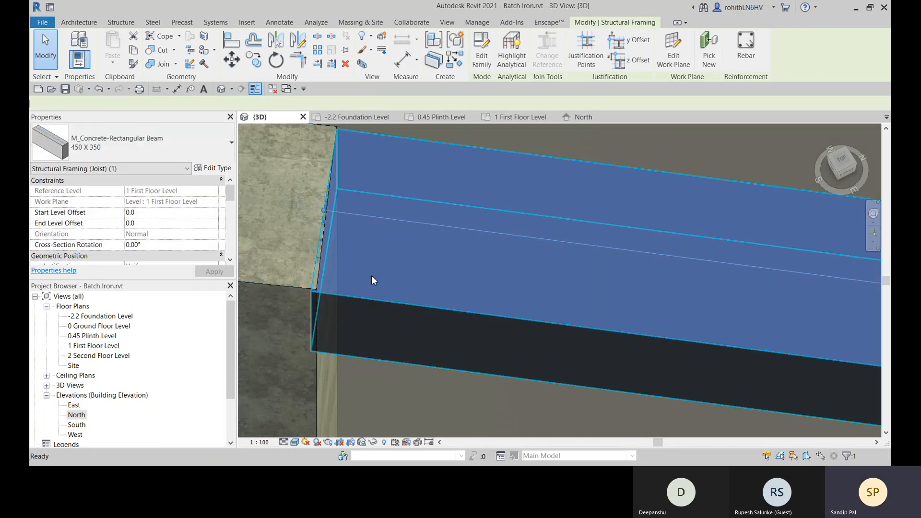
{"action": "key", "text": "Escape"}
- Split the third row's beam at both faces of its second column with Split Element
{"action": "middle_click_drag", "start_coordinate": [372, 277], "coordinate": [506, 333], "text": "shift"}
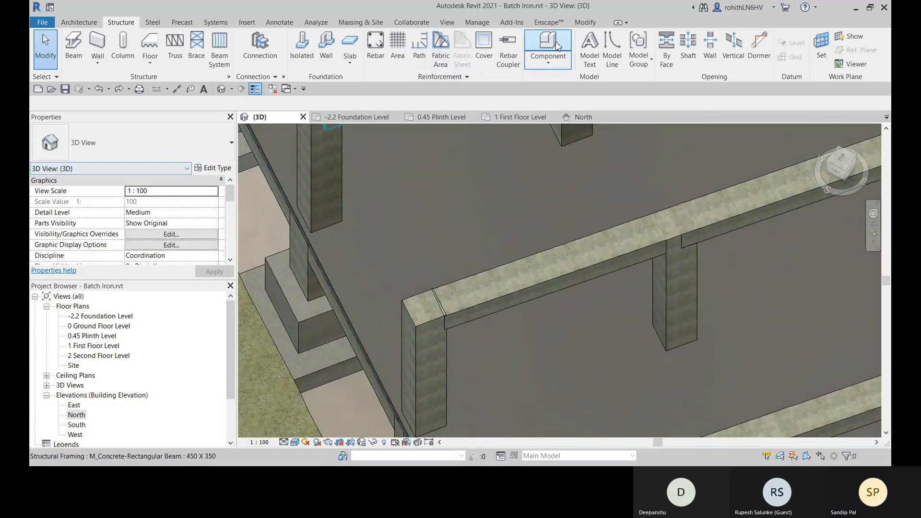
{"action": "left_click", "coordinate": [587, 22]}
{"action": "middle_click_drag", "start_coordinate": [551, 283], "coordinate": [487, 257]}
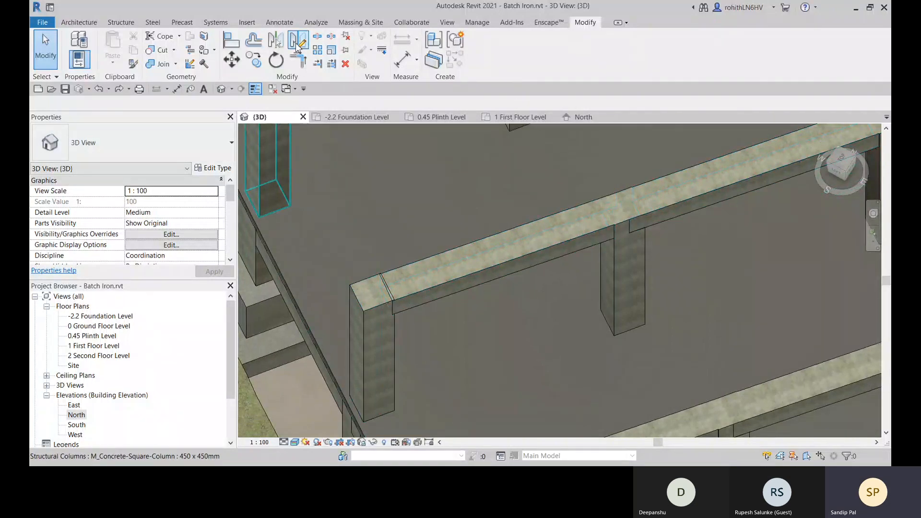
{"action": "left_click", "coordinate": [320, 38]}
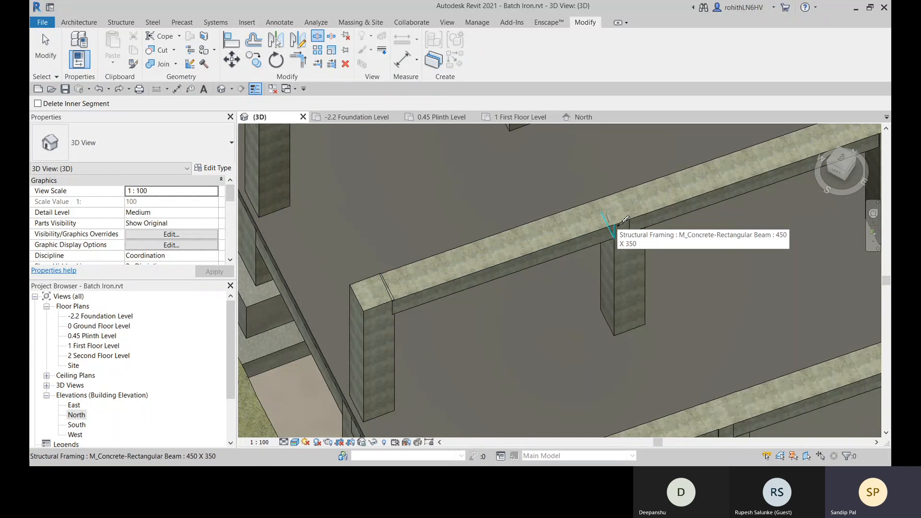
{"action": "left_click", "coordinate": [617, 226]}
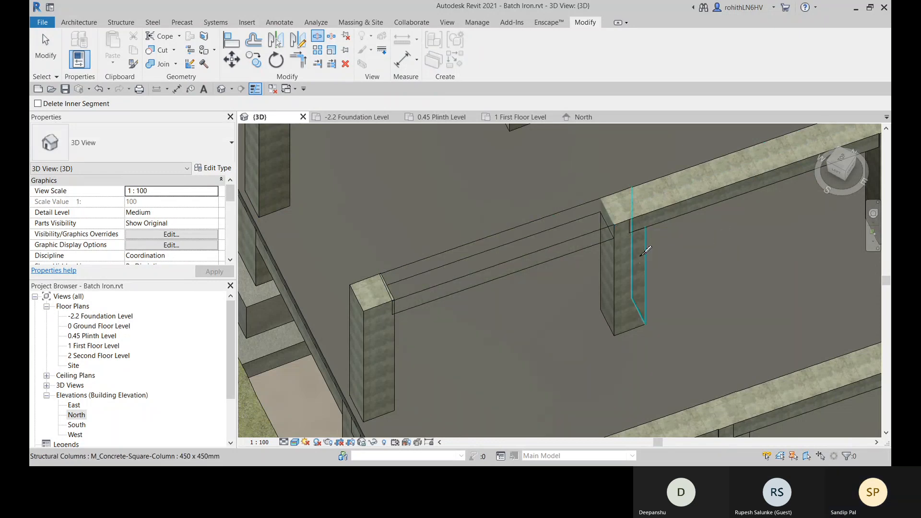
{"action": "middle_click_drag", "start_coordinate": [620, 261], "coordinate": [554, 267]}
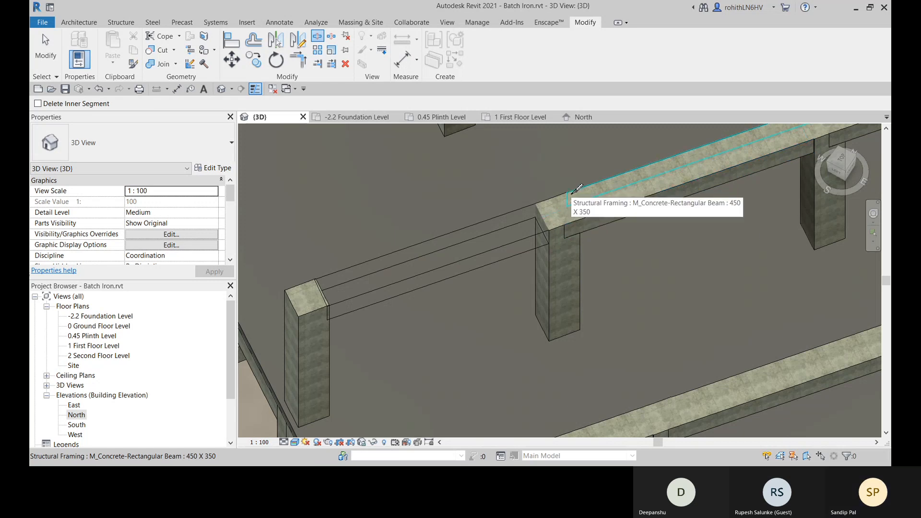
{"action": "left_click", "coordinate": [571, 194]}
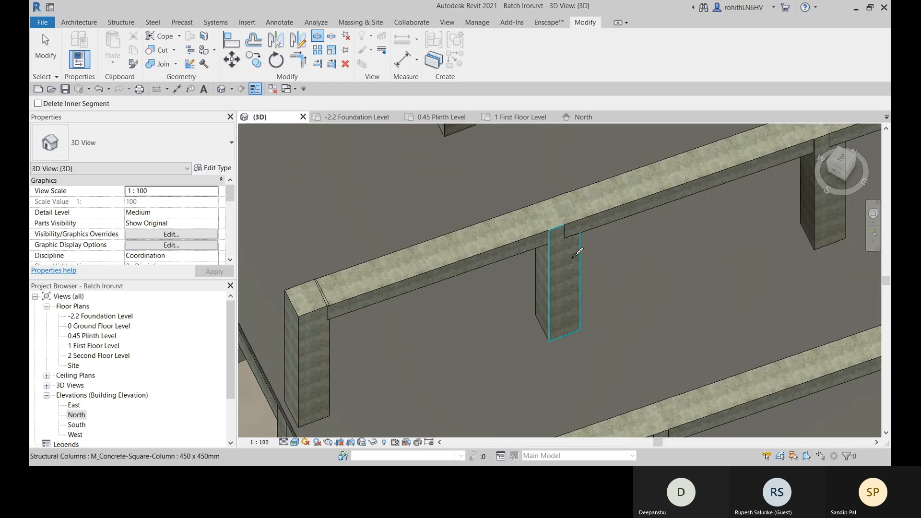
- Delete the short beam piece left over the second column by the two splits
{"action": "key", "text": "Escape"}
{"action": "left_click", "coordinate": [561, 221]}
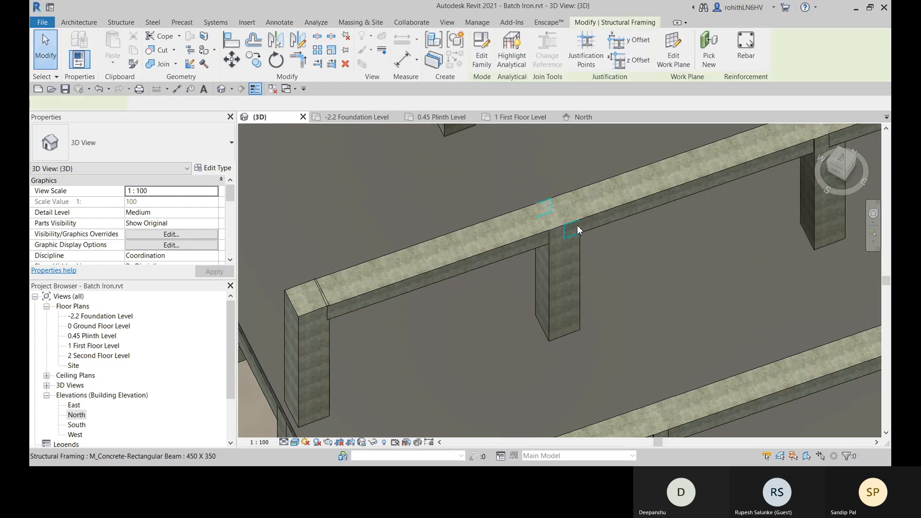
{"action": "key", "text": "Escape"}
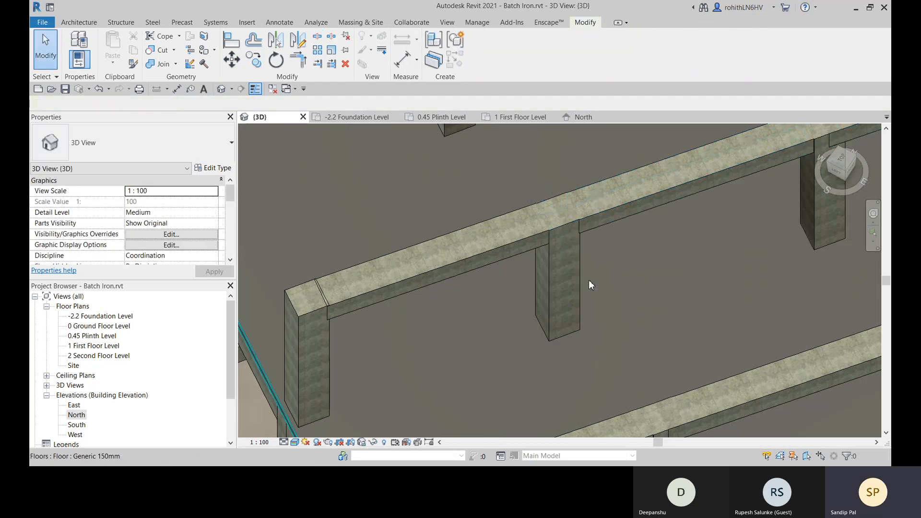
- Select the beam segments on either side of the second column to check the split
{"action": "left_click", "coordinate": [600, 212]}
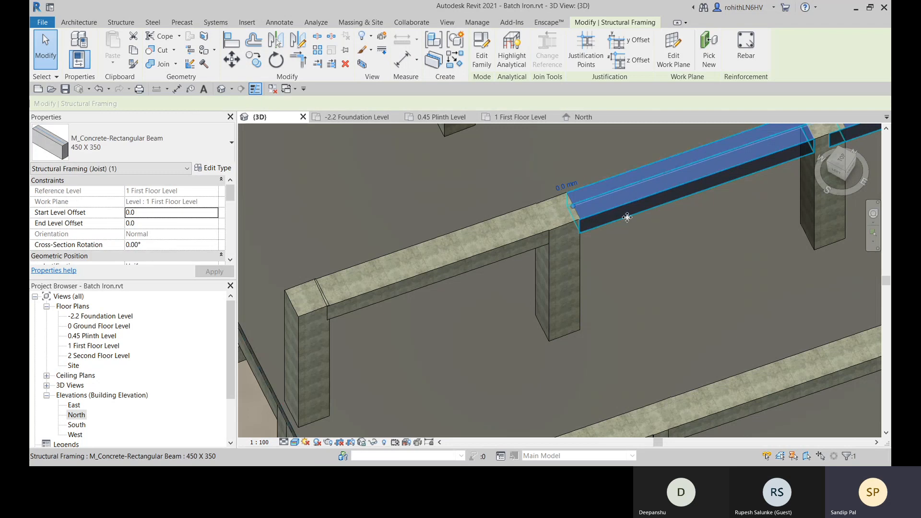
{"action": "middle_click_drag", "start_coordinate": [622, 216], "coordinate": [602, 246]}
{"action": "left_click", "coordinate": [503, 264]}
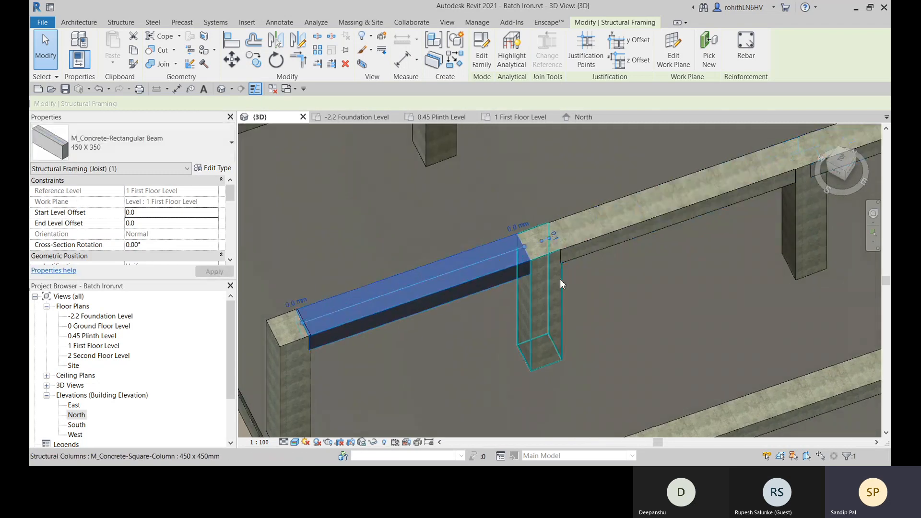
{"action": "scroll", "coordinate": [574, 292], "scroll_direction": "down", "scroll_amount": 5}
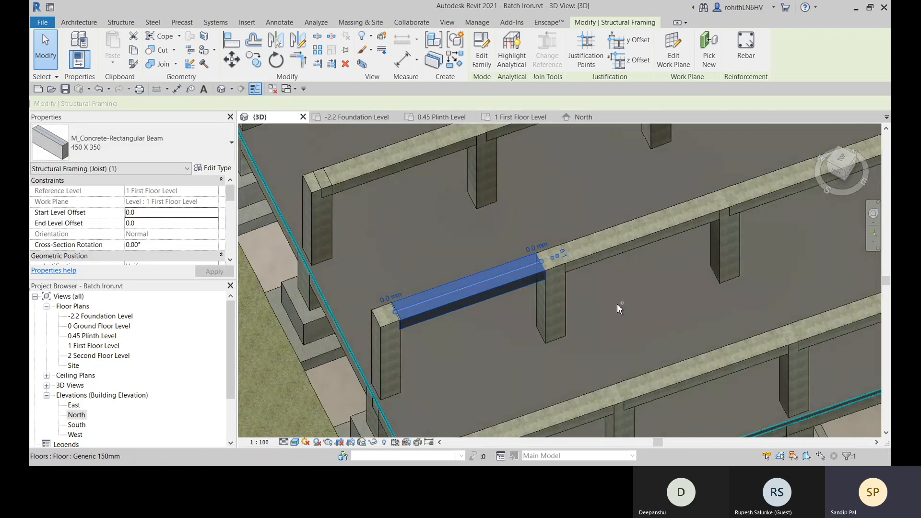
{"action": "scroll", "coordinate": [618, 303], "scroll_direction": "up", "scroll_amount": 3}
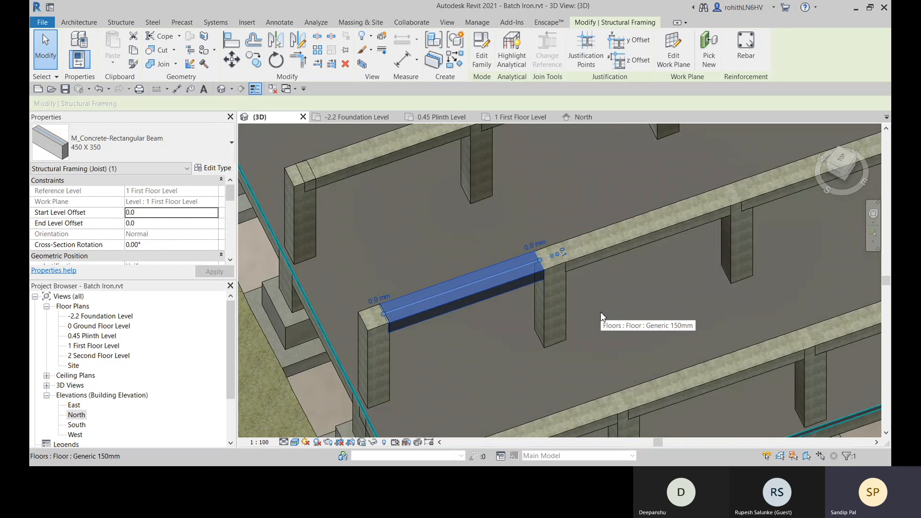
- Examine the four beam rows and their columns from several sides of the building in the 3D view
{"action": "middle_click_drag", "start_coordinate": [583, 317], "coordinate": [497, 252], "text": "ctrl"}
{"action": "middle_click_drag", "start_coordinate": [521, 346], "coordinate": [511, 395]}
{"action": "middle_click_drag", "start_coordinate": [577, 382], "coordinate": [676, 283], "text": "shift"}
{"action": "scroll", "coordinate": [678, 284], "scroll_direction": "down", "scroll_amount": 2}
{"action": "middle_click_drag", "start_coordinate": [678, 284], "coordinate": [623, 284]}
{"action": "left_click", "coordinate": [412, 425]}
{"action": "middle_click_drag", "start_coordinate": [514, 398], "coordinate": [577, 347], "text": "shift"}
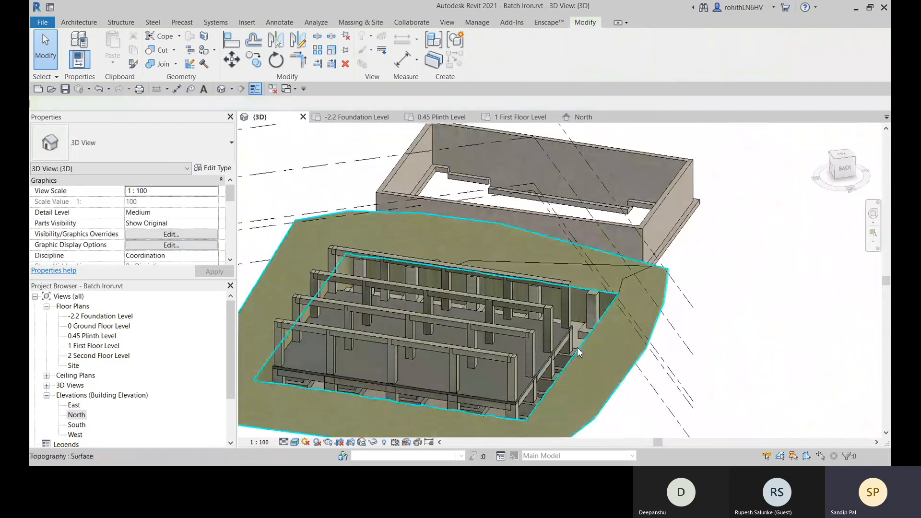
{"action": "scroll", "coordinate": [560, 353], "scroll_direction": "up", "scroll_amount": 4}
{"action": "middle_click_drag", "start_coordinate": [514, 379], "coordinate": [730, 320]}
{"action": "scroll", "coordinate": [644, 318], "scroll_direction": "down", "scroll_amount": 4}
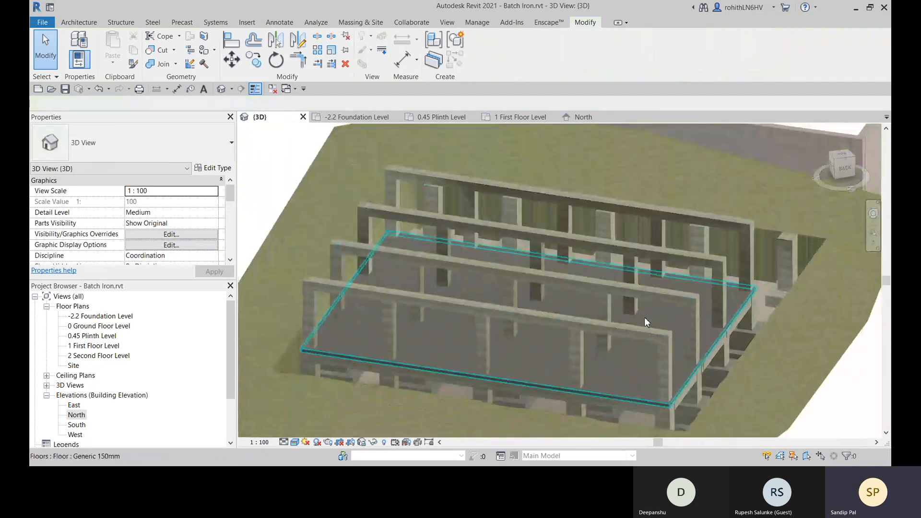
{"action": "middle_click_drag", "start_coordinate": [600, 324], "coordinate": [634, 398], "text": "shift"}
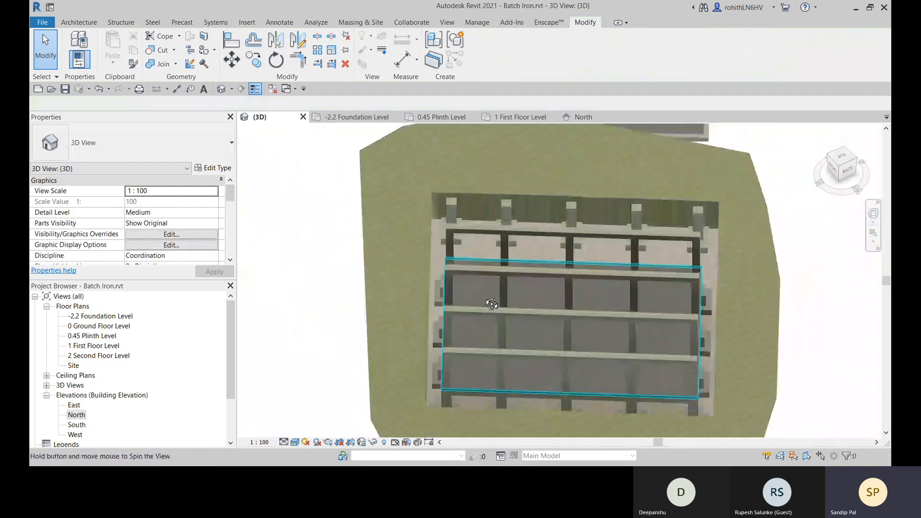
{"action": "middle_click_drag", "start_coordinate": [484, 293], "coordinate": [348, 318], "text": "shift"}
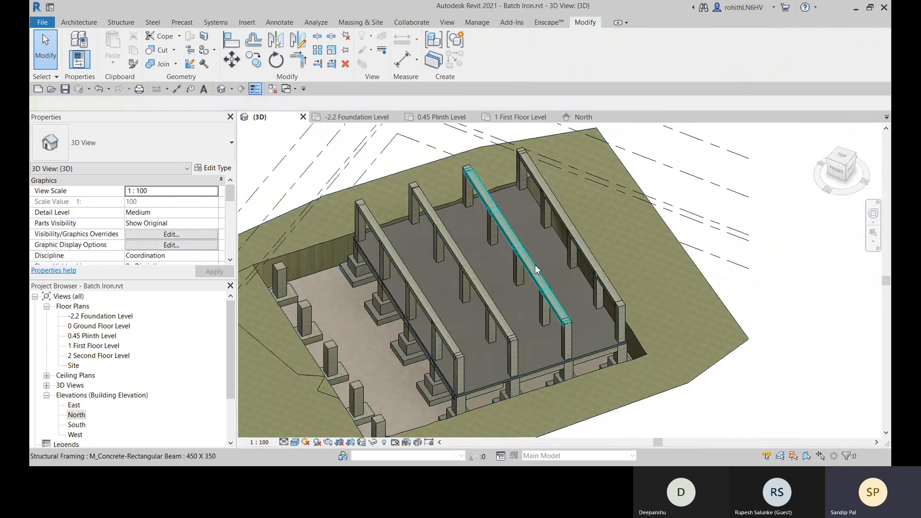
- Inspect the first floor beam segments up close and the whole model, including the level lines and the separate walled enclosure, in 3D
{"action": "scroll", "coordinate": [562, 293], "scroll_direction": "up", "scroll_amount": 3}
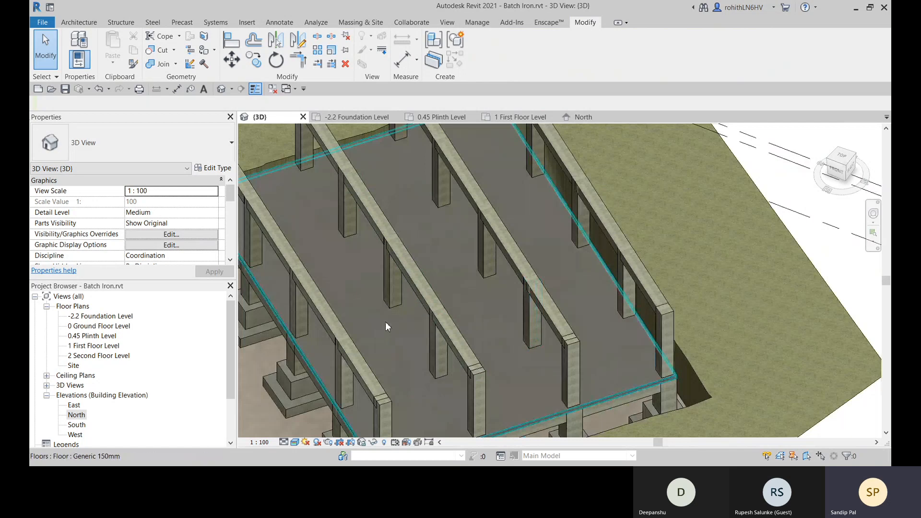
{"action": "scroll", "coordinate": [443, 317], "scroll_direction": "down", "scroll_amount": 3}
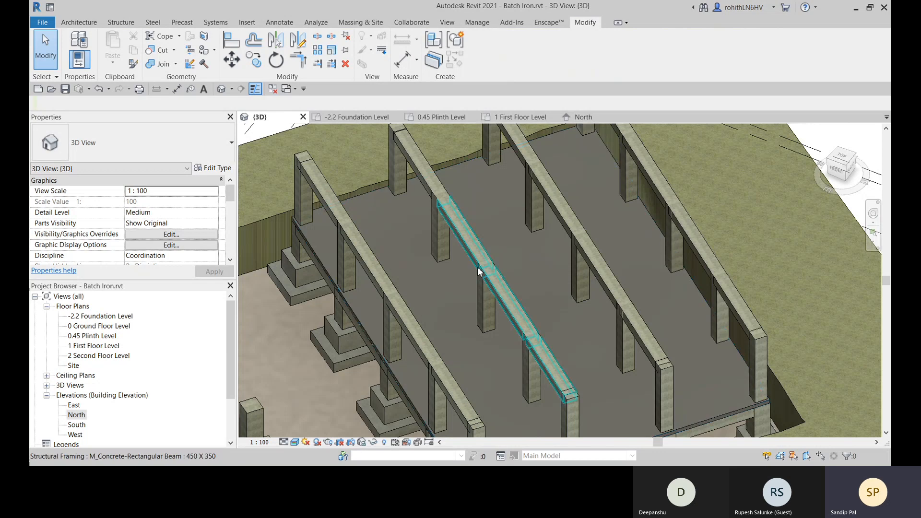
{"action": "scroll", "coordinate": [454, 286], "scroll_direction": "down", "scroll_amount": 4}
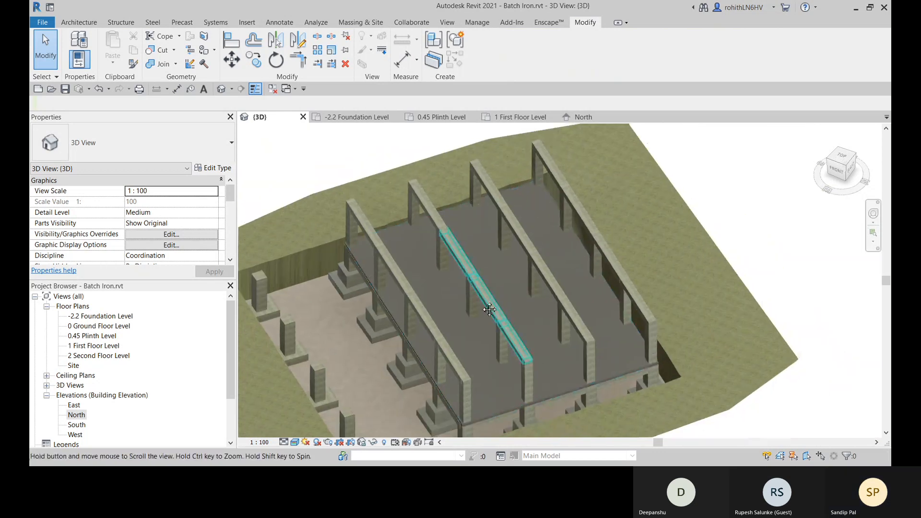
{"action": "scroll", "coordinate": [453, 312], "scroll_direction": "up", "scroll_amount": 2}
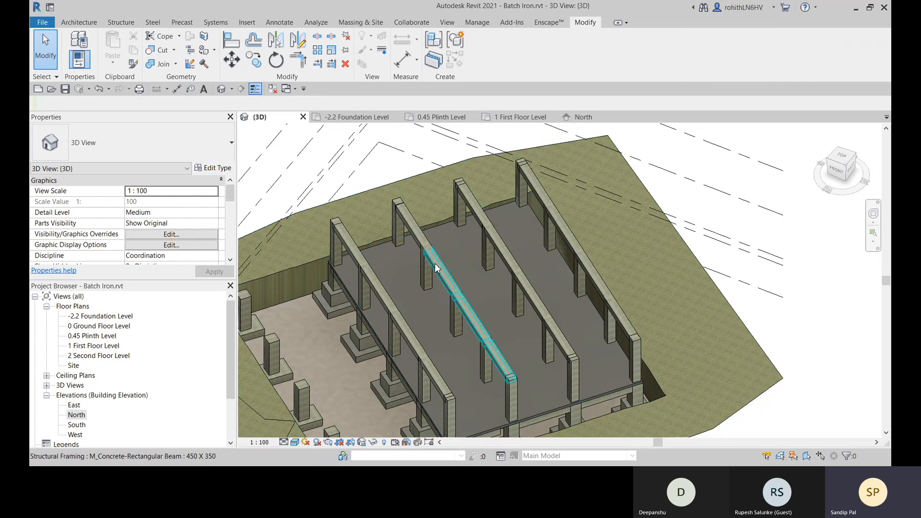
{"action": "left_click", "coordinate": [83, 24]}
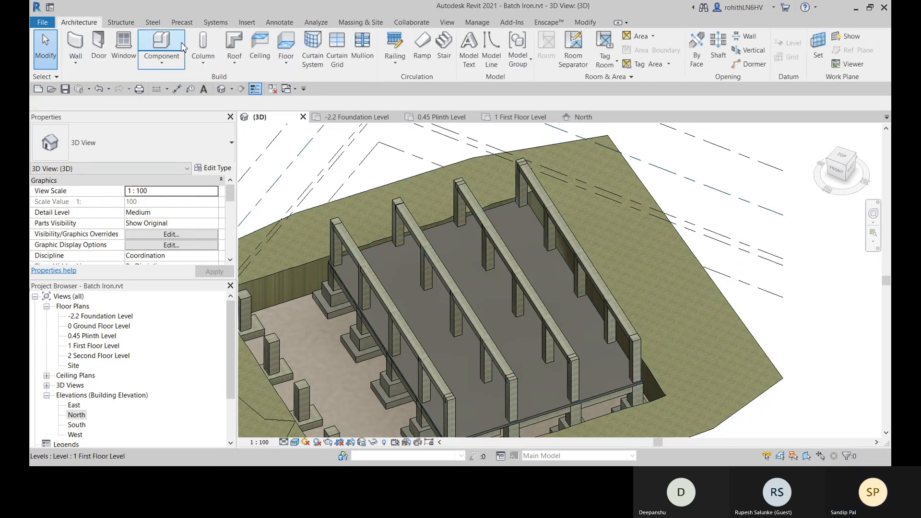
{"action": "left_click", "coordinate": [122, 23]}
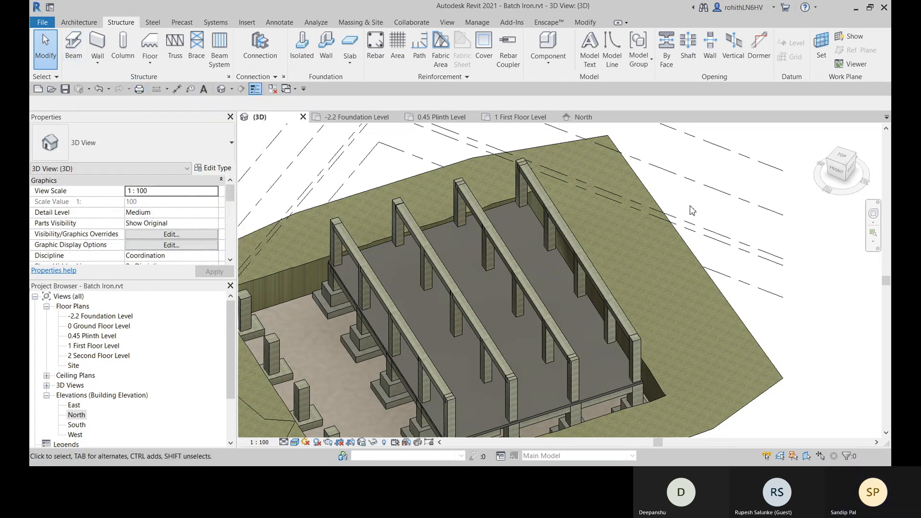
{"action": "scroll", "coordinate": [692, 210], "scroll_direction": "down", "scroll_amount": 6}
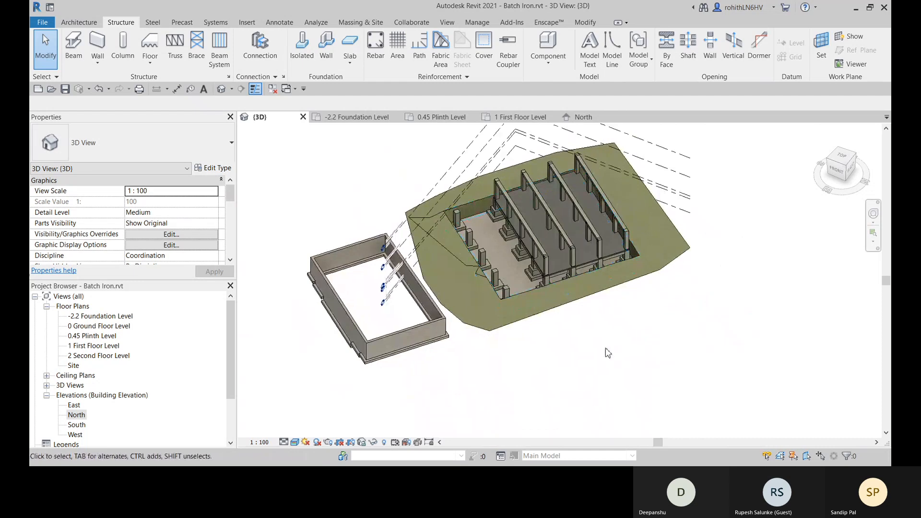
{"action": "middle_click_drag", "start_coordinate": [613, 346], "coordinate": [600, 357]}
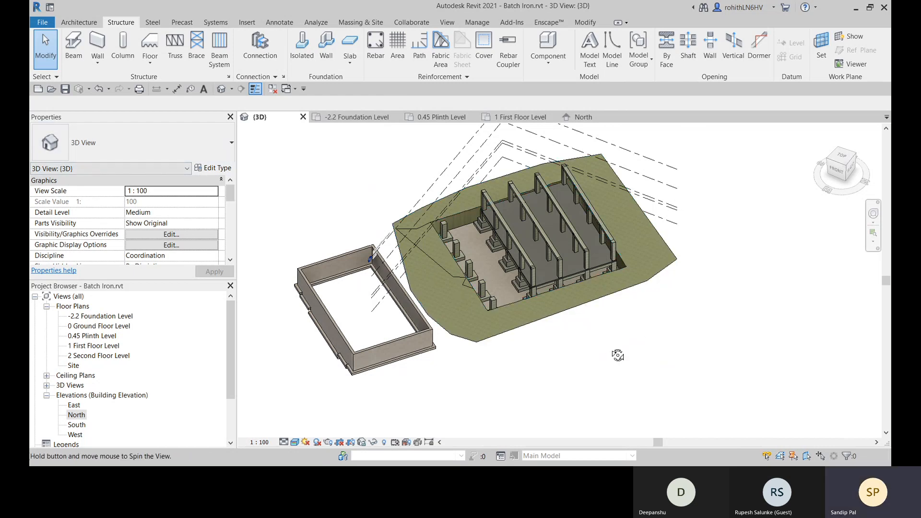
{"action": "middle_click_drag", "start_coordinate": [617, 355], "coordinate": [638, 276], "text": "shift"}
{"action": "scroll", "coordinate": [289, 227], "scroll_direction": "up", "scroll_amount": 3}
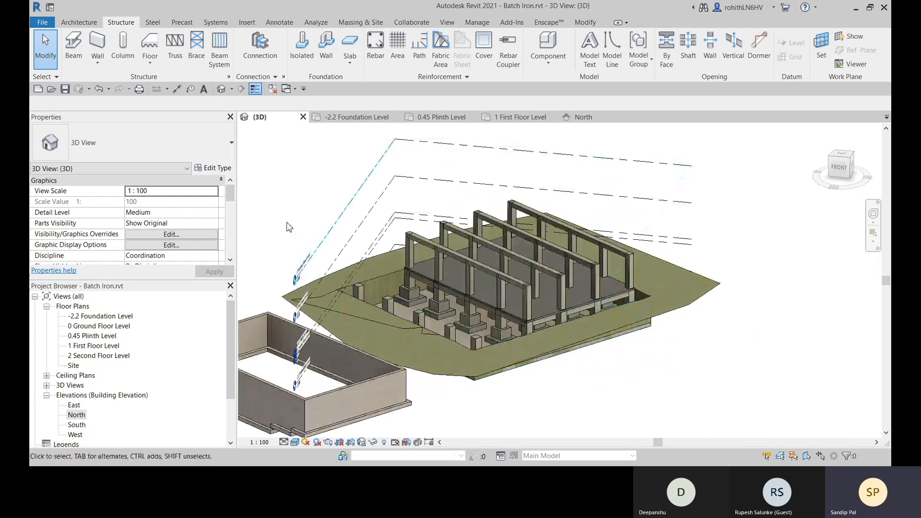
{"action": "scroll", "coordinate": [532, 383], "scroll_direction": "down", "scroll_amount": 2}
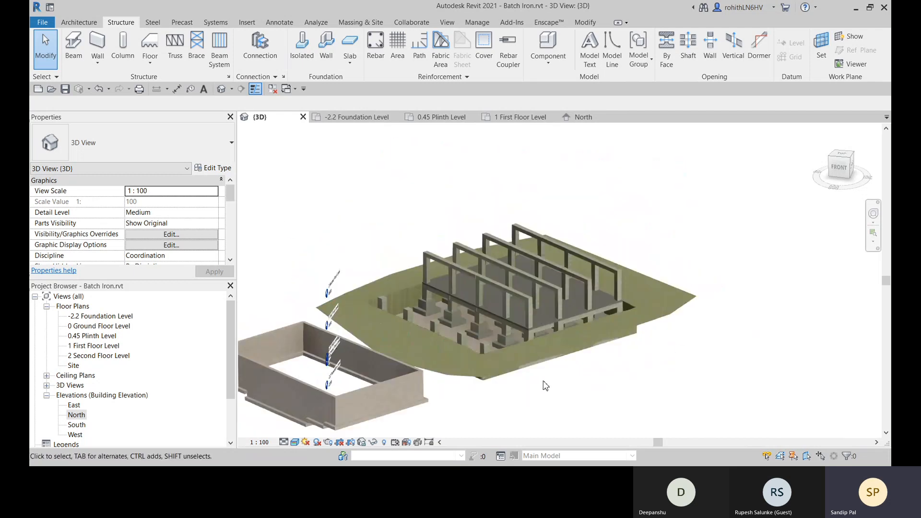
{"action": "middle_click_drag", "start_coordinate": [584, 401], "coordinate": [625, 397], "text": "shift"}
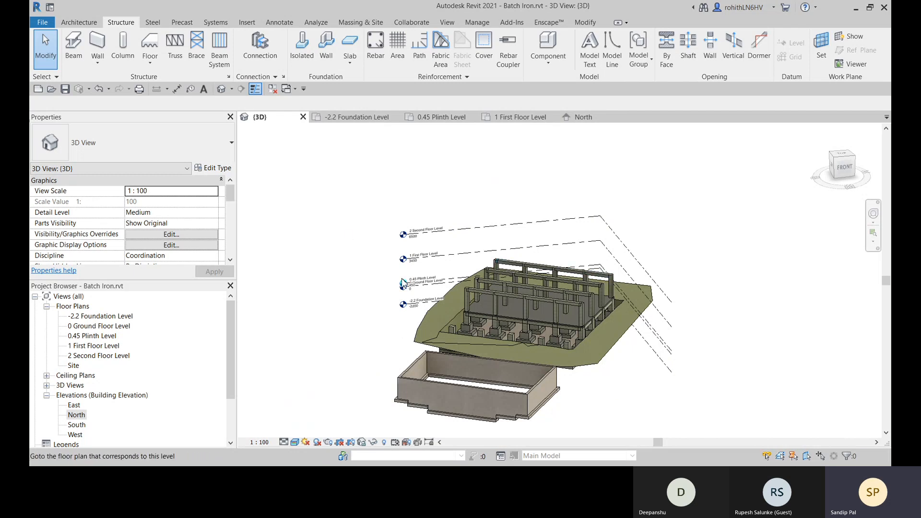
{"action": "left_click", "coordinate": [153, 23]}
{"action": "left_click", "coordinate": [120, 23]}
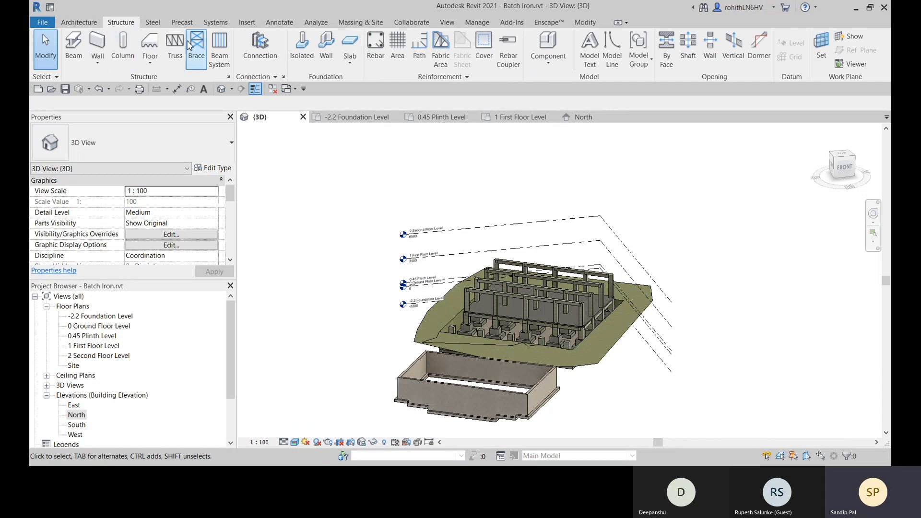
{"action": "left_click", "coordinate": [186, 25]}
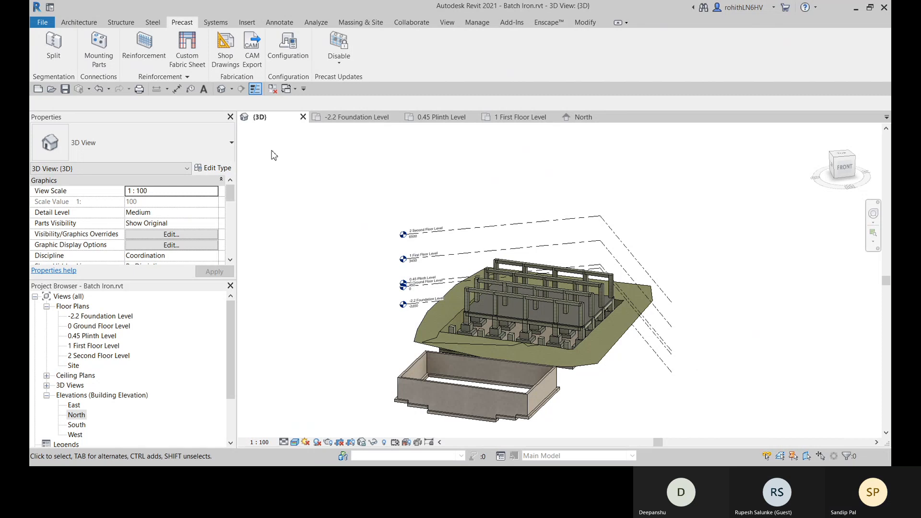
{"action": "left_click", "coordinate": [155, 25]}
{"action": "left_click", "coordinate": [126, 24]}
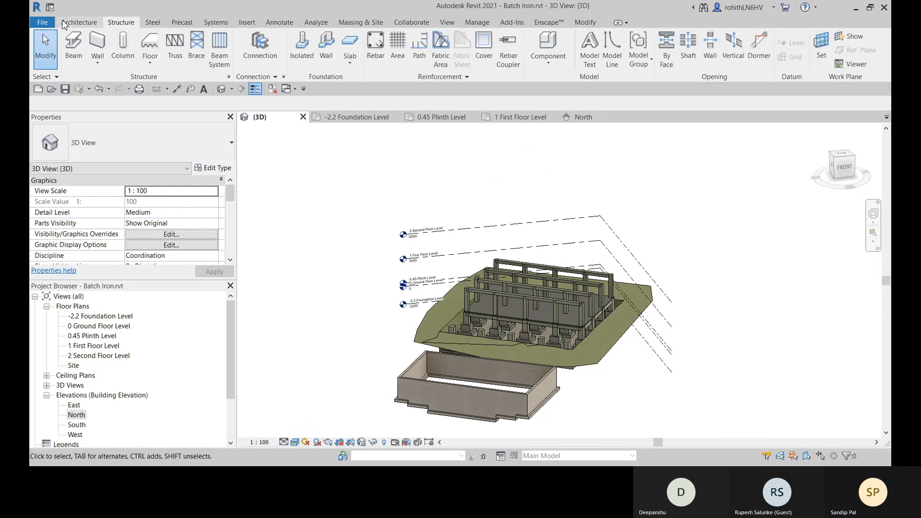
{"action": "left_click", "coordinate": [71, 23]}
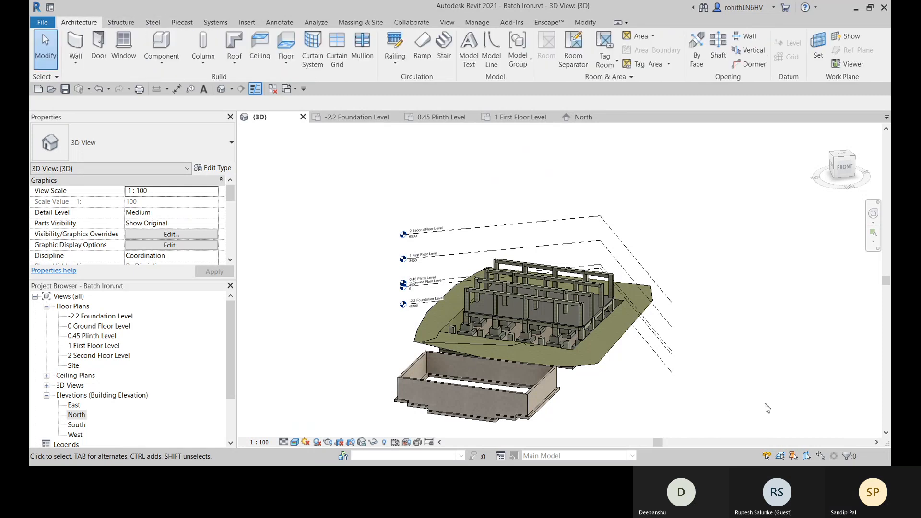